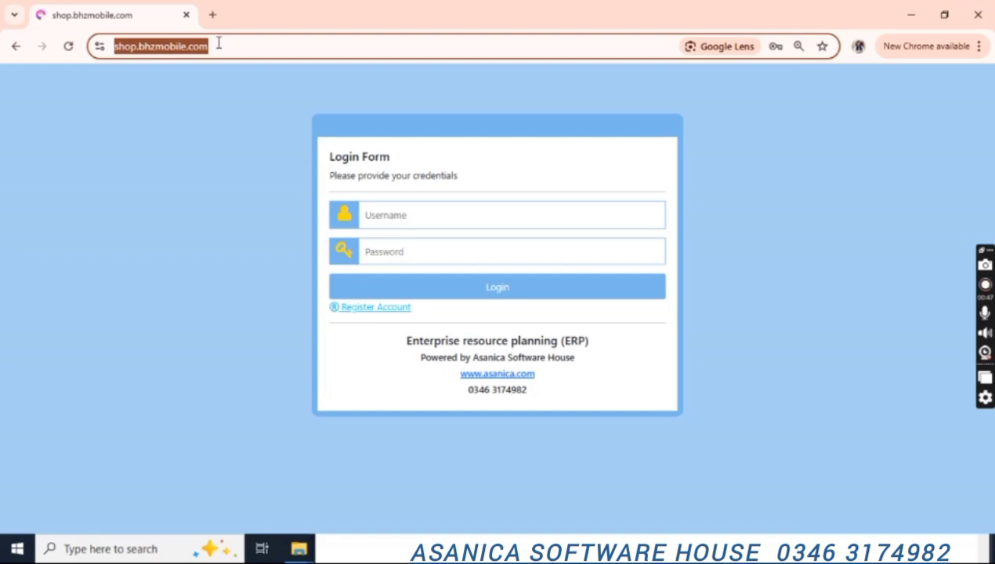
Sign in to Asanica Shop ERP with the demo username and password.
click(409, 206)
text(demo@@)
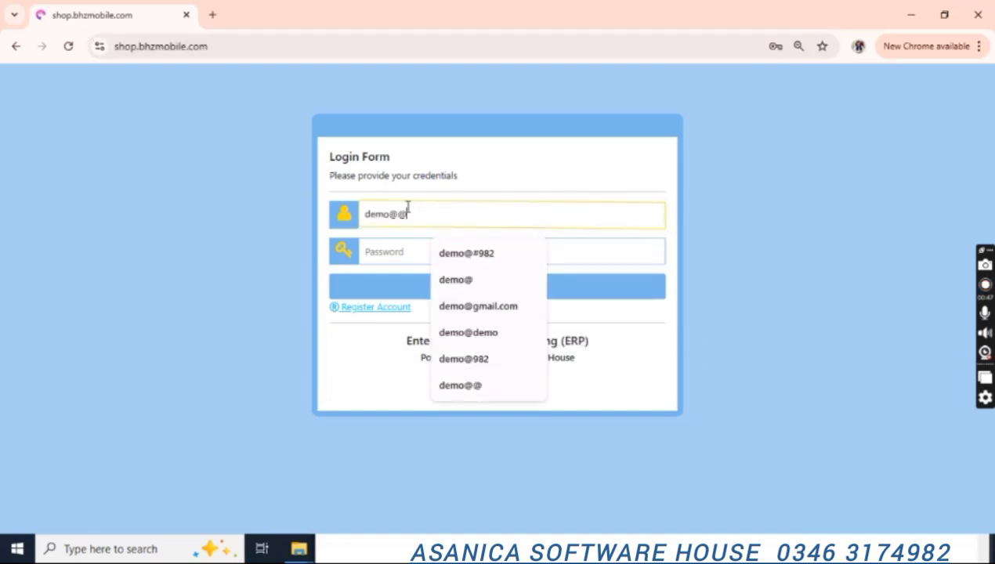
key(Tab)
text(•)
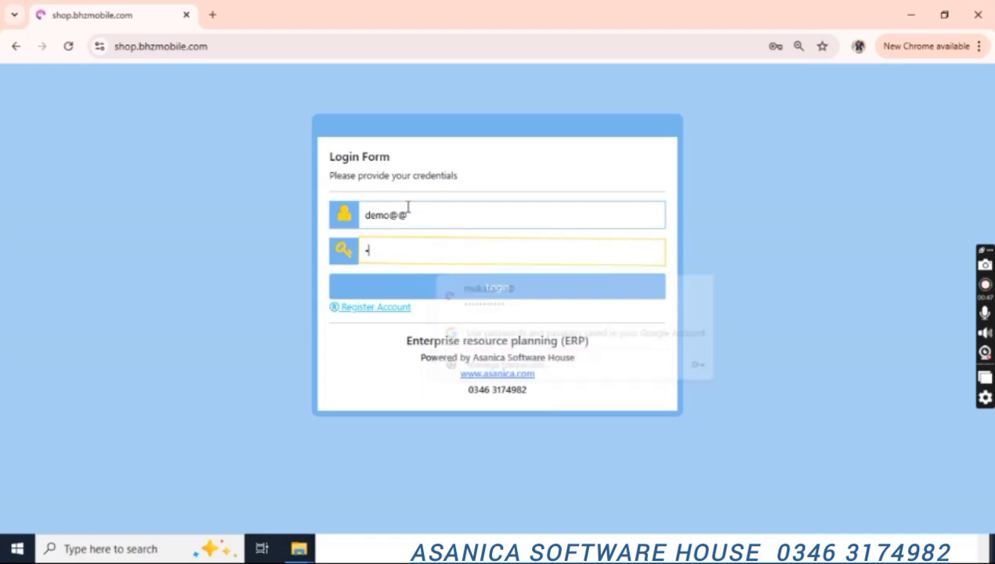
text(••••)
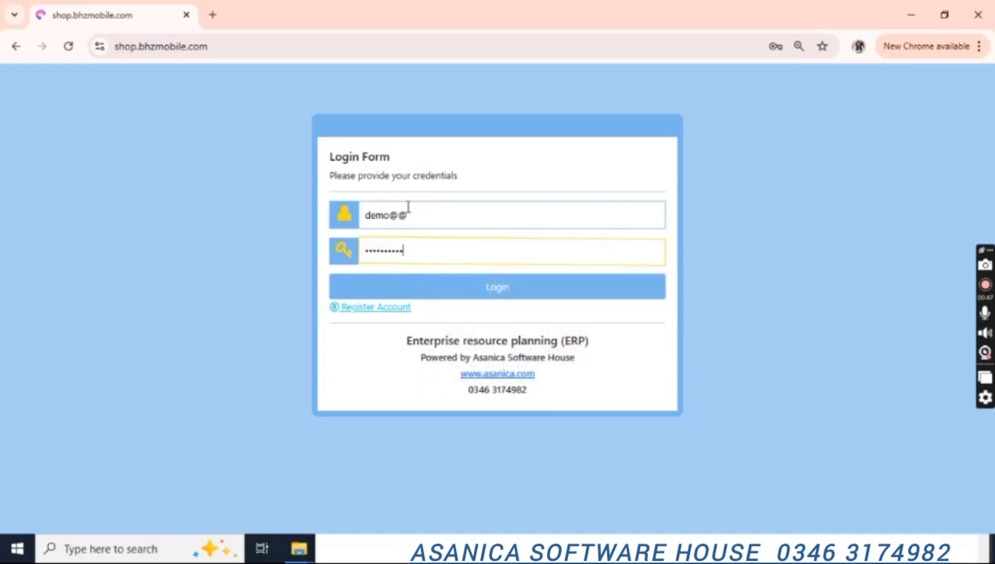
click(469, 295)
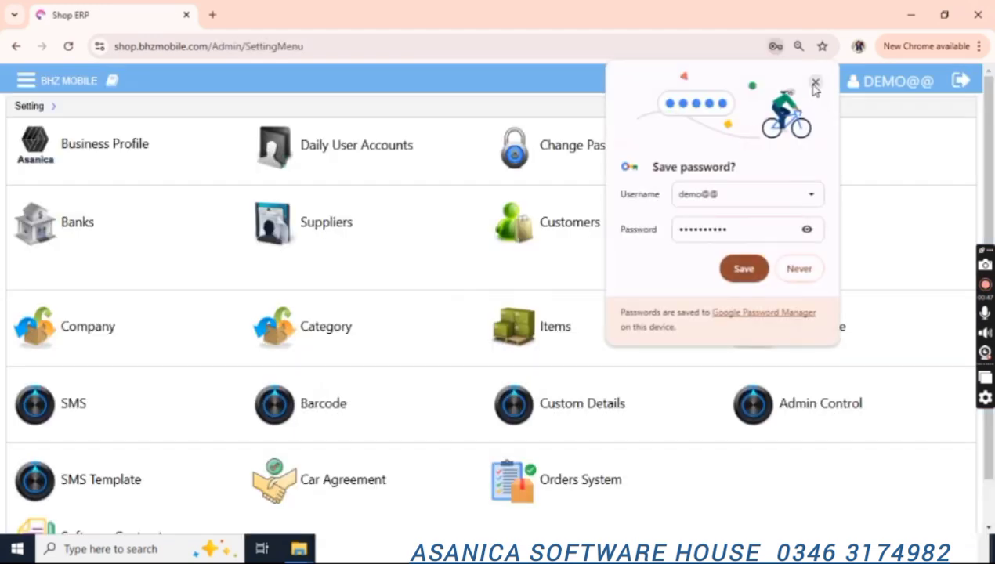
Dismiss the save-password prompt, open Business Profile and enter the shop name Asanica.
click(815, 83)
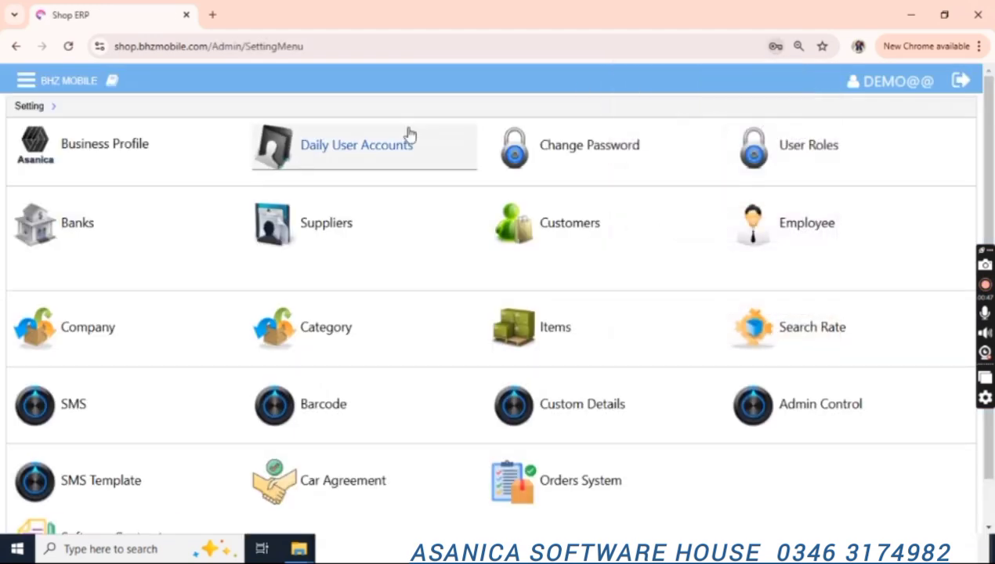
scroll(994, 225, down, 1)
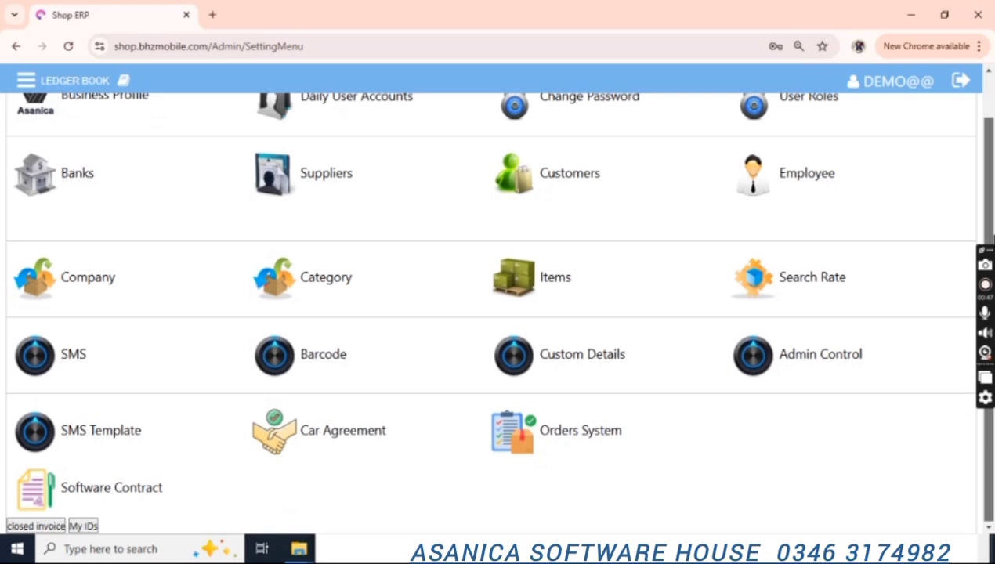
scroll(989, 218, up, 1)
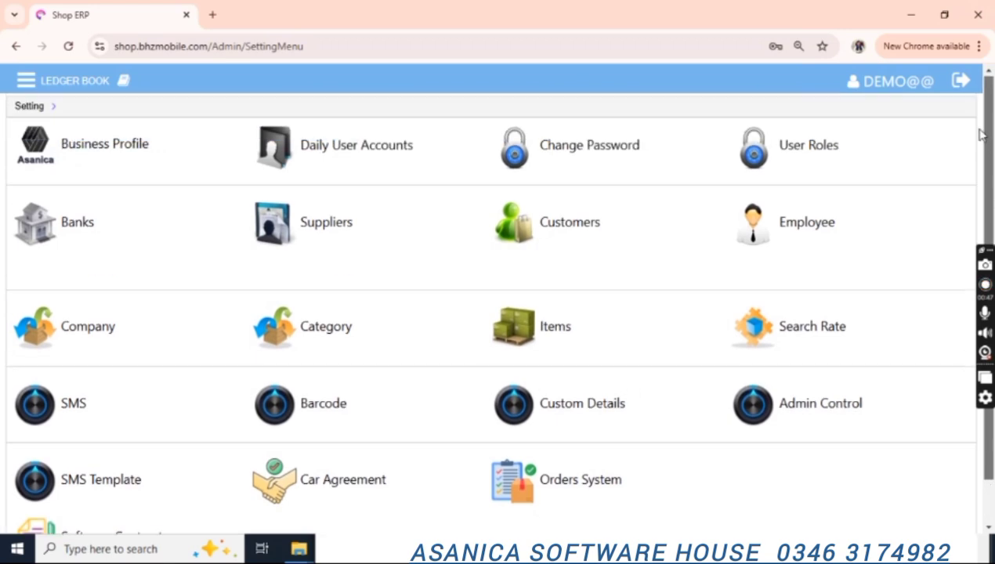
click(122, 159)
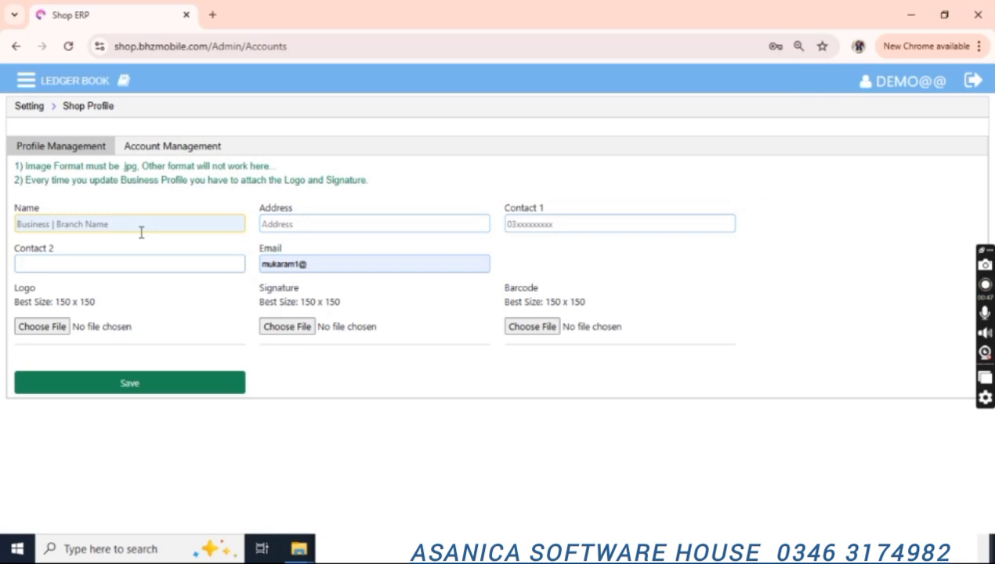
click(122, 225)
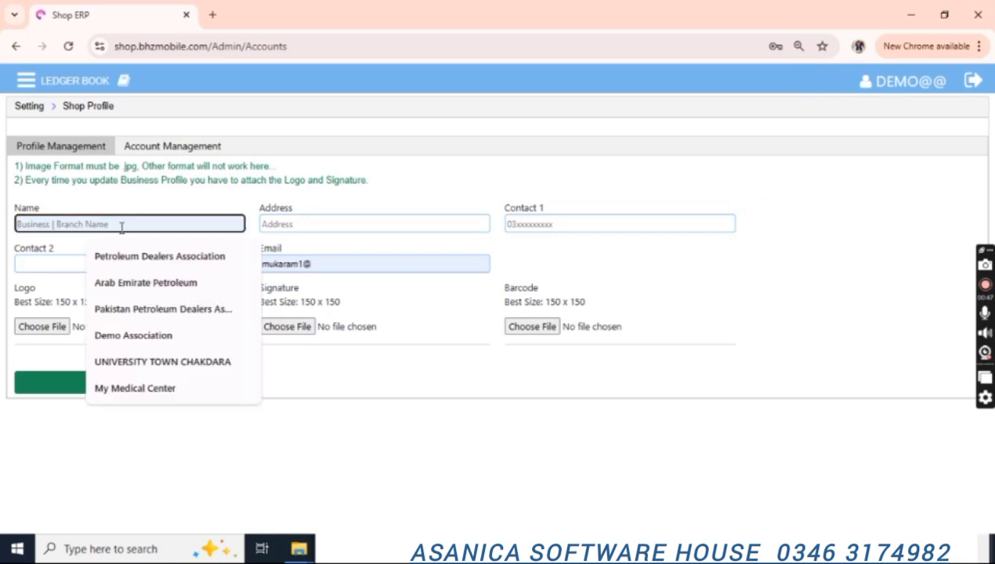
text(Demo)
key(BackSpace)
key(BackSpace)
key(BackSpace)
key(BackSpace)
text(Asanica Shop)
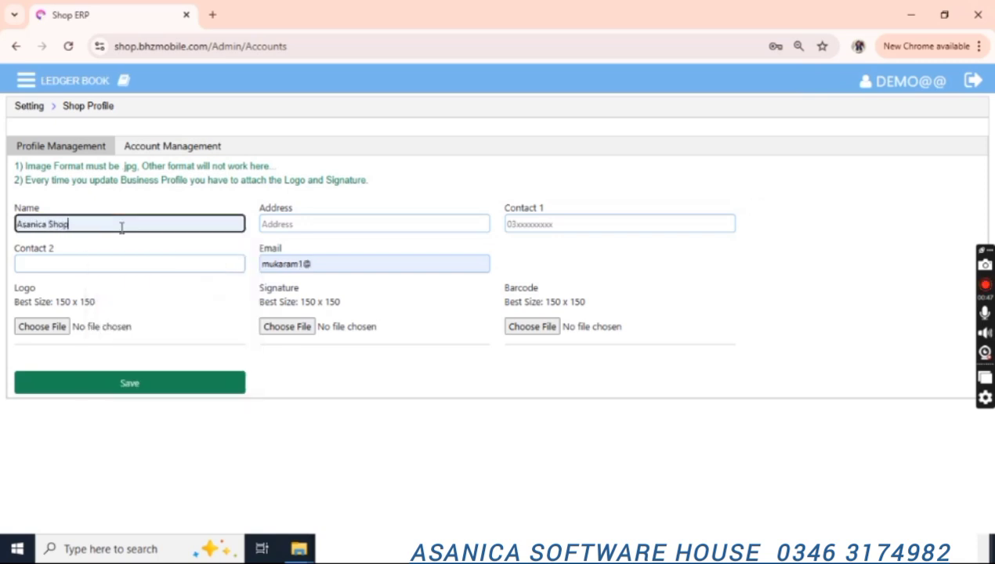
Fill in the shop address, both contact phone numbers and the shop e-mail address.
key(Tab)
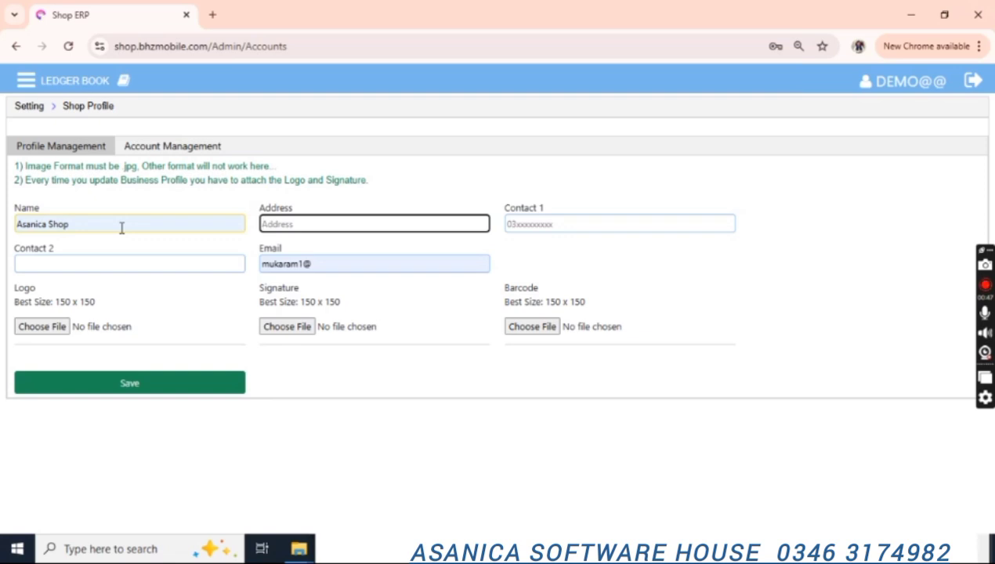
text(Peshawar Pakistan)
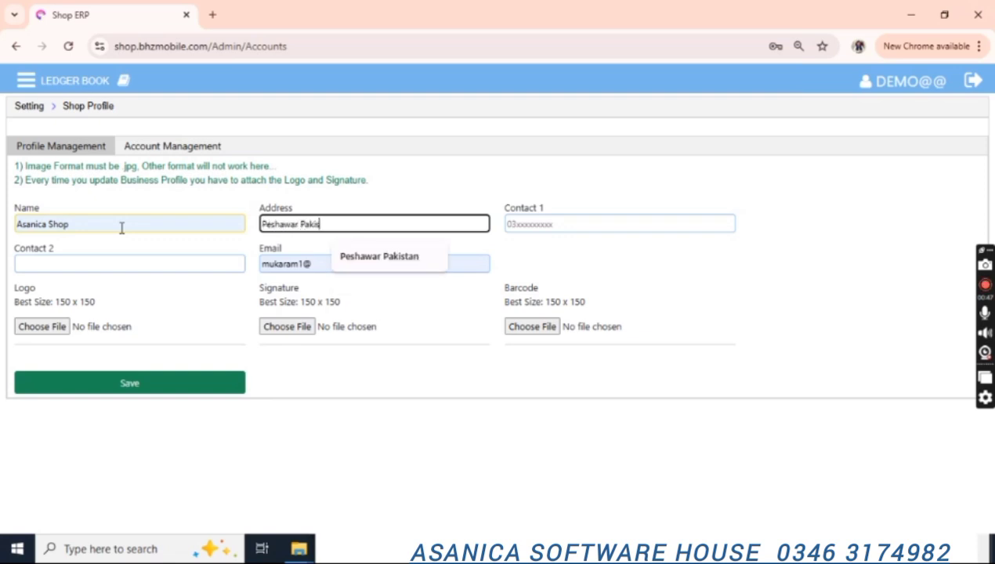
key(Tab)
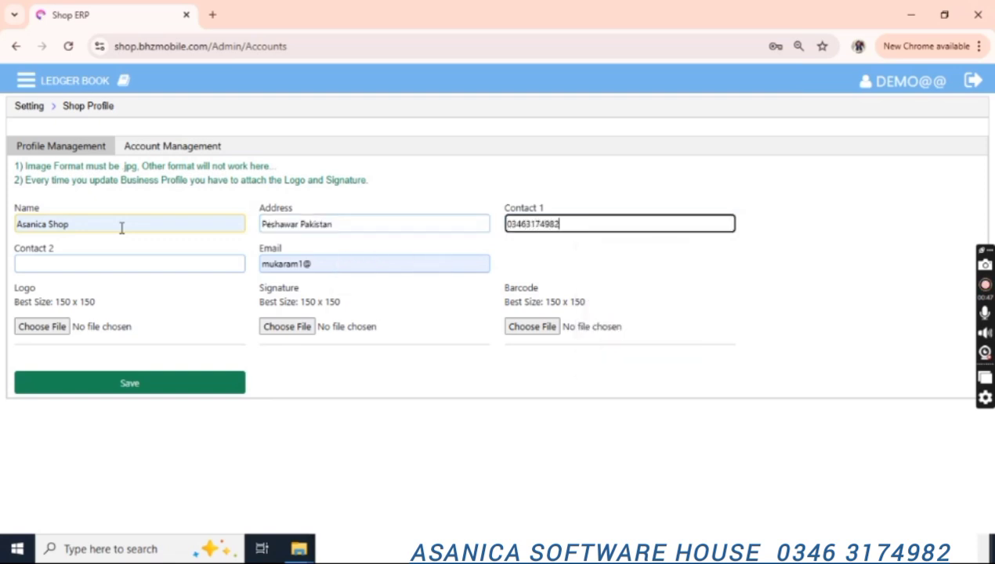
key(Tab)
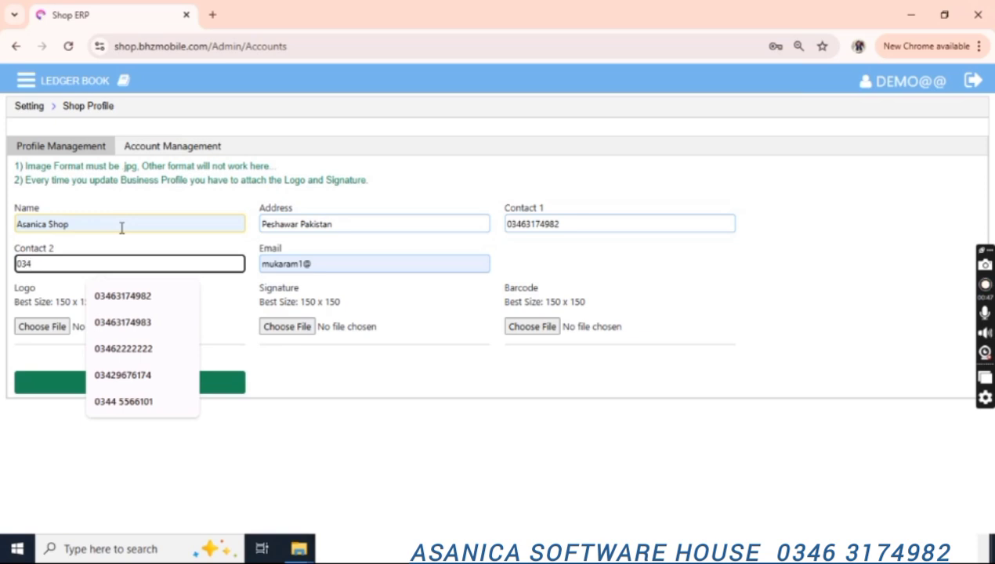
key(Tab)
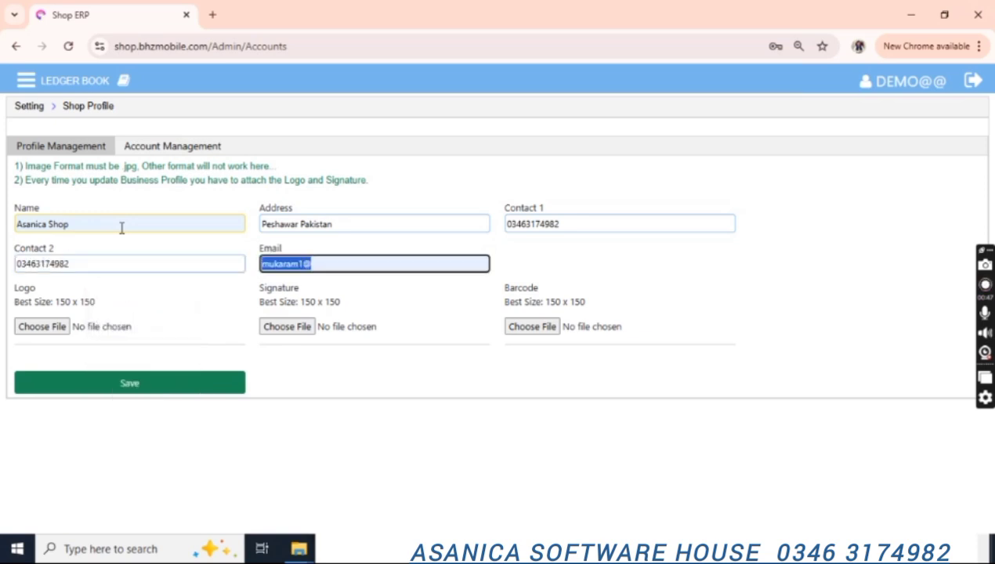
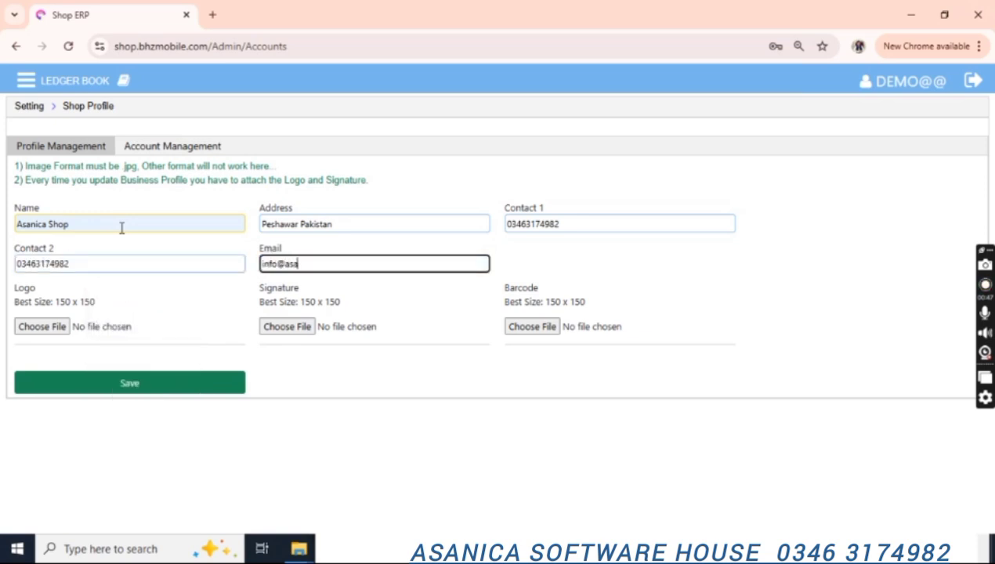
key(Tab)
Attach Logo.png as the shop logo and Sign.png as the signature.
click(43, 327)
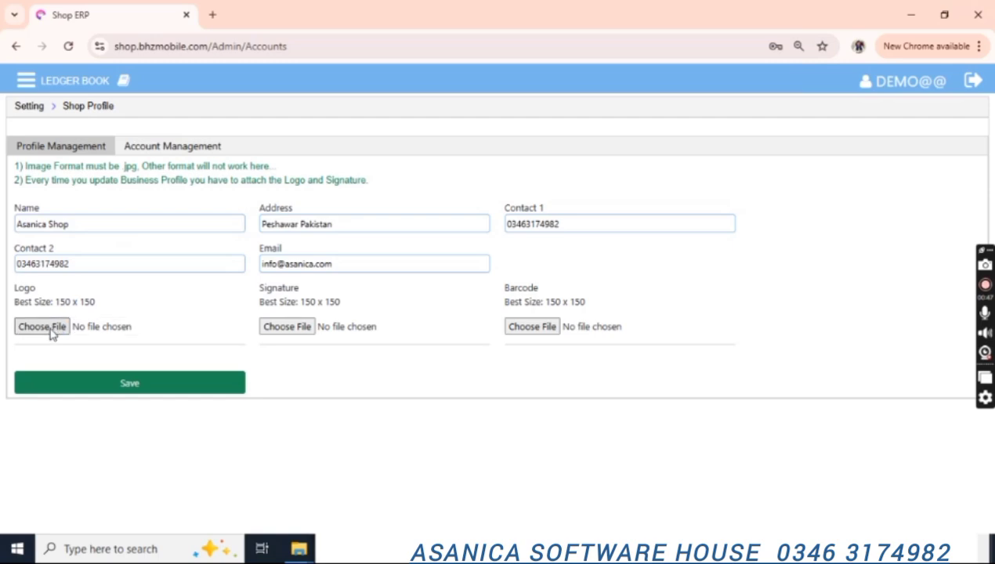
double_click(188, 104)
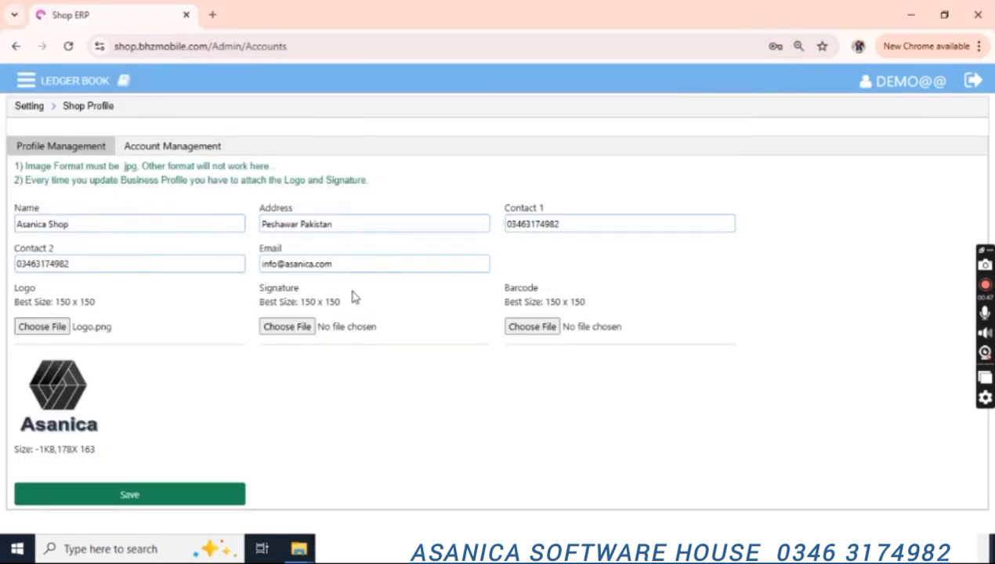
click(286, 327)
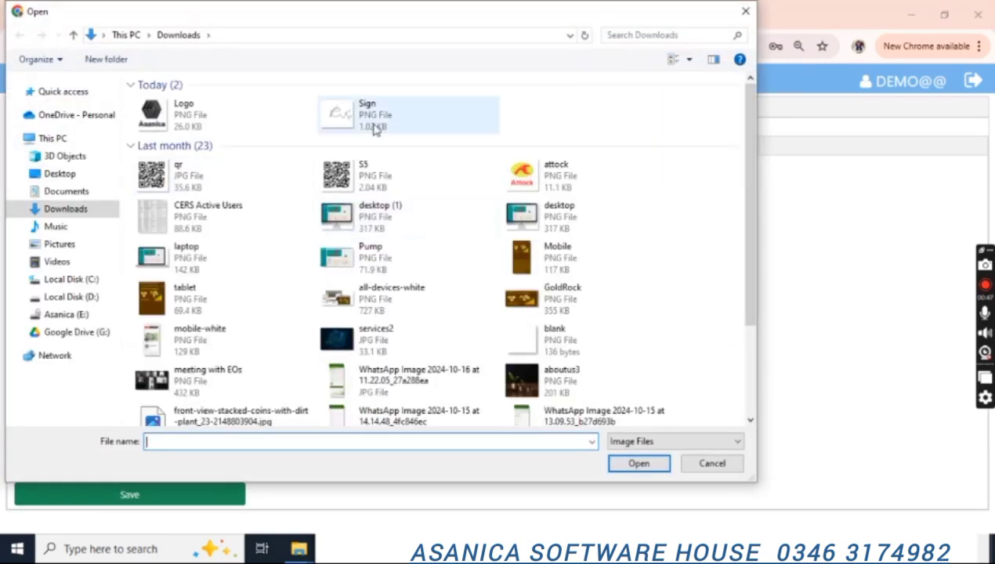
click(381, 124)
double_click(381, 124)
Attach qr.jpg as the barcode image and save the shop profile.
click(533, 327)
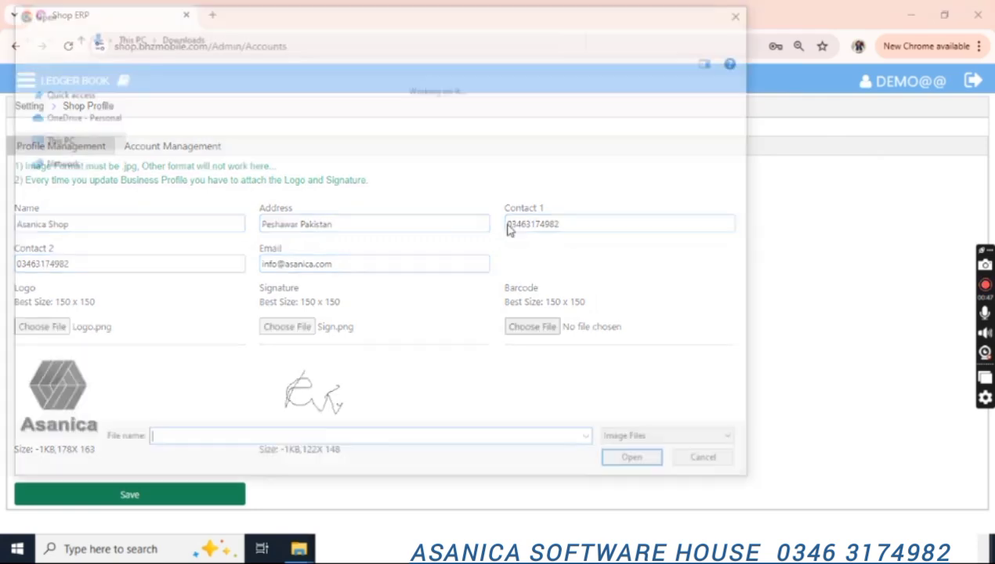
click(218, 178)
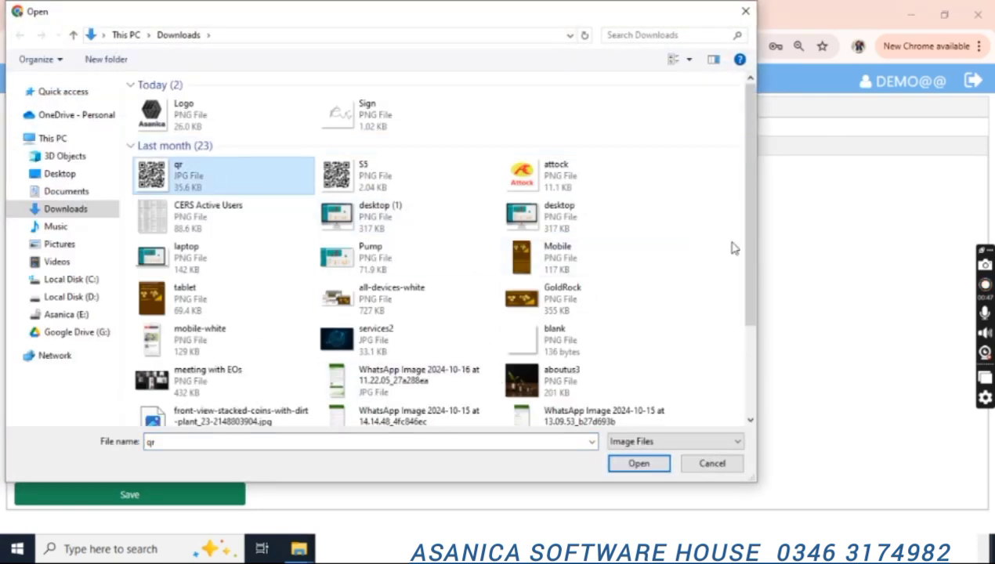
drag(750, 249, 746, 401)
scroll(726, 288, up, 5)
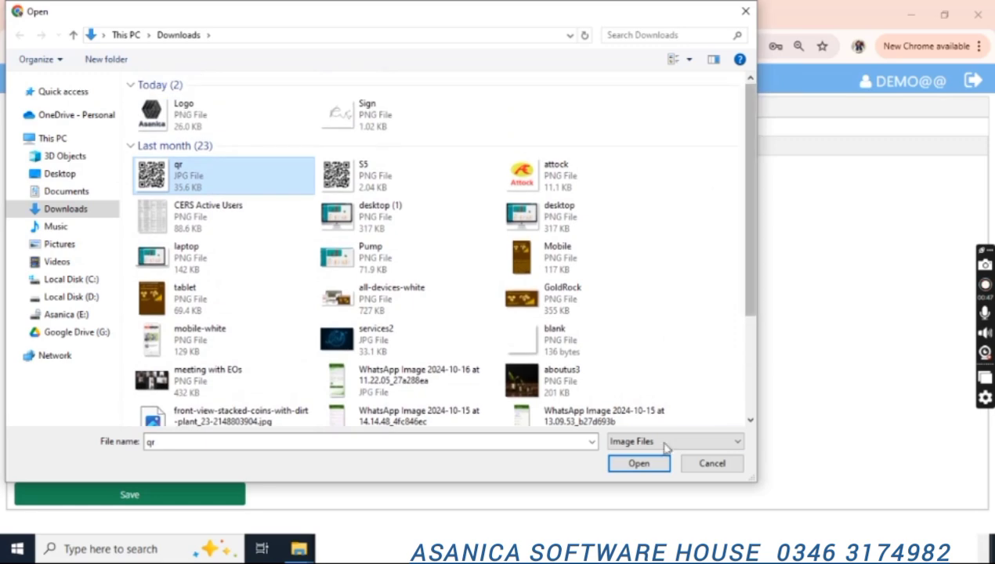
click(658, 464)
click(155, 492)
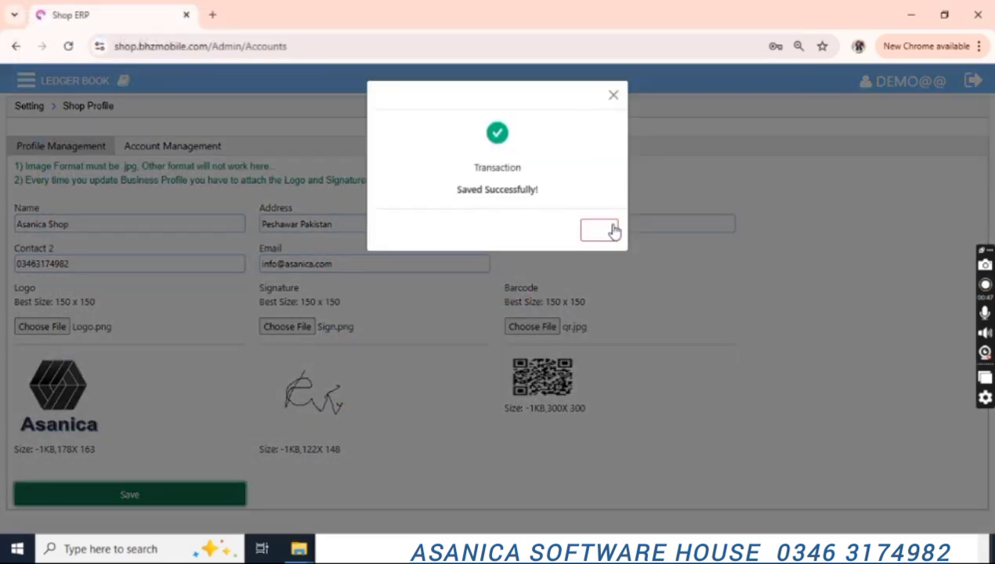
click(613, 230)
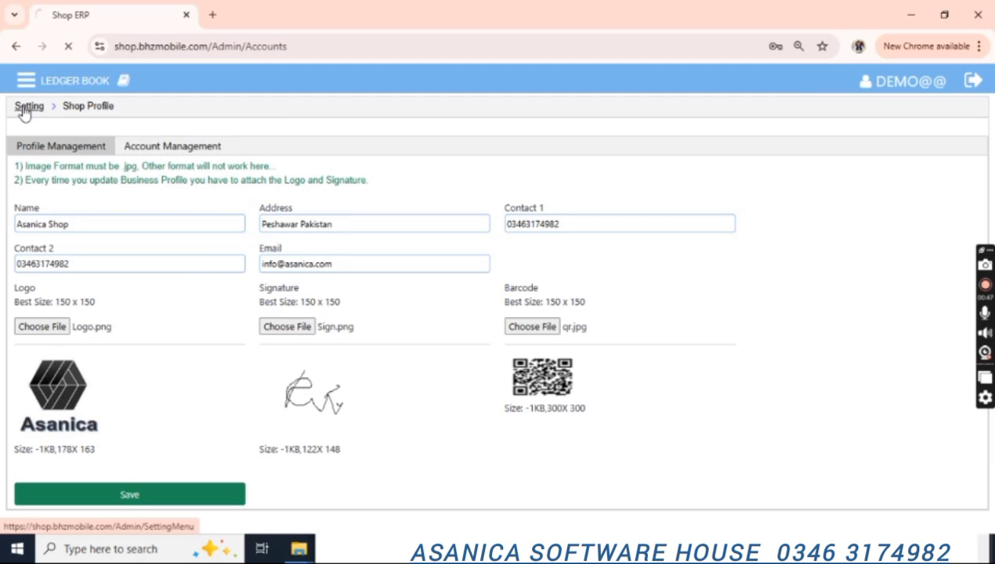
Open the Banks setup and review the account types and the saved accounts list.
click(29, 106)
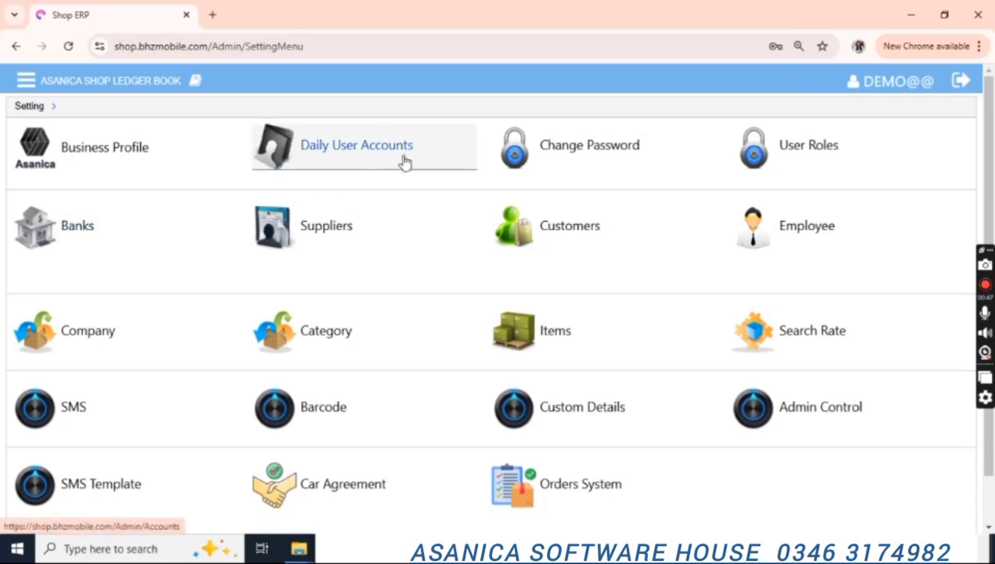
click(92, 243)
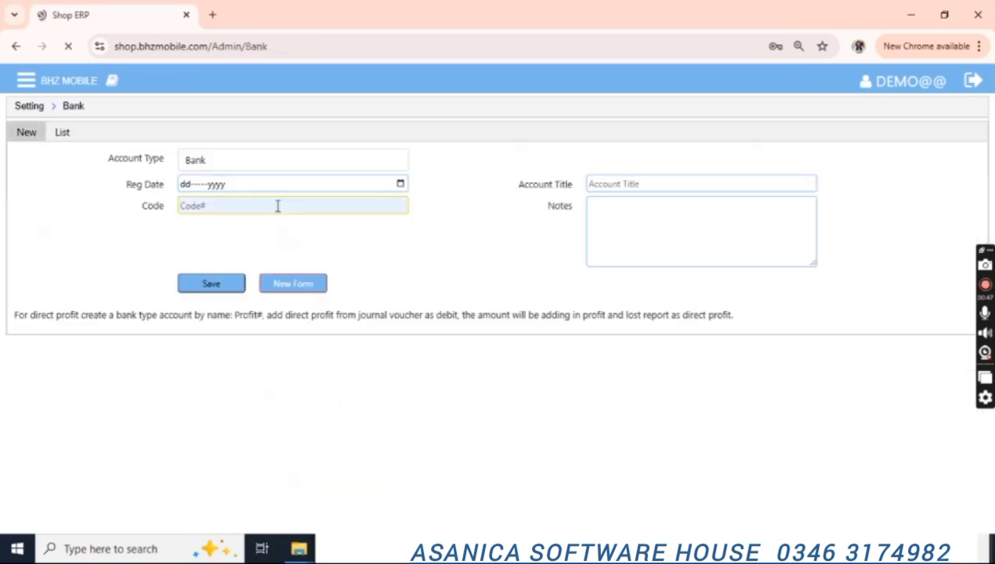
click(255, 161)
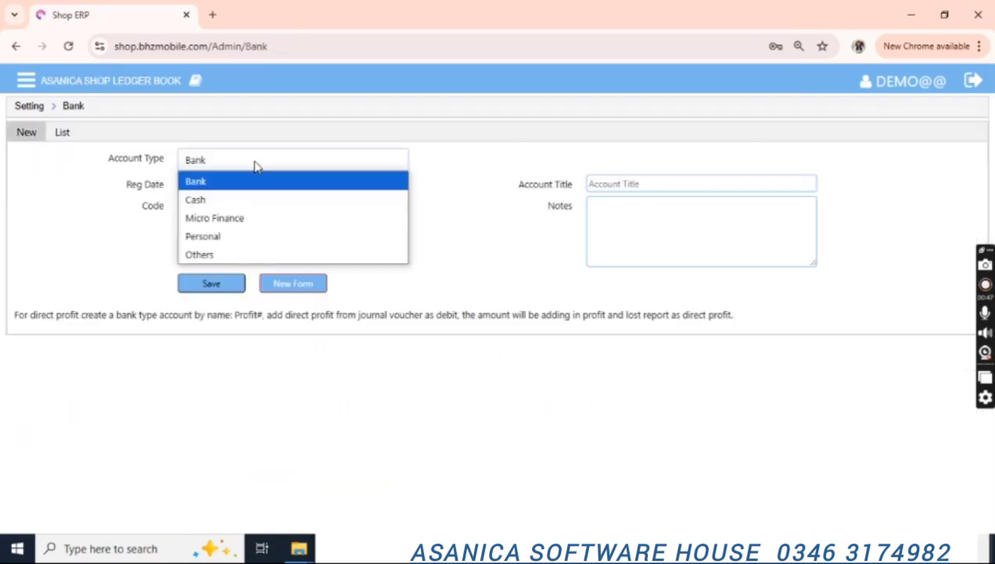
click(256, 163)
click(637, 182)
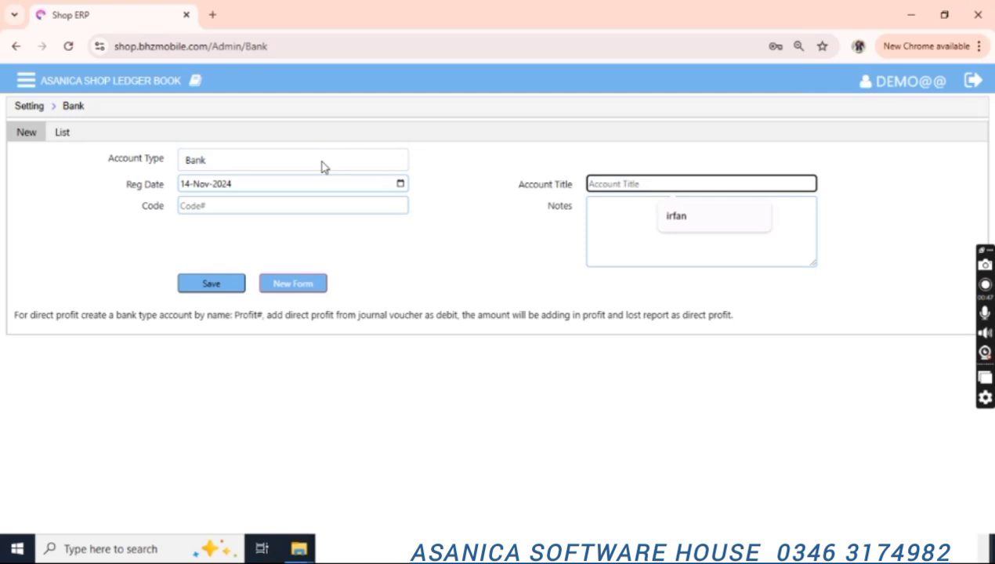
click(75, 135)
click(415, 160)
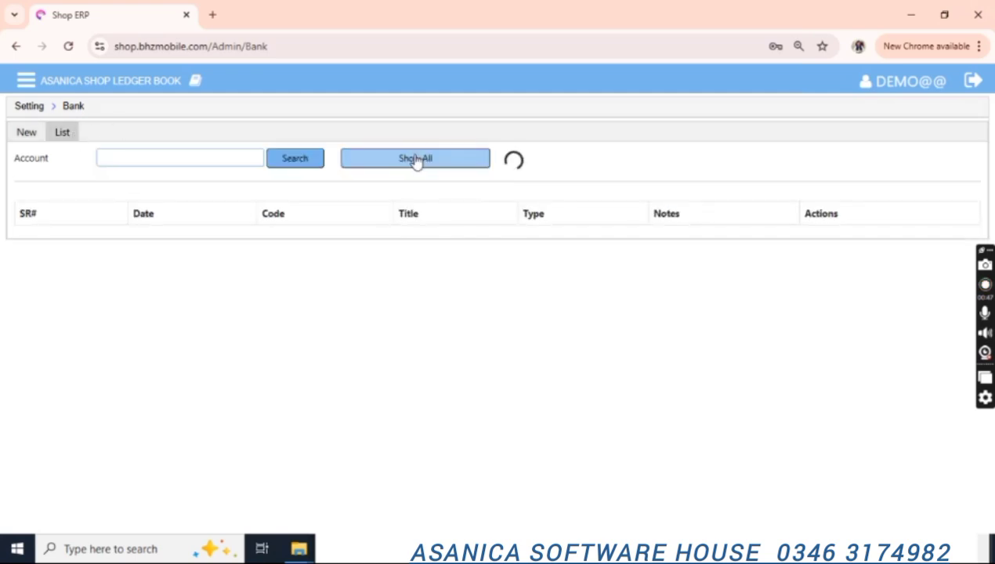
click(27, 132)
Save a Bank-type account titled NBP.
click(618, 185)
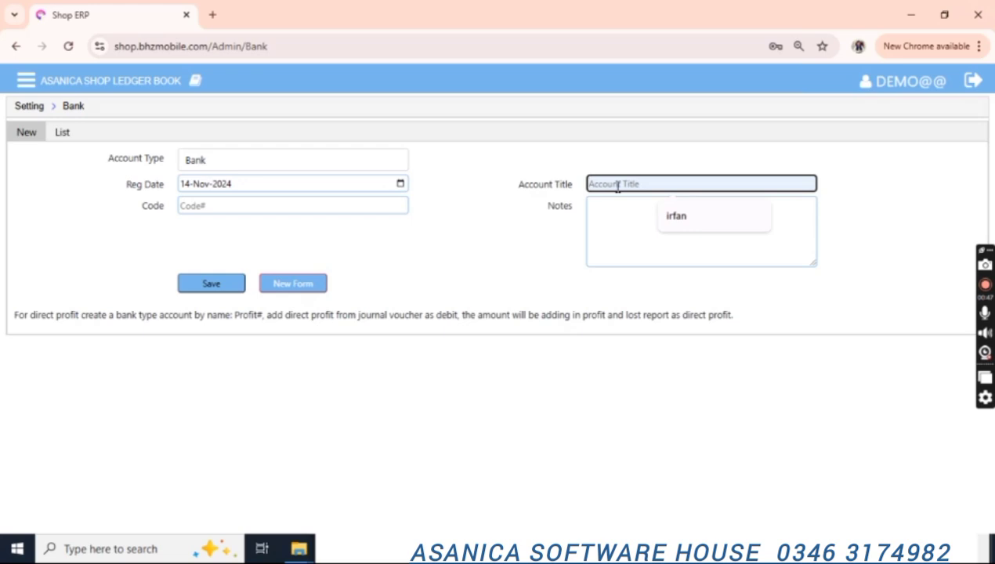
text(NBP)
key(Tab)
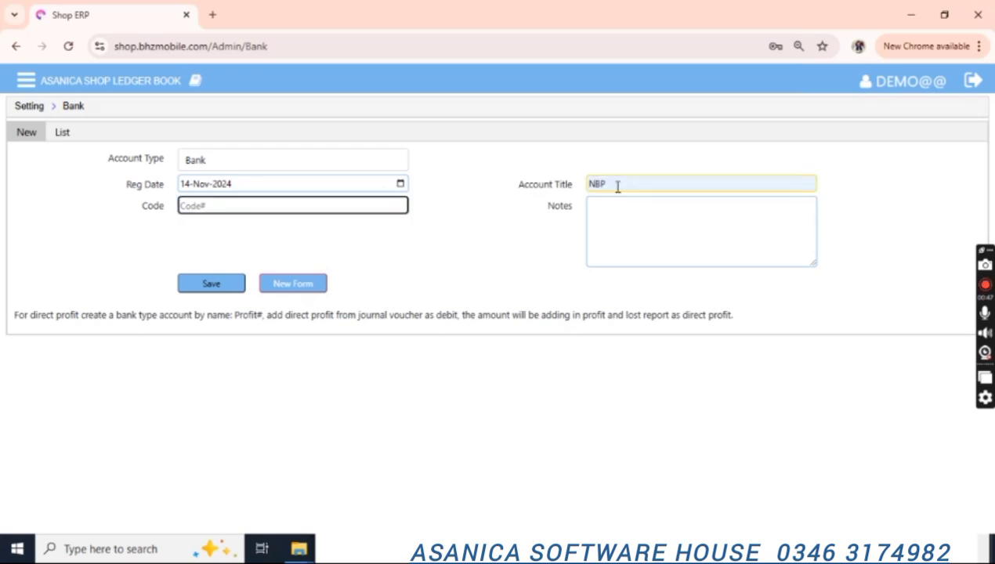
click(224, 287)
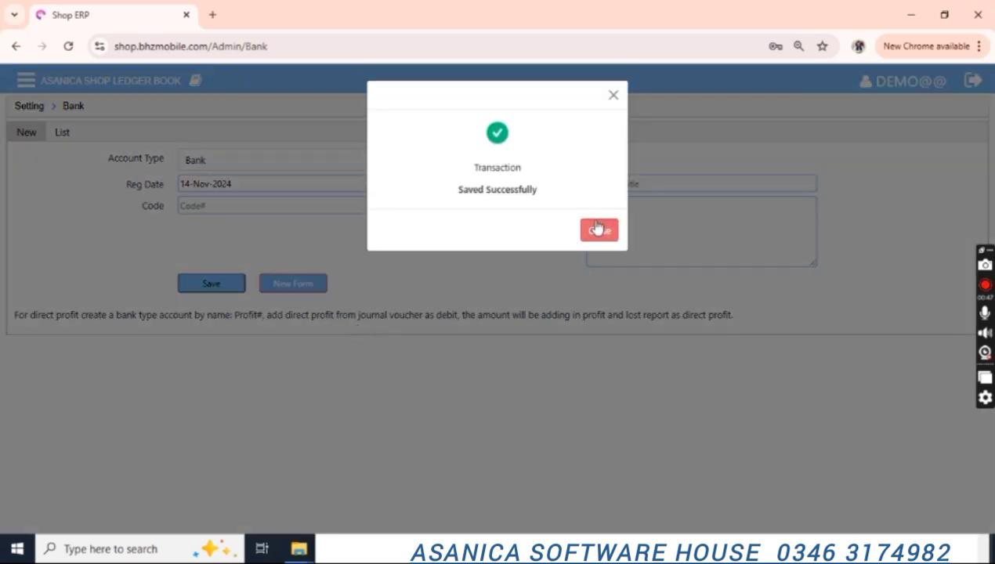
click(599, 228)
Save a Cash-type account titled MyCash.
click(238, 167)
key(Down)
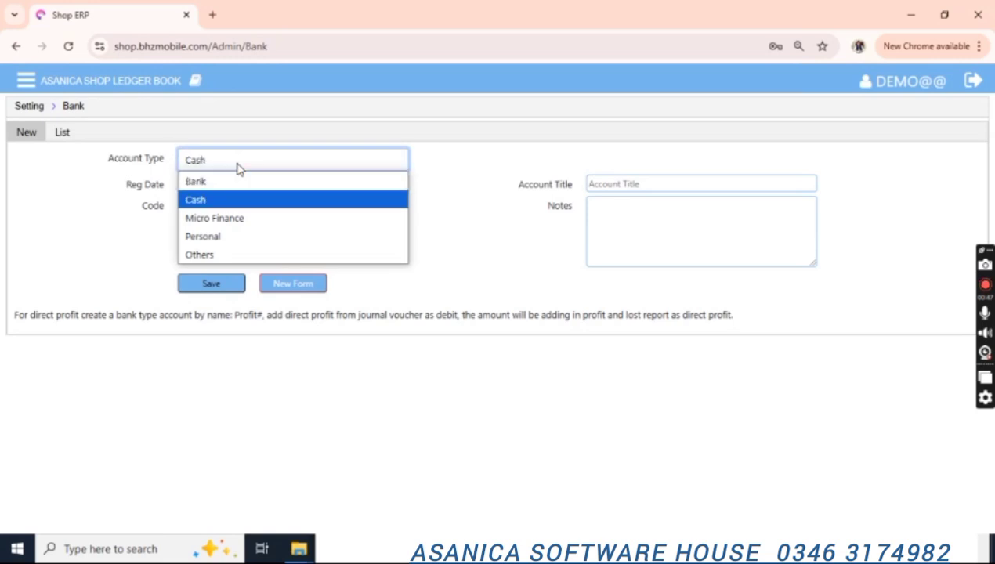
key(Return)
click(619, 185)
text(Cash)
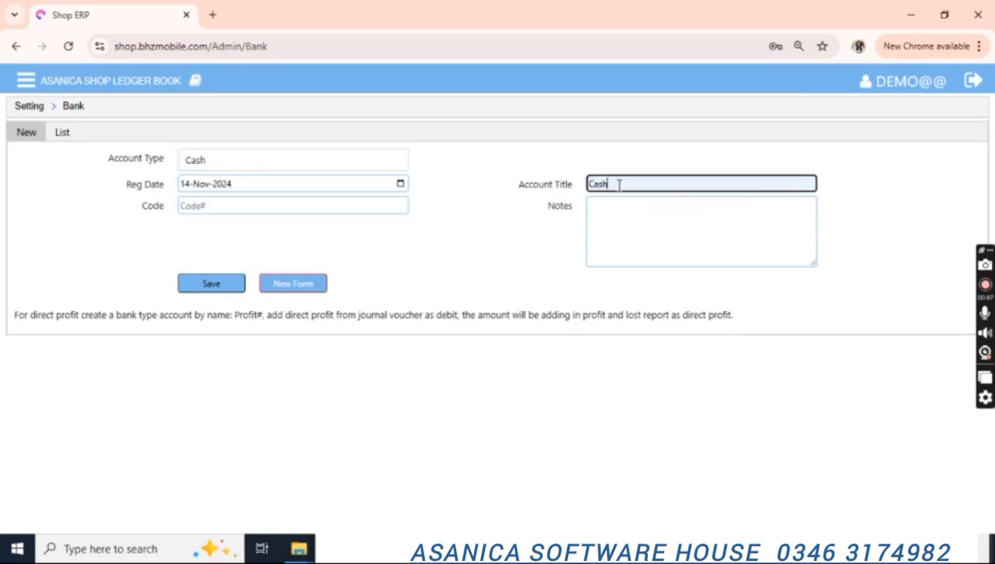
key(BackSpace)
key(BackSpace)
key(BackSpace)
key(BackSpace)
text(MyC)
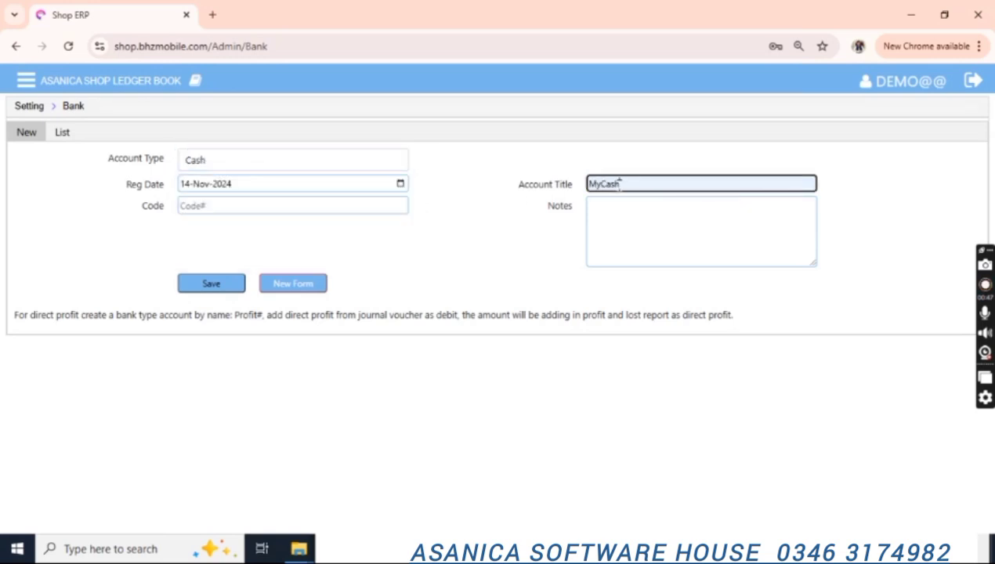
click(225, 290)
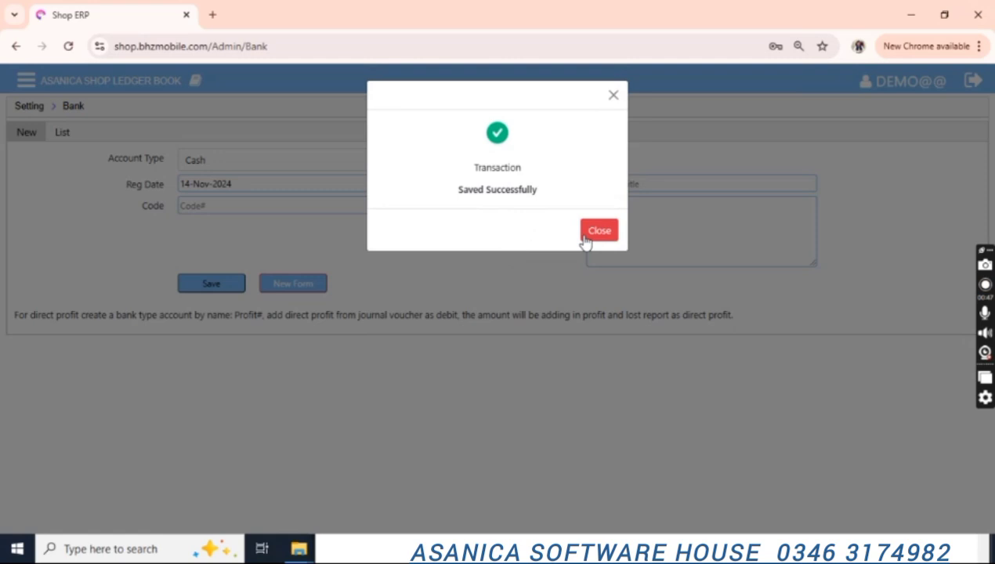
click(597, 231)
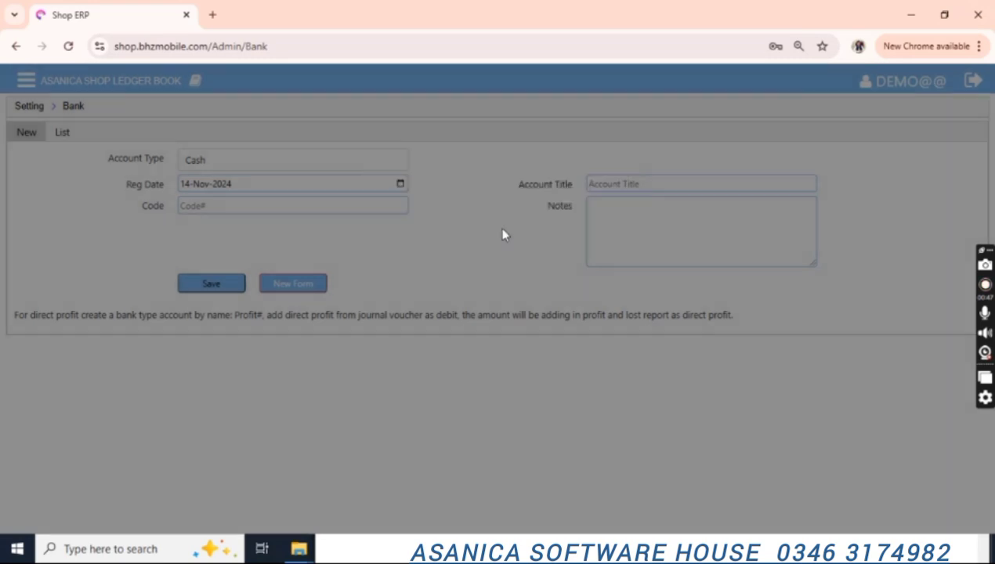
Check the full accounts list showing NBP and MyCash, then go back to Settings.
click(265, 161)
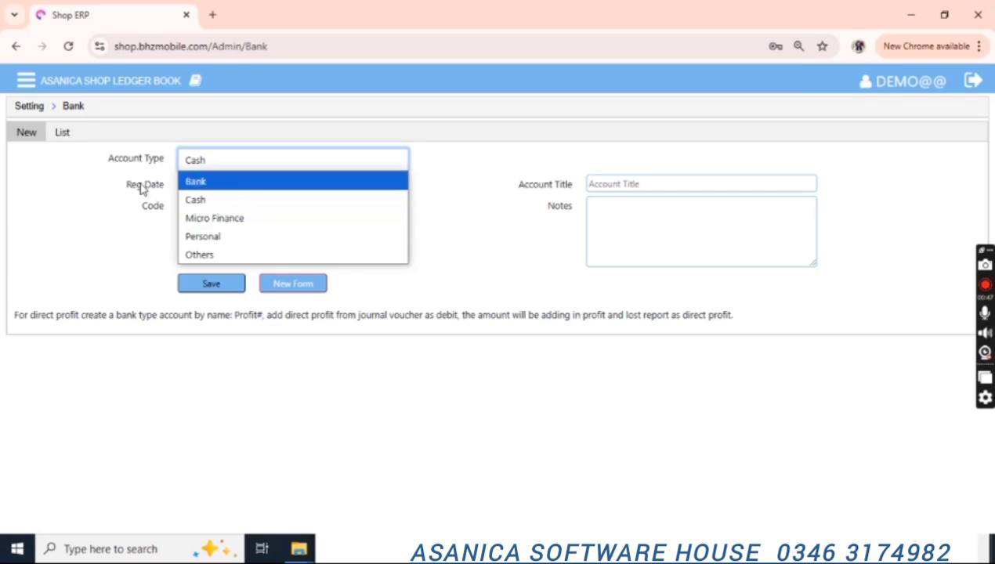
click(69, 139)
click(64, 134)
click(421, 163)
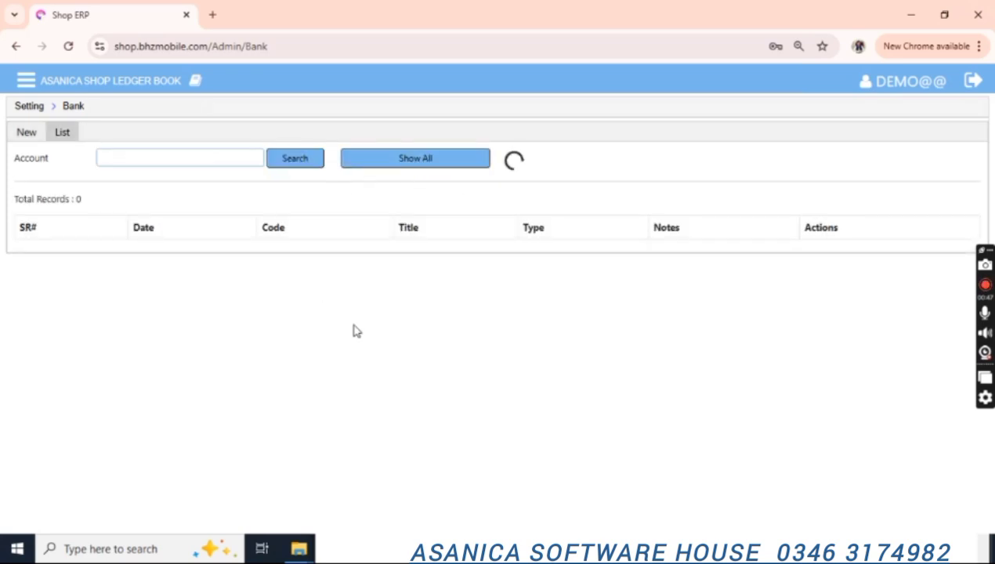
click(27, 106)
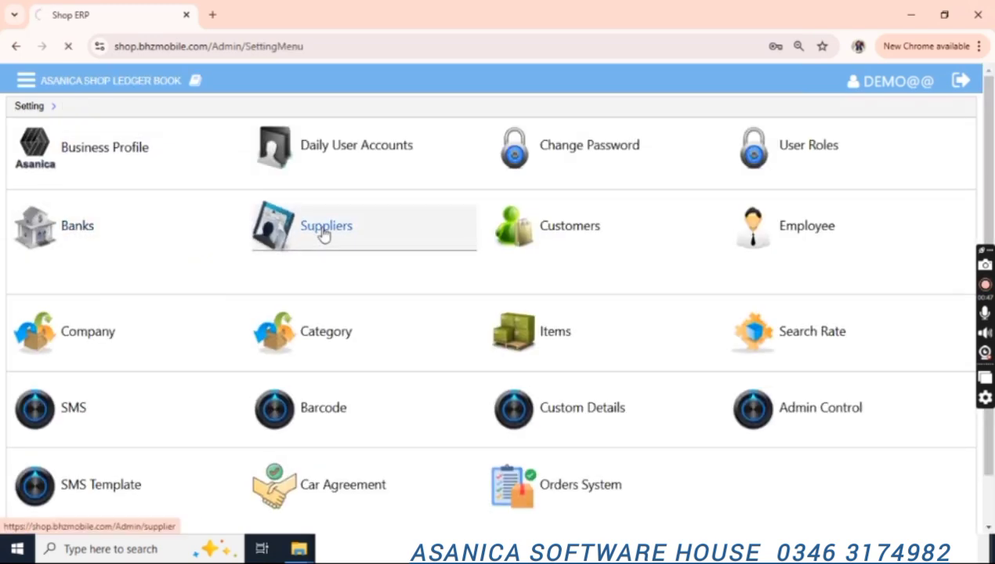
Save supplier Supplier1 with a telephone number and a 990000000 account limit.
click(323, 234)
click(639, 186)
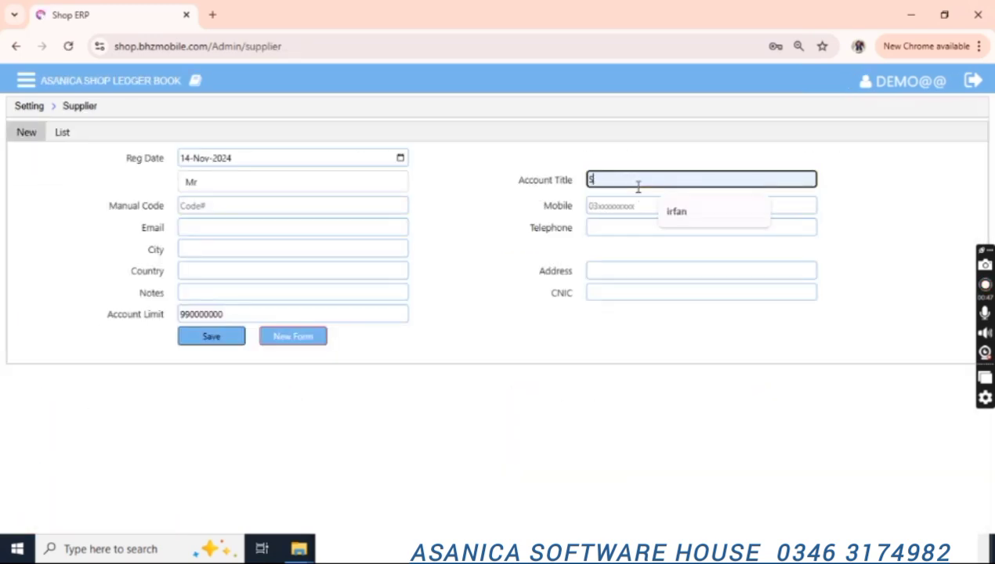
text(Supplier1)
click(631, 229)
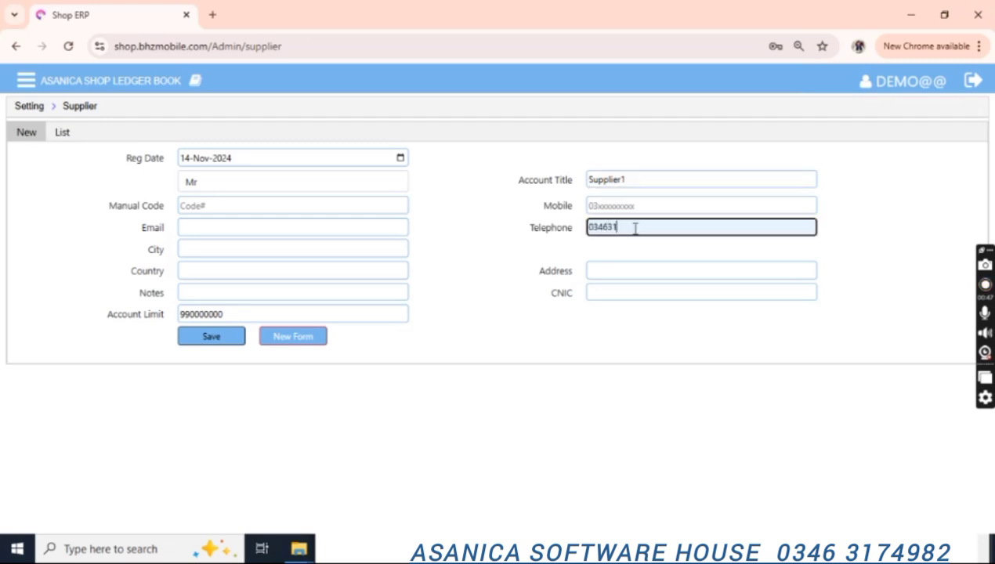
double_click(185, 315)
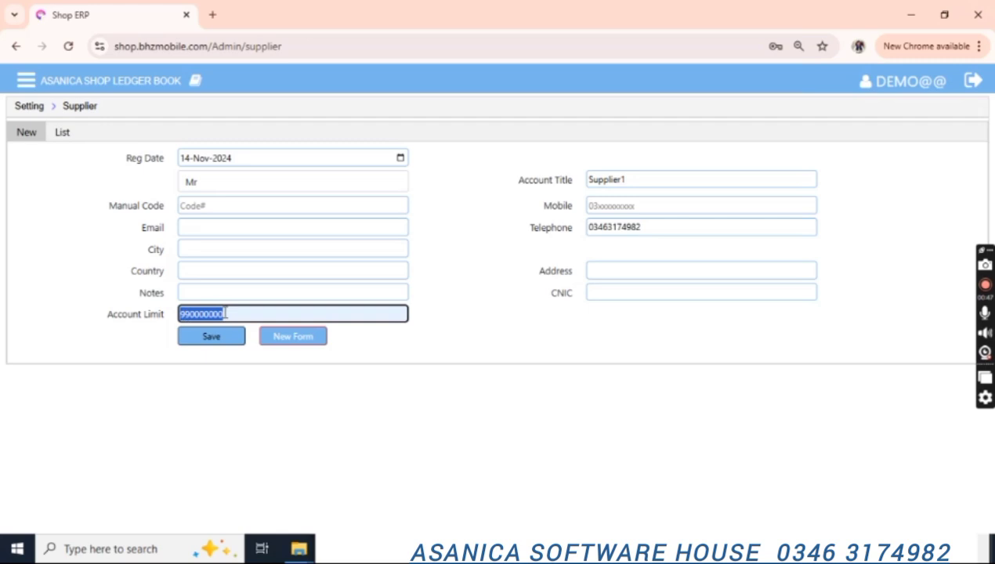
click(211, 339)
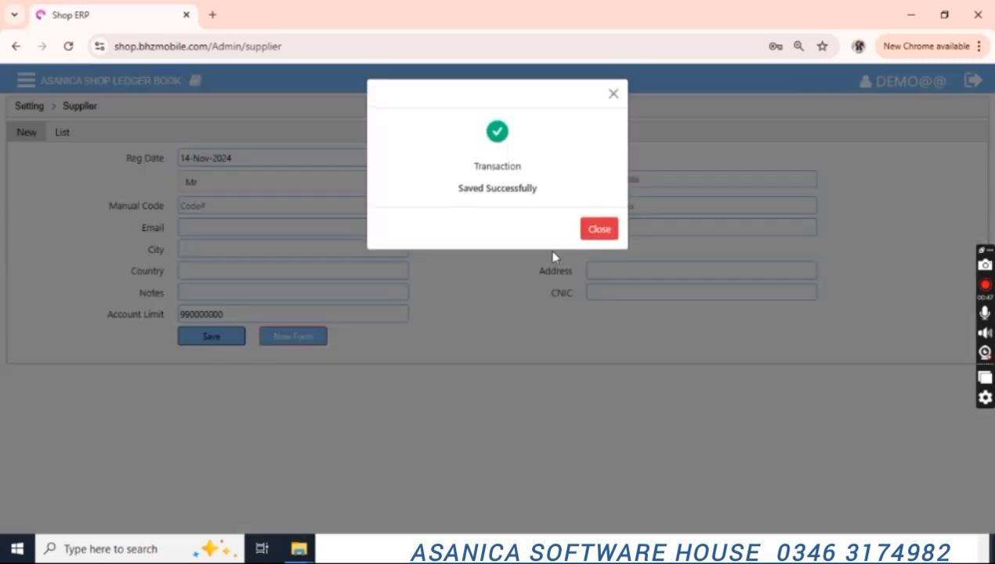
click(597, 229)
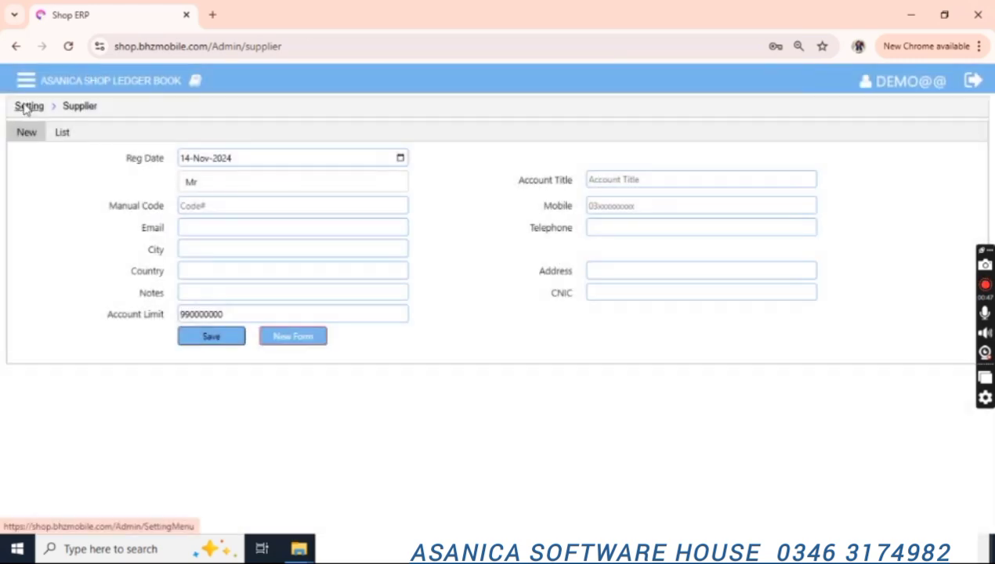
click(260, 247)
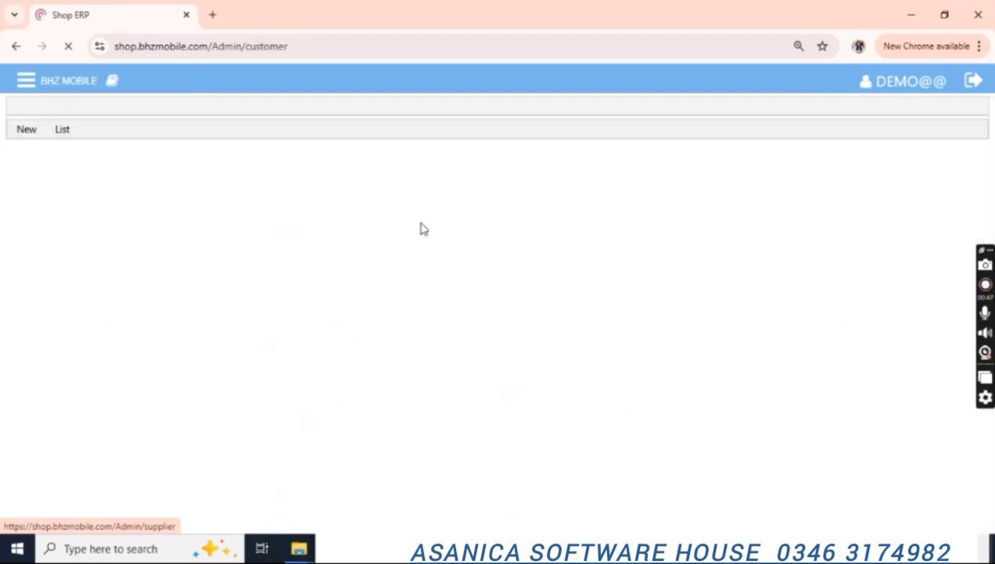
Save Customer1 with a WhatsApp number, keeping the customer status as Activate.
click(624, 179)
text(Custom)
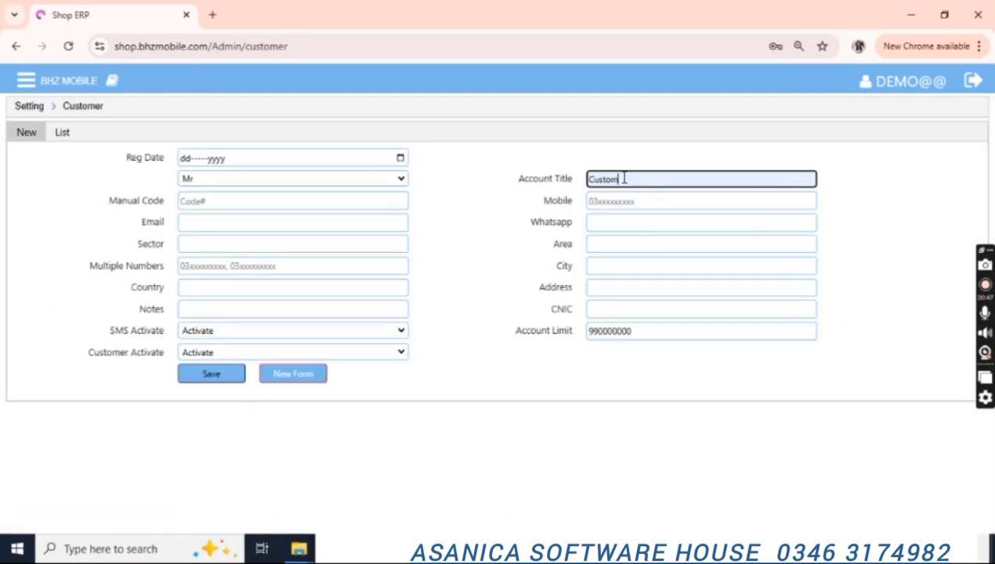
text(er1)
click(632, 202)
click(599, 225)
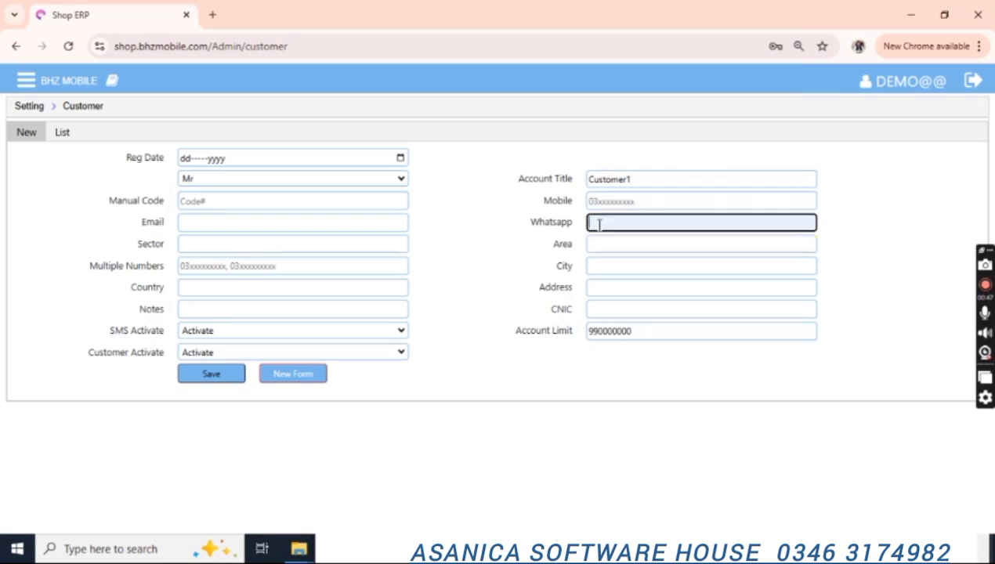
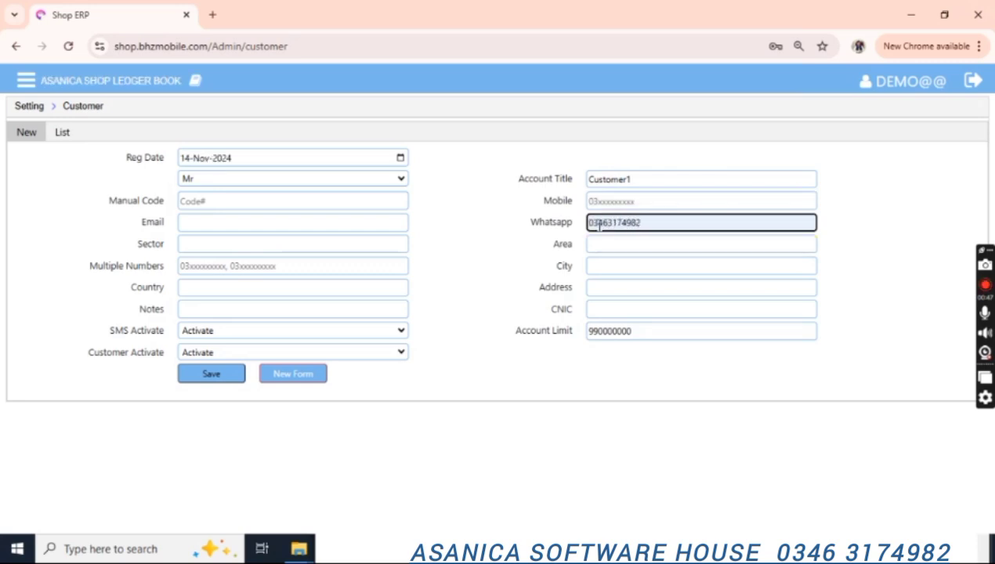
click(197, 375)
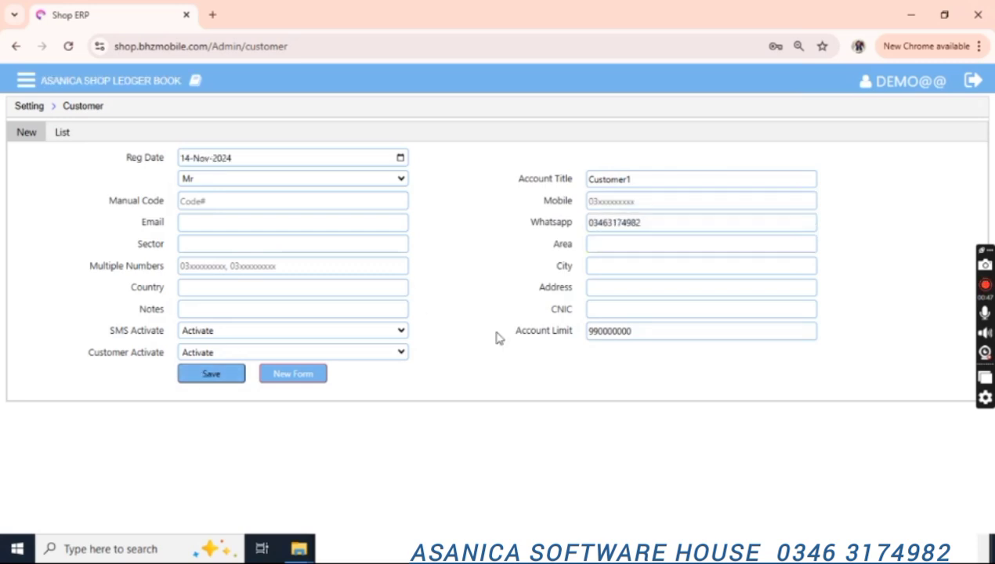
click(208, 374)
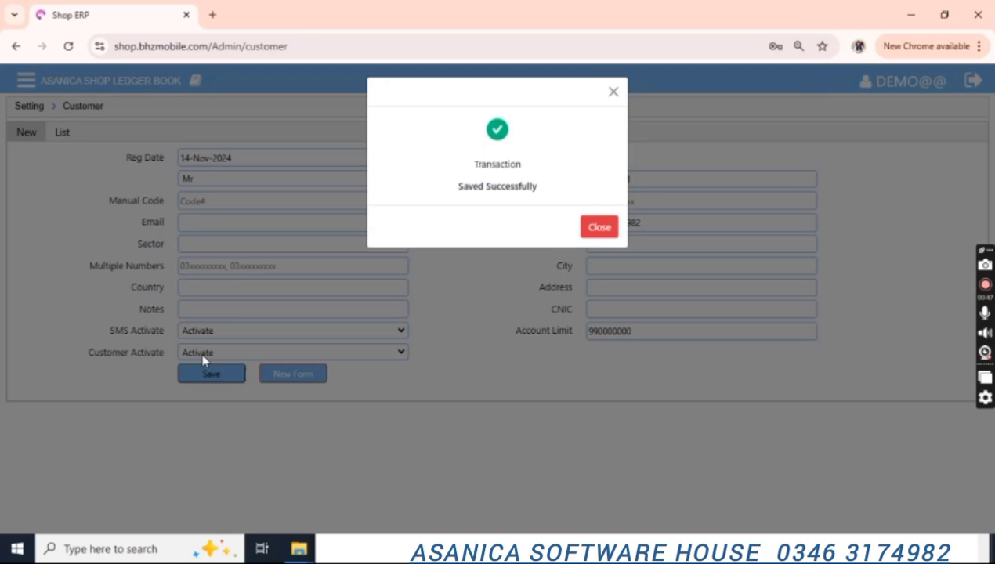
click(598, 237)
click(389, 355)
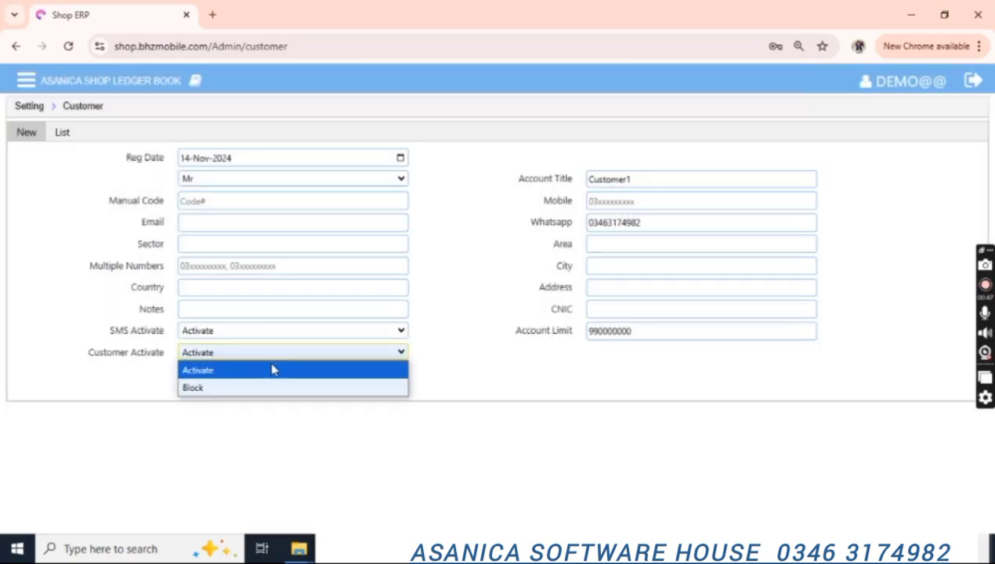
click(284, 354)
click(26, 108)
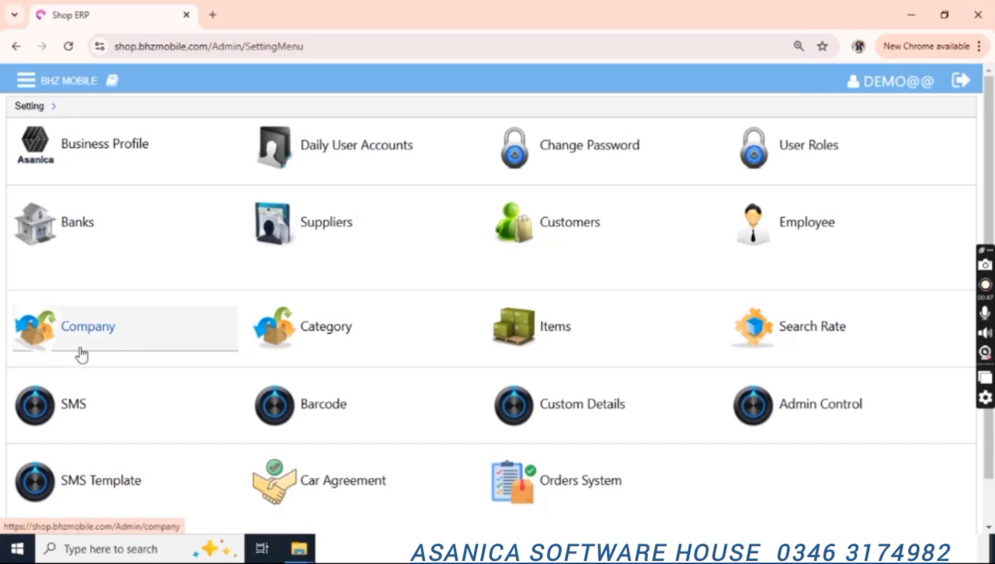
Open the Company page and attempt to save a company named Tuck.
click(82, 355)
click(324, 160)
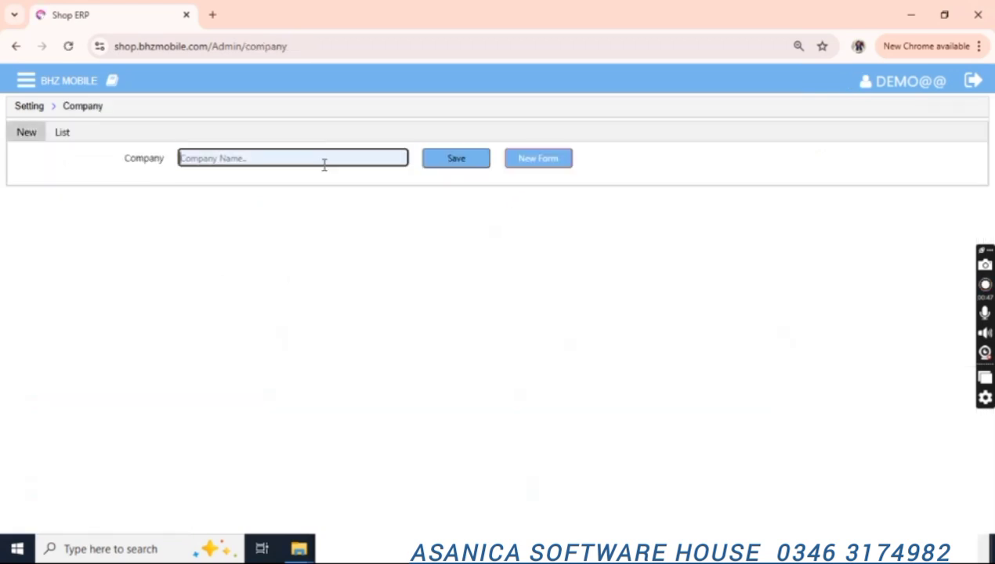
text(Tuck)
key(Tab)
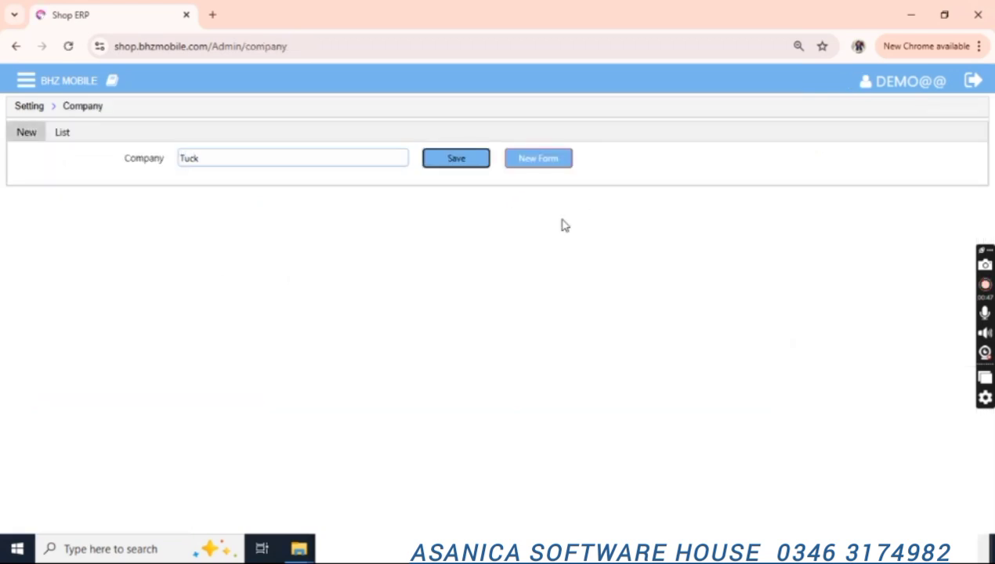
click(445, 163)
click(324, 158)
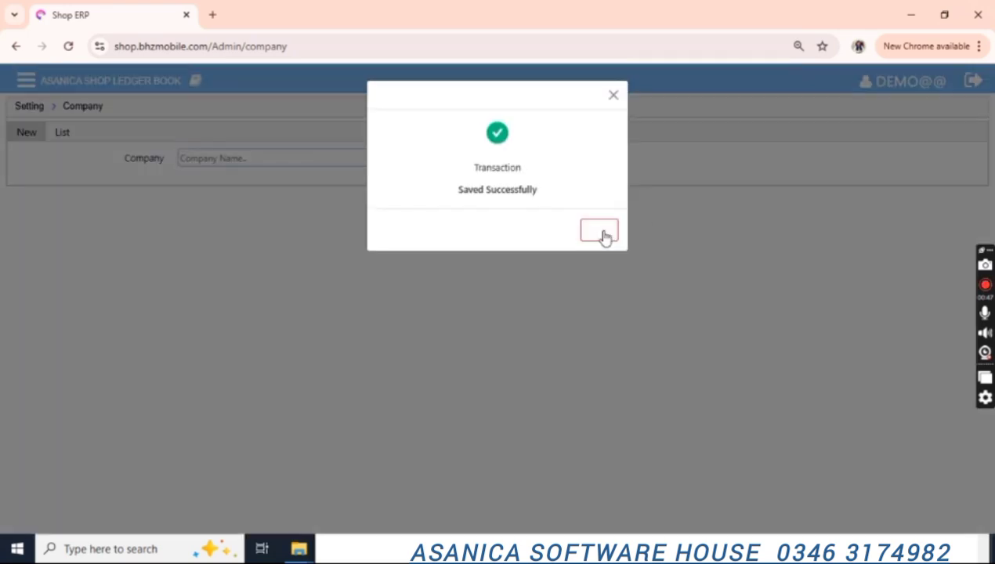
click(602, 229)
Save a company named Super.
click(310, 161)
text(Super)
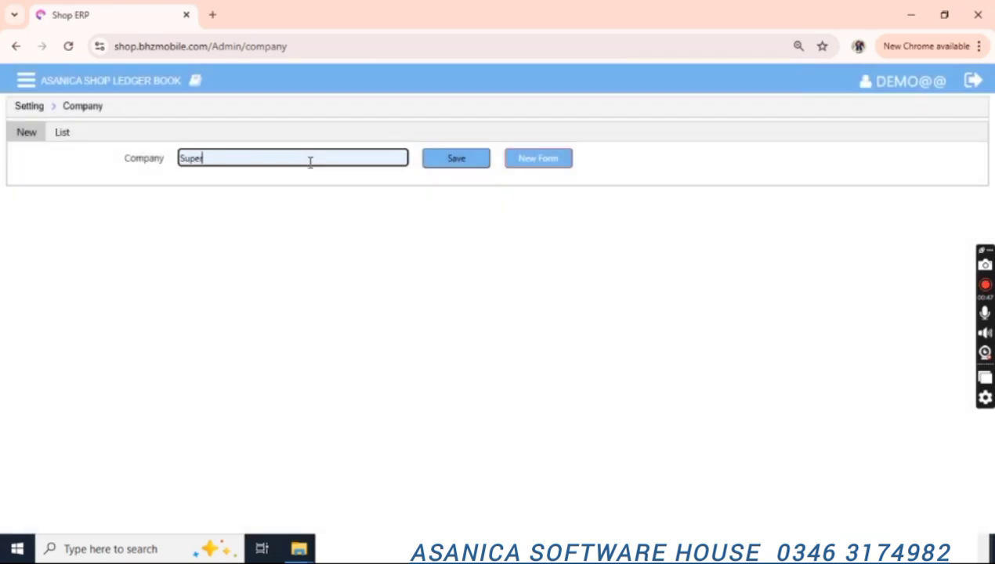
click(458, 168)
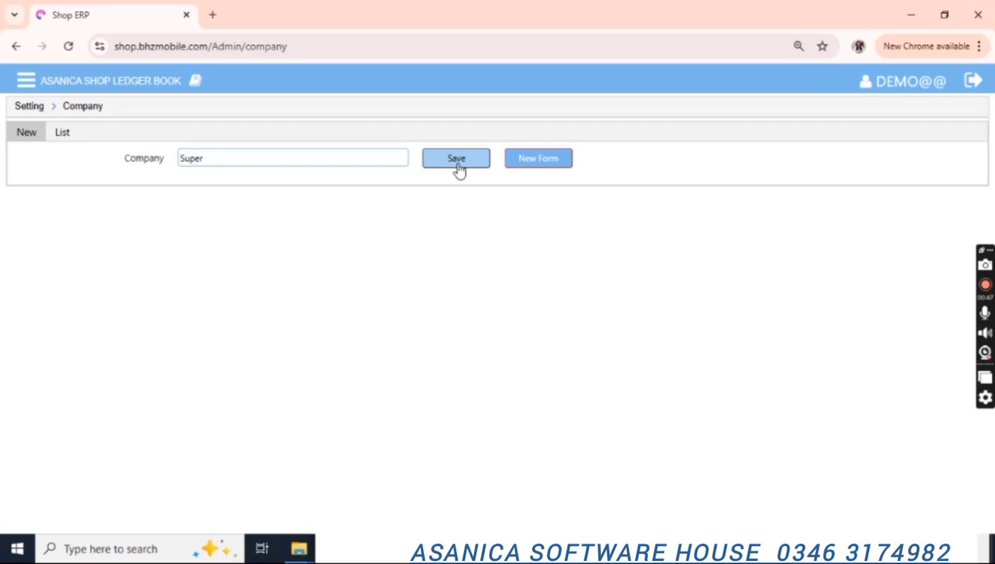
click(340, 156)
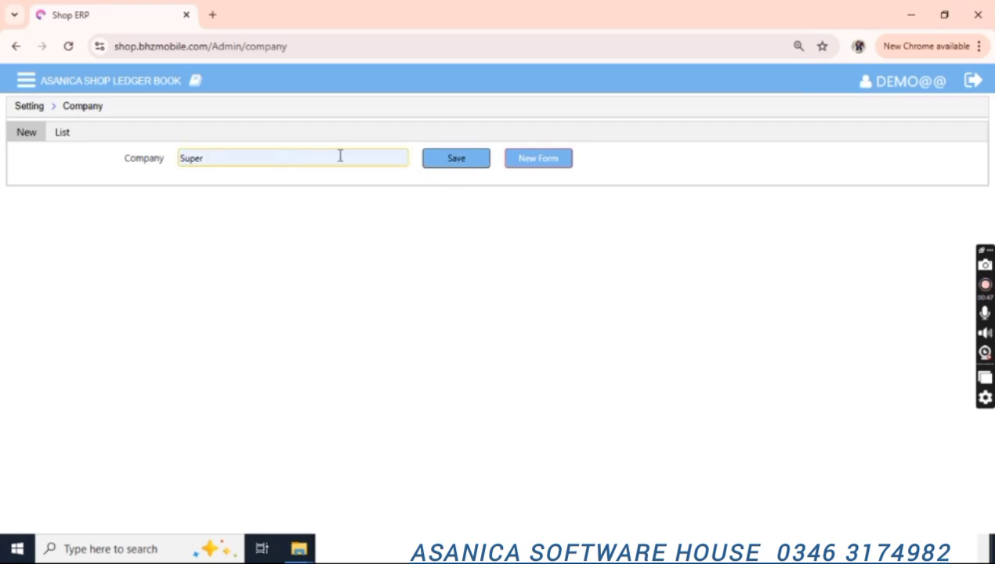
click(429, 159)
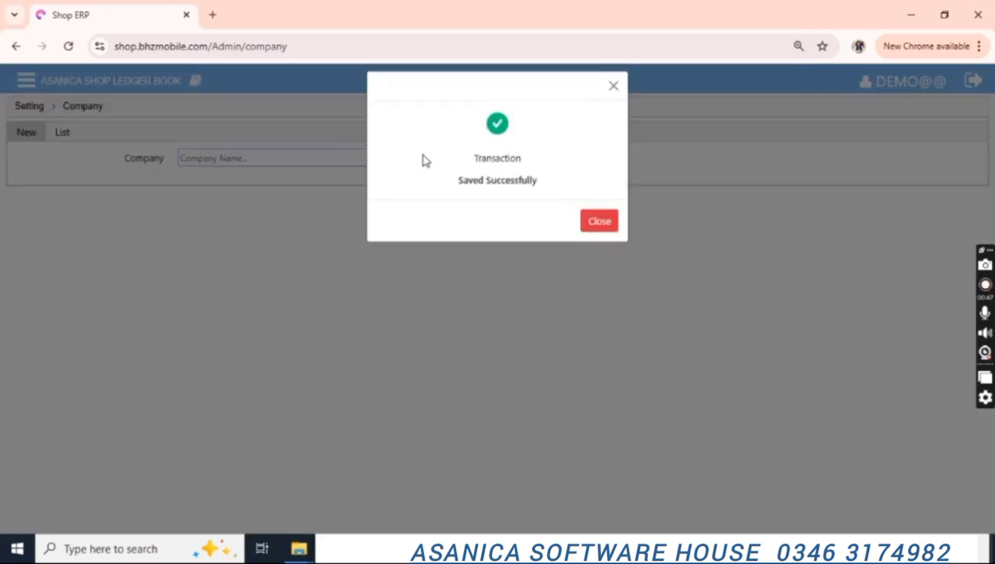
click(600, 230)
Save a second company whose name begins with Samsun.
click(198, 160)
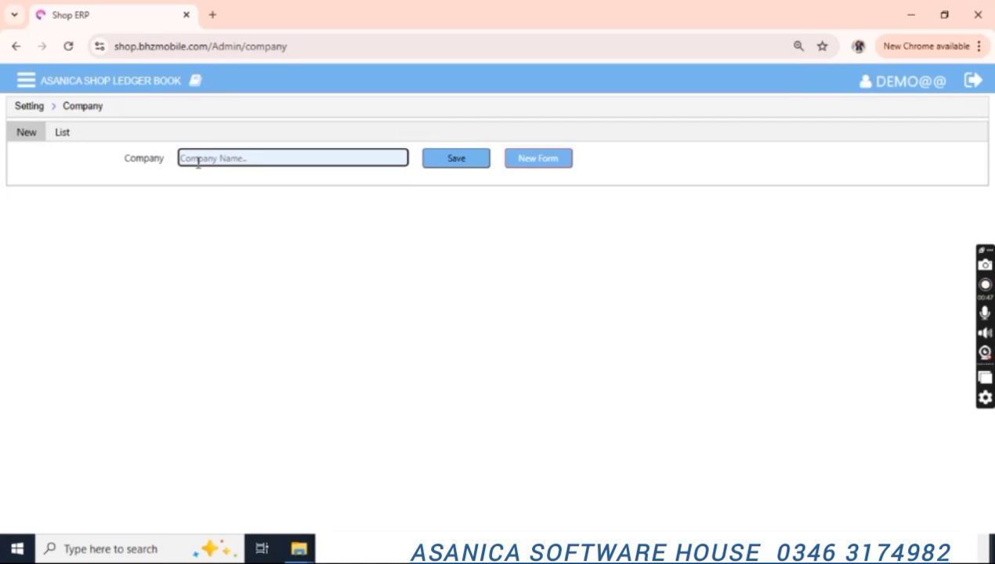
text(Samsung)
click(469, 158)
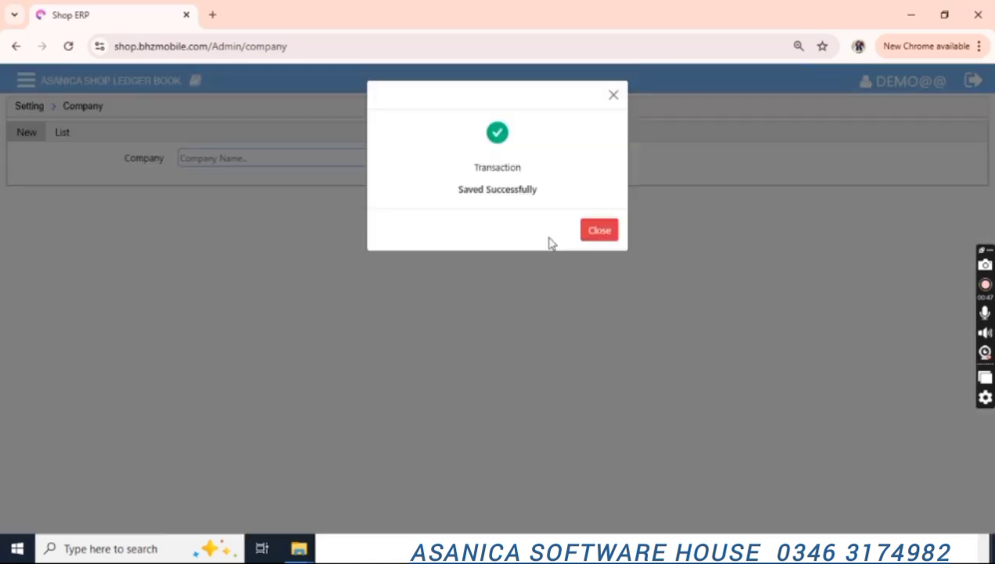
click(604, 229)
click(29, 107)
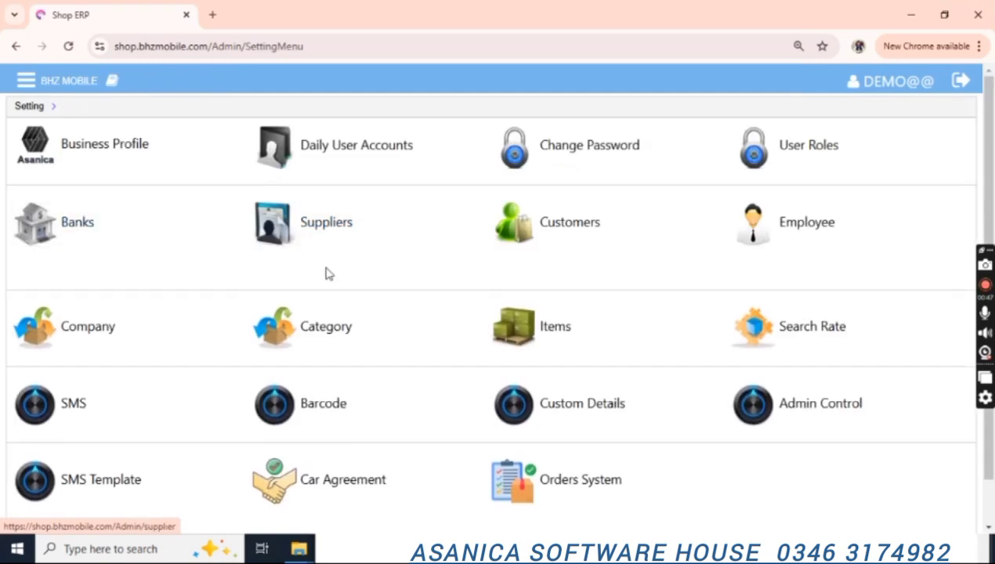
Open the Category page and save a category named Biscuit.
click(349, 329)
click(285, 156)
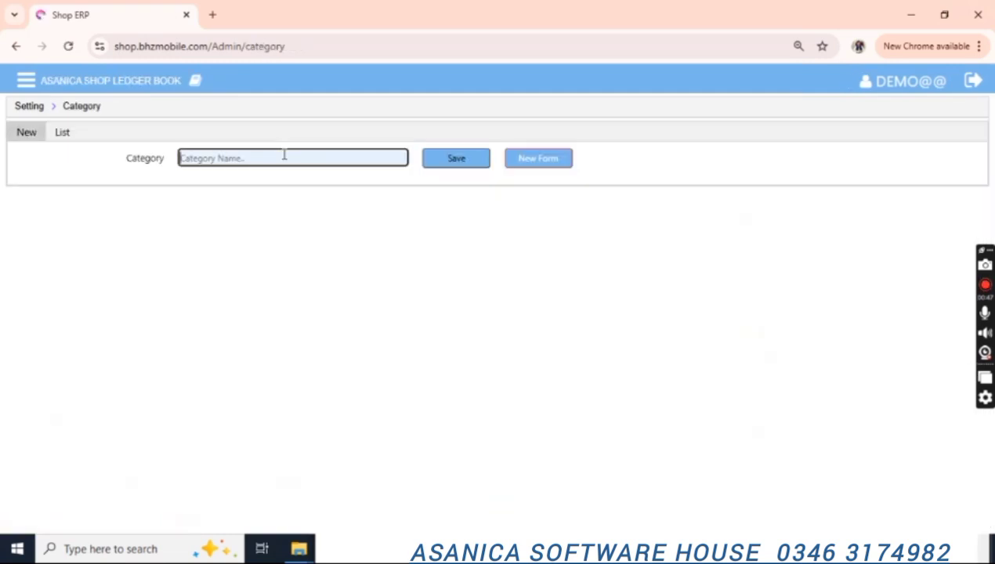
text(Mobile)
key(ctrl+a)
text(Bisc)
click(455, 157)
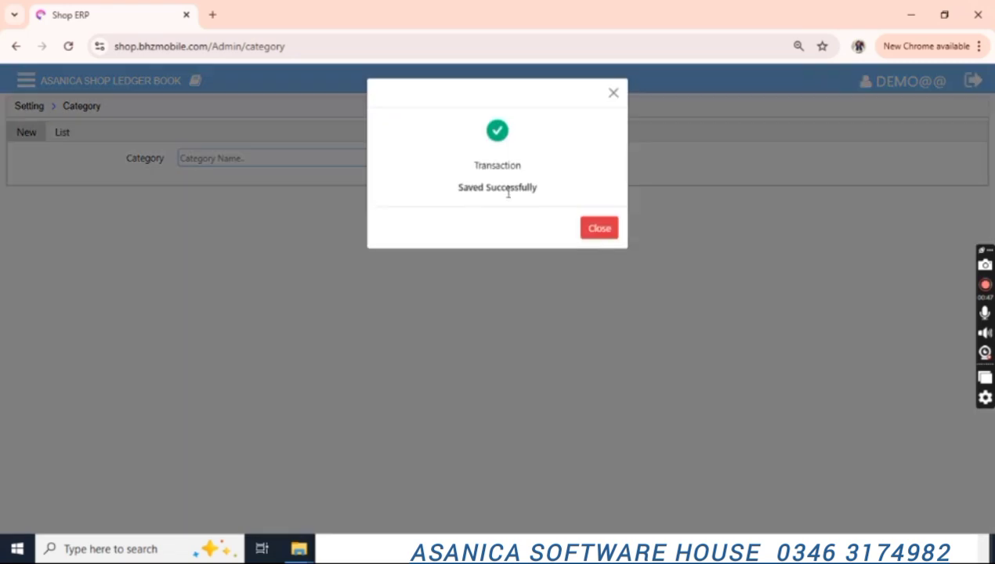
click(592, 234)
Save a second category named Mobile.
click(319, 158)
text(Mobile)
key(Return)
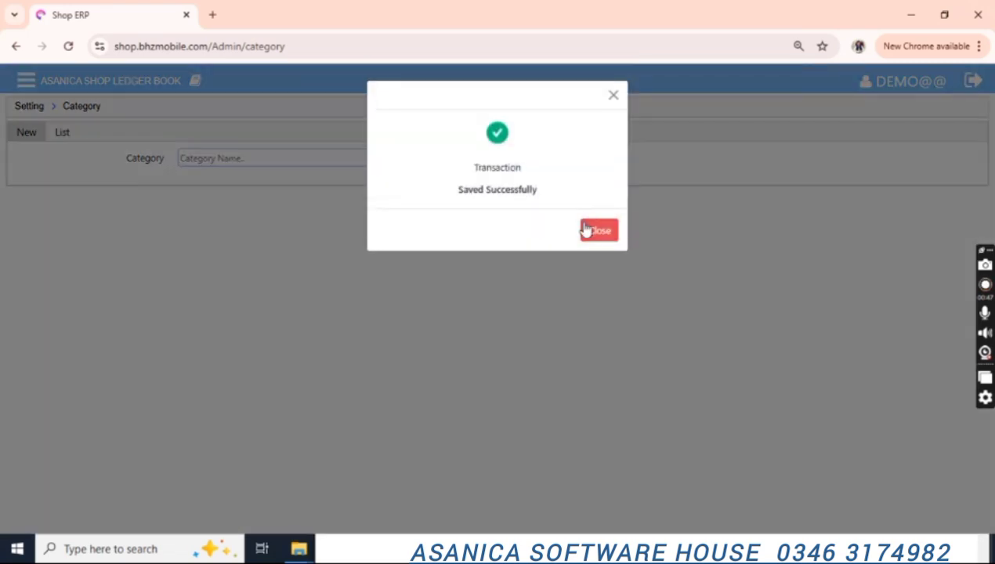
click(592, 234)
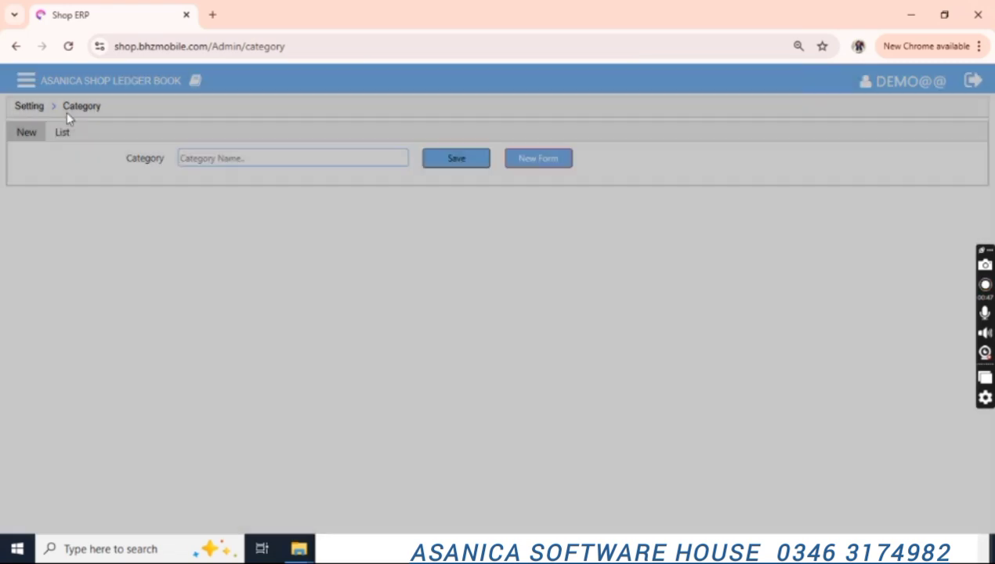
click(34, 111)
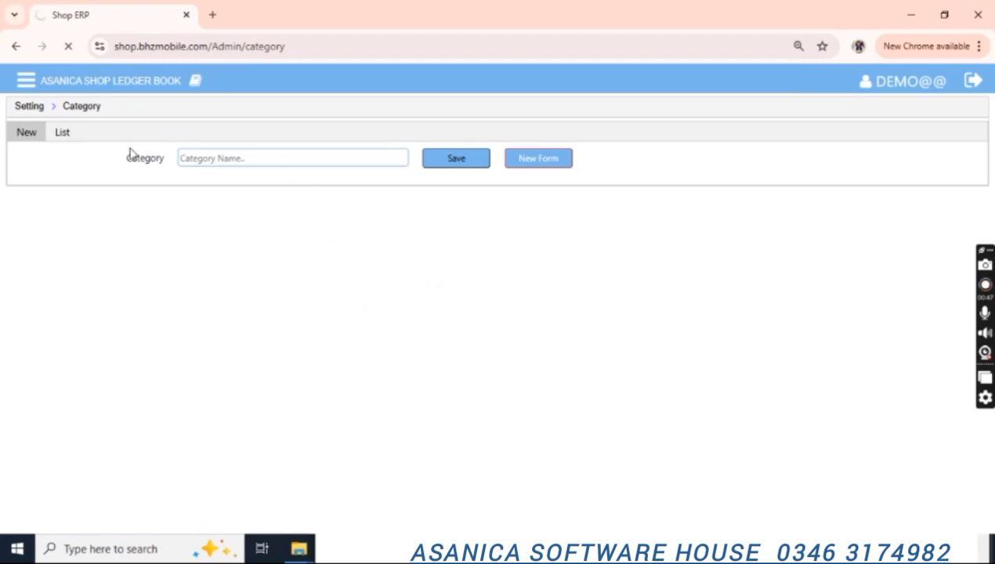
Open the Items page's Add New Item form, closing a stray browser tab.
click(555, 342)
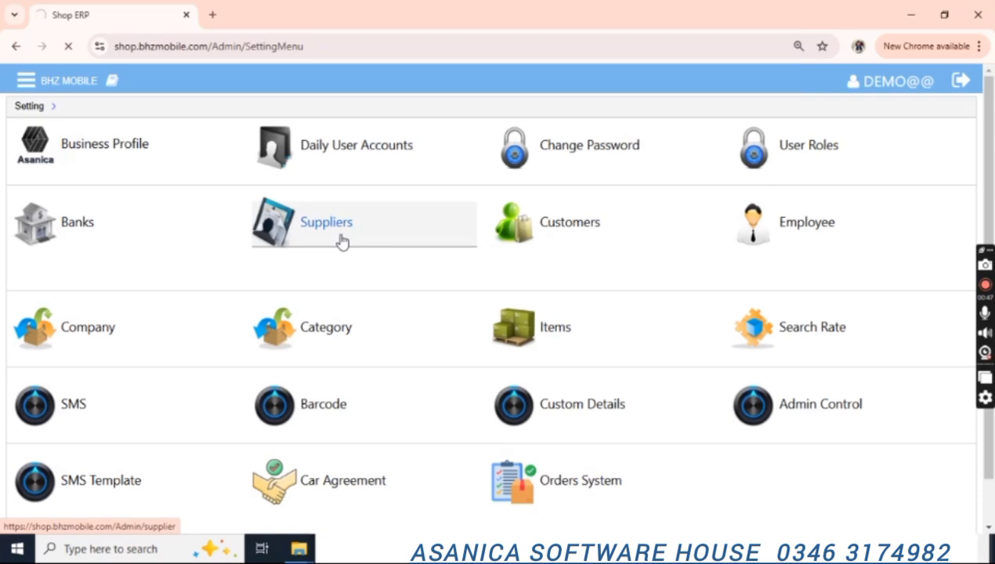
click(213, 15)
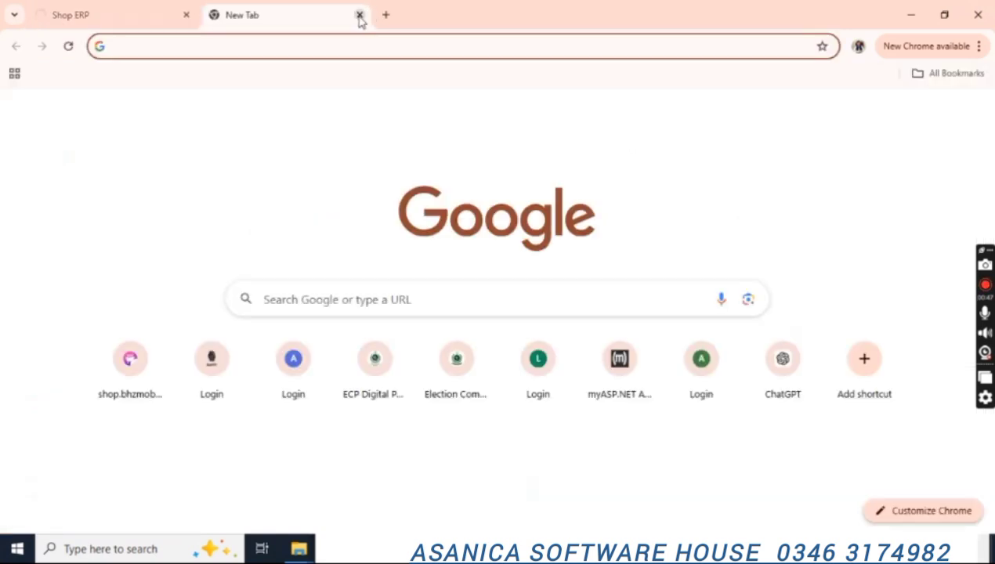
click(360, 14)
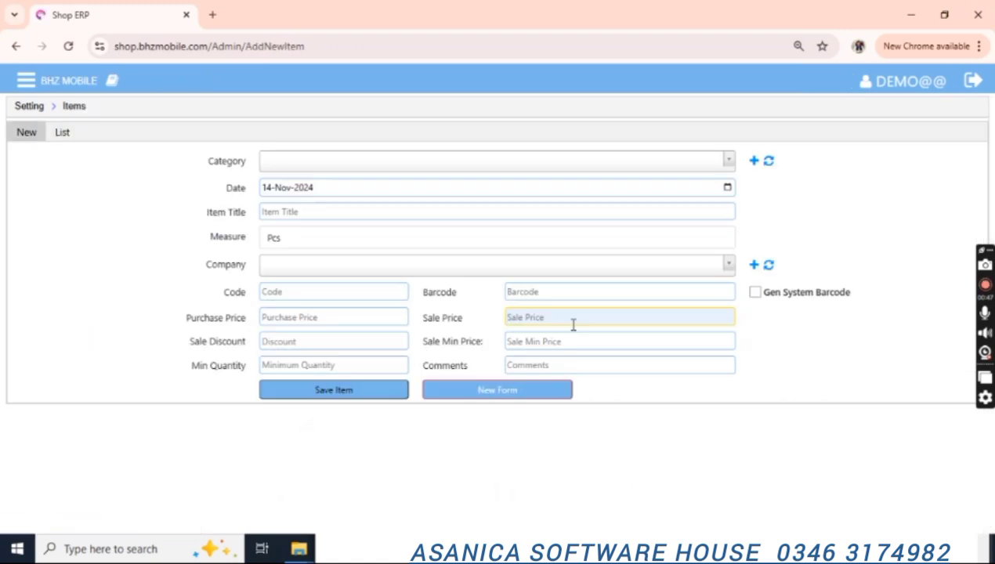
Begin a Tuck Biscuit item in category Biscuit, with measure Pcs and company Tuck.
click(429, 170)
click(429, 170)
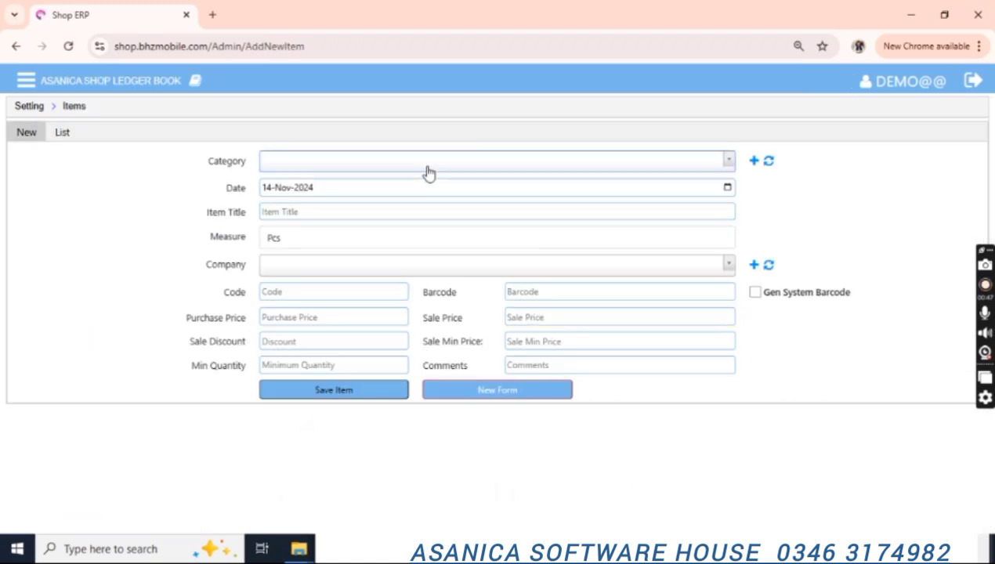
click(428, 172)
click(428, 172)
click(769, 161)
click(444, 166)
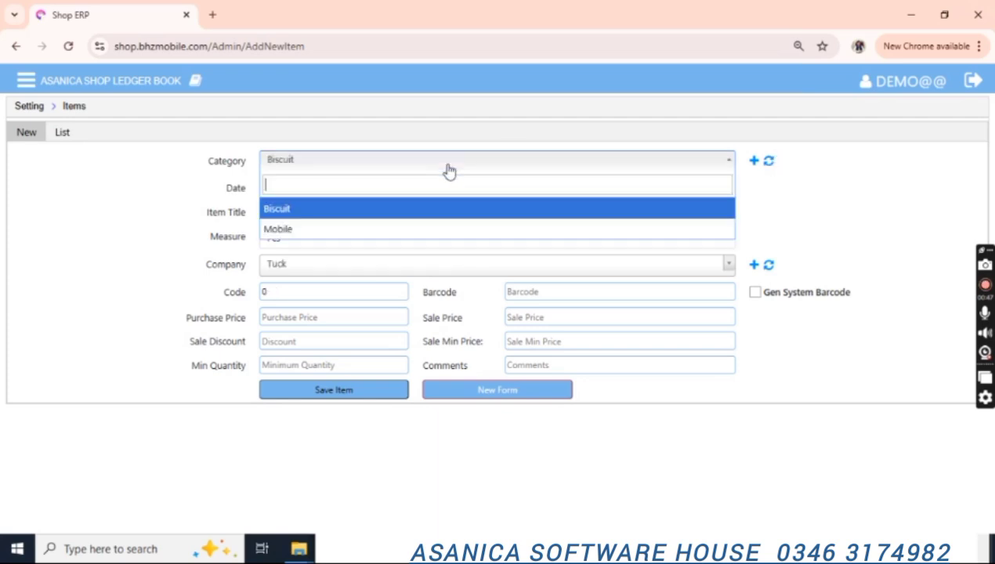
click(289, 214)
click(320, 210)
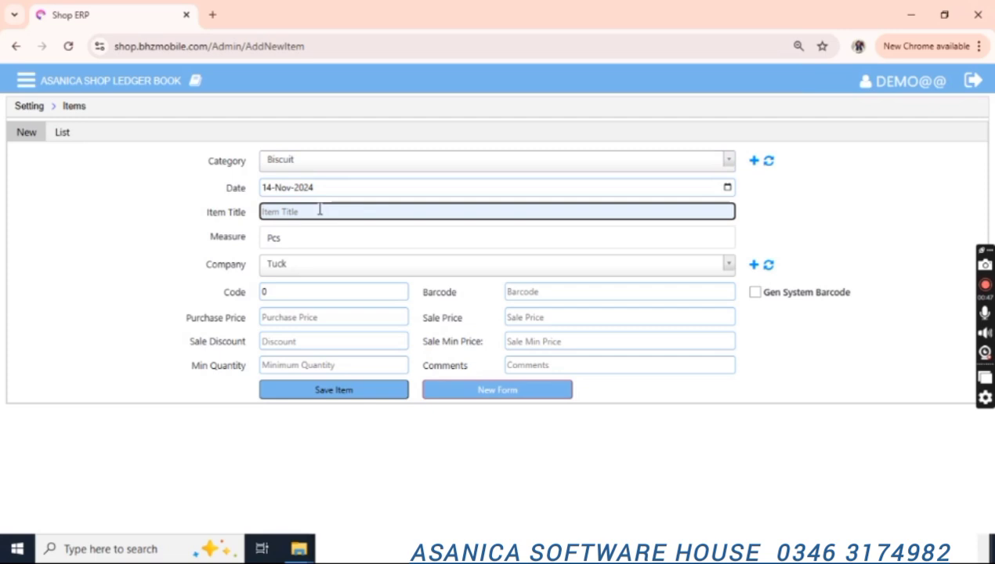
text(Tuck Biscuit)
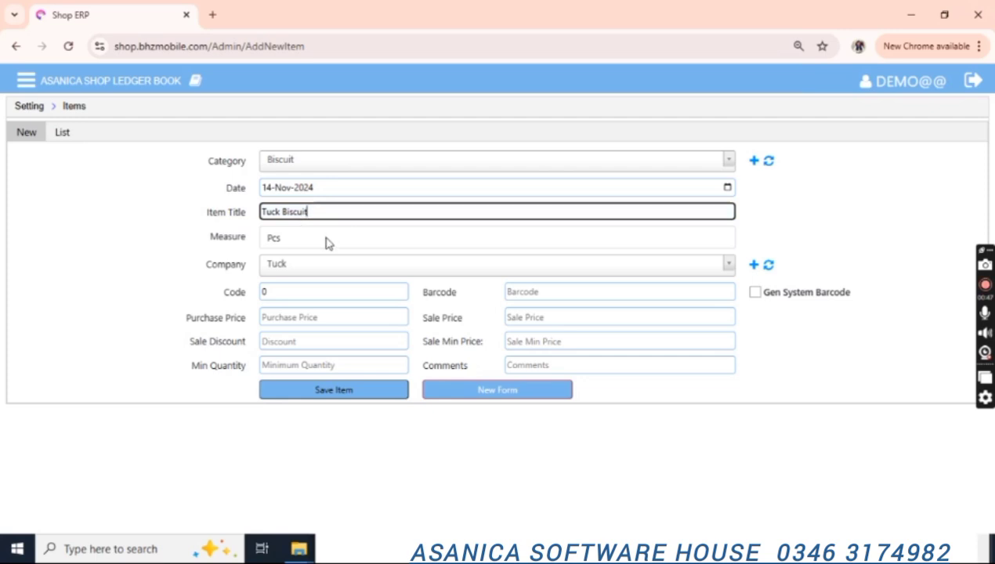
click(395, 243)
click(396, 243)
click(364, 267)
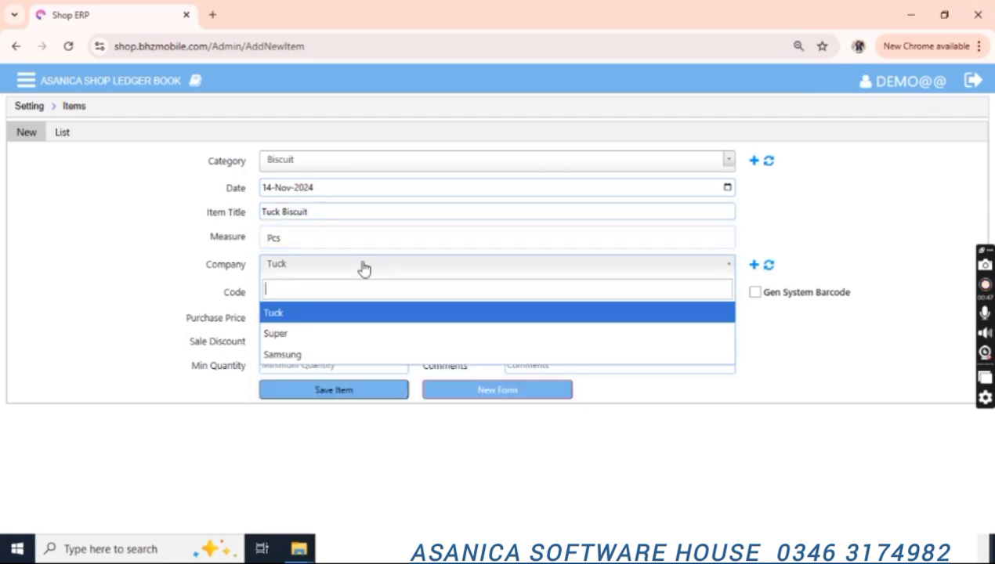
click(299, 320)
Edit the item code and generate a barcode for the Tuck Biscuit item.
click(302, 290)
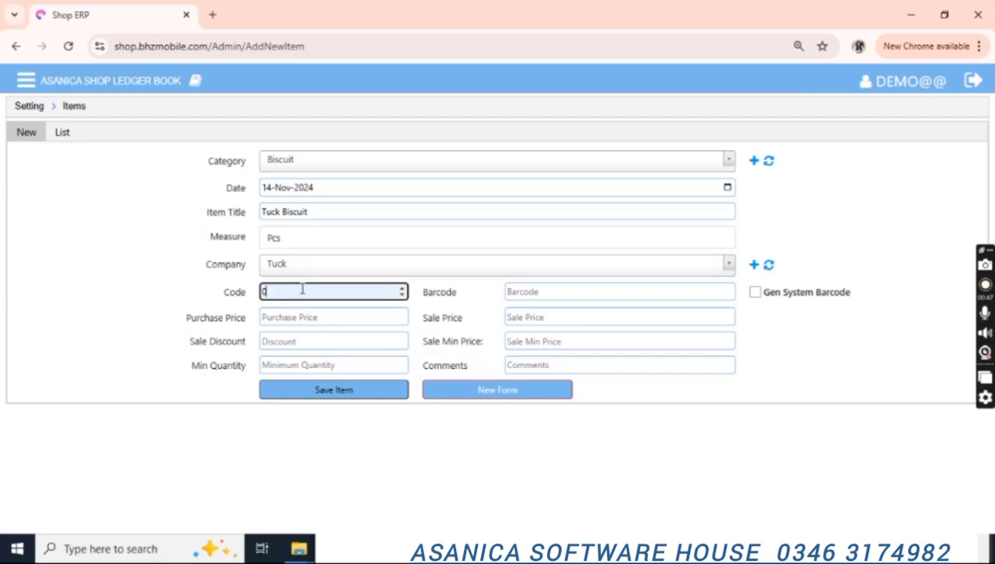
key(Tab)
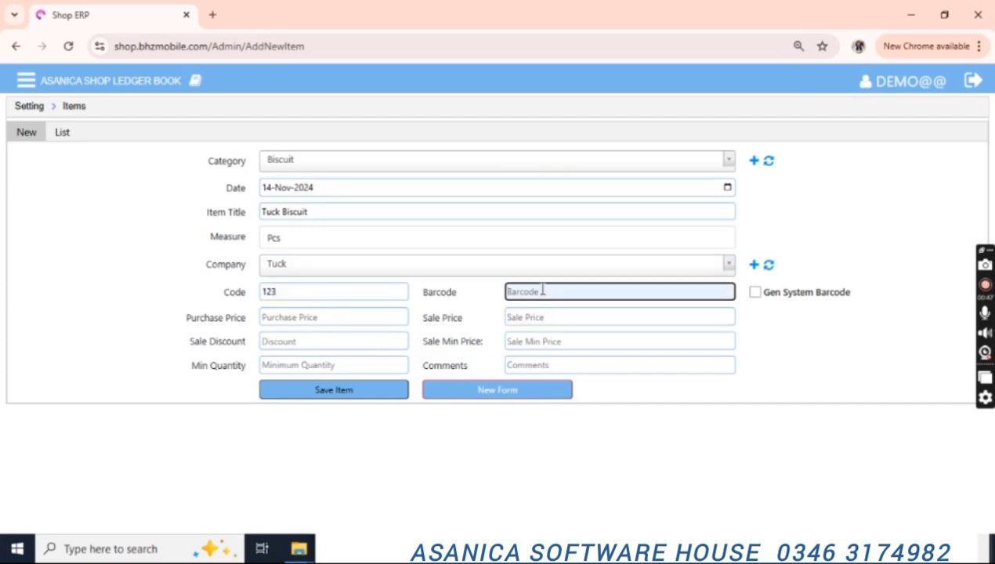
click(754, 294)
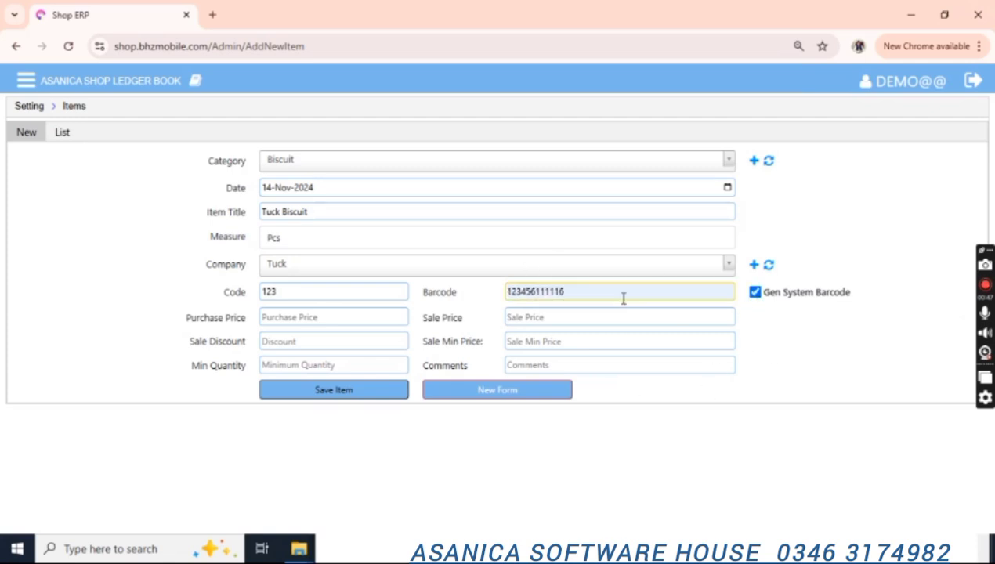
click(546, 294)
Enter purchase 80, sale 90, discount 5, minimum price 85, minimum quantity 10, and save the item.
click(337, 320)
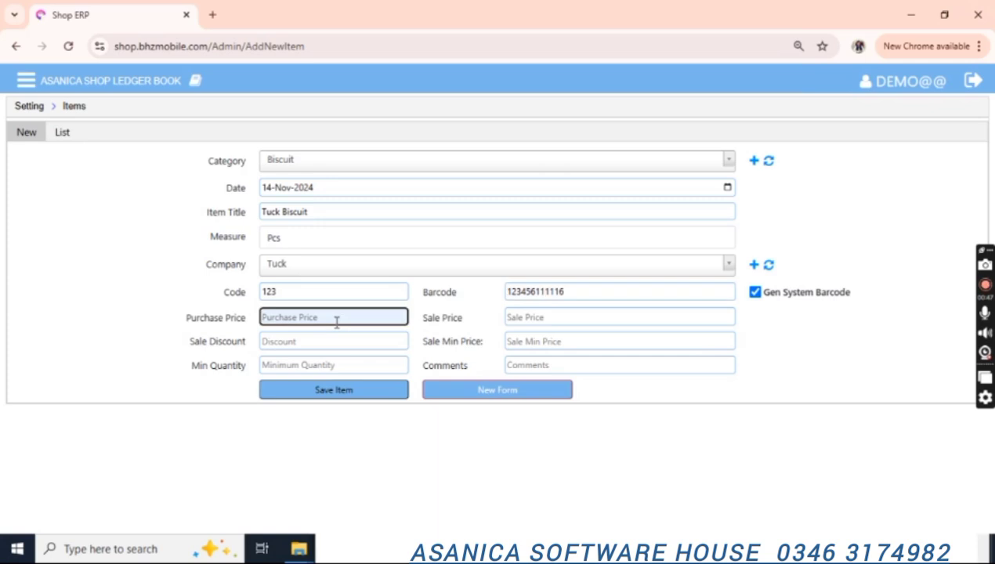
text(80)
key(Tab)
text(90)
key(Tab)
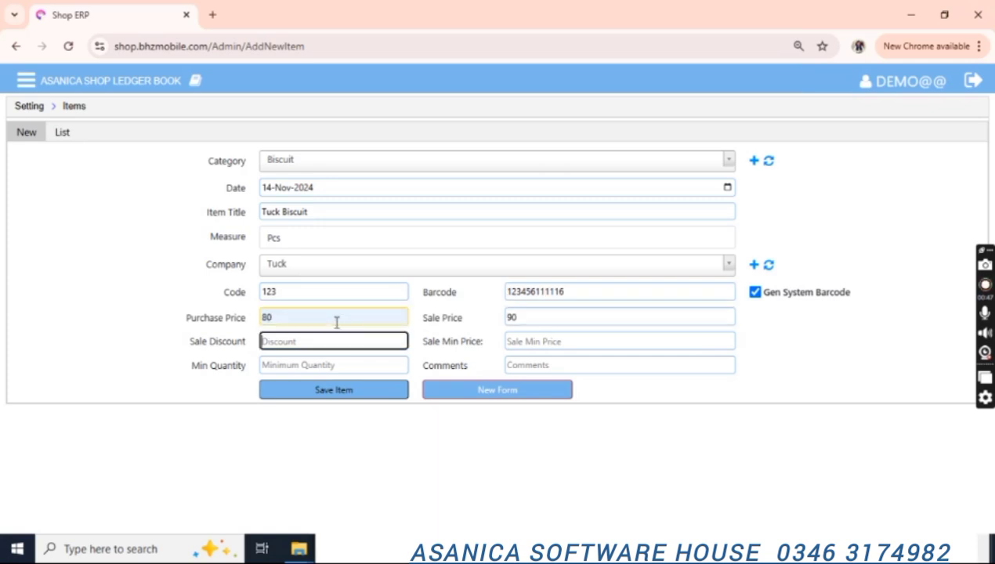
text(5)
key(Tab)
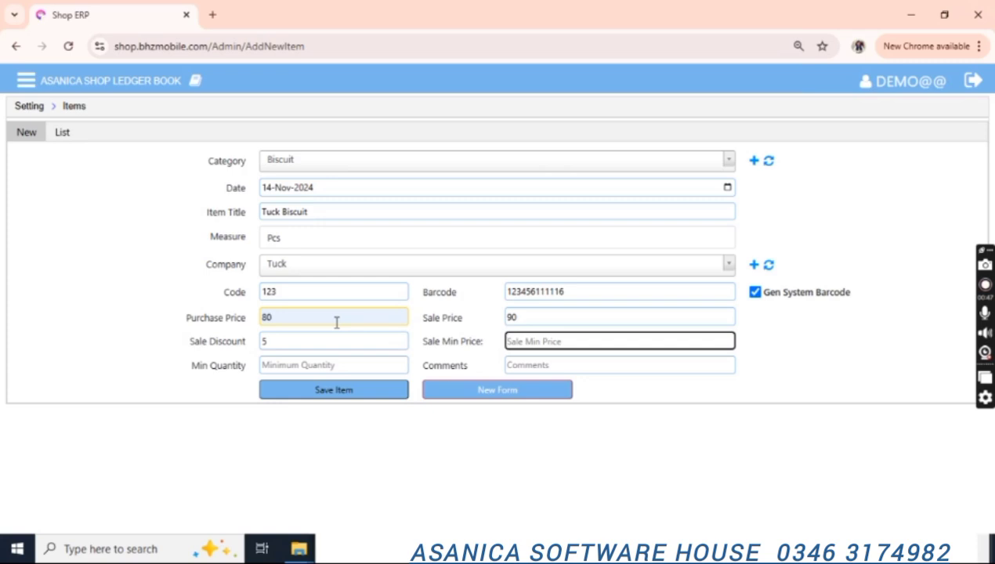
text(85)
click(325, 362)
text(10)
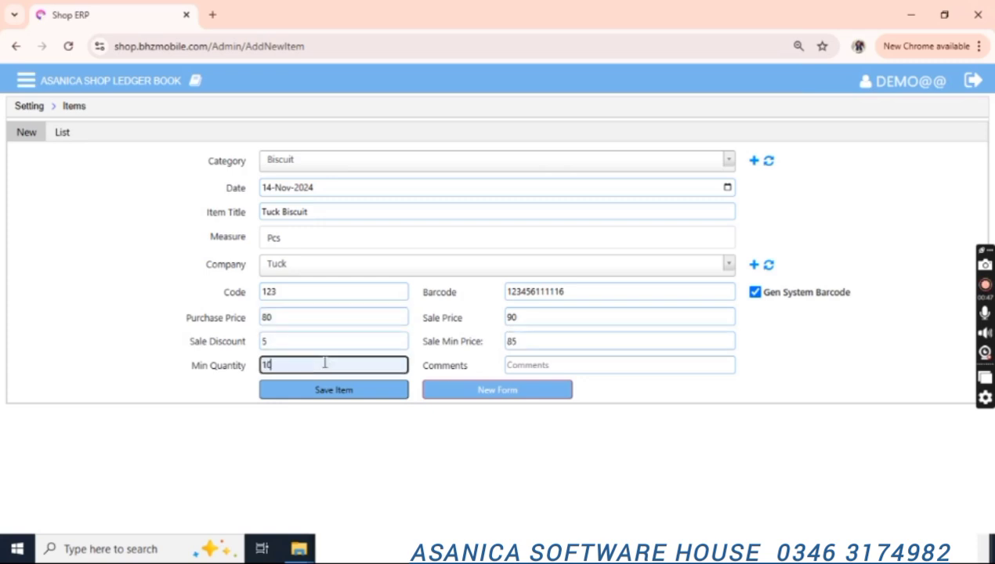
click(557, 368)
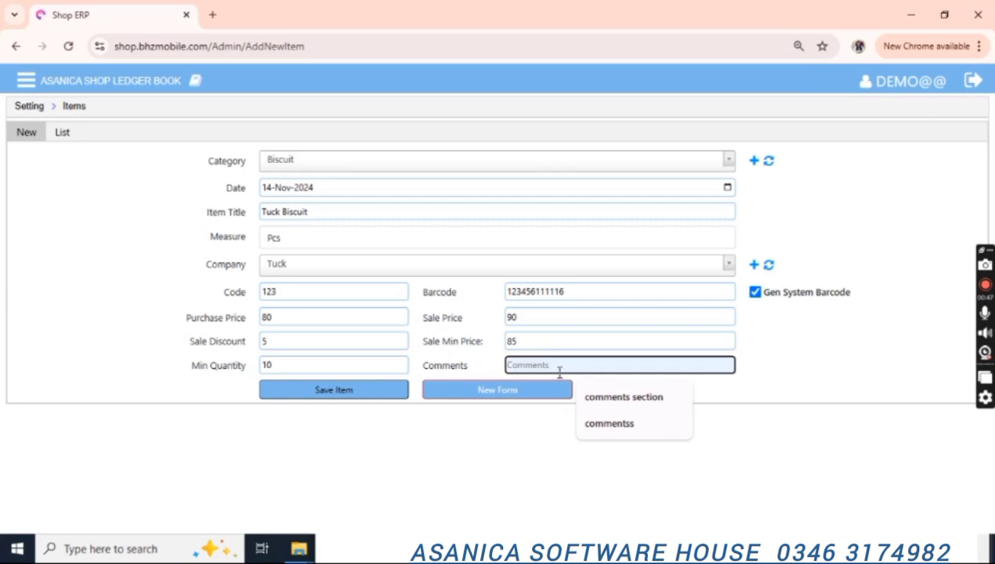
click(362, 392)
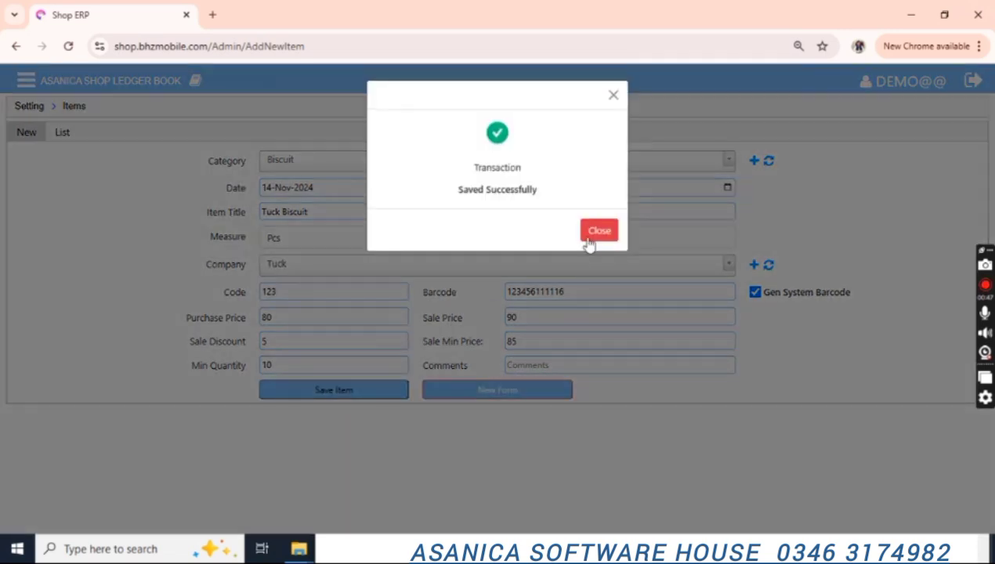
click(593, 234)
Start a new item titled SuperBiscuit with company Super and a generated barcode.
click(494, 392)
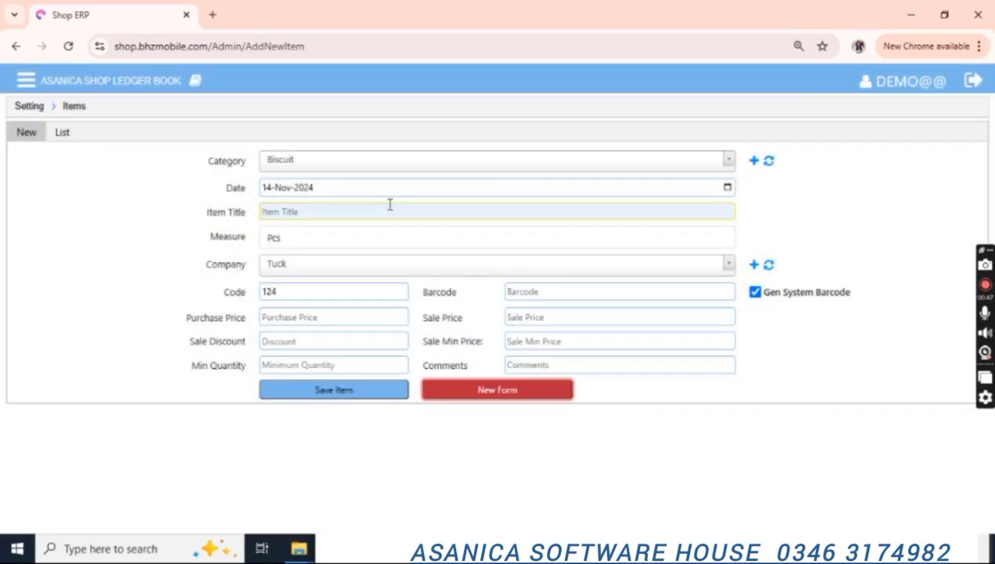
click(386, 211)
text(Super)
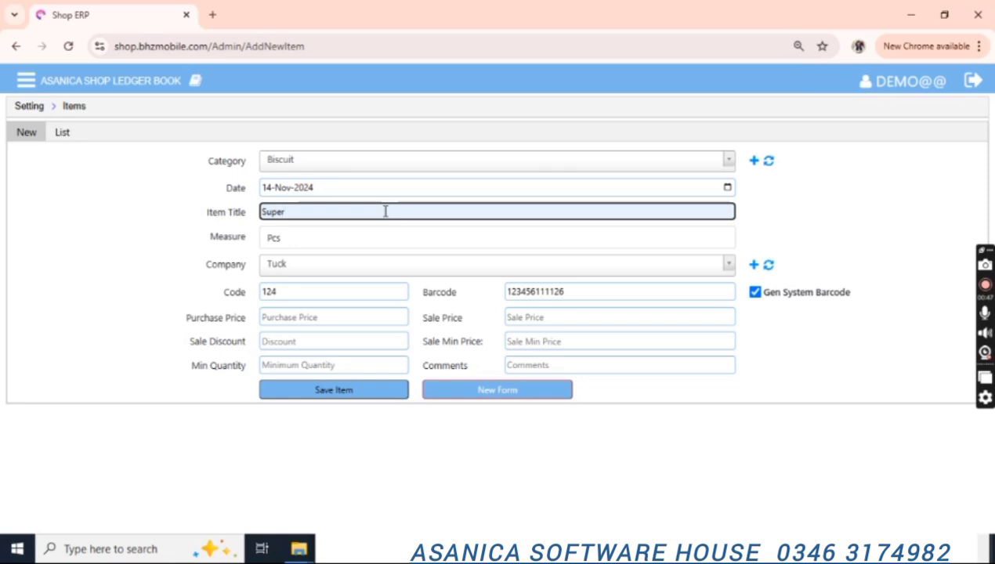
text(Biscuit)
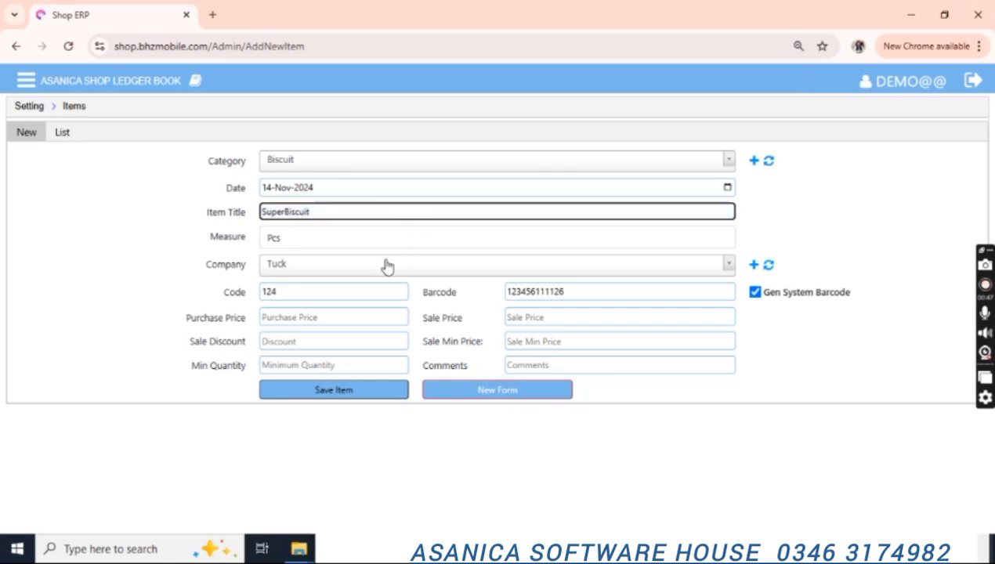
click(356, 270)
key(Down)
key(Return)
click(629, 300)
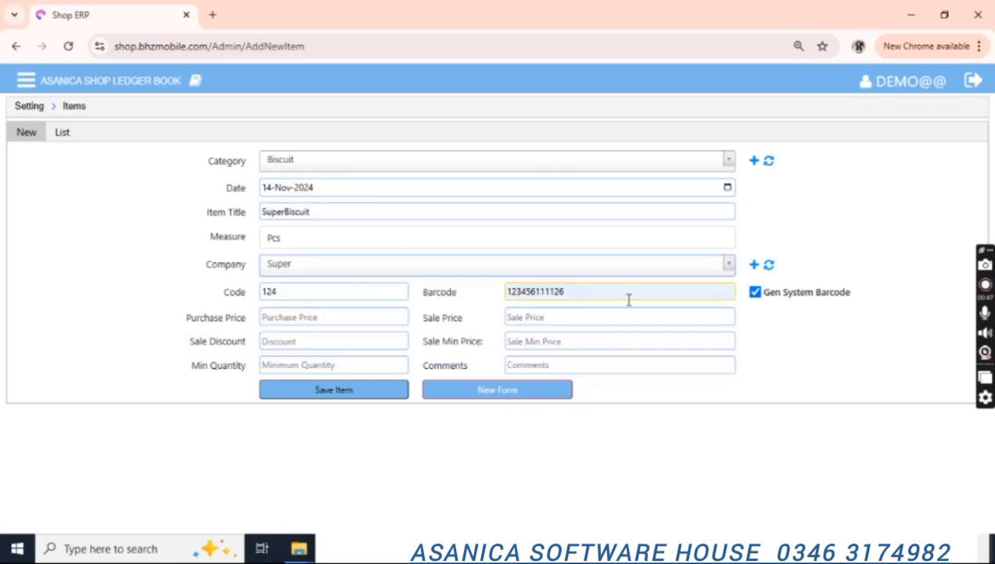
double_click(551, 291)
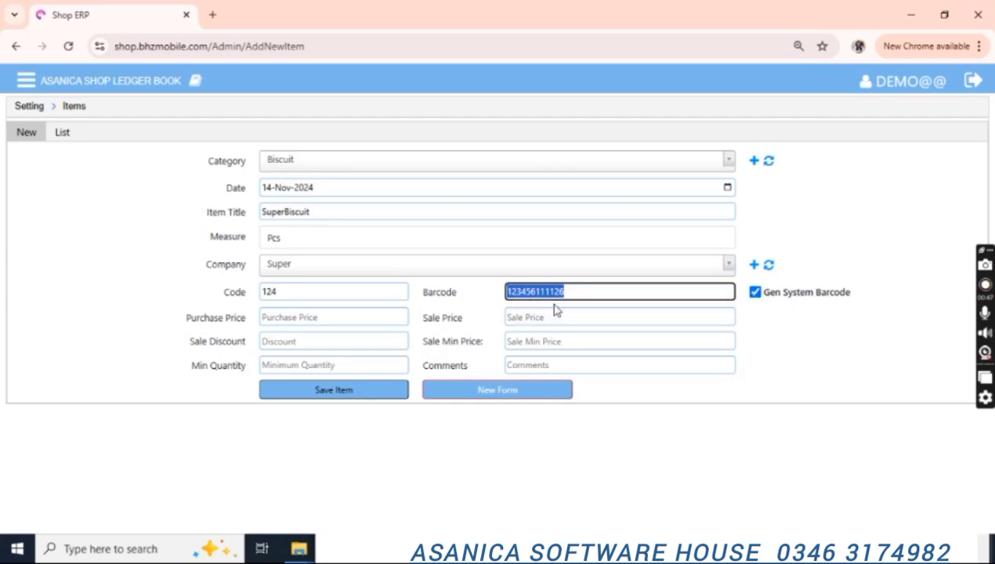
Give SuperBiscuit purchase price 100 and sale price 110, then save it.
click(312, 317)
text(100)
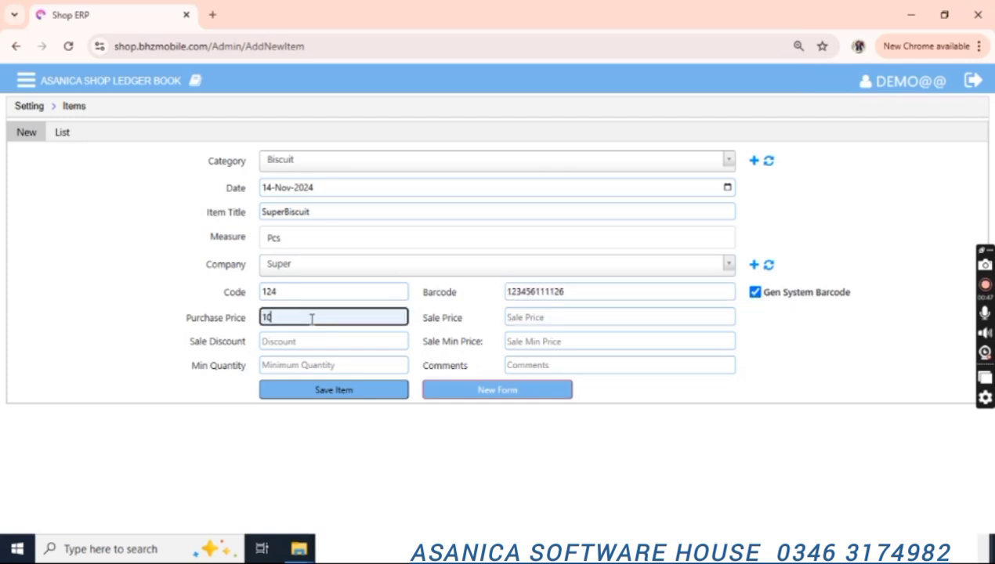
key(Tab)
text(110)
key(Tab)
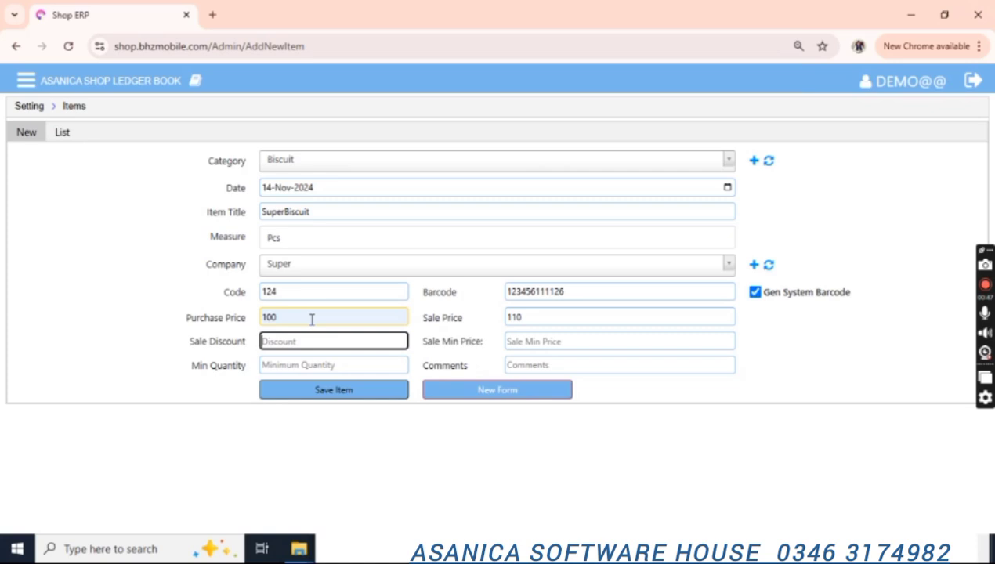
click(313, 390)
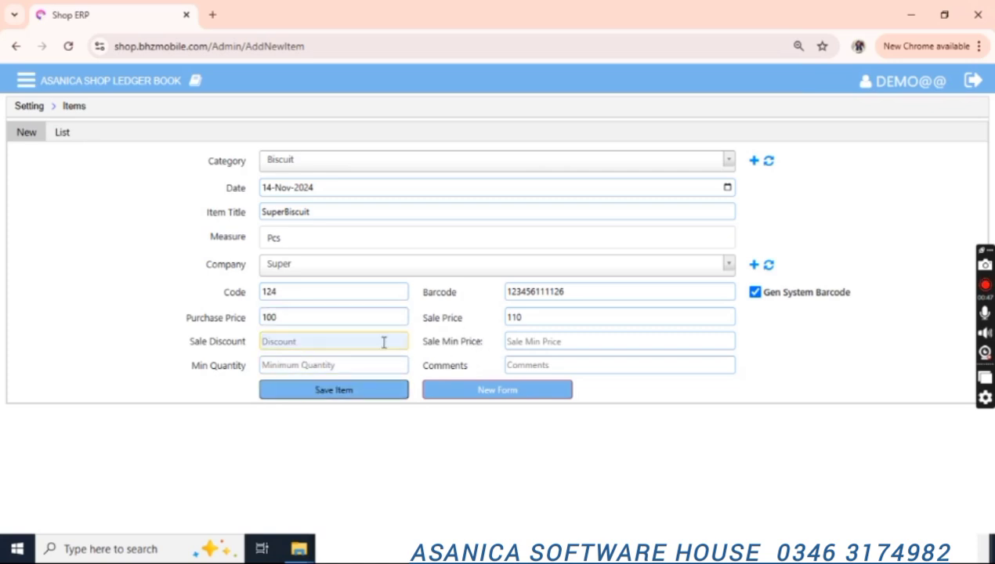
click(349, 392)
click(597, 232)
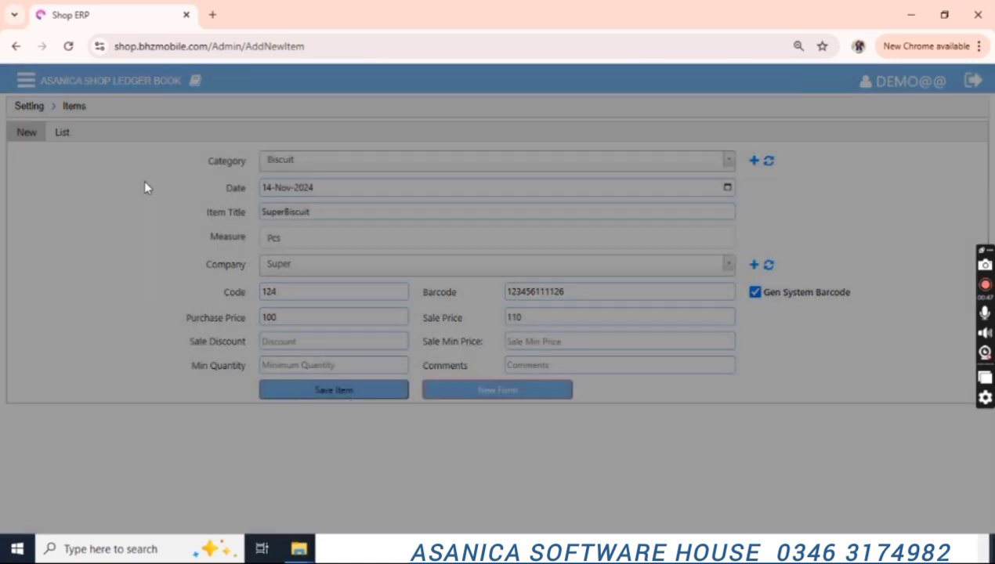
click(23, 106)
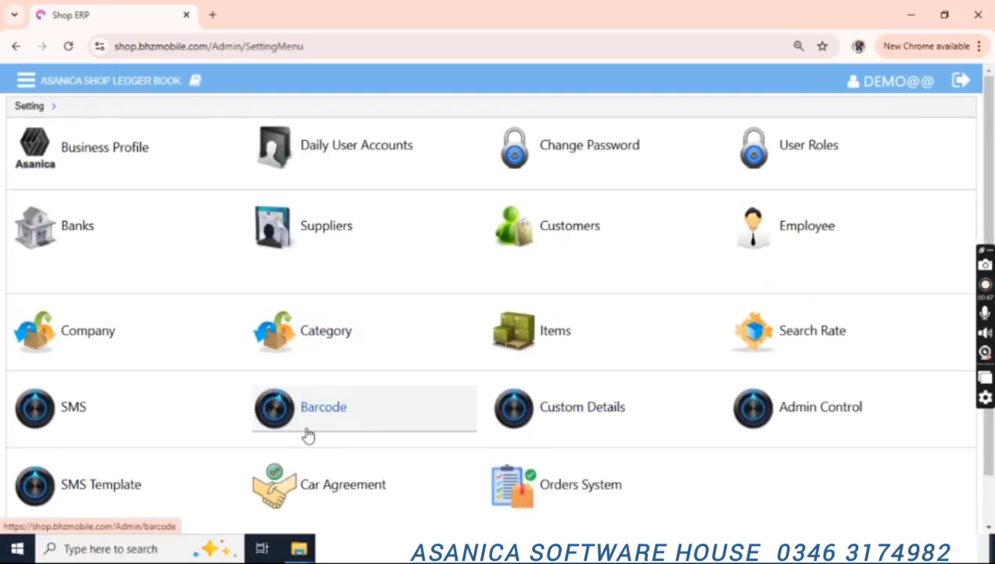
scroll(340, 358, down, 1)
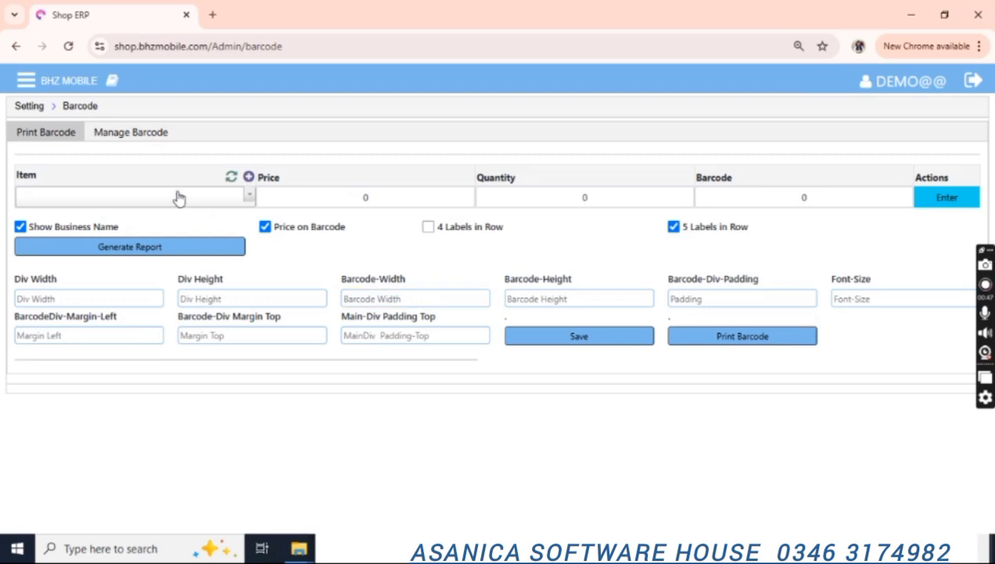
click(134, 138)
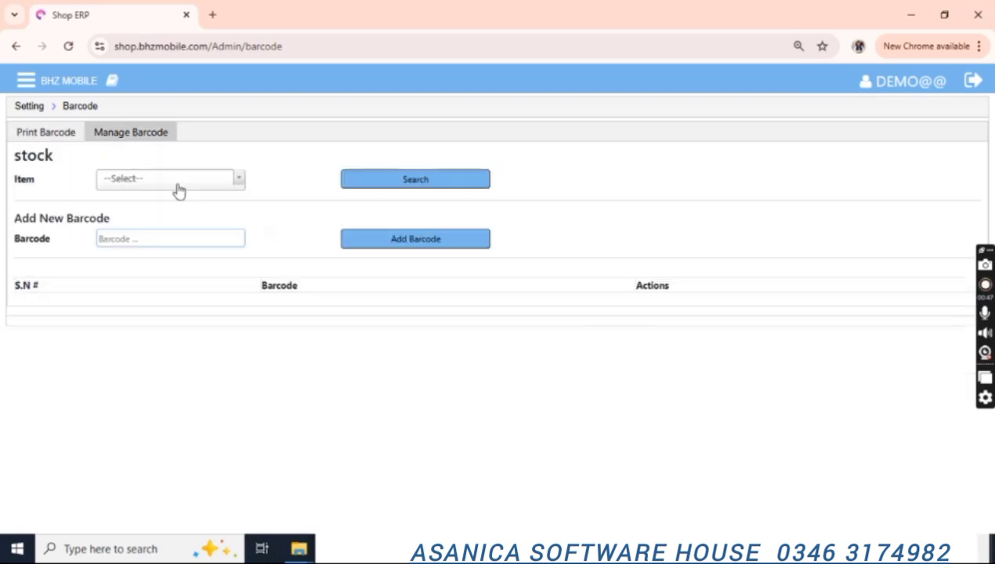
click(48, 136)
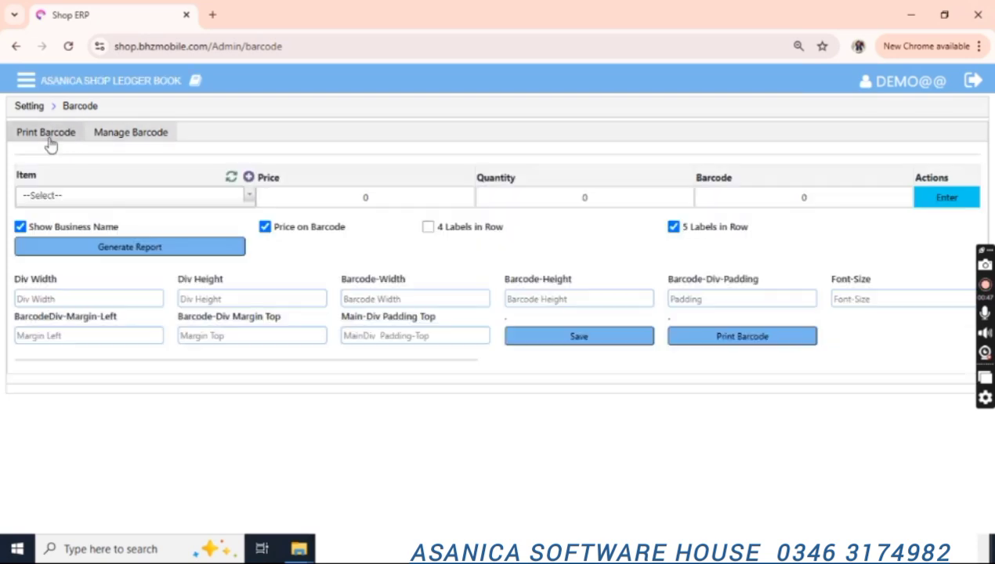
click(135, 135)
click(179, 182)
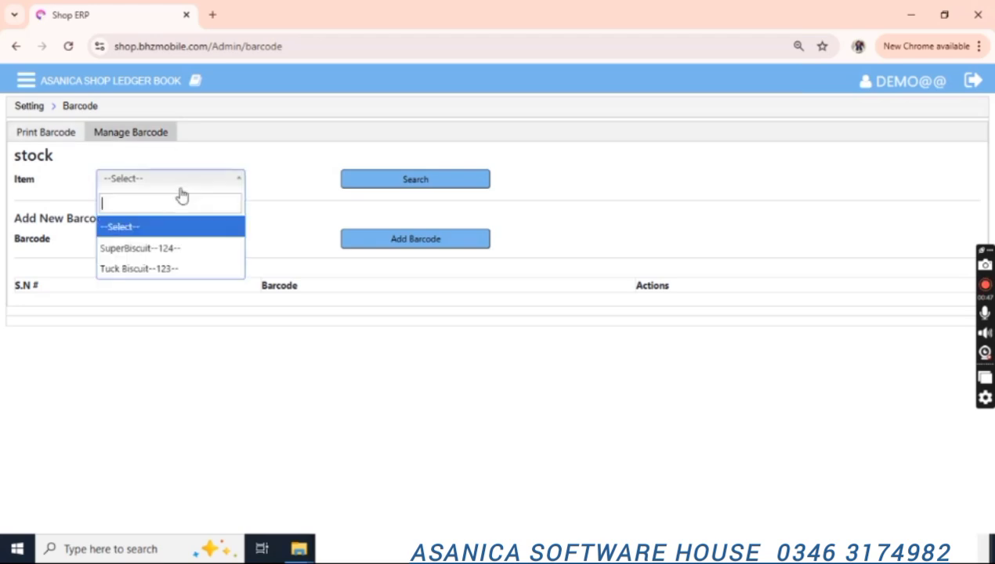
key(Down)
key(Return)
key(Tab)
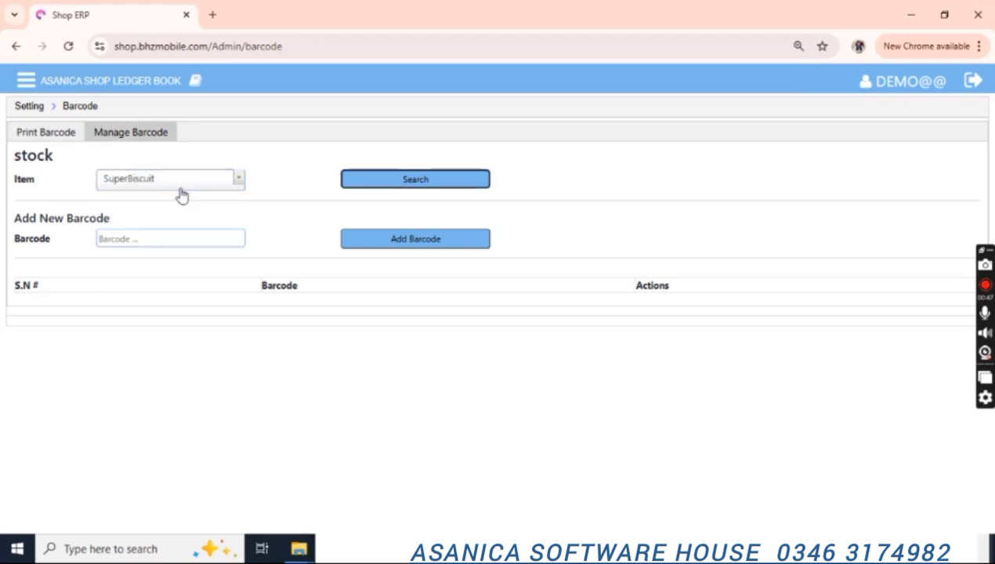
click(407, 186)
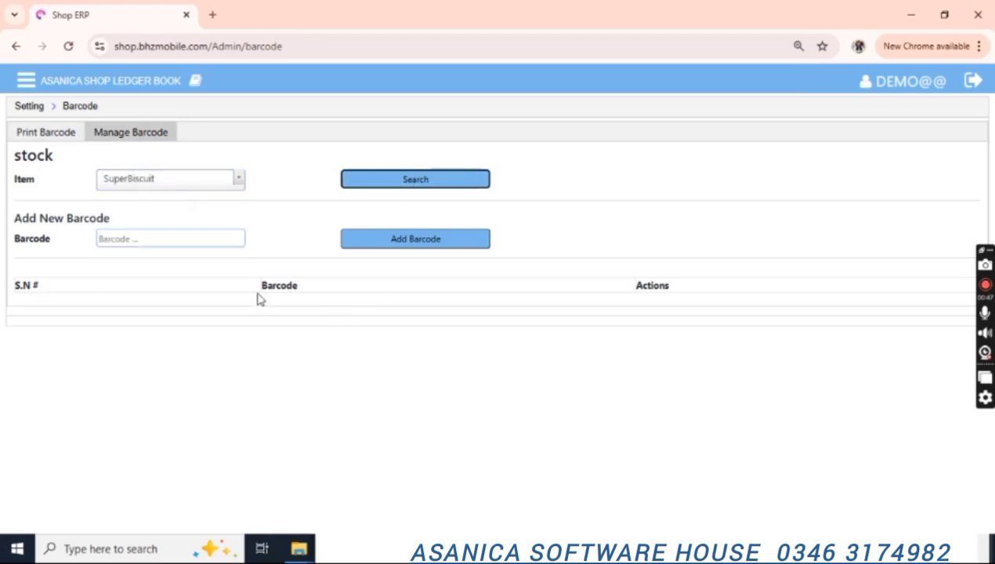
click(173, 243)
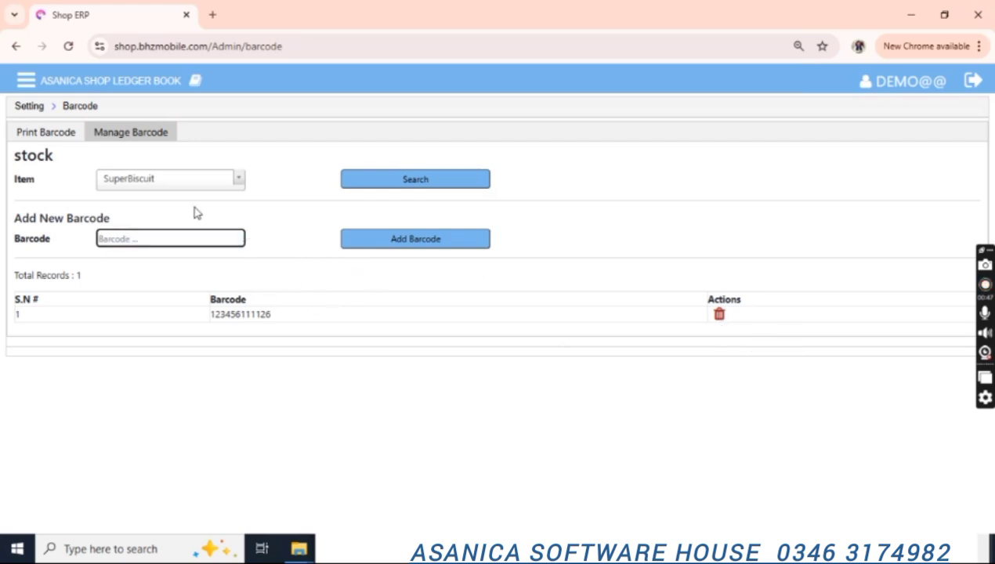
Add SuperBiscuit with quantity 10 to the Print Barcode list.
click(45, 134)
click(178, 197)
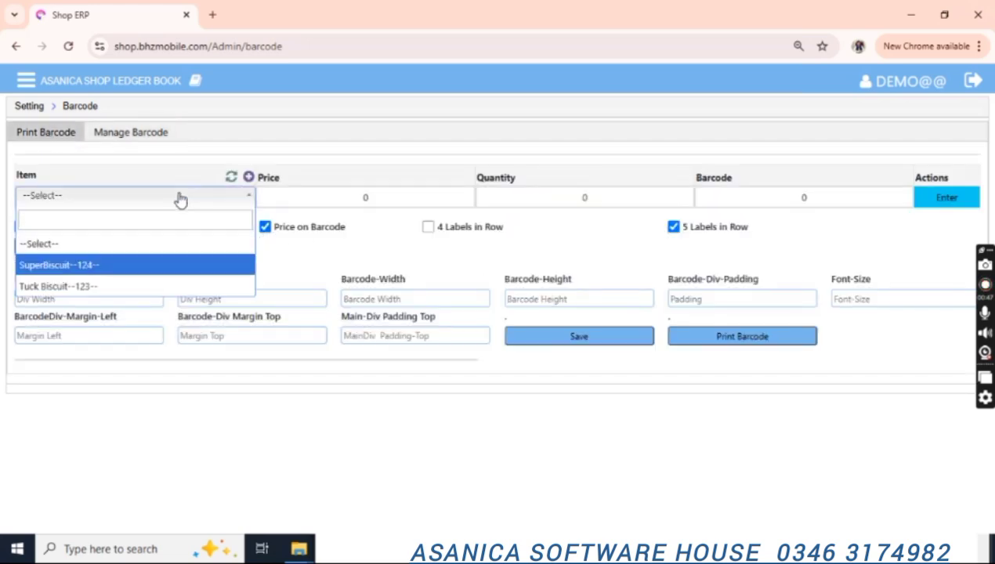
key(Return)
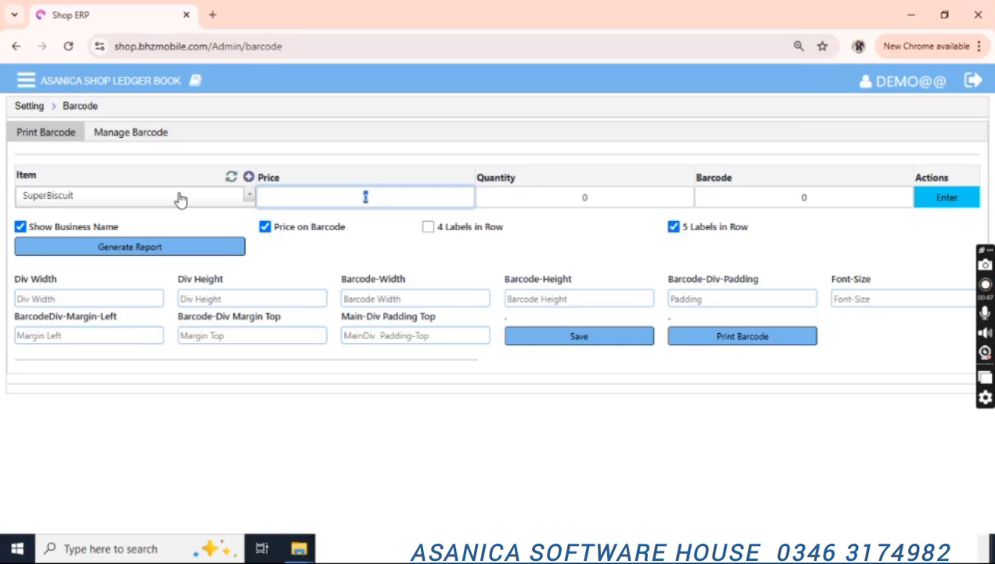
click(607, 198)
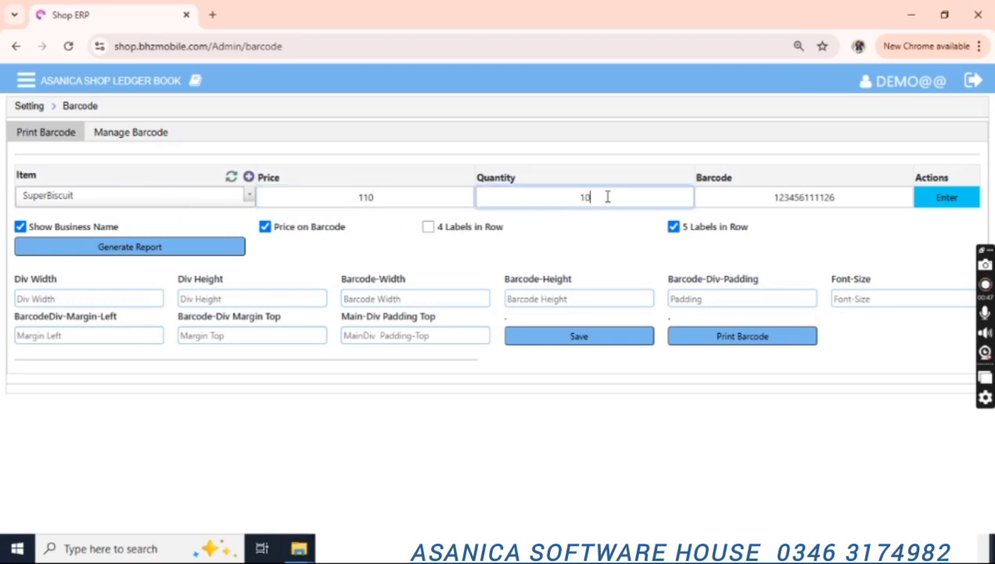
key(Return)
Add Tuck Biscuit at price 90 with quantity 20, choose 4 labels per row, and generate.
click(196, 199)
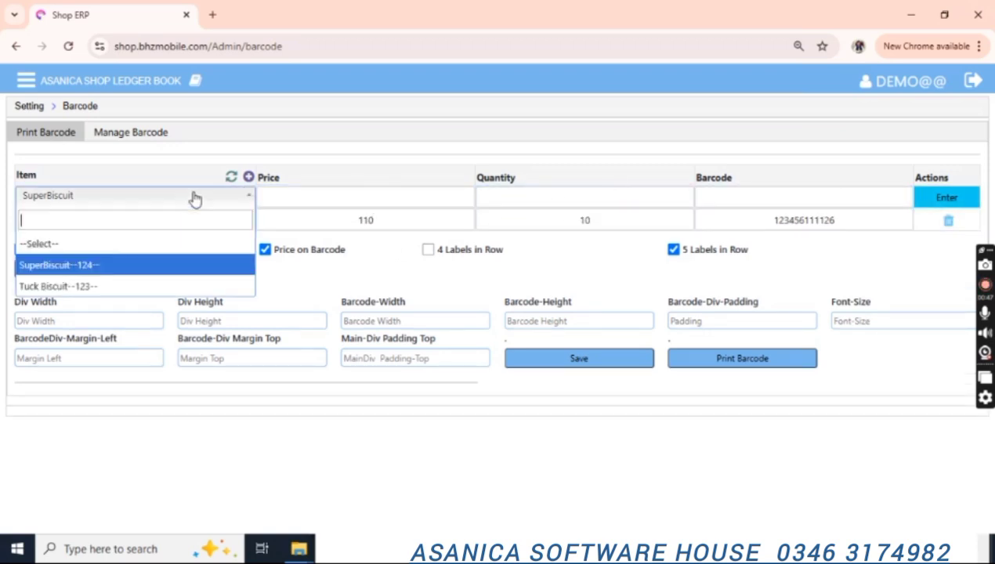
key(Down)
key(Return)
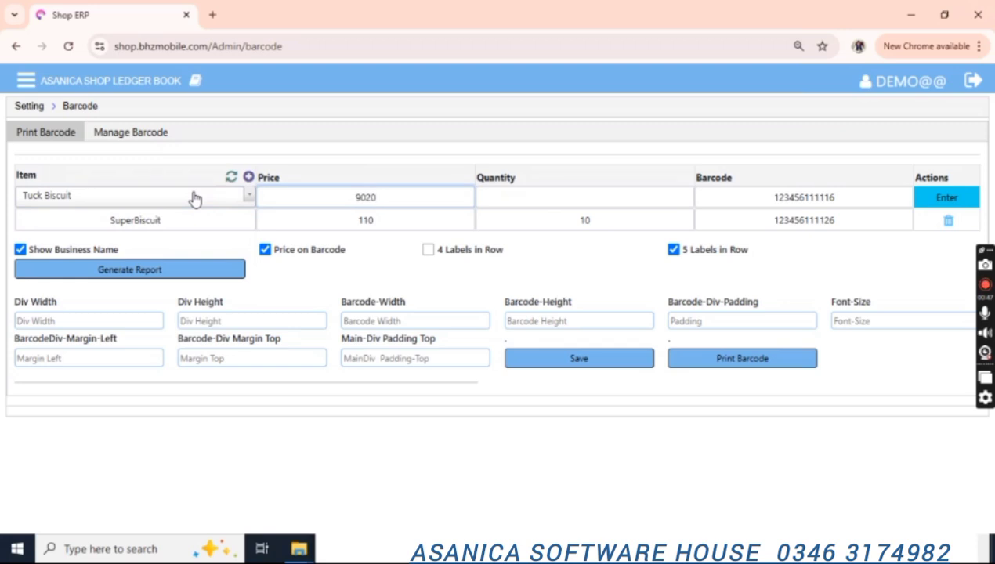
key(BackSpace)
key(BackSpace)
key(Tab)
text(20)
key(Tab)
key(Tab)
key(Return)
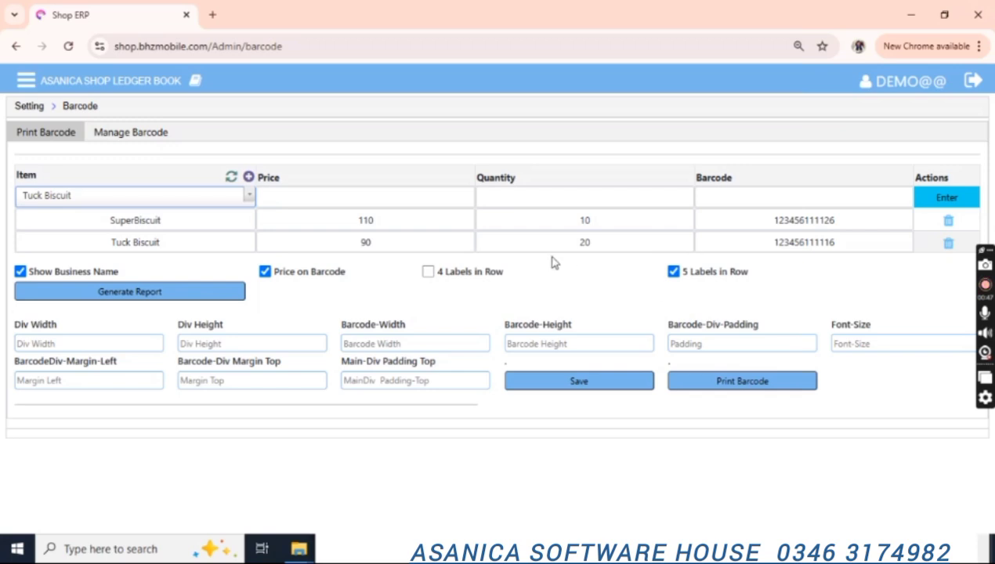
click(428, 272)
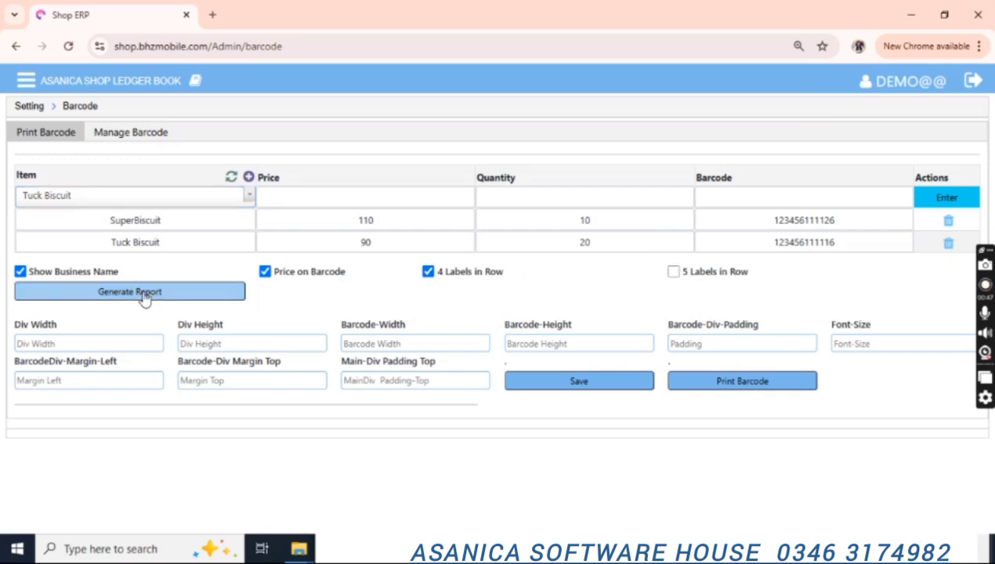
click(71, 343)
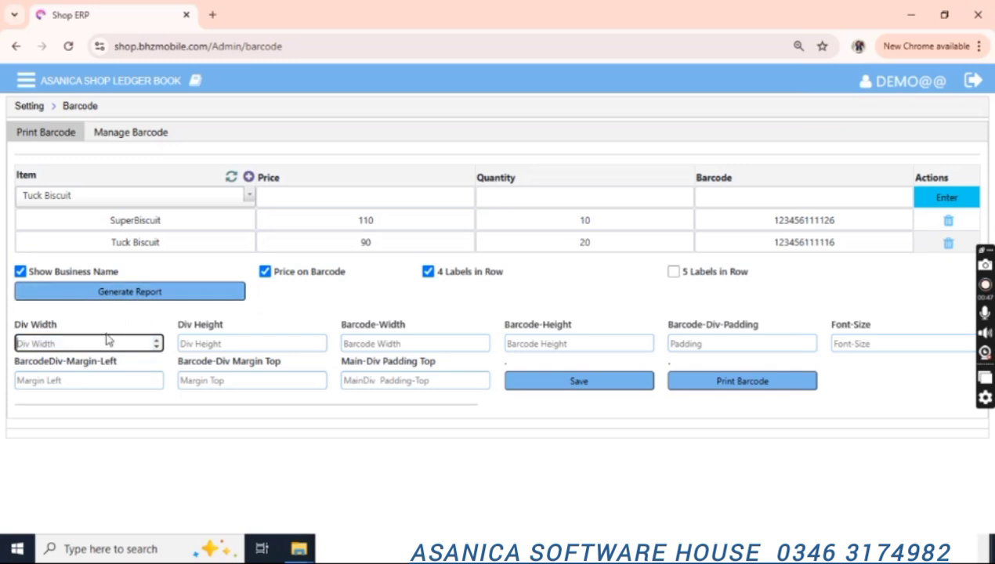
click(157, 291)
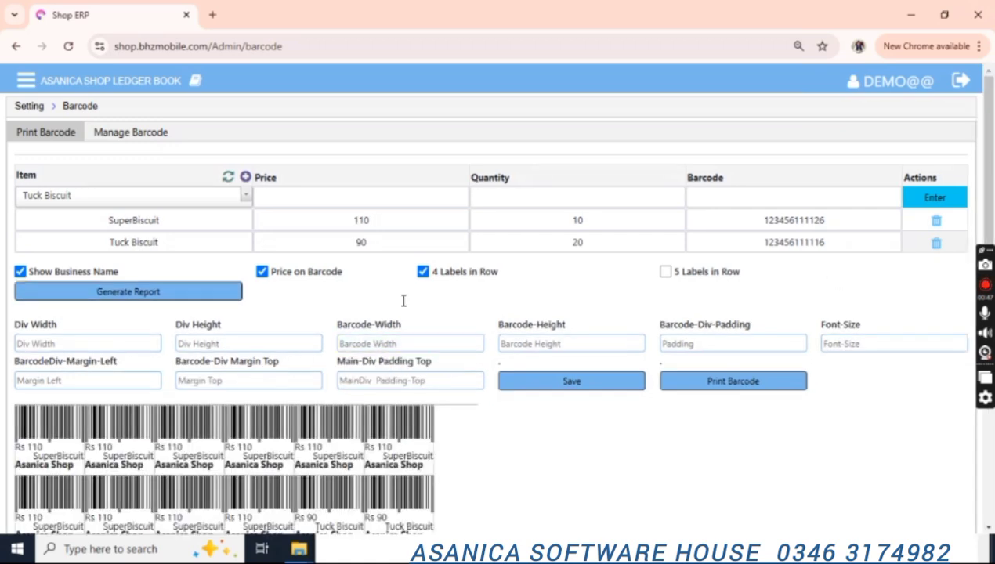
Set the label div width to 170 and div height to 120.
scroll(404, 300, down, 2)
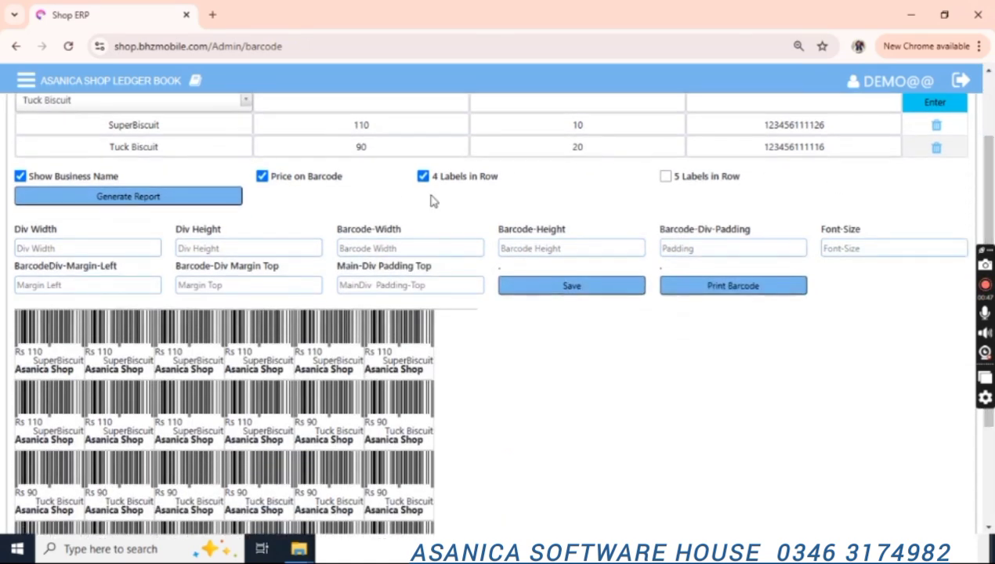
scroll(405, 201, up, 2)
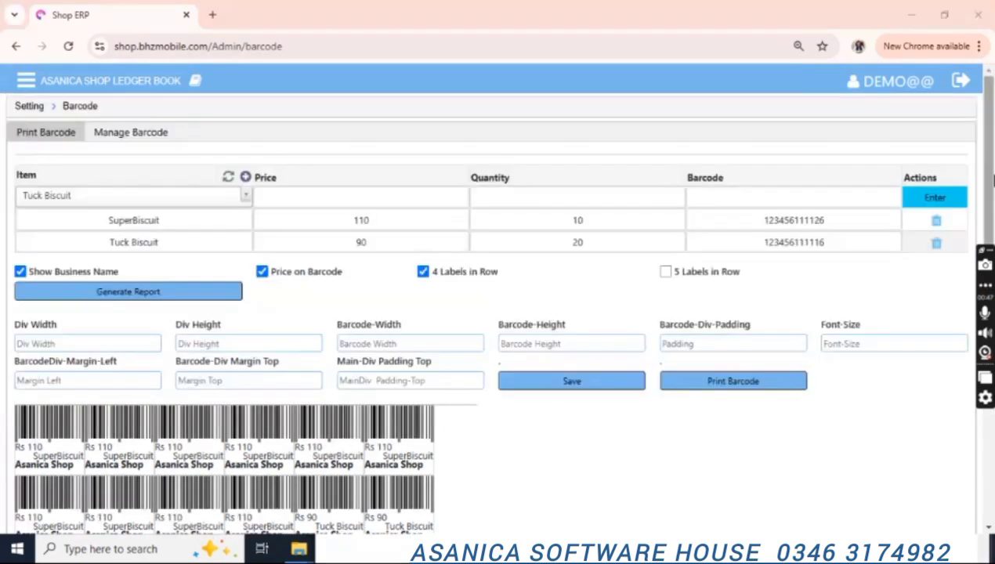
scroll(405, 201, down, 5)
scroll(992, 223, up, 3)
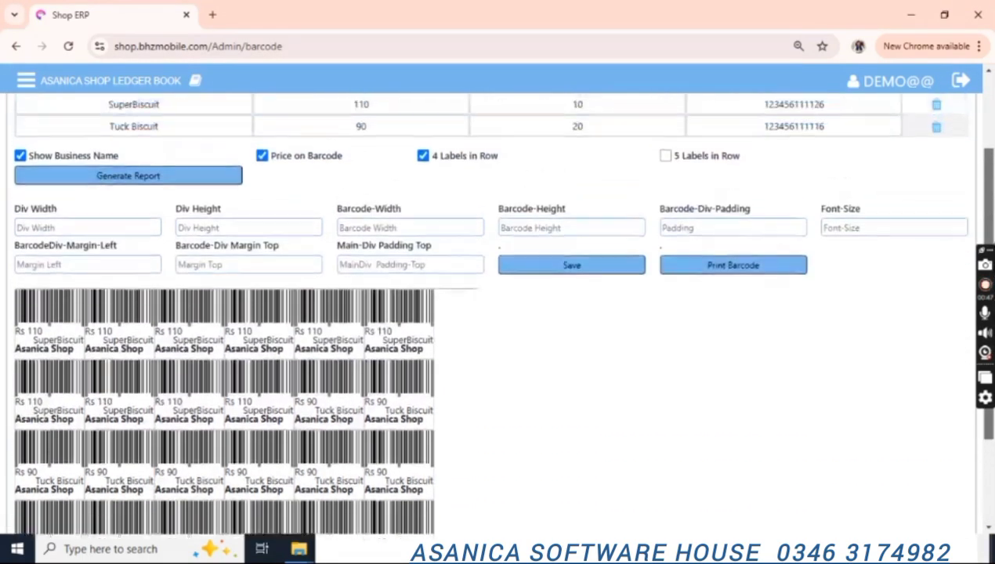
scroll(991, 223, down, 1)
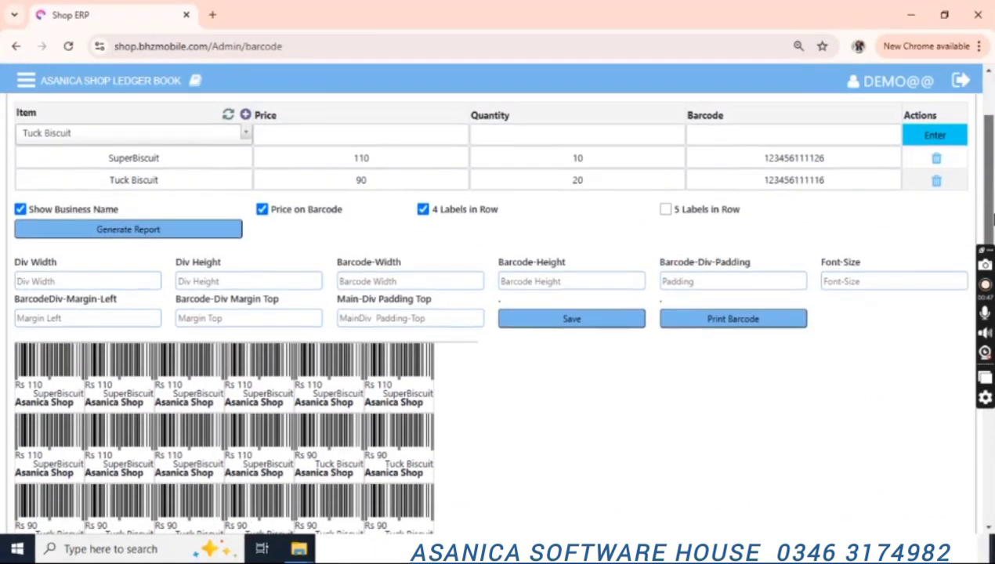
click(95, 282)
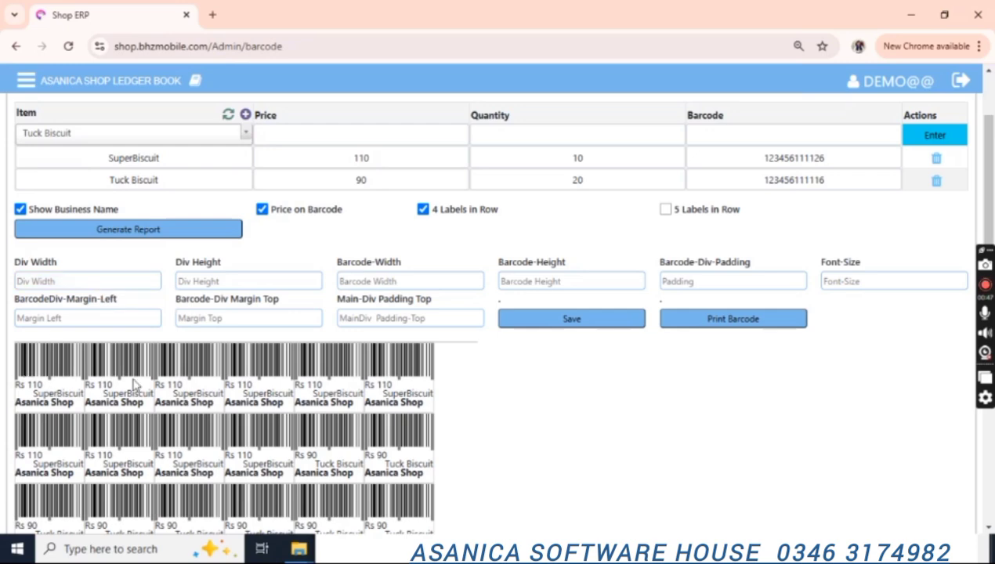
mouse_move(988, 212)
mouse_down()
mouse_move(988, 259)
mouse_move(981, 214)
mouse_up()
scroll(982, 215, up, 1)
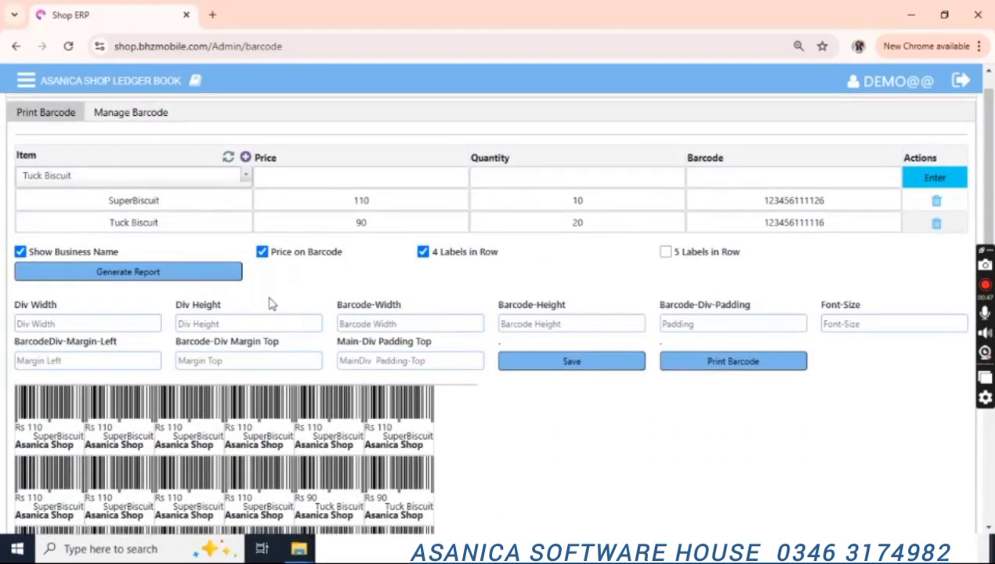
click(94, 325)
text(300)
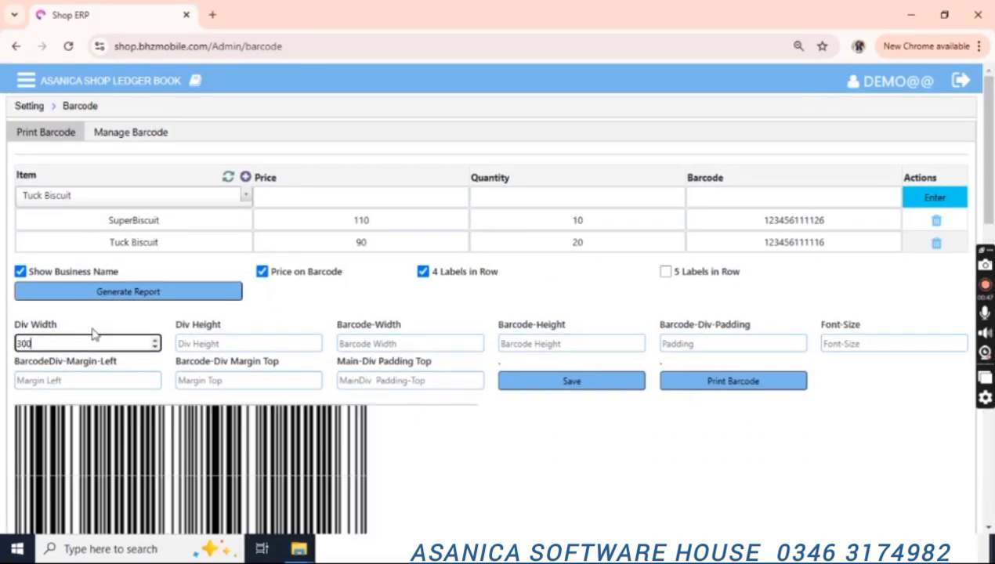
key(BackSpace)
key(BackSpace)
key(BackSpace)
text(12)
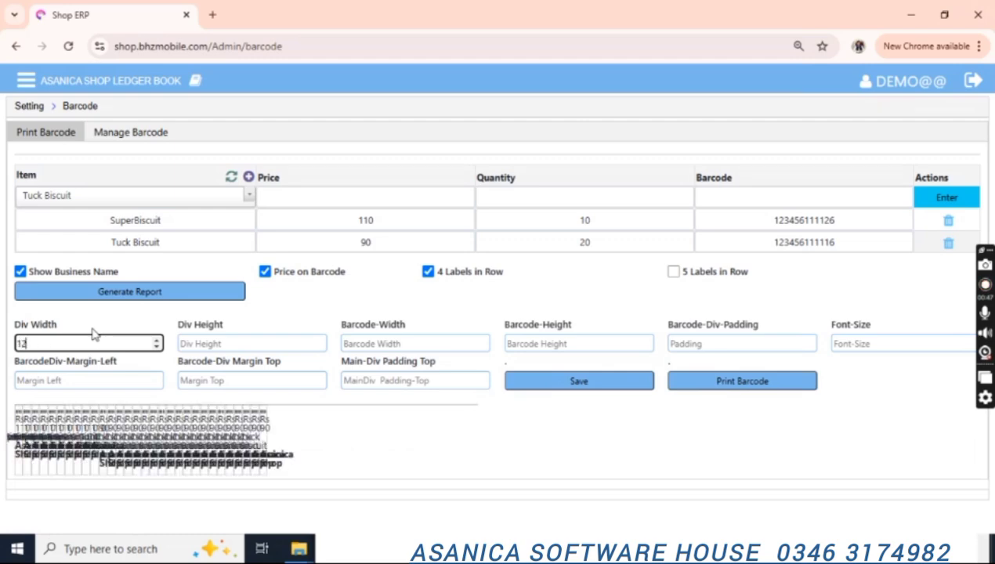
key(BackSpace)
key(BackSpace)
text(130)
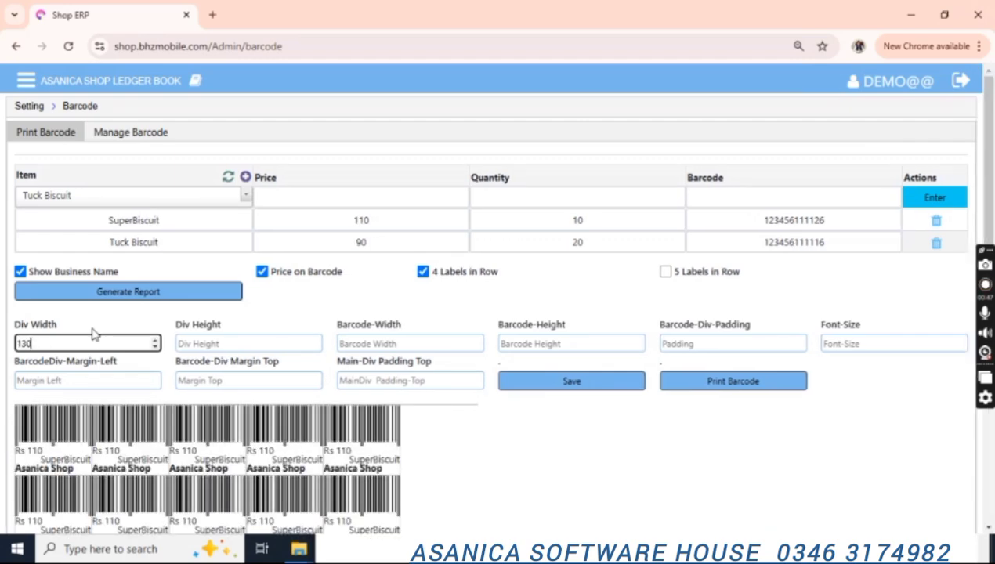
key(BackSpace)
key(BackSpace)
key(BackSpace)
text(140)
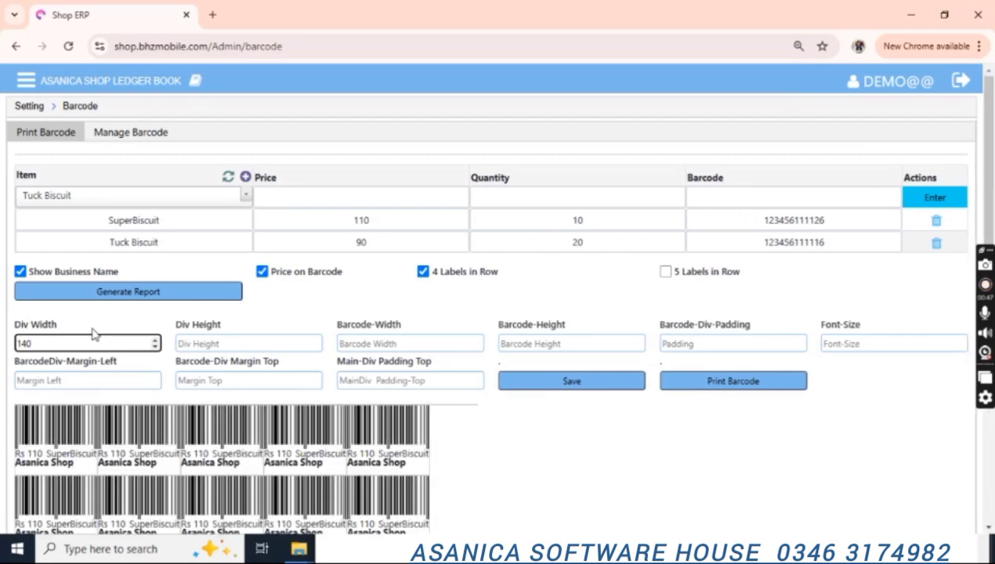
key(BackSpace)
key(BackSpace)
key(BackSpace)
text(150)
click(240, 343)
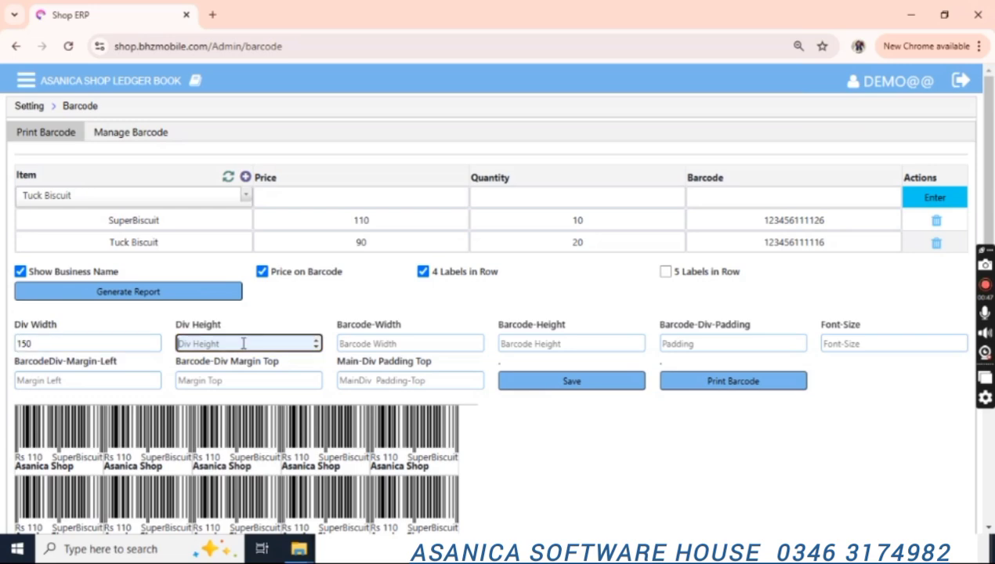
text(90)
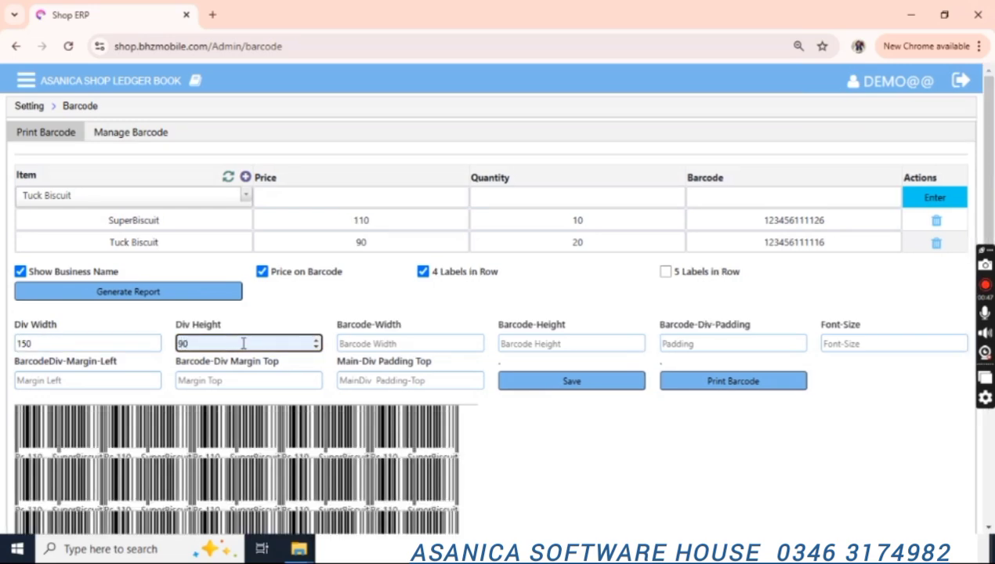
key(BackSpace)
key(BackSpace)
text(100)
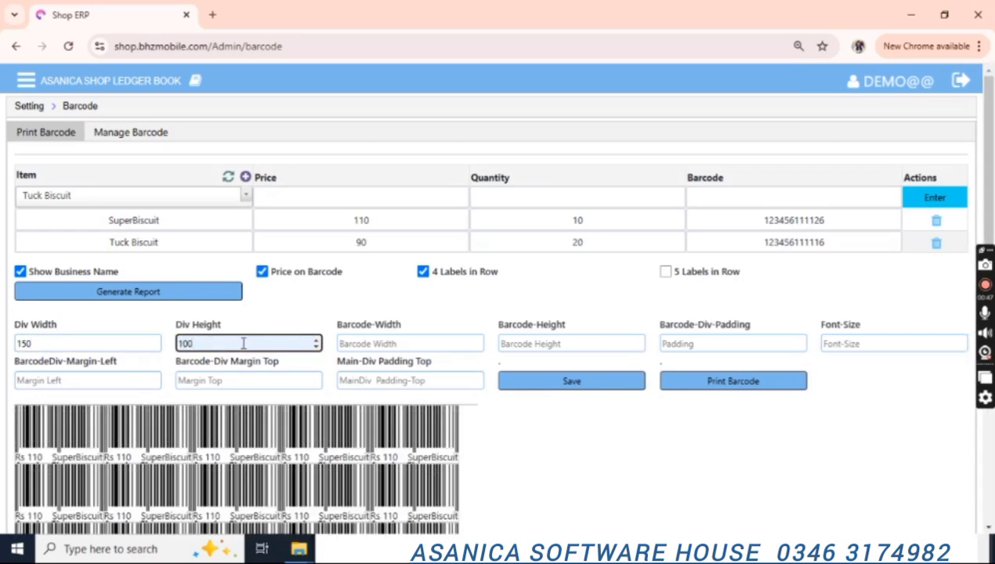
key(BackSpace)
key(BackSpace)
text(20)
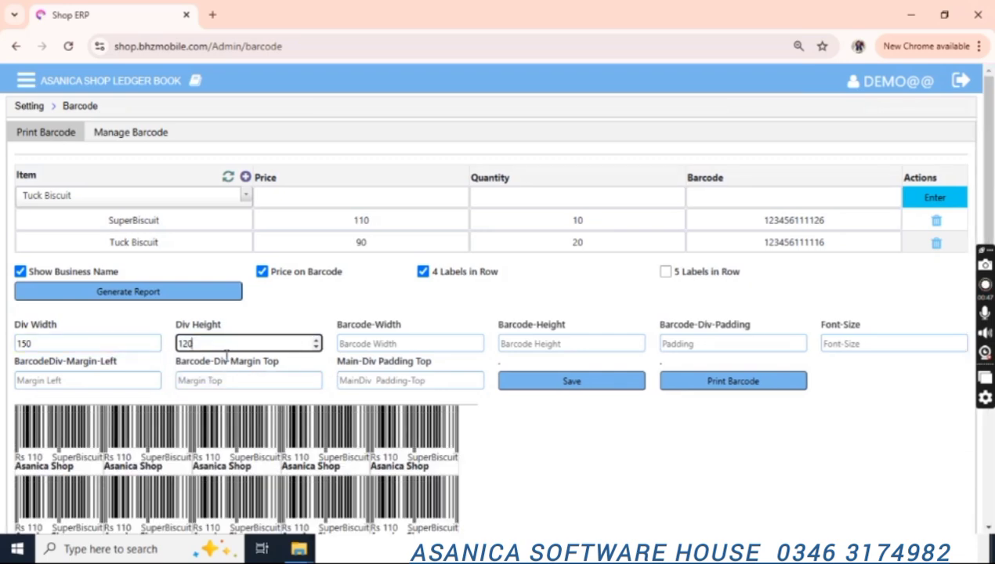
click(115, 345)
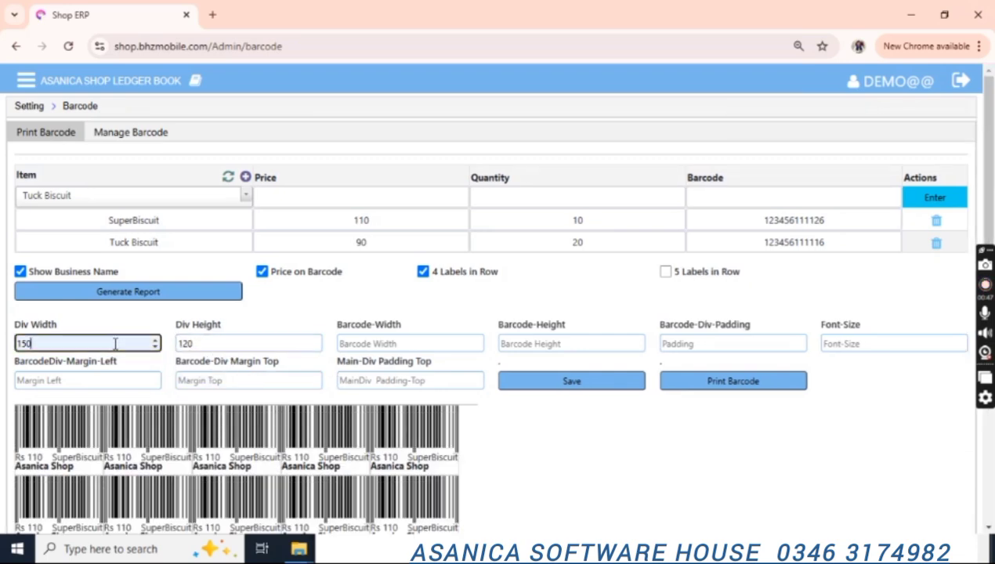
key(BackSpace)
key(BackSpace)
text(70)
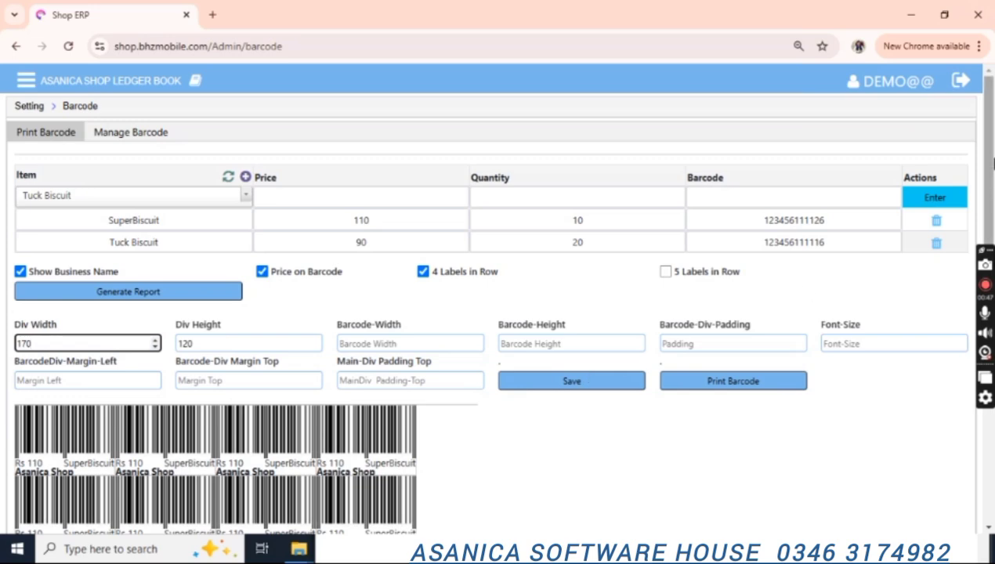
Set the barcode width to 165, height to 70 and padding to 5.
scroll(470, 337, down, 1)
click(406, 296)
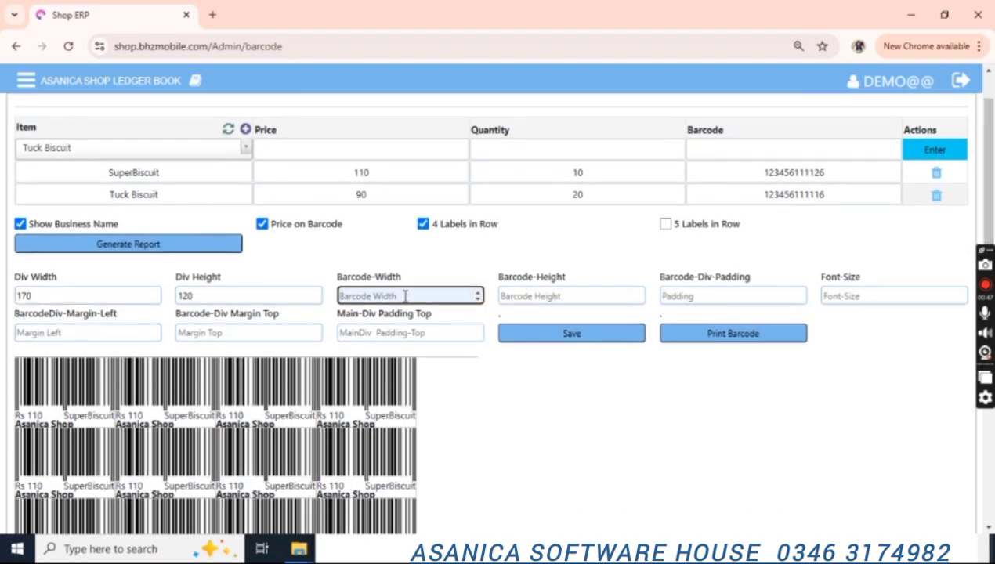
text(100)
key(BackSpace)
key(BackSpace)
text(5)
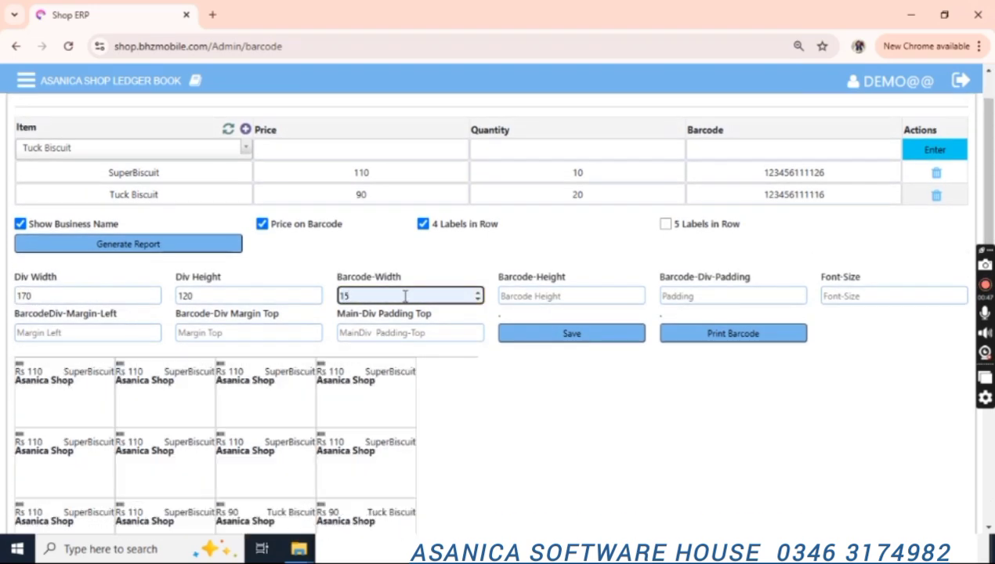
text(0)
key(BackSpace)
key(BackSpace)
text(70)
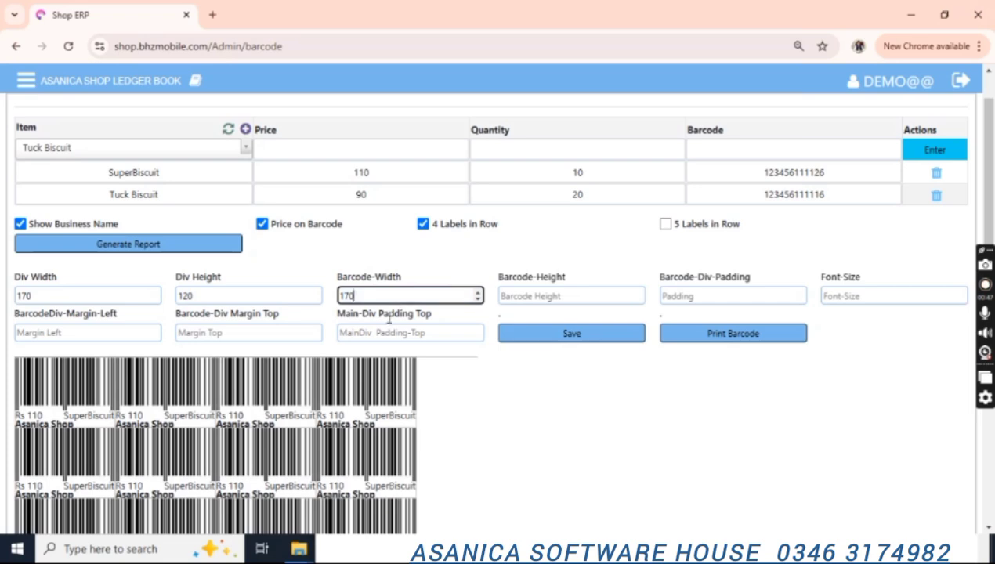
key(BackSpace)
key(BackSpace)
key(BackSpace)
text(165)
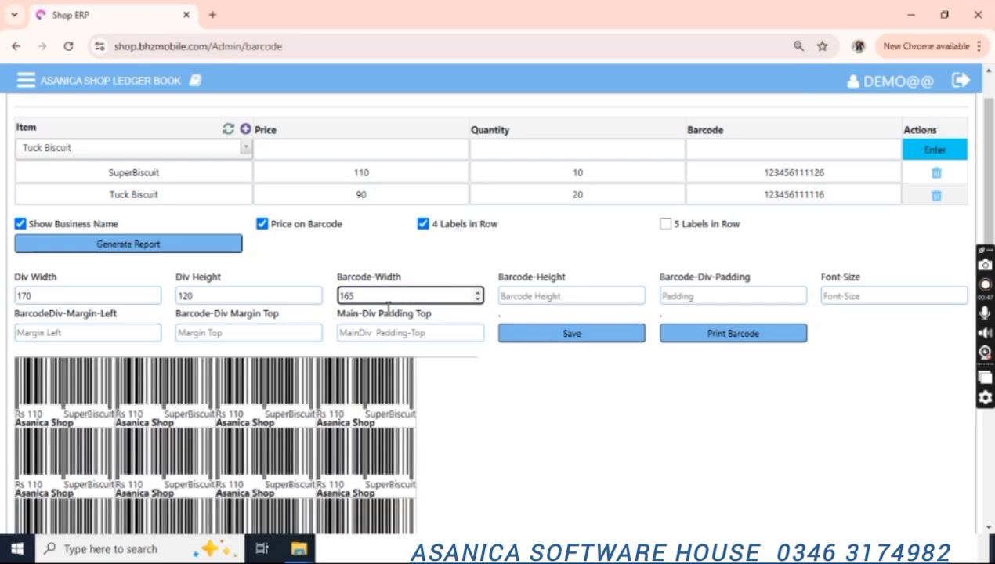
click(560, 296)
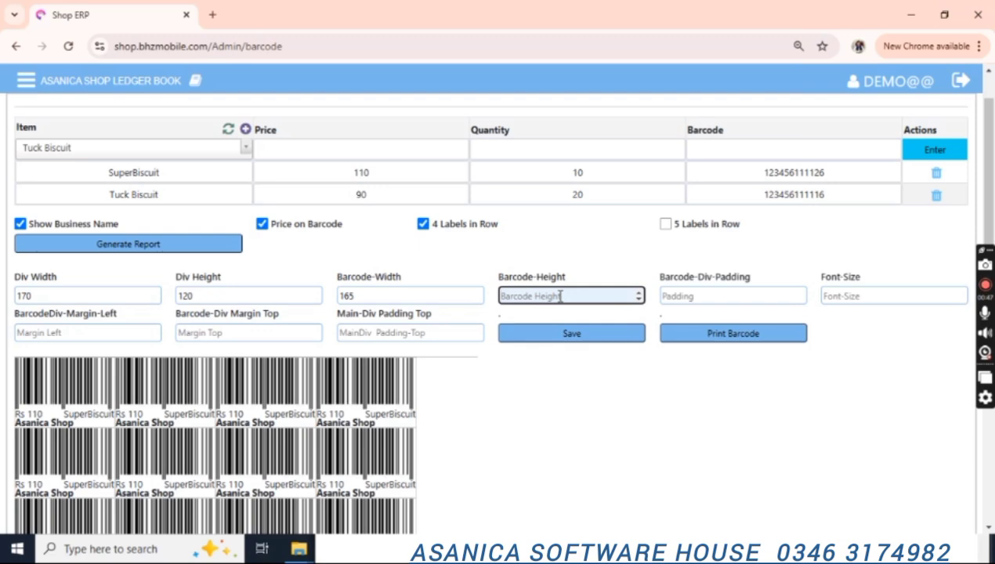
text(80)
key(BackSpace)
key(BackSpace)
text(70)
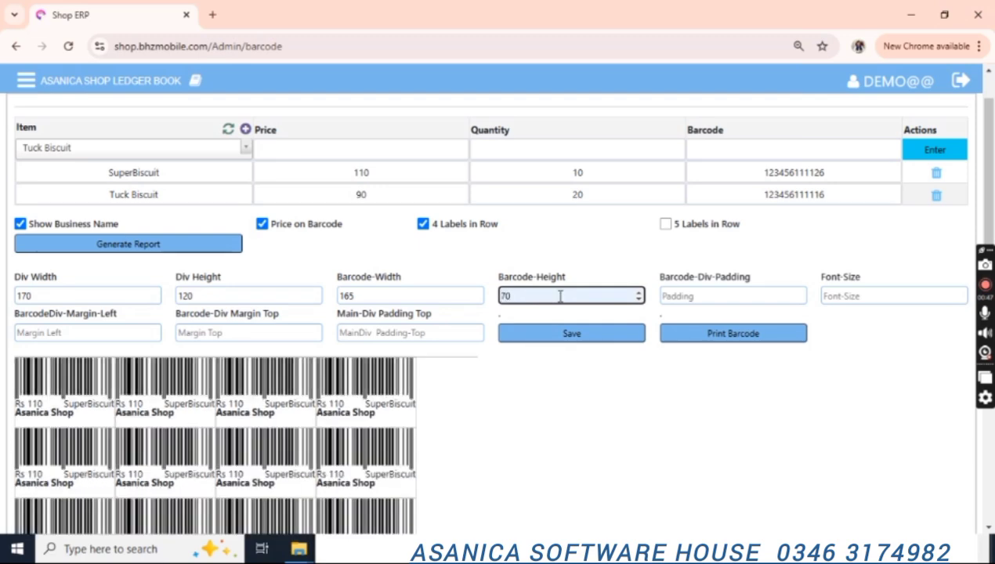
click(702, 294)
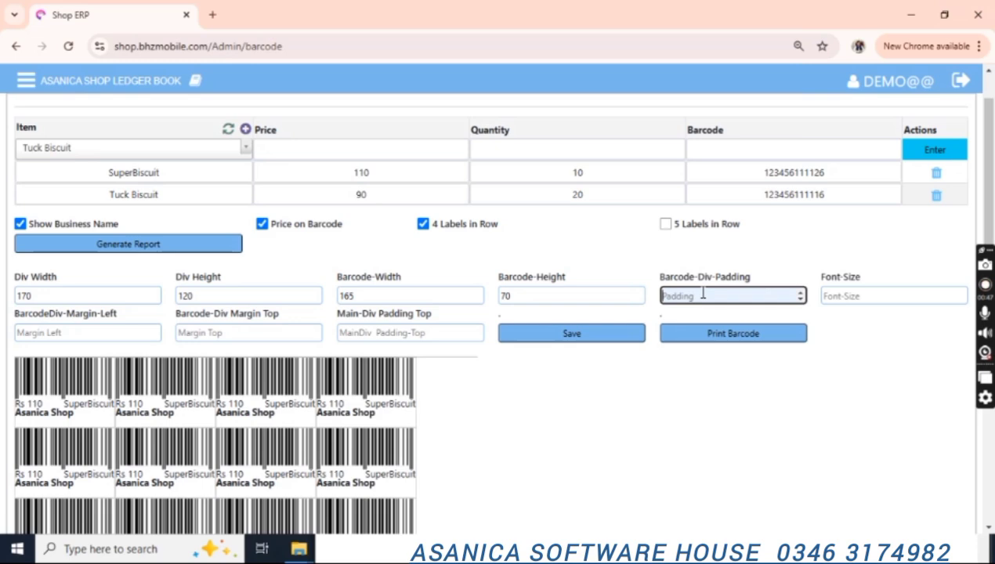
key(Up)
key(Up)
key(Up)
key(Up)
key(Up)
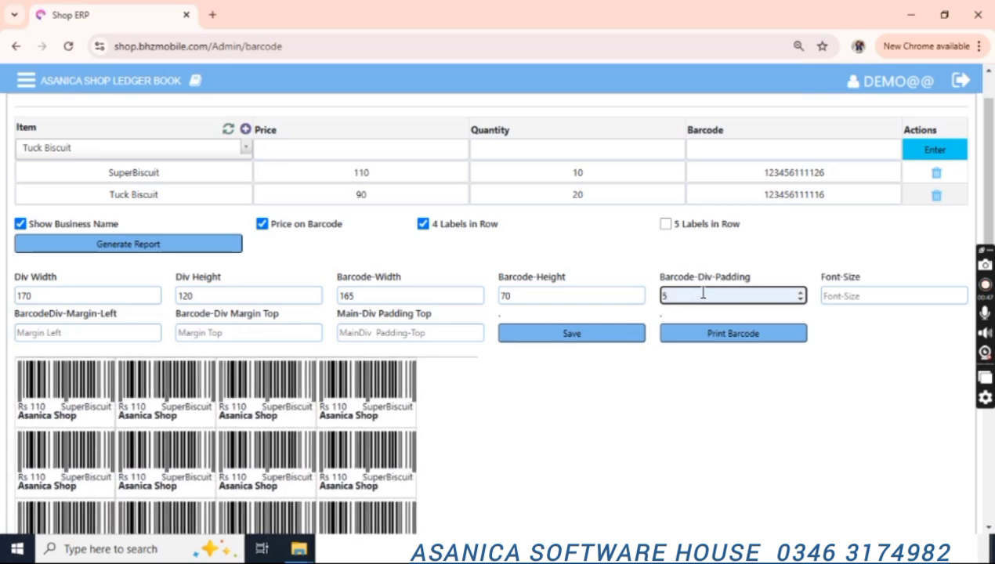
key(BackSpace)
text(4)
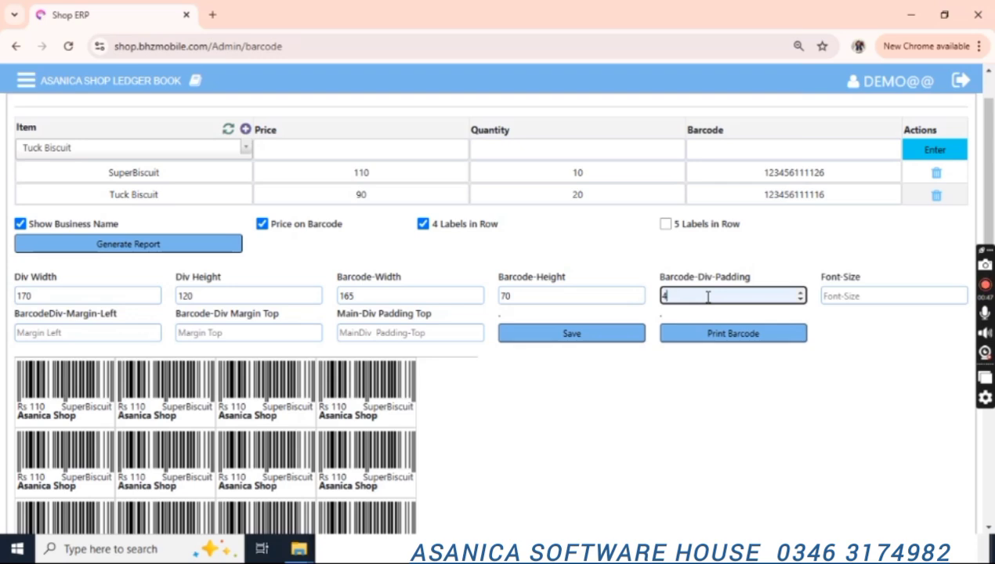
key(Up)
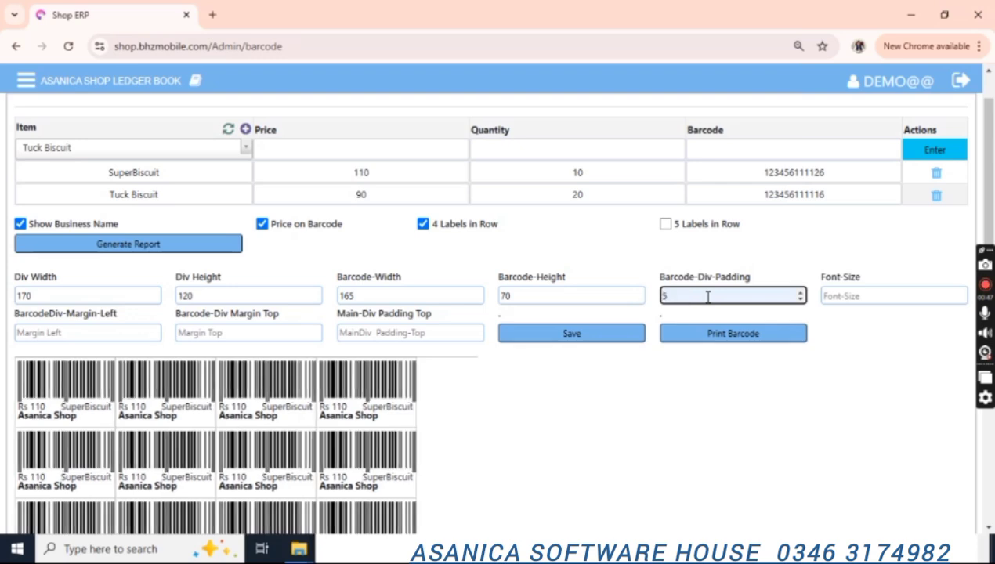
Set font size 14, left margin 20, top margin 10, padding top 5, and save the settings.
click(876, 297)
text(12)
key(BackSpace)
text(3)
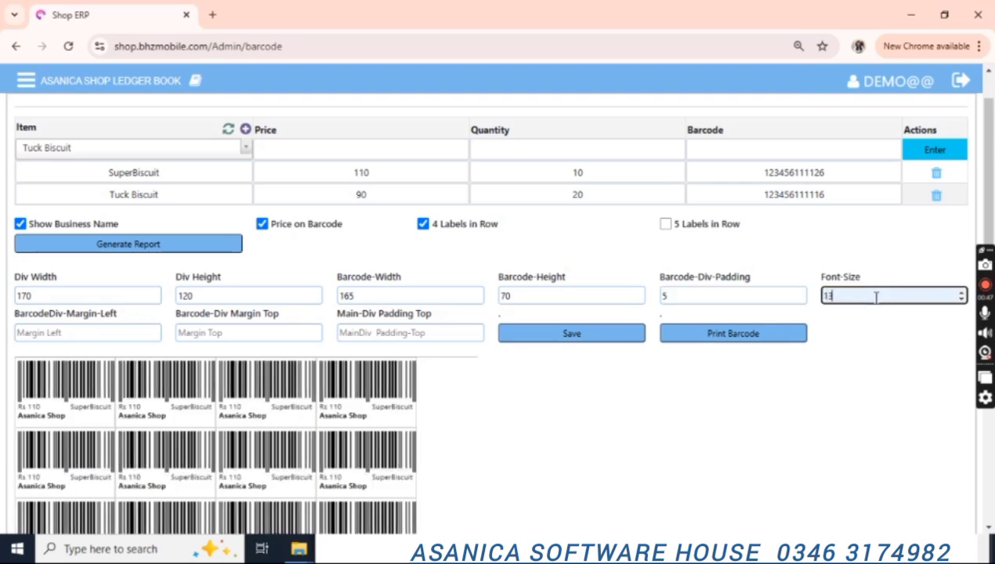
key(BackSpace)
text(5)
key(BackSpace)
text(4)
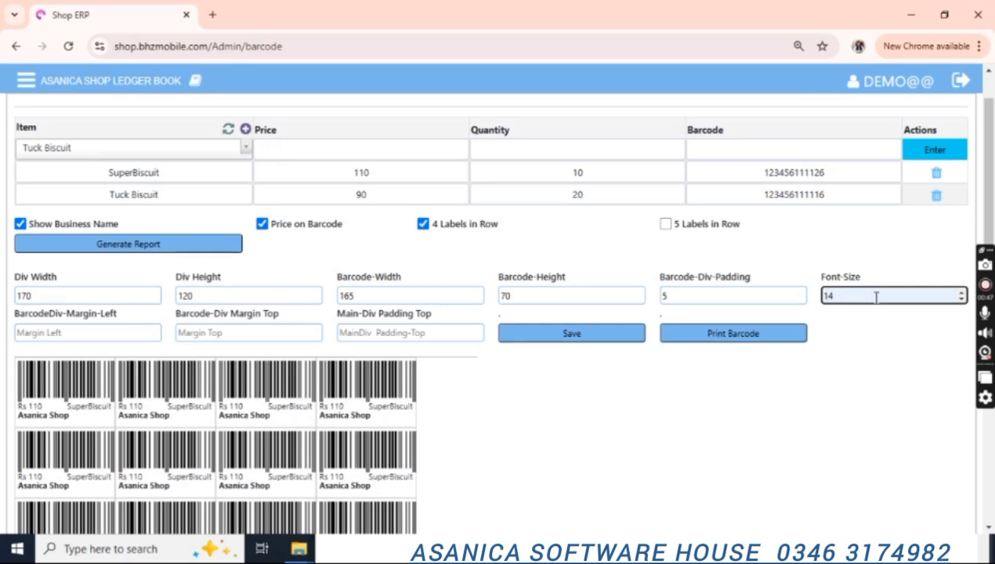
click(110, 332)
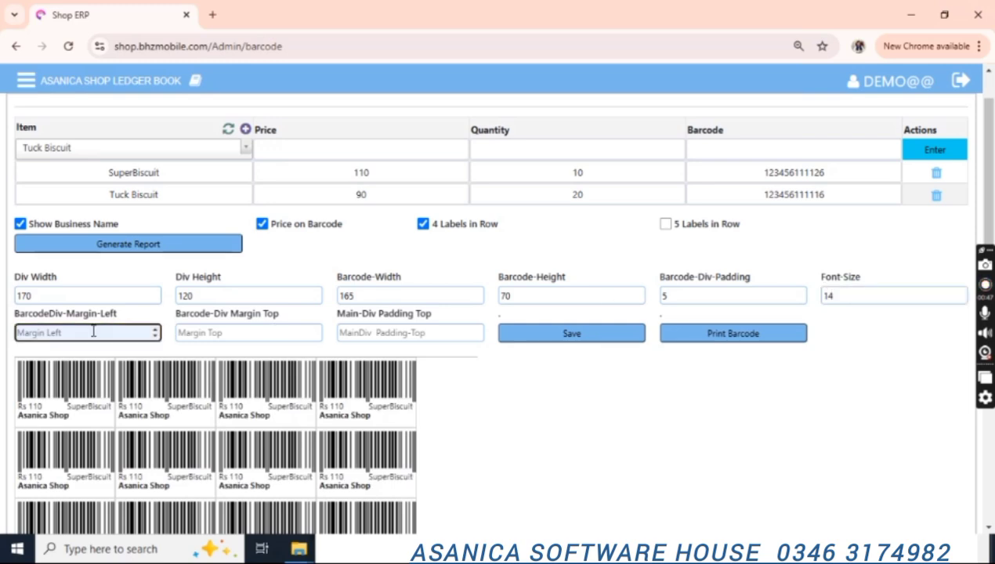
key(Up)
key(Up)
key(Up)
key(Up)
key(Up)
key(Up)
key(Up)
key(Up)
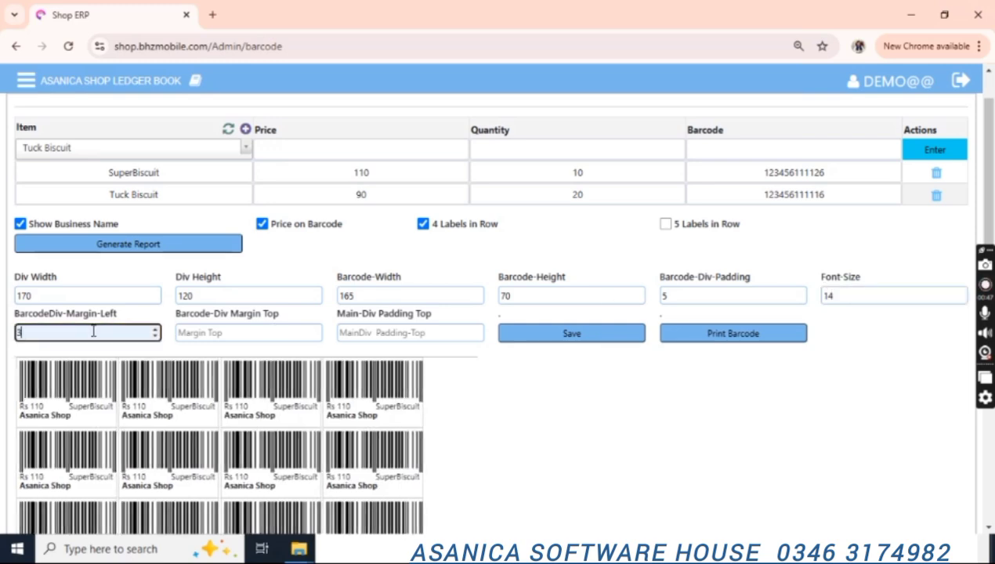
key(Up)
key(Up)
key(Up)
key(Up)
key(Up)
key(Up)
key(Up)
key(Up)
key(Up)
key(Up)
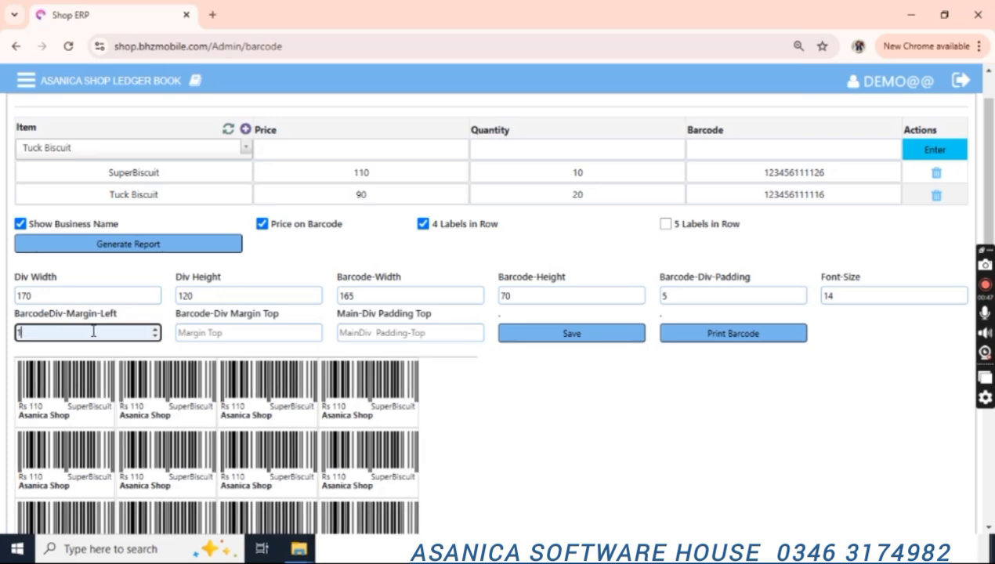
click(210, 333)
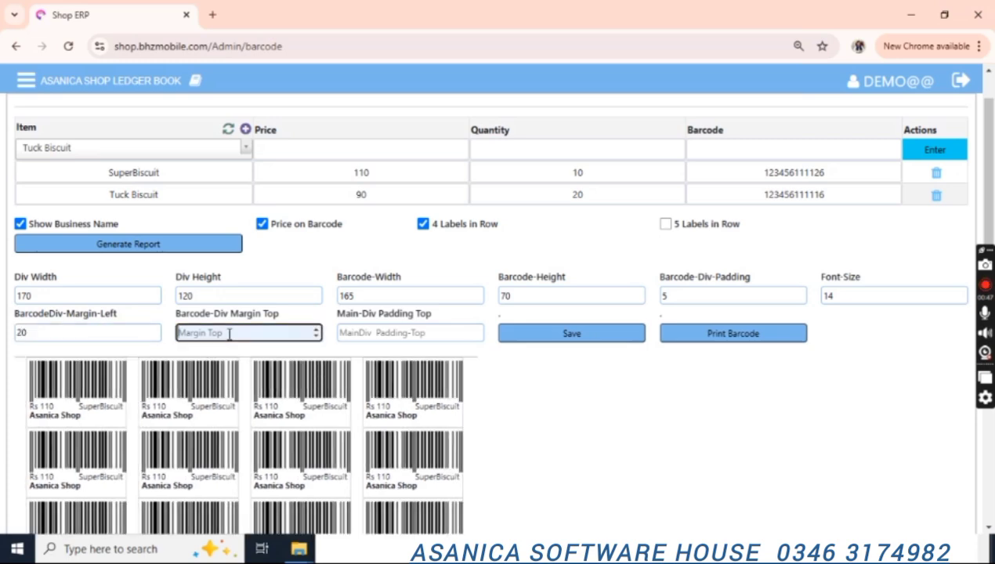
text(10)
click(352, 333)
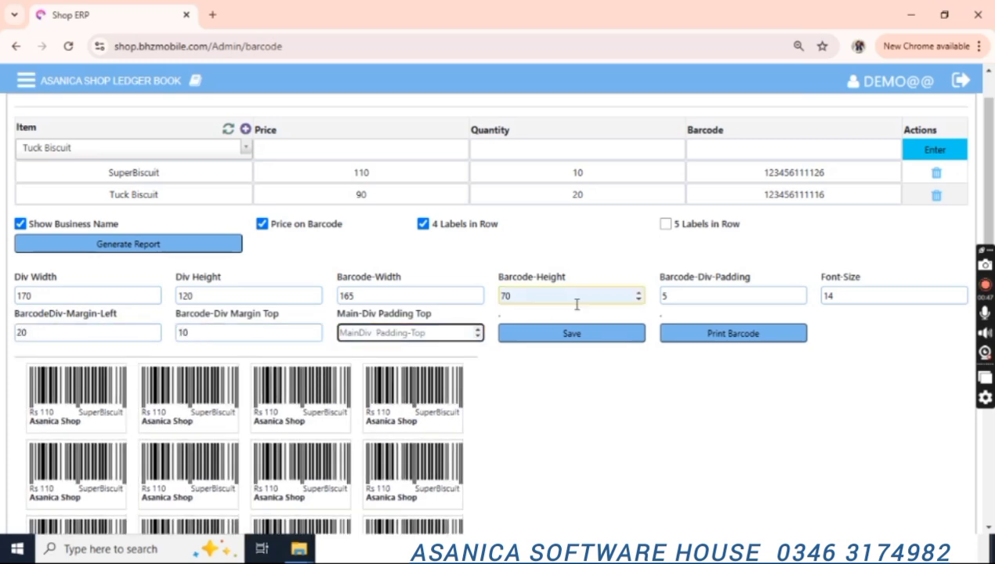
scroll(576, 295, down, 1)
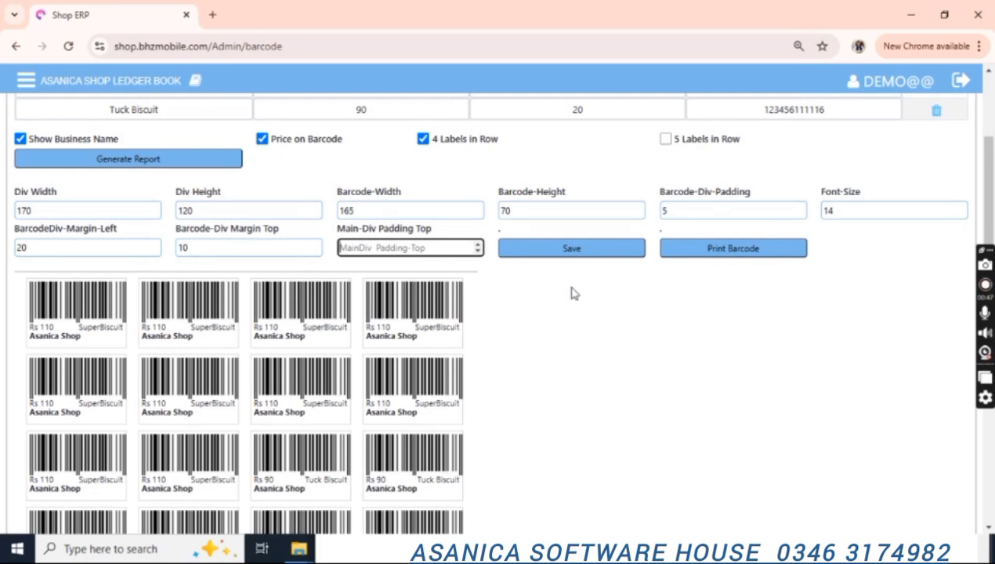
text(5)
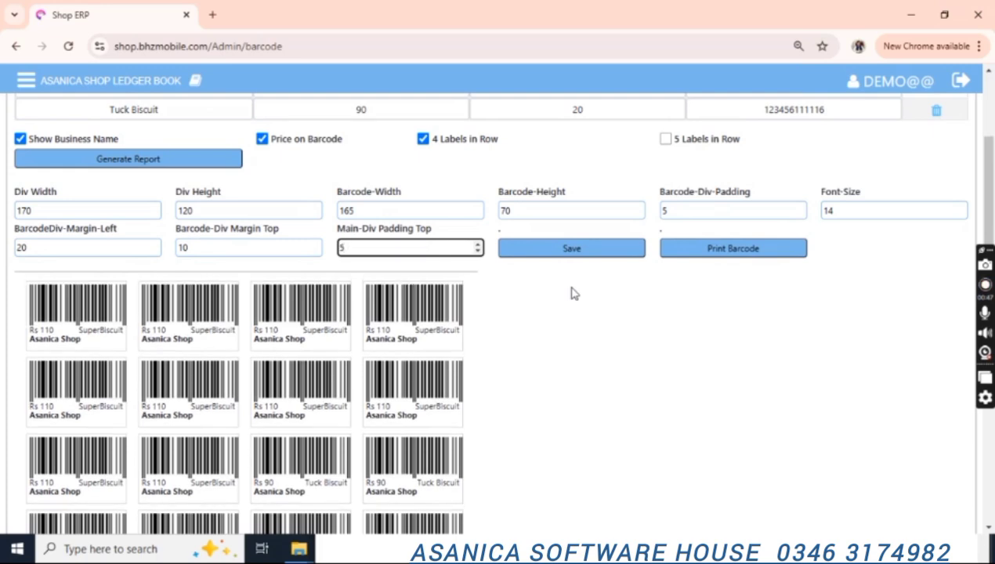
drag(988, 207, 958, 381)
drag(951, 439, 947, 160)
click(593, 259)
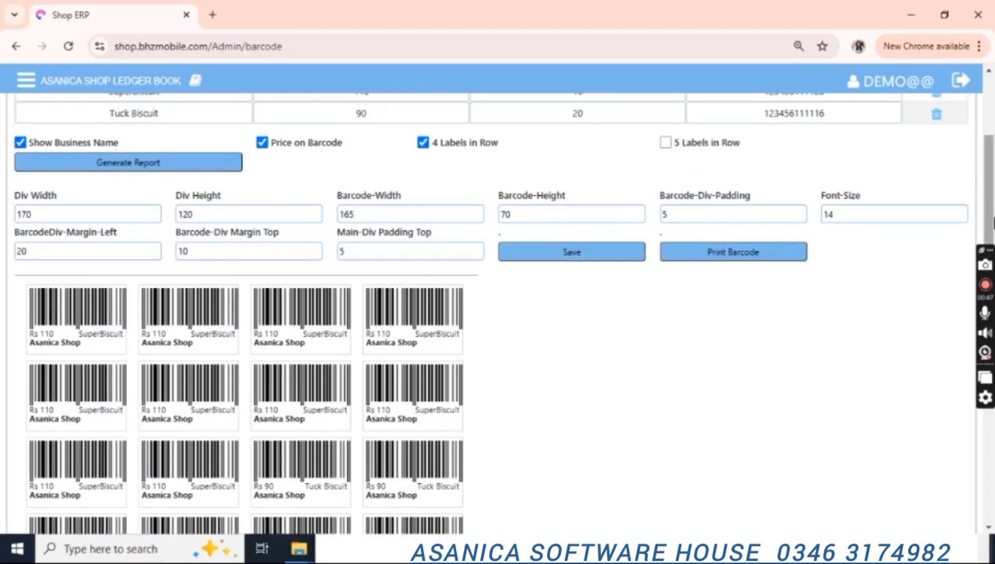
drag(981, 202, 979, 145)
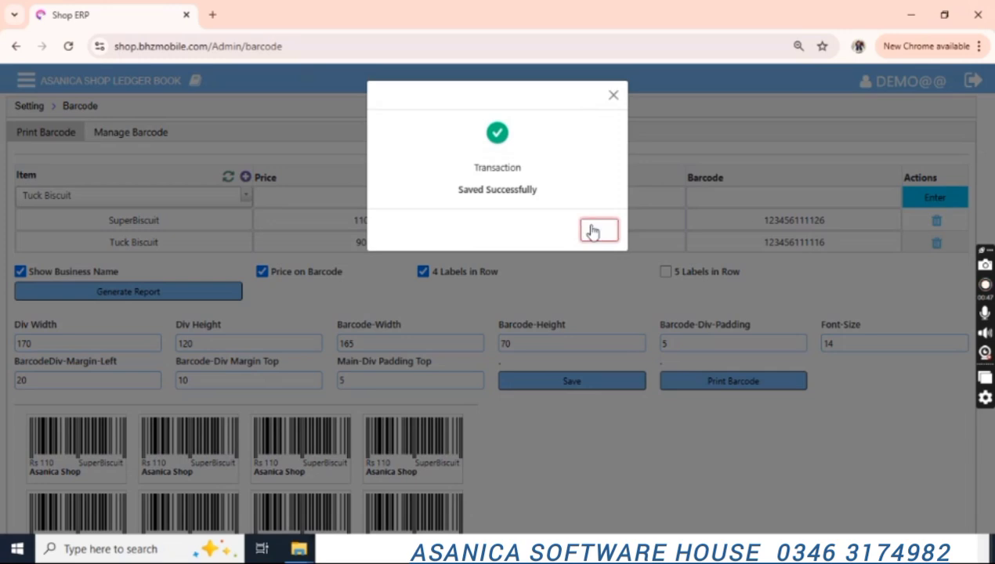
Preview the current barcode label sheet for printing, then cancel back to the barcode page.
click(597, 230)
drag(986, 235, 985, 270)
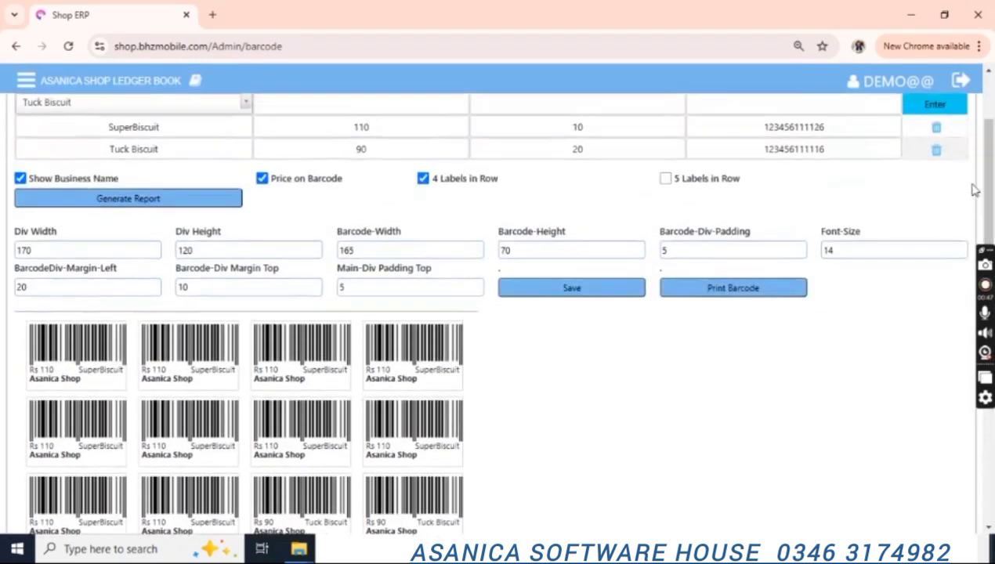
click(709, 302)
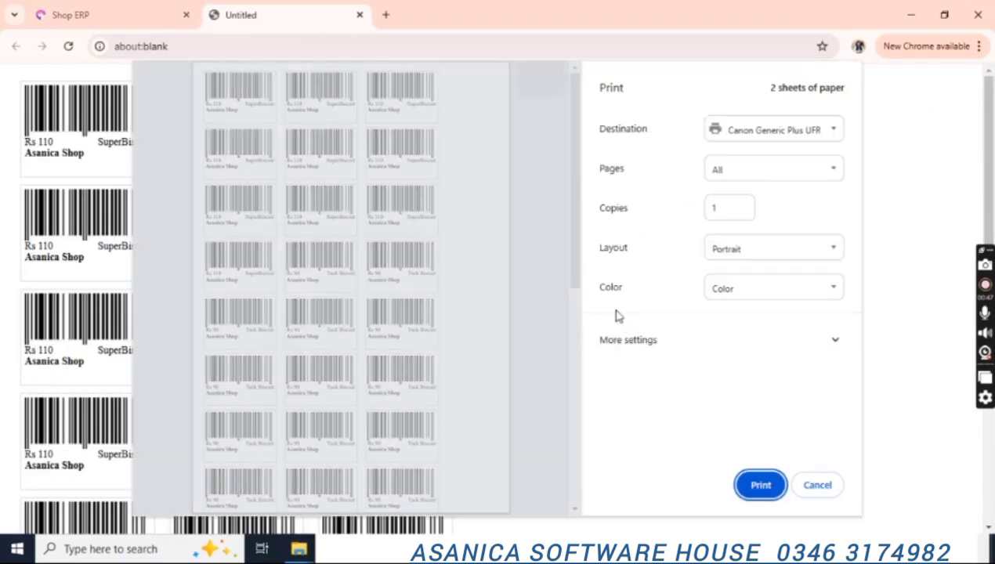
mouse_move(575, 234)
mouse_down()
mouse_move(578, 415)
mouse_move(578, 228)
mouse_up()
click(816, 487)
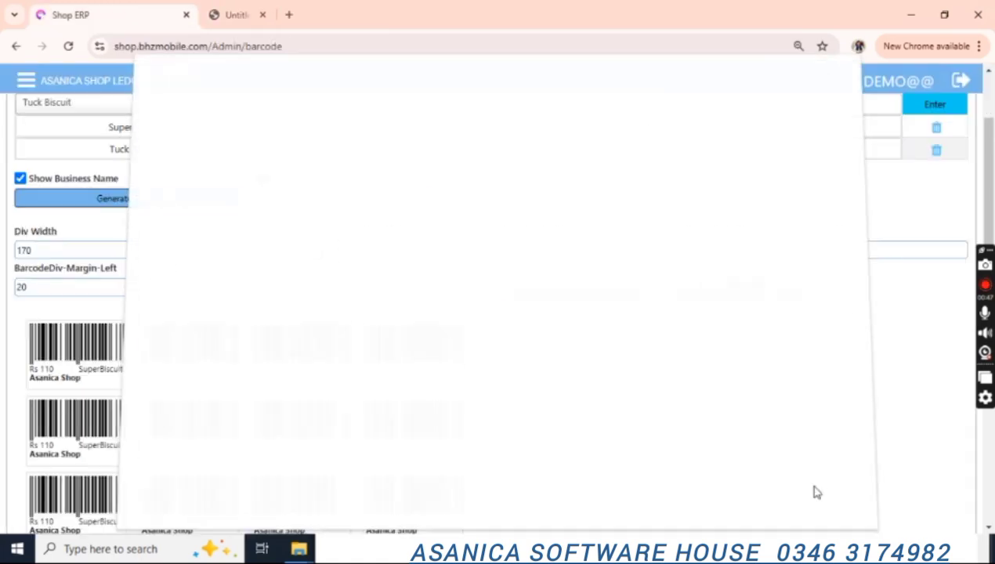
Change the label Div Width to 140 and the barcode width to 130, then preview the labels.
scroll(141, 282, up, 1)
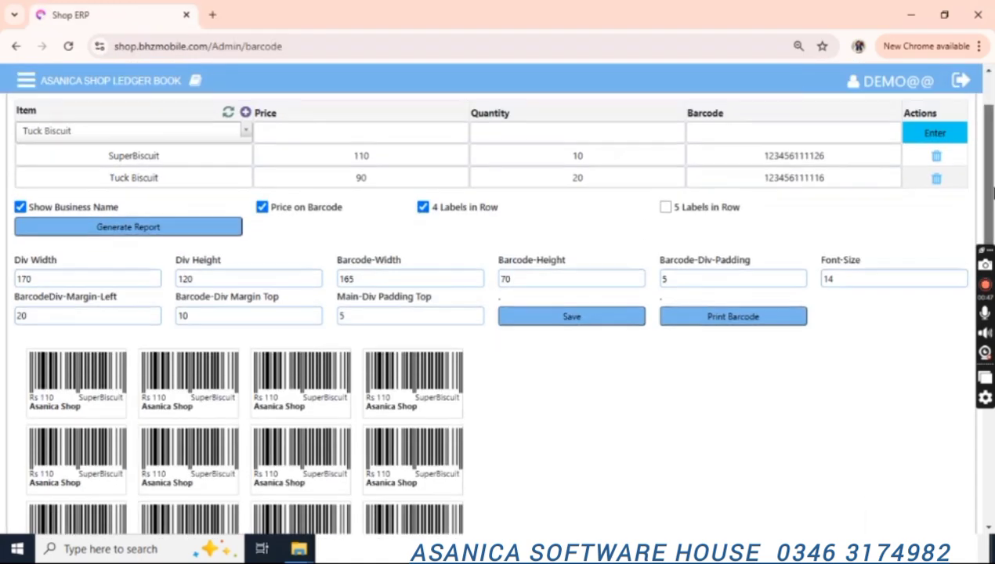
click(83, 311)
key(BackSpace)
key(BackSpace)
text(40)
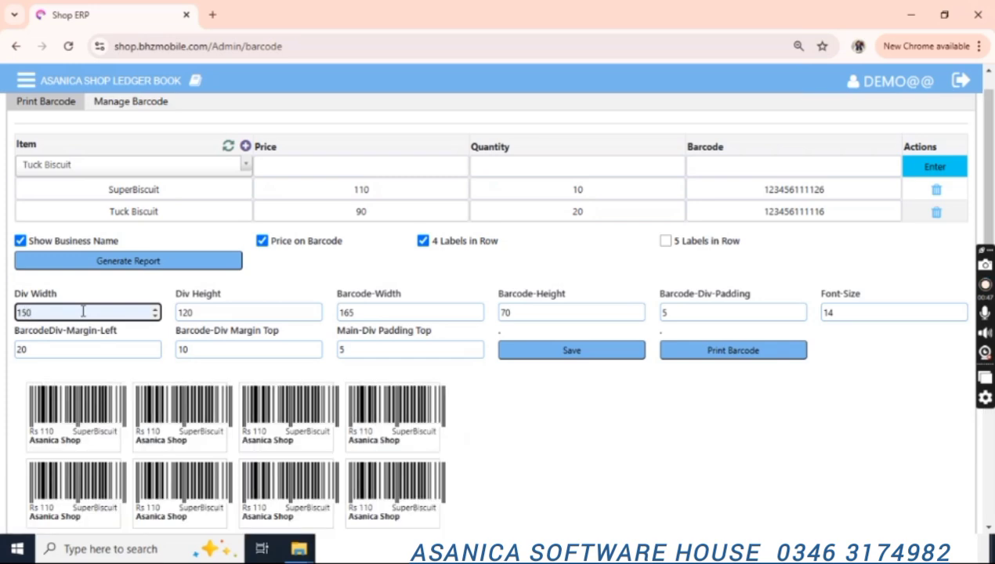
key(Tab)
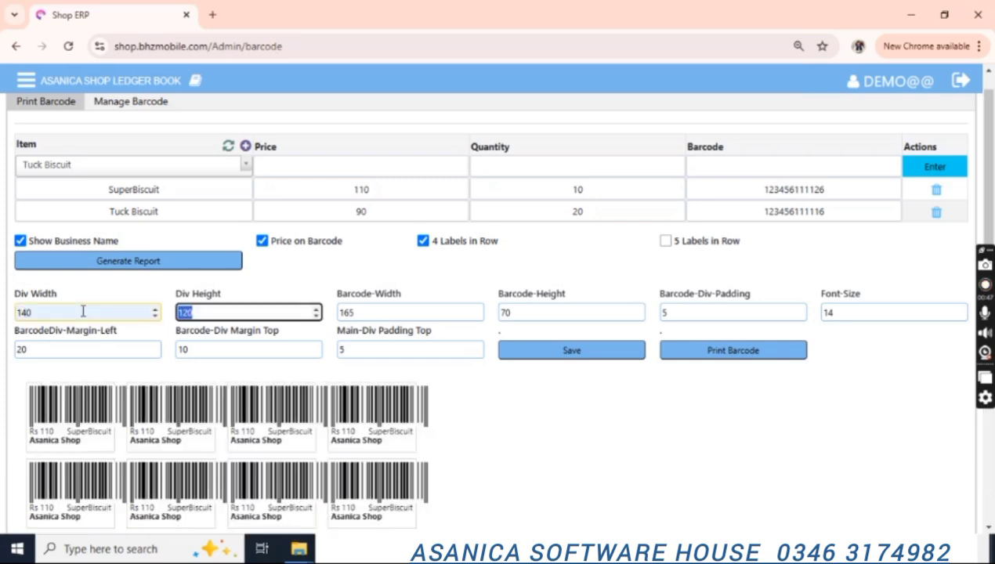
key(Tab)
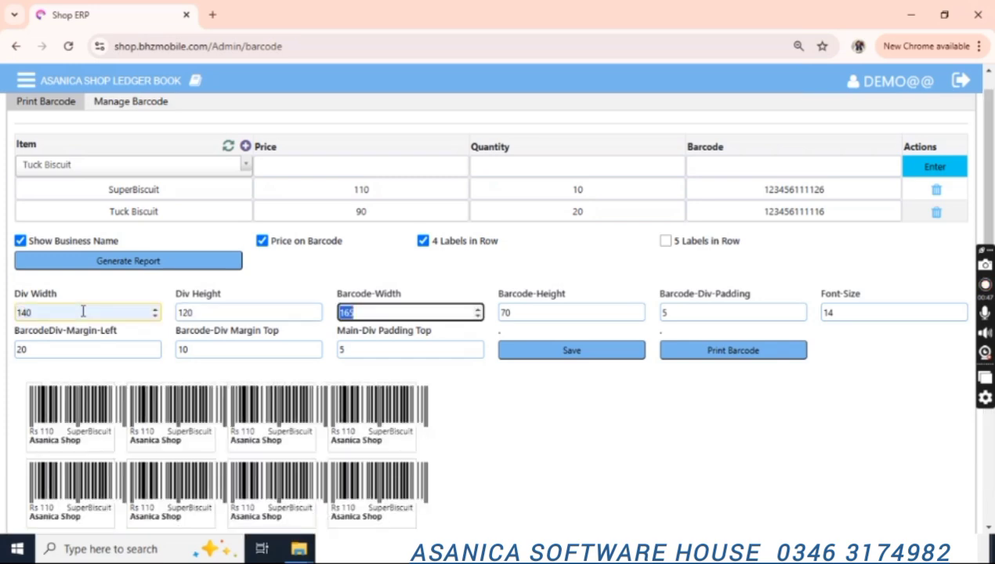
text(130)
key(Tab)
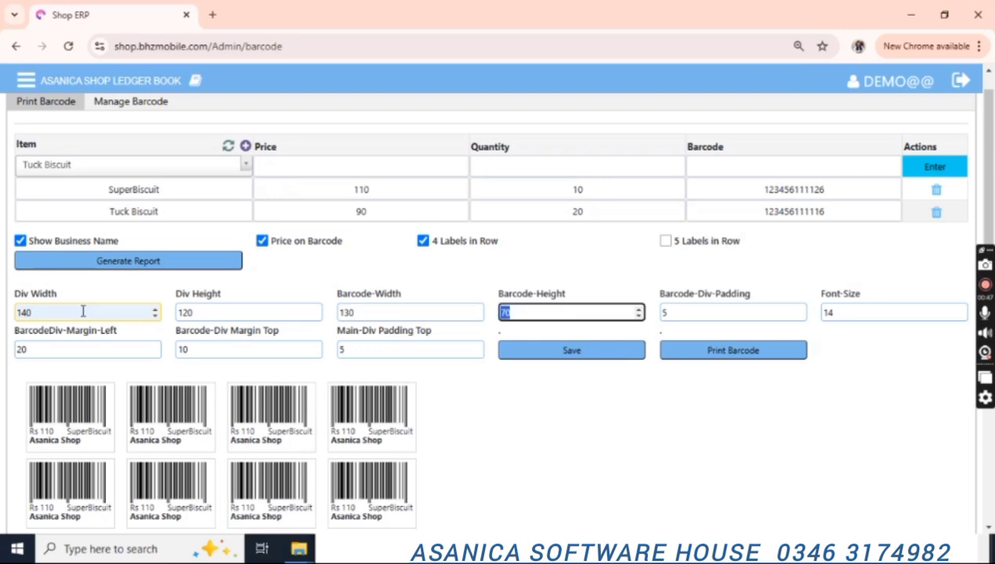
click(716, 361)
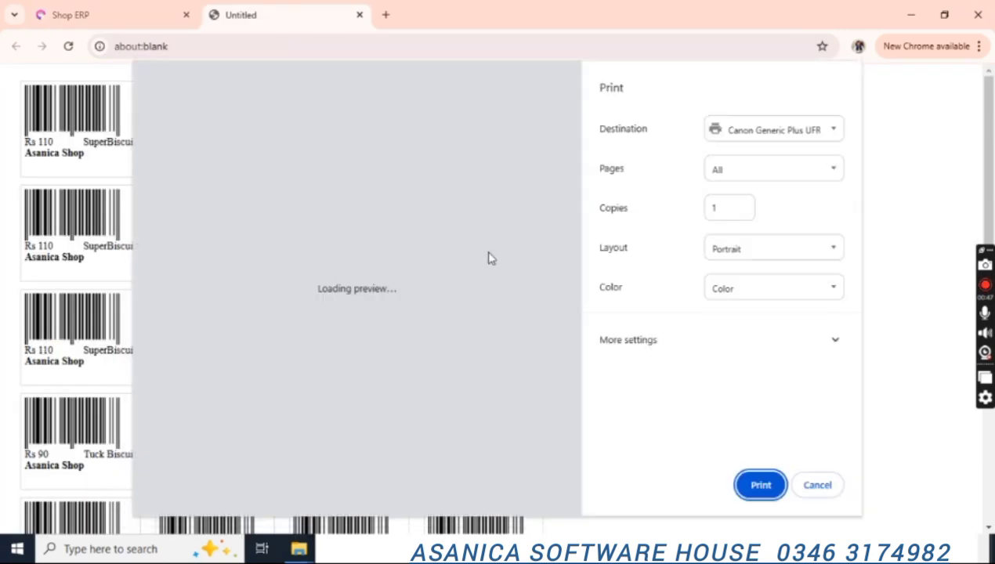
scroll(576, 219, down, 5)
scroll(576, 228, up, 5)
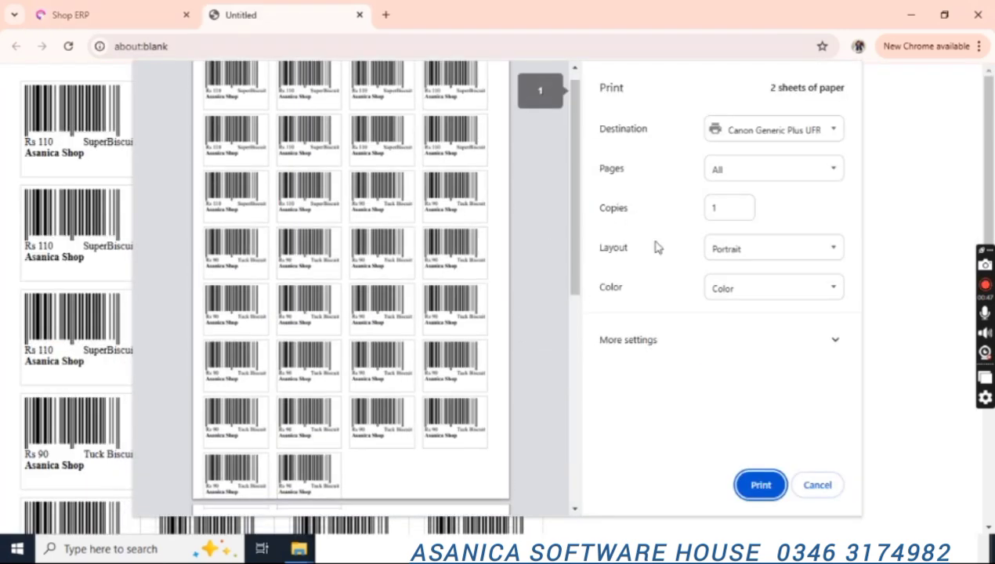
click(819, 485)
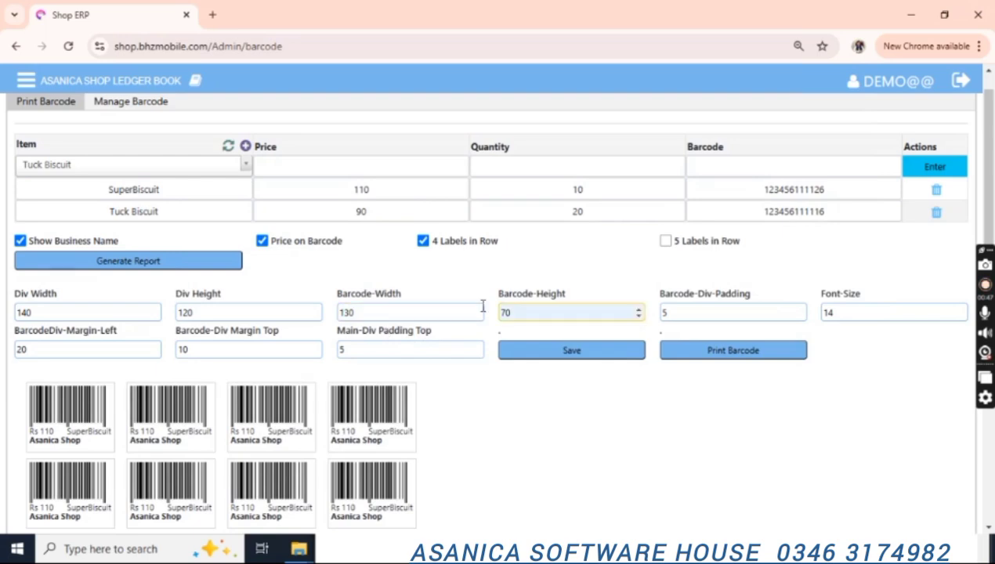
Correct the barcode width to 140, re-check the two-sheet preview, and save the label layout.
click(358, 313)
key(BackSpace)
key(BackSpace)
text(40)
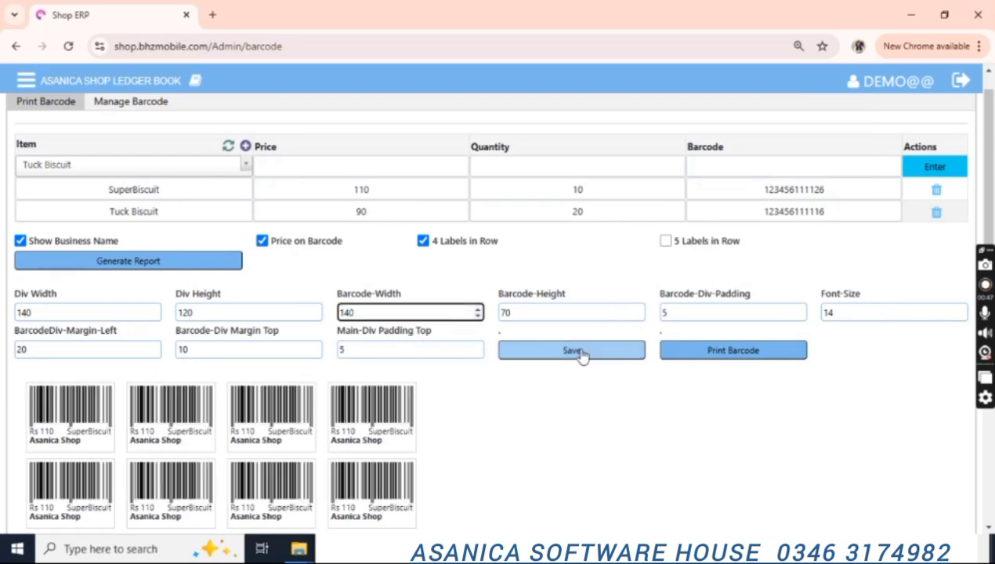
click(707, 354)
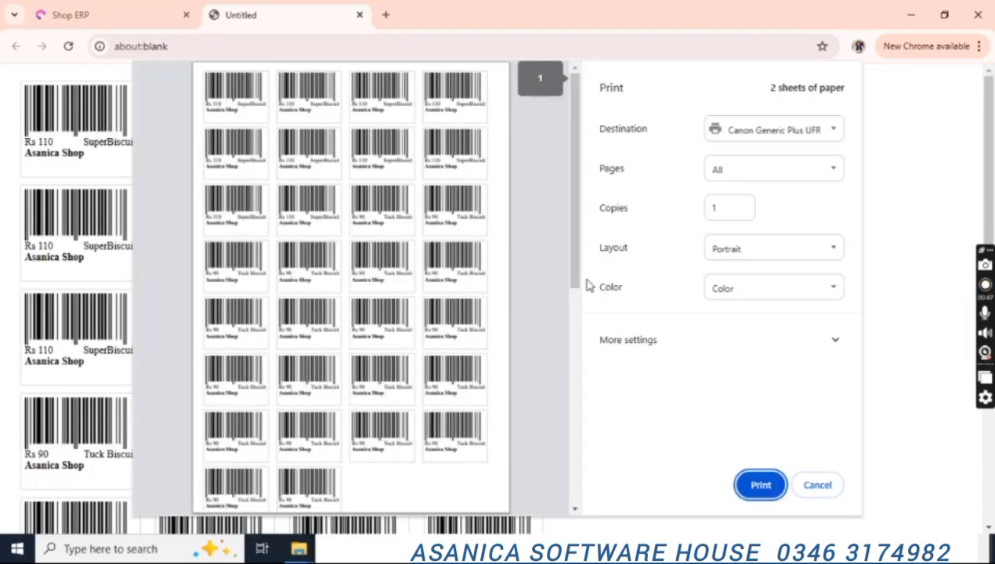
drag(582, 269, 610, 423)
scroll(571, 234, up, 5)
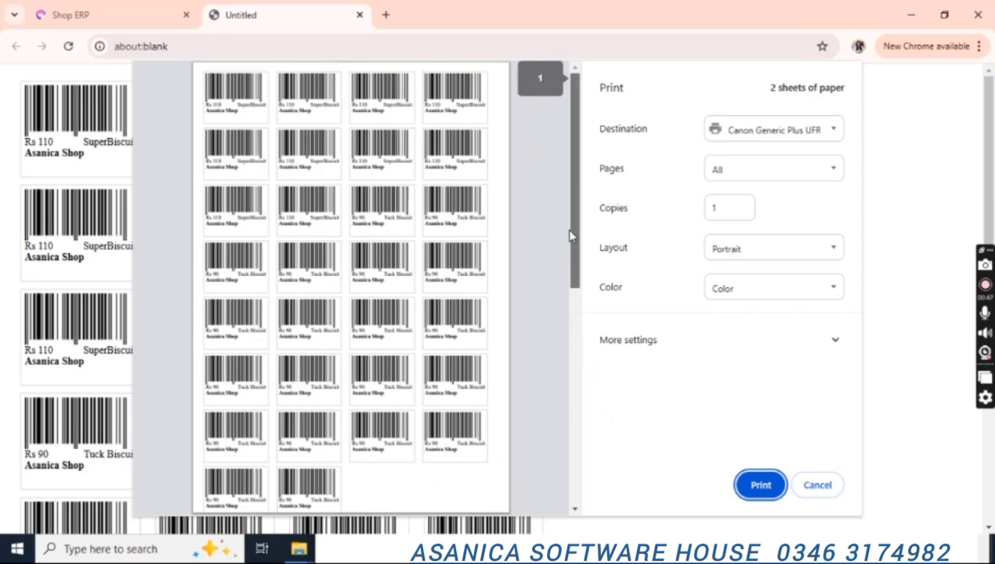
click(816, 487)
drag(988, 201, 988, 197)
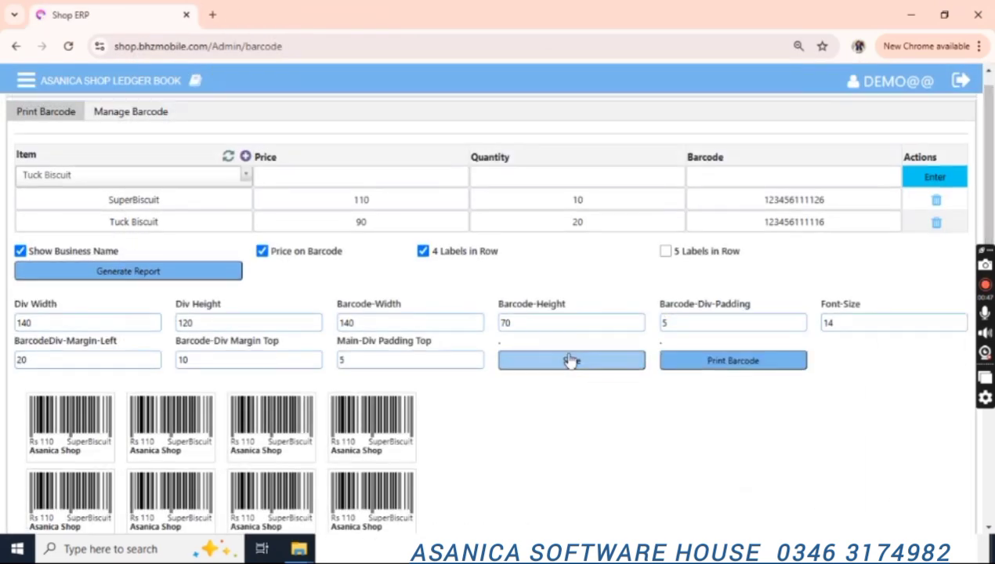
click(690, 362)
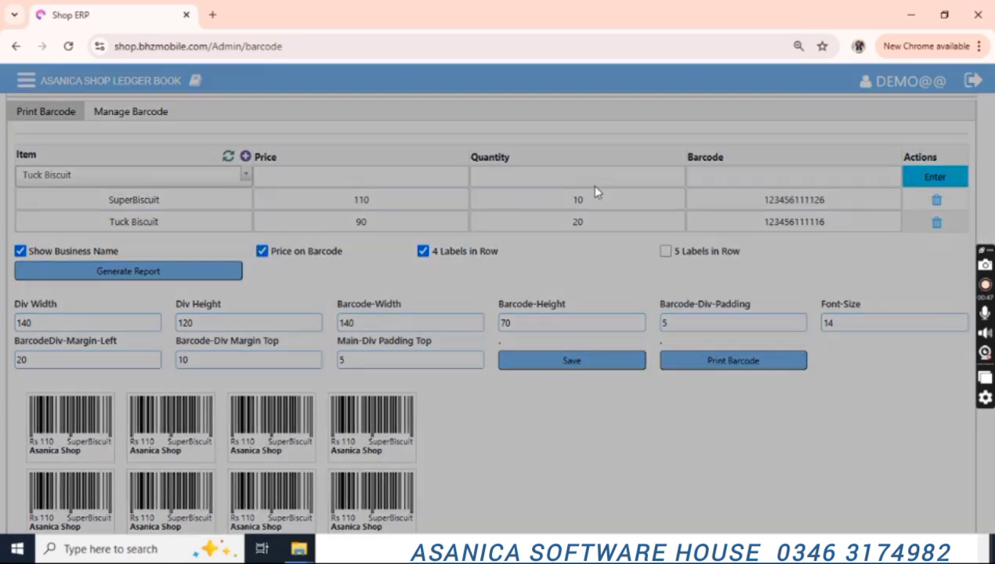
click(612, 232)
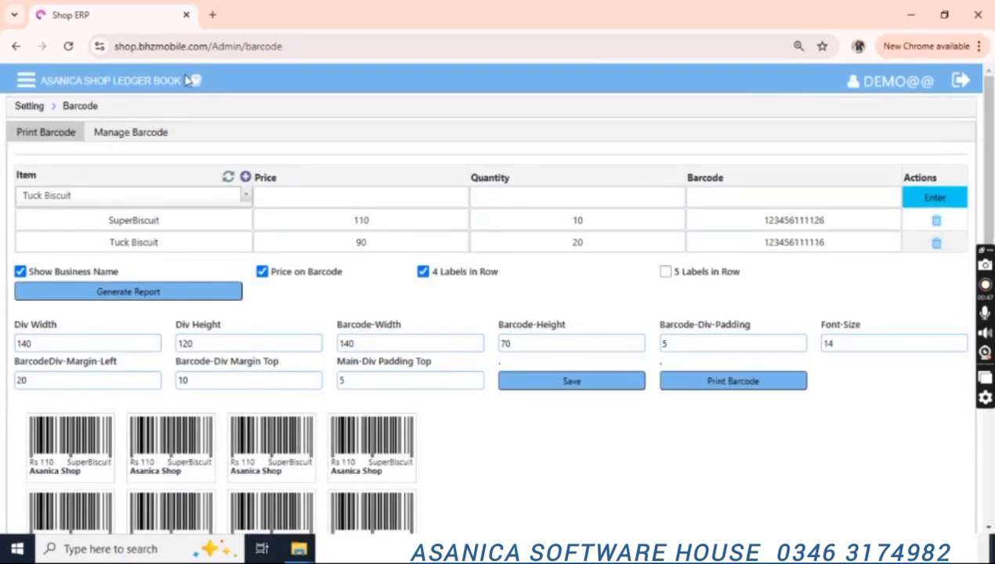
Open the SMS Template settings and choose Sale as the template's module.
click(30, 105)
drag(988, 200, 992, 235)
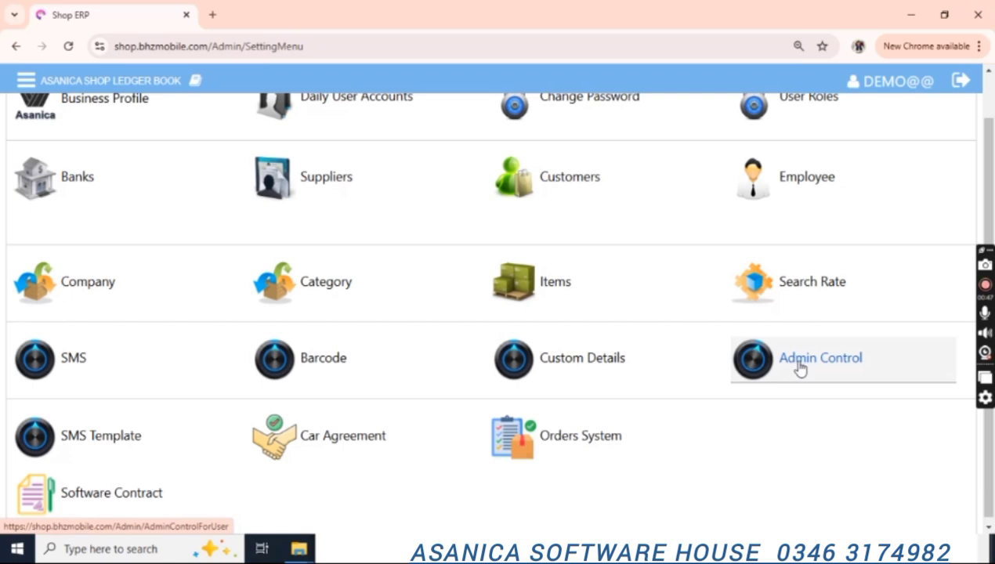
drag(990, 223, 993, 230)
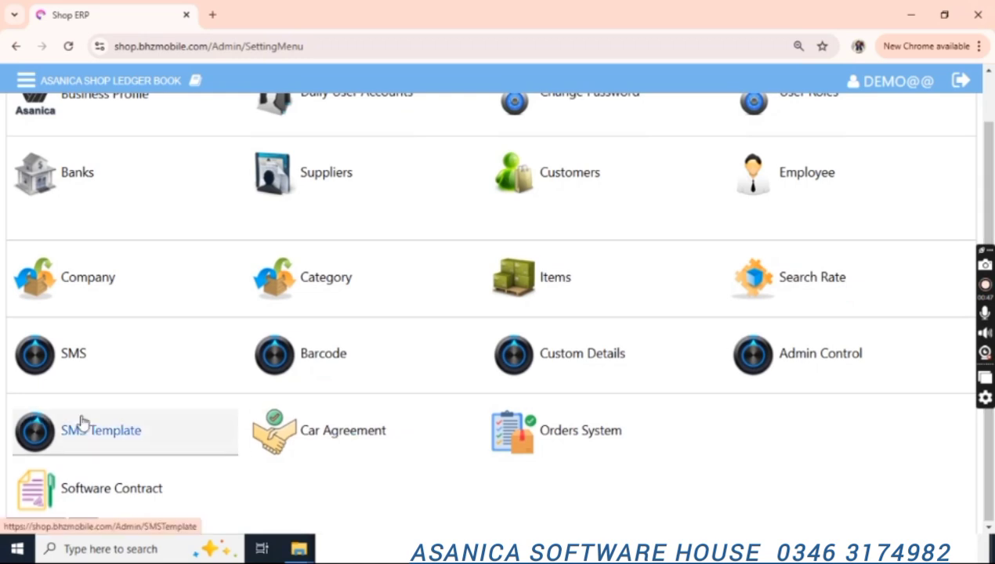
click(93, 443)
click(286, 130)
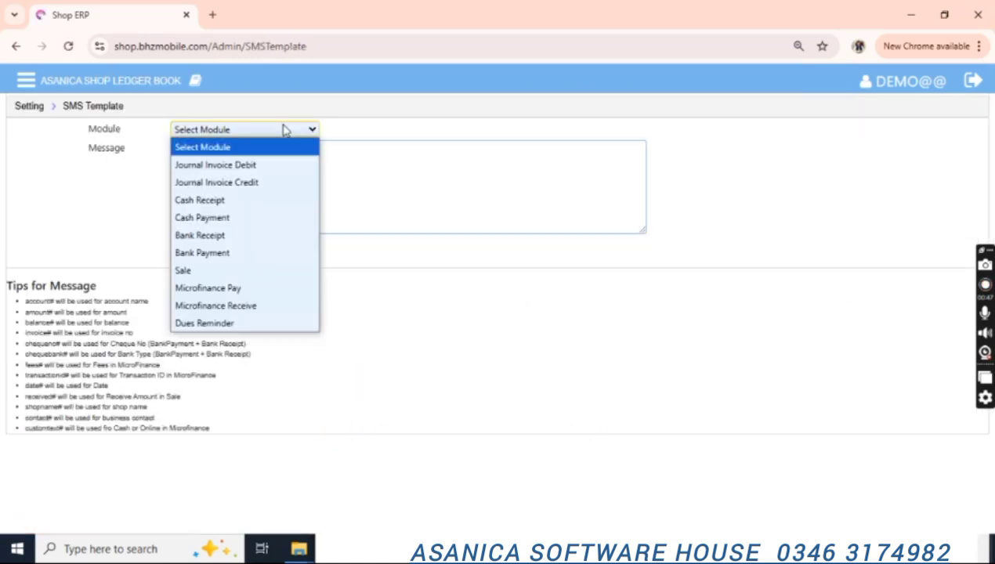
key(Down)
key(Down)
key(Down)
key(Down)
key(Down)
key(Down)
key(Down)
key(Return)
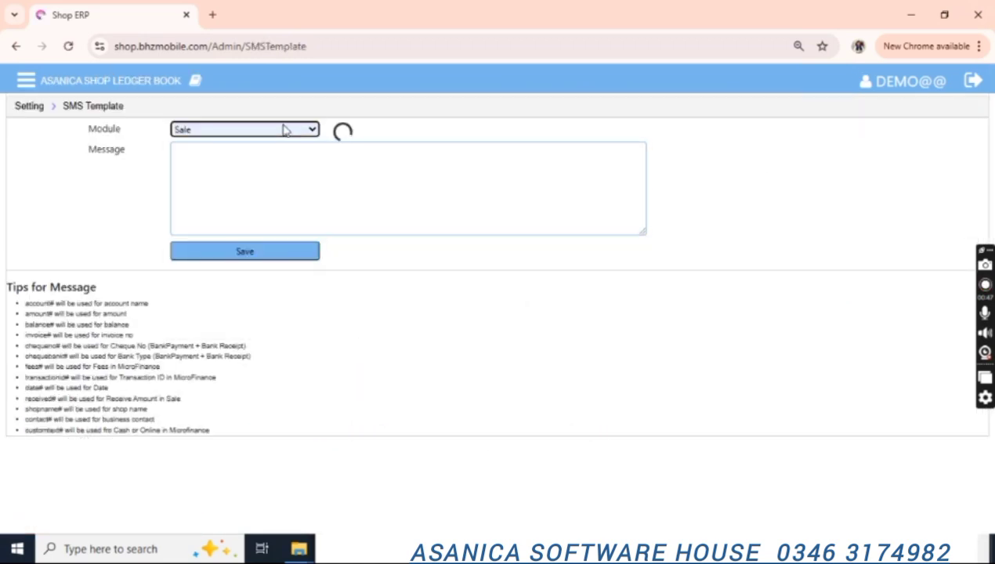
Write the thank-you message, inserting the invoice# placeholder after the Invoice line.
click(251, 162)
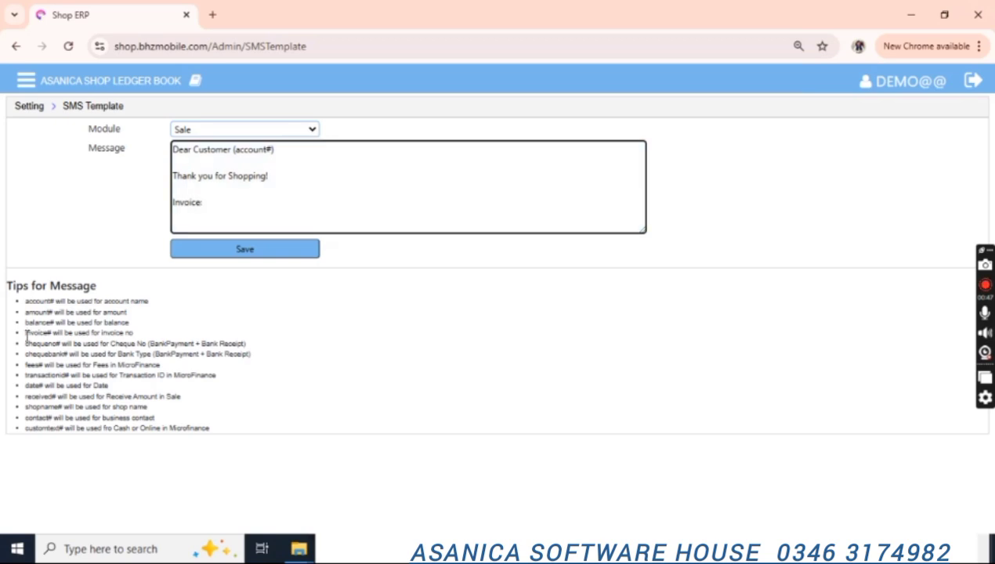
double_click(35, 333)
key(ctrl+c)
click(220, 209)
key(ctrl+v)
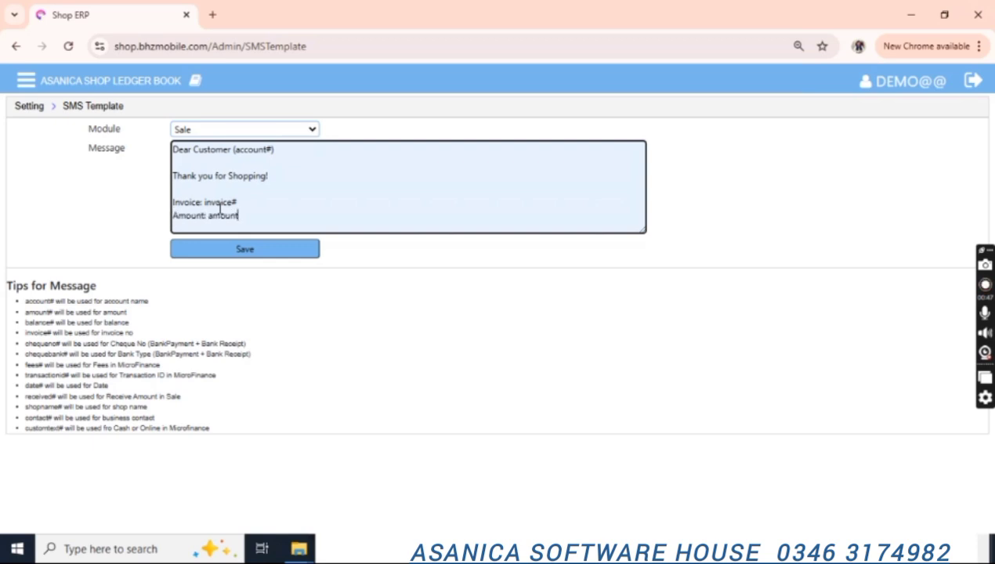
text(#)
key(Return)
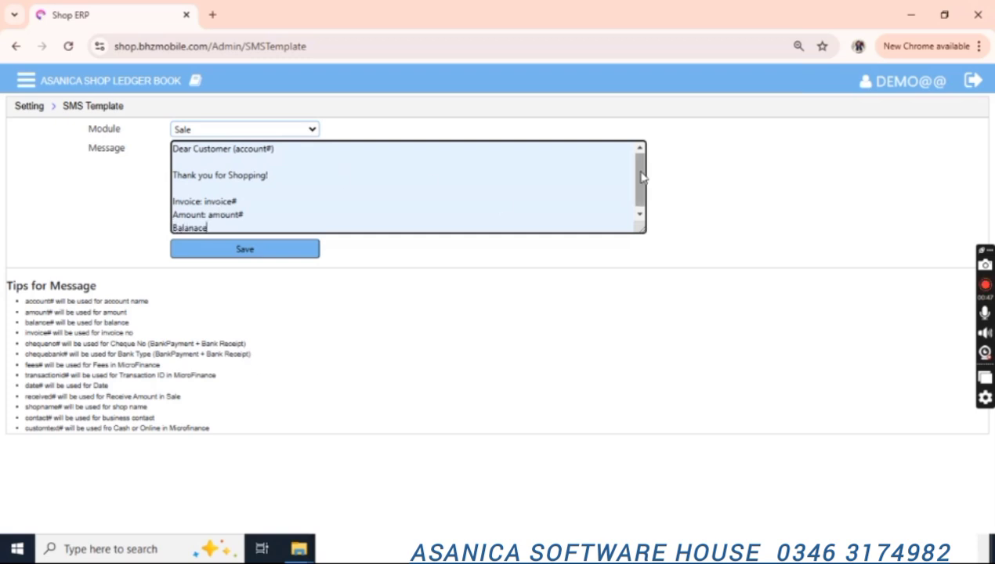
Fix the misspelled Balance line and add shopname# at the end of the message.
drag(640, 174, 639, 183)
key(ctrl+shift+Left)
text(Ba)
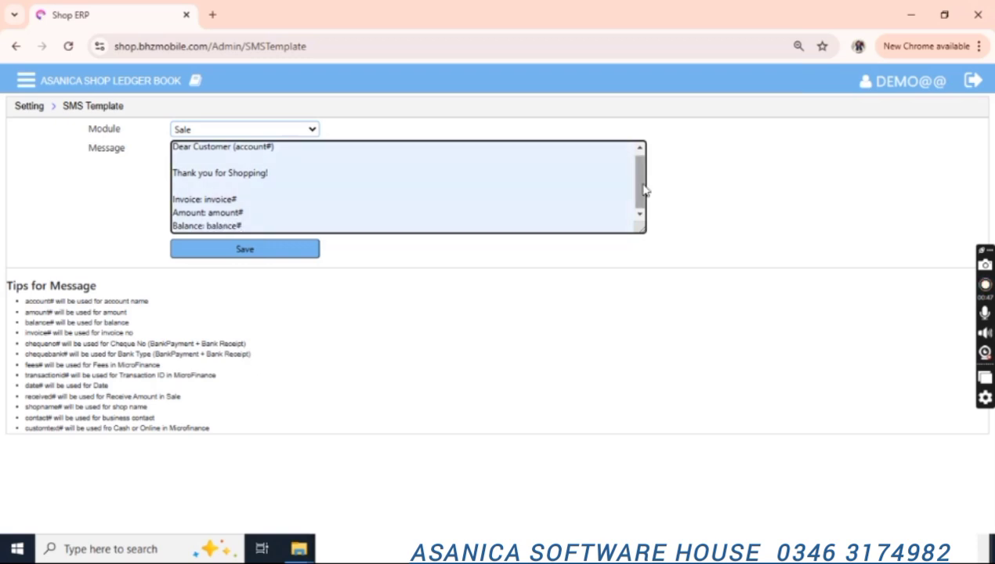
key(Return)
key(Return)
key(Return)
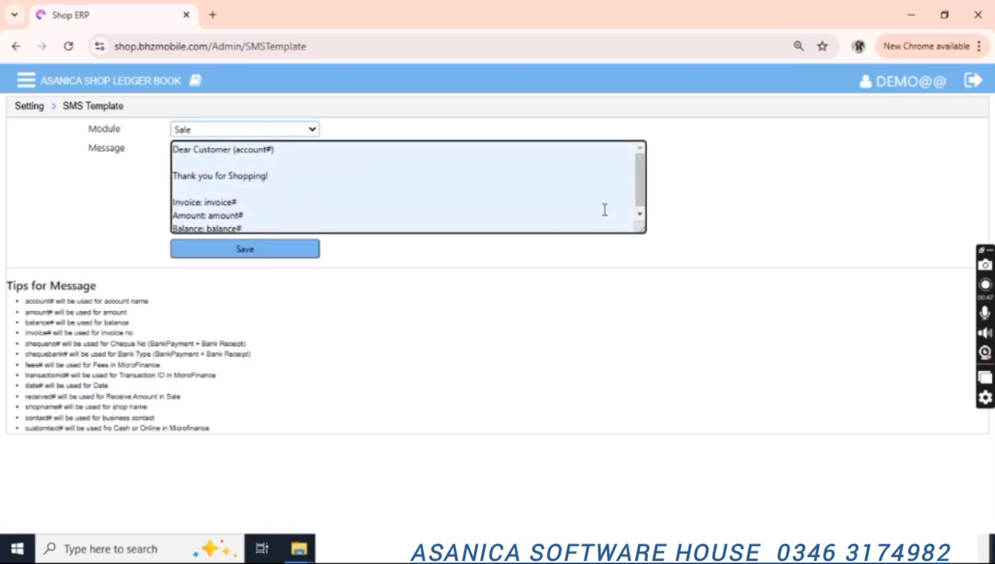
click(285, 399)
click(298, 231)
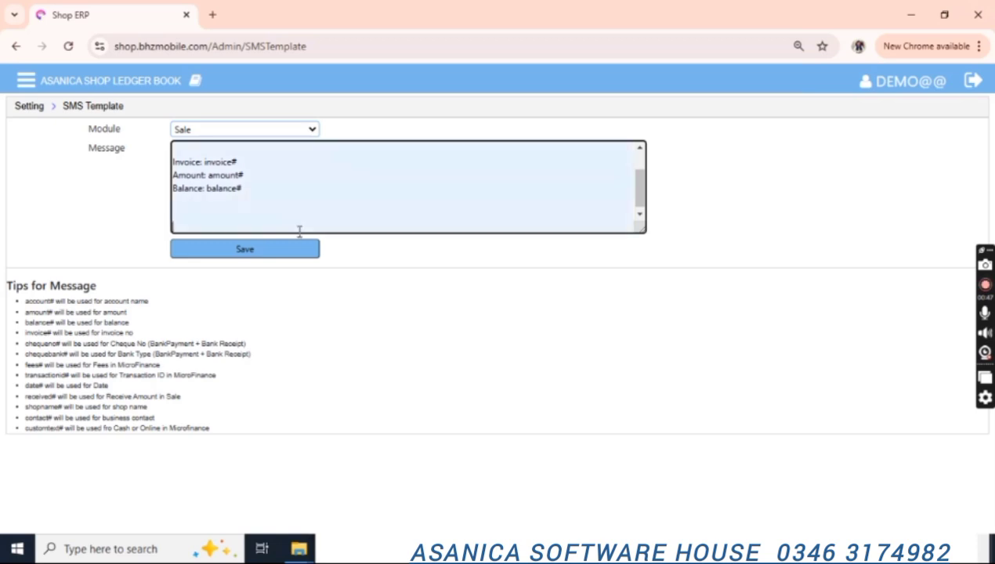
text(shopname#)
key(Return)
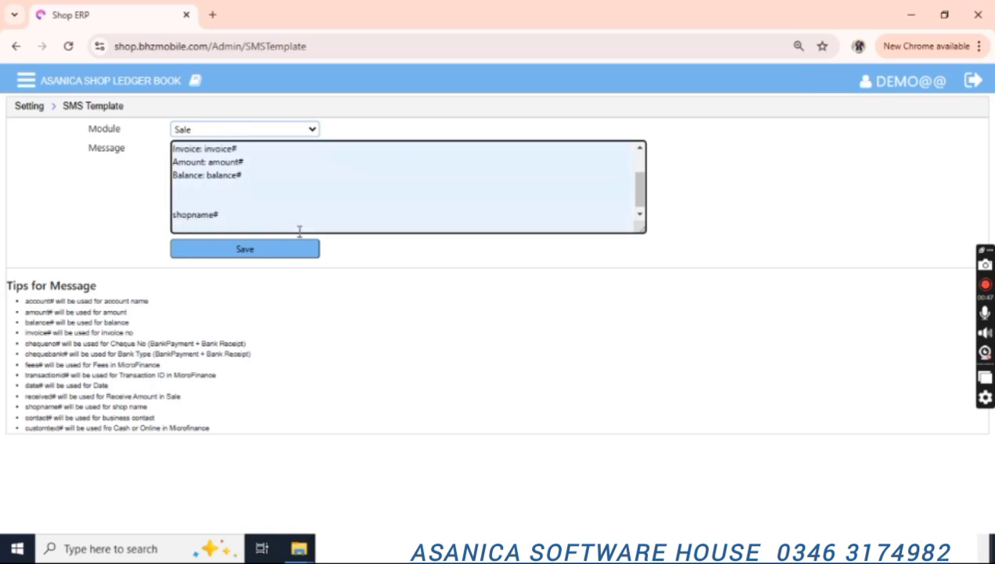
Insert the customtext# placeholder above shopname# and save the Sale SMS template.
click(25, 449)
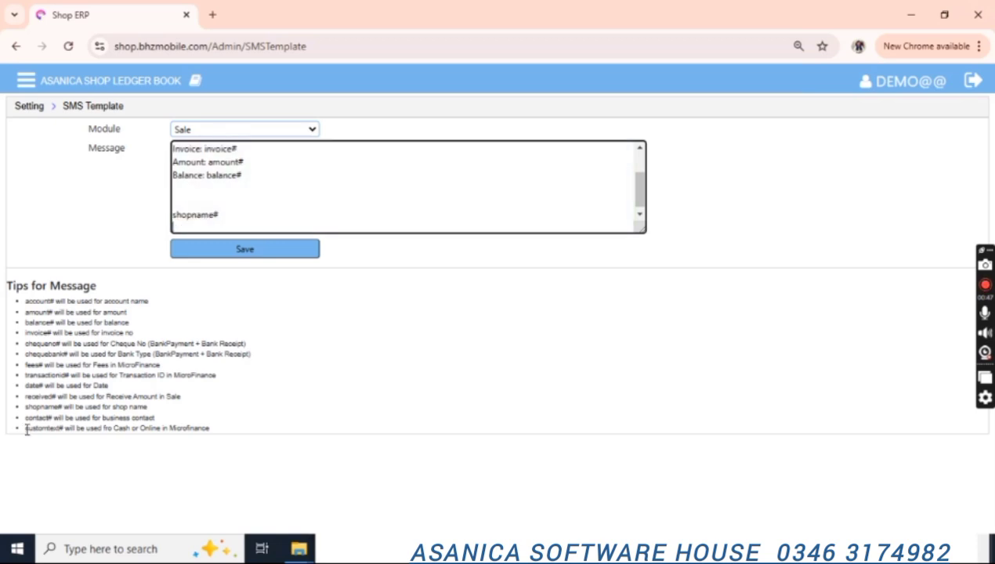
drag(26, 430, 64, 430)
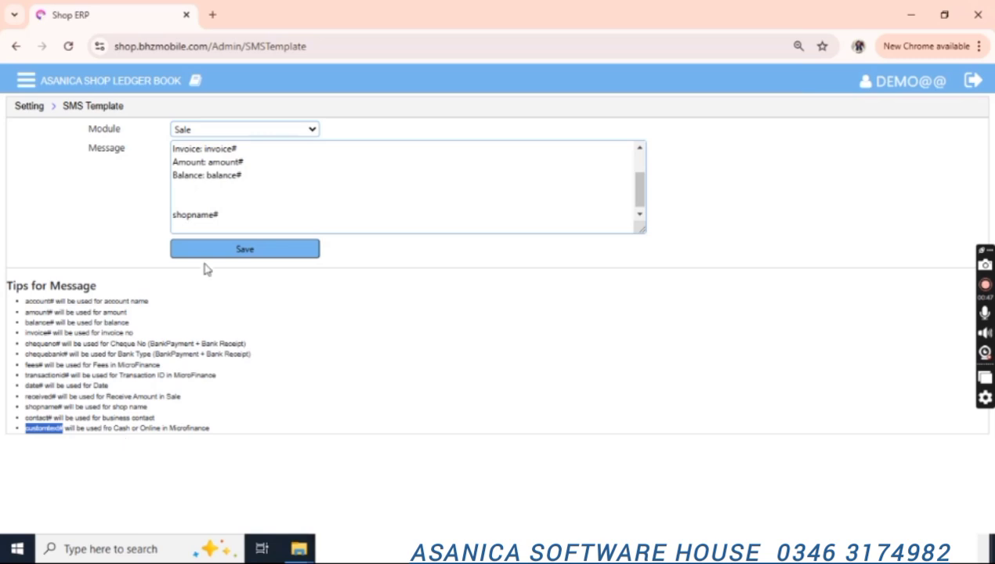
click(220, 192)
key(Return)
key(ctrl+v)
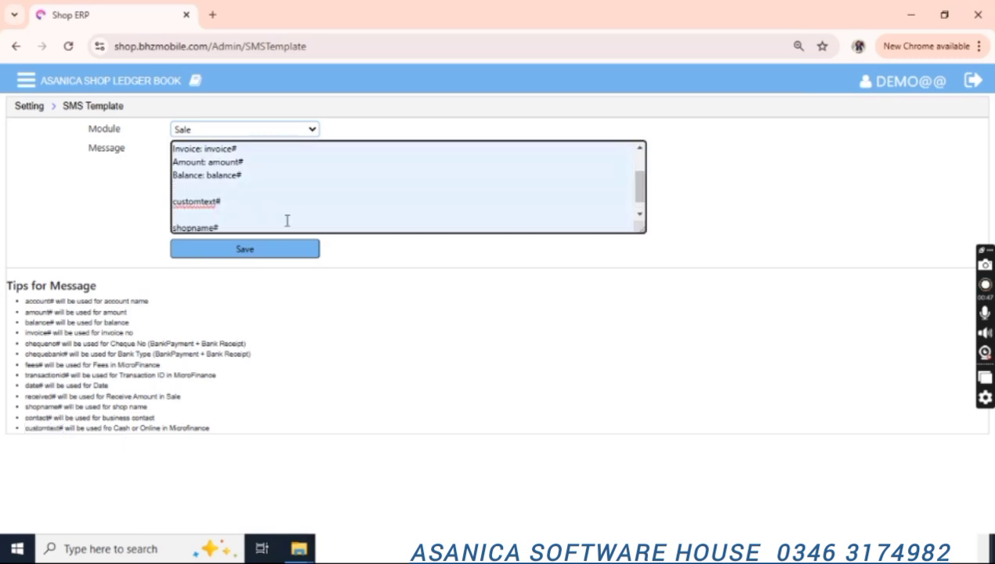
click(244, 252)
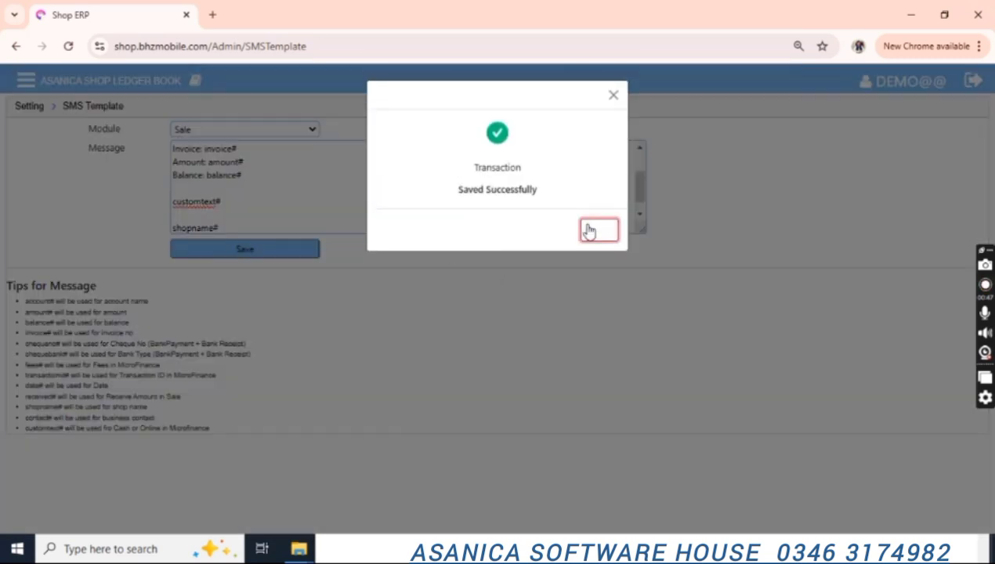
click(590, 230)
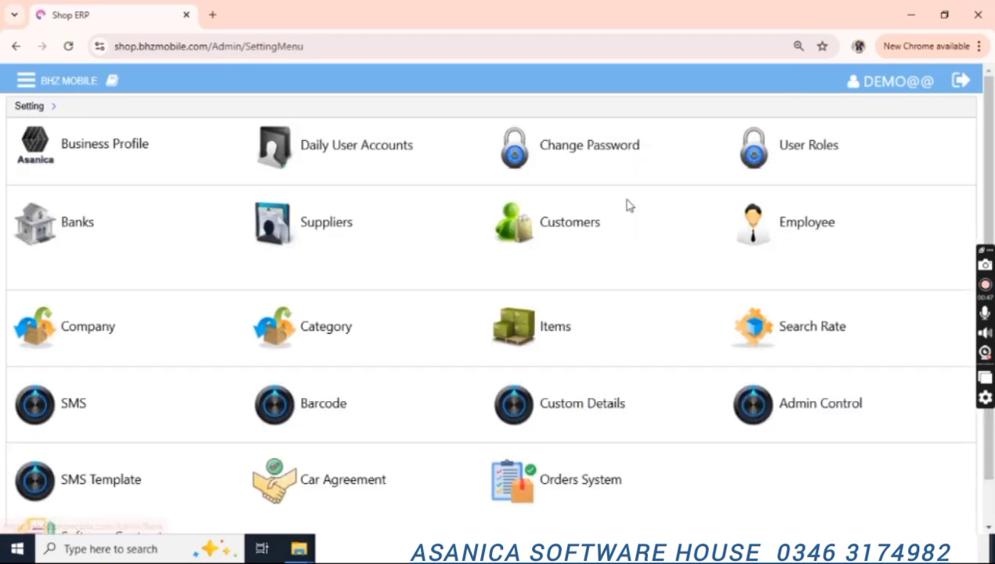
Go to Purchase > Purchase in the side menu for an empty invoice dated 14-Nov-2024.
scroll(970, 210, down, 1)
drag(970, 210, 992, 294)
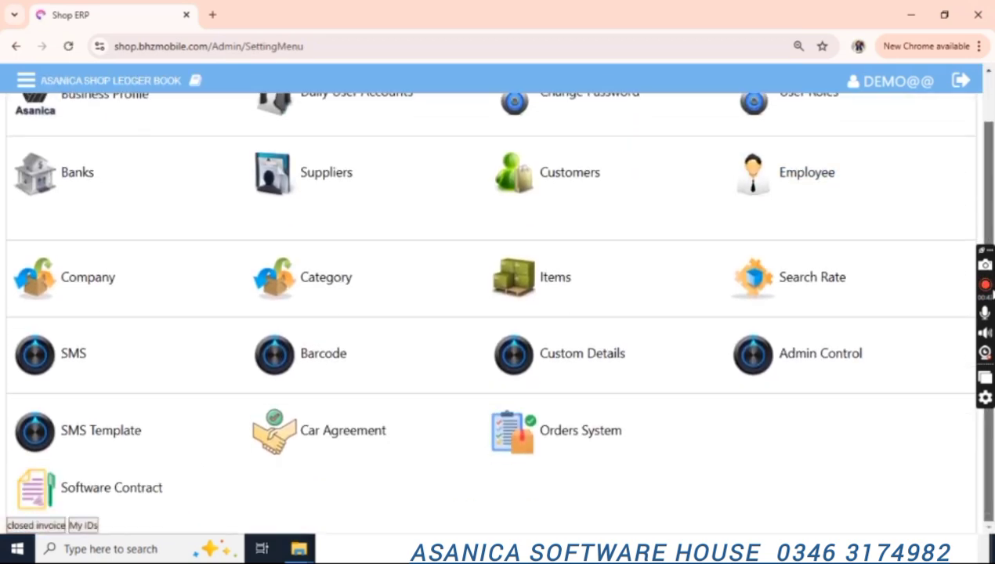
scroll(989, 294, up, 1)
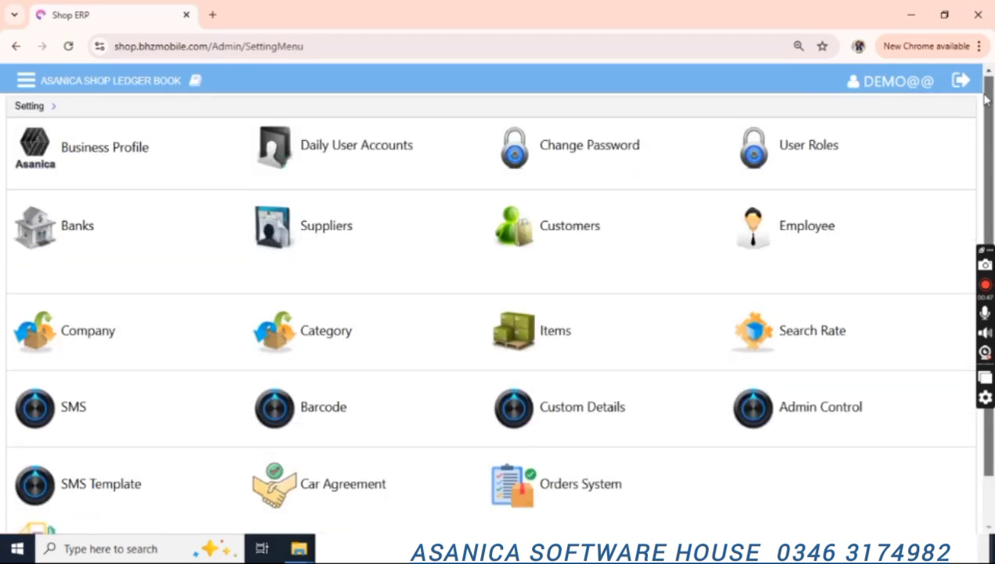
click(25, 86)
click(73, 255)
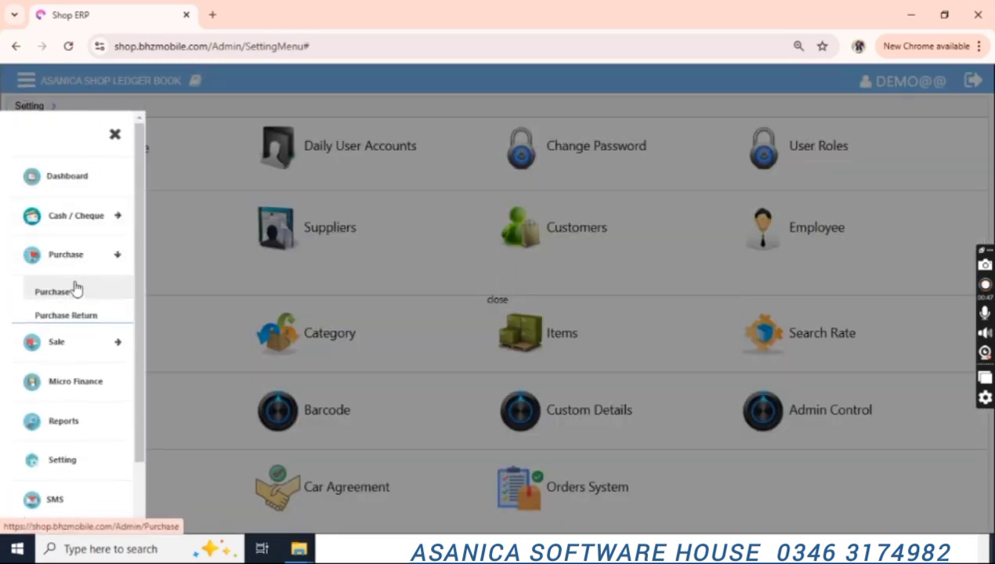
click(76, 290)
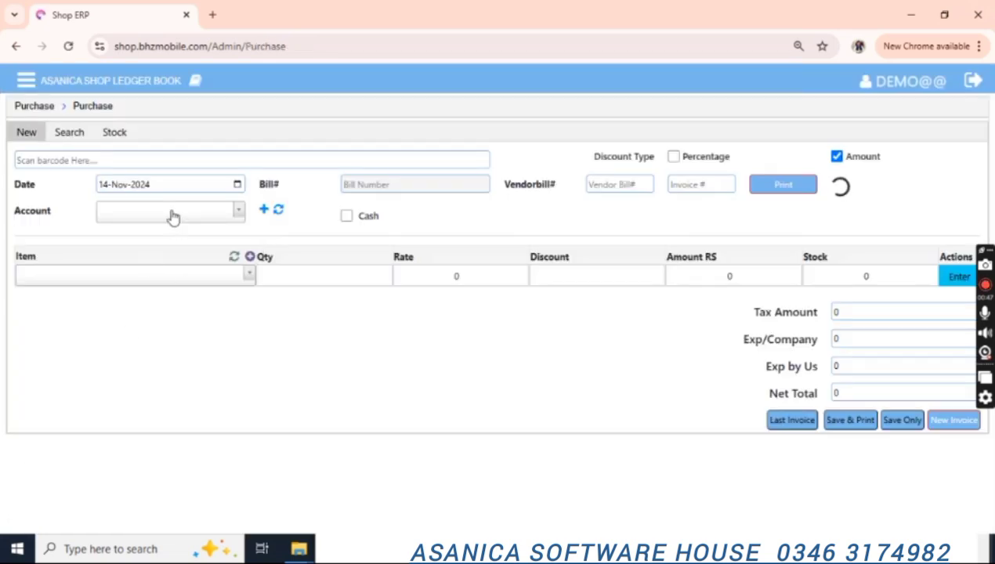
Set the purchase invoice account to Supplier1, leaving the cash option off.
click(164, 213)
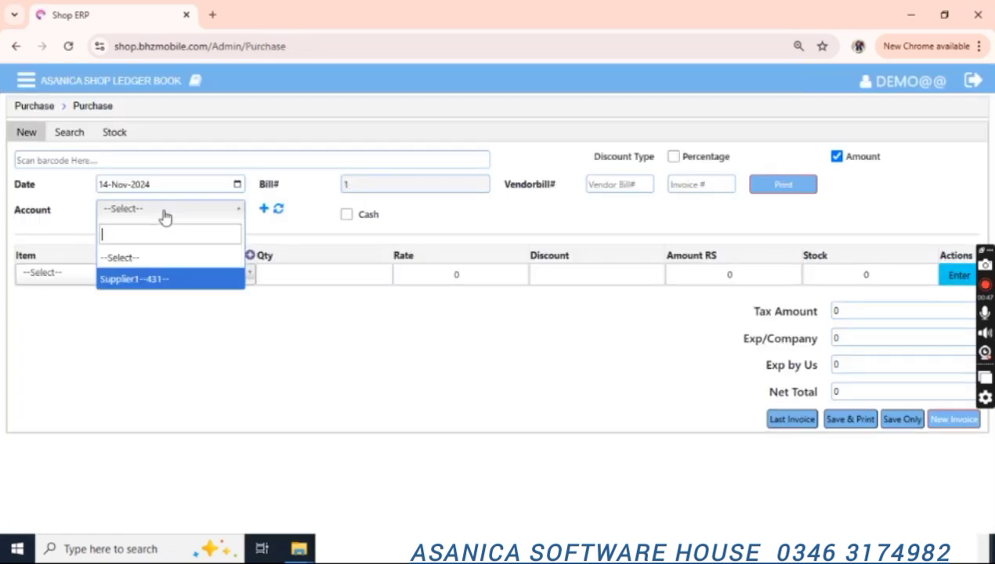
key(Return)
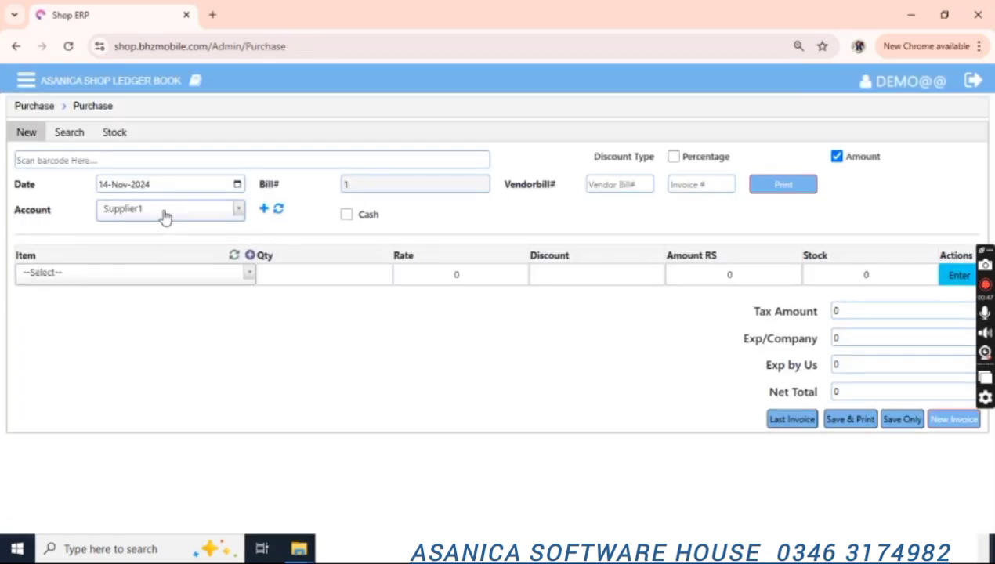
click(349, 219)
click(347, 219)
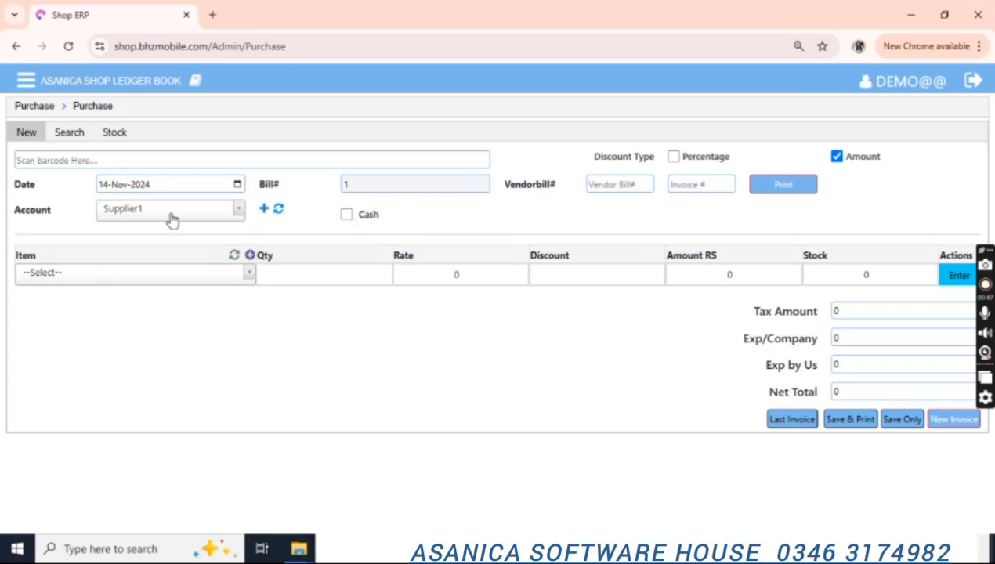
Add a line of 50 SuperBiscuit to the purchase invoice.
click(155, 282)
key(Down)
key(Return)
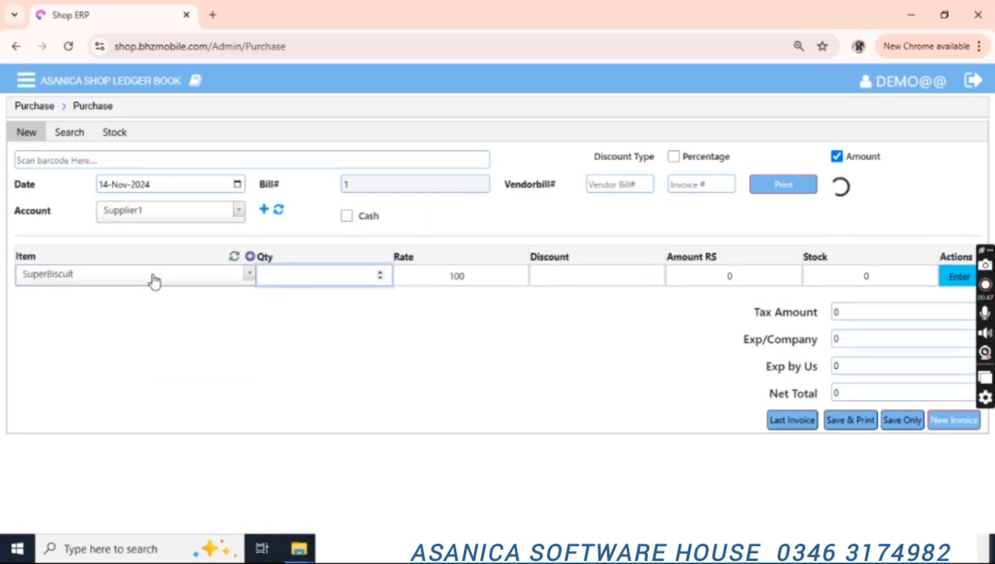
text(50)
key(Return)
key(Return)
key(Return)
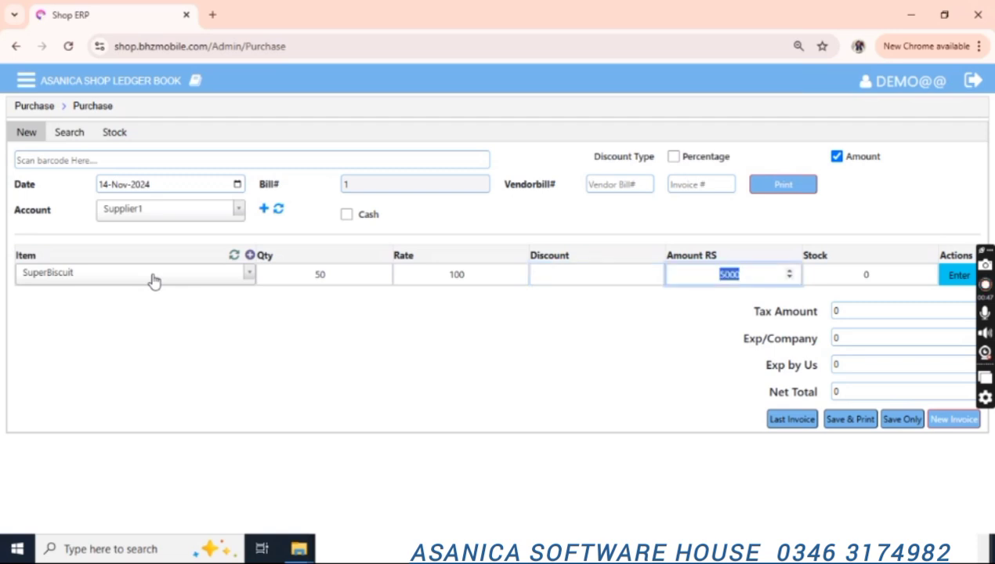
key(Return)
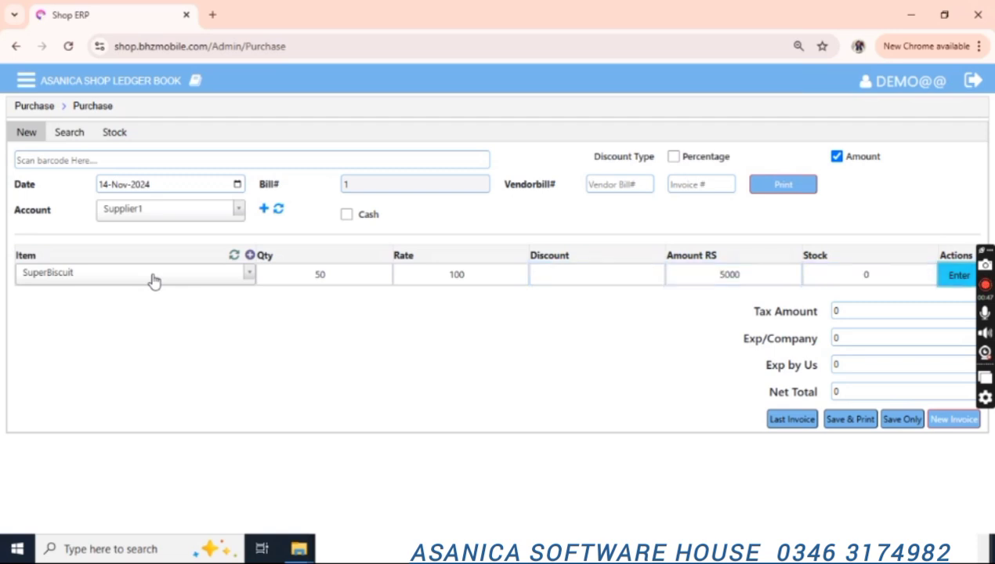
key(Return)
click(837, 333)
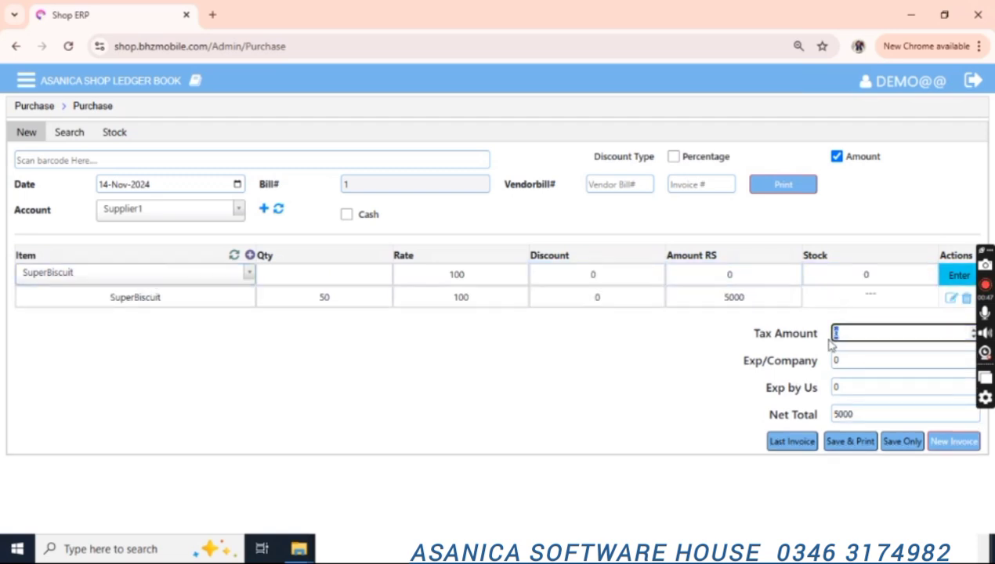
click(836, 357)
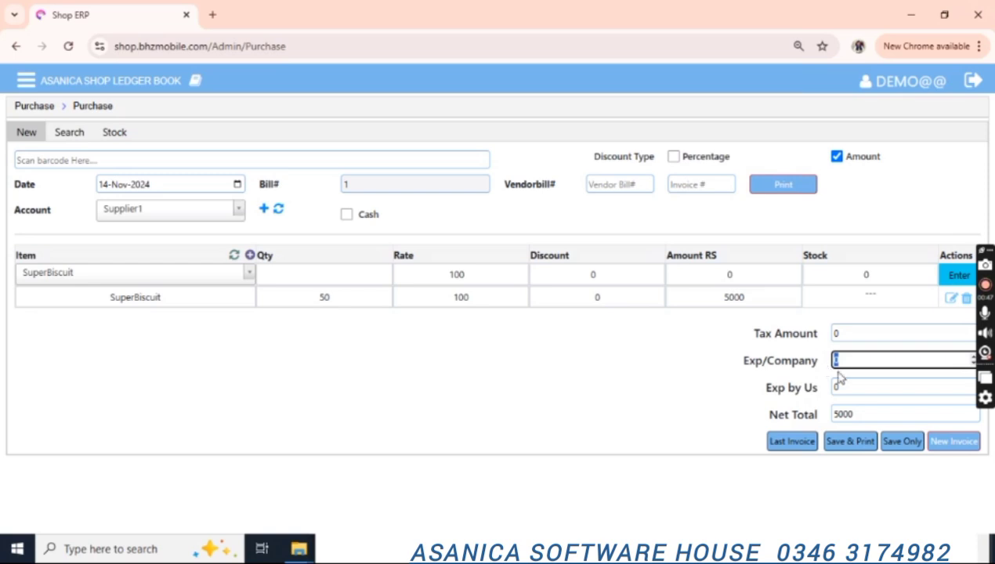
click(845, 414)
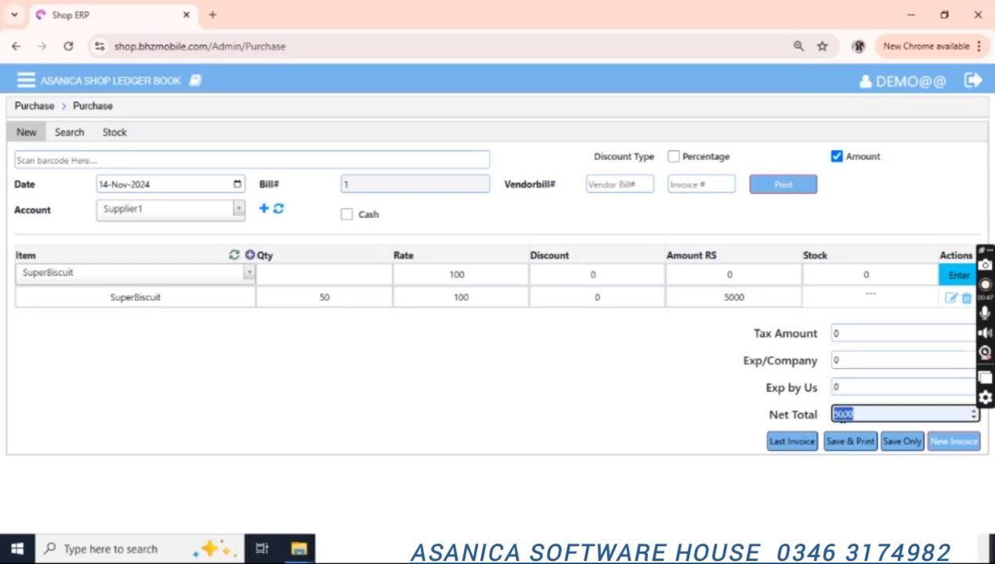
Add 50 Tuck Biscuit for a 9000 net total; Save & Print fails with a duplicate-bill error.
click(192, 276)
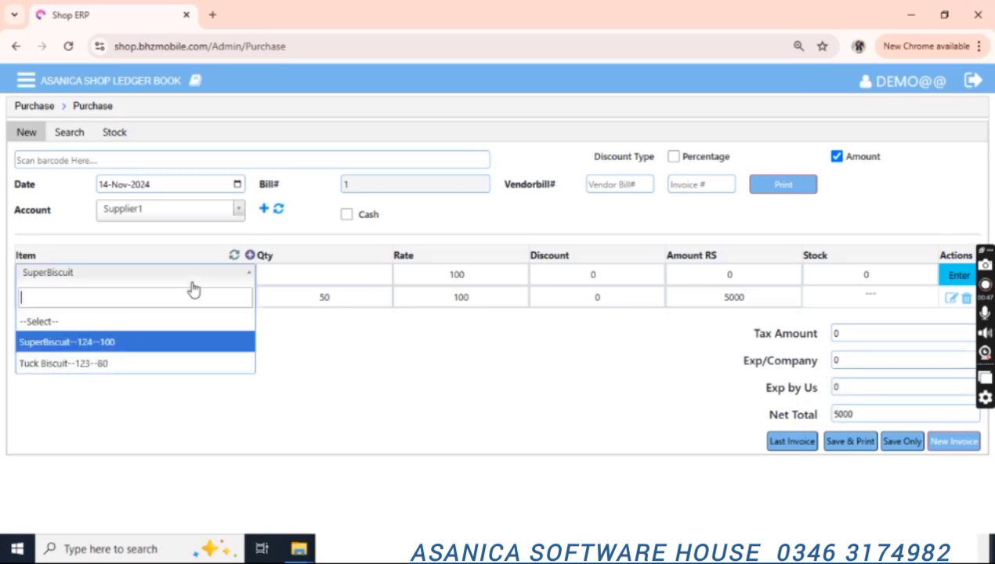
key(Down)
key(Return)
text(50)
key(Return)
key(Return)
key(Return)
key(Return)
key(Return)
key(Return)
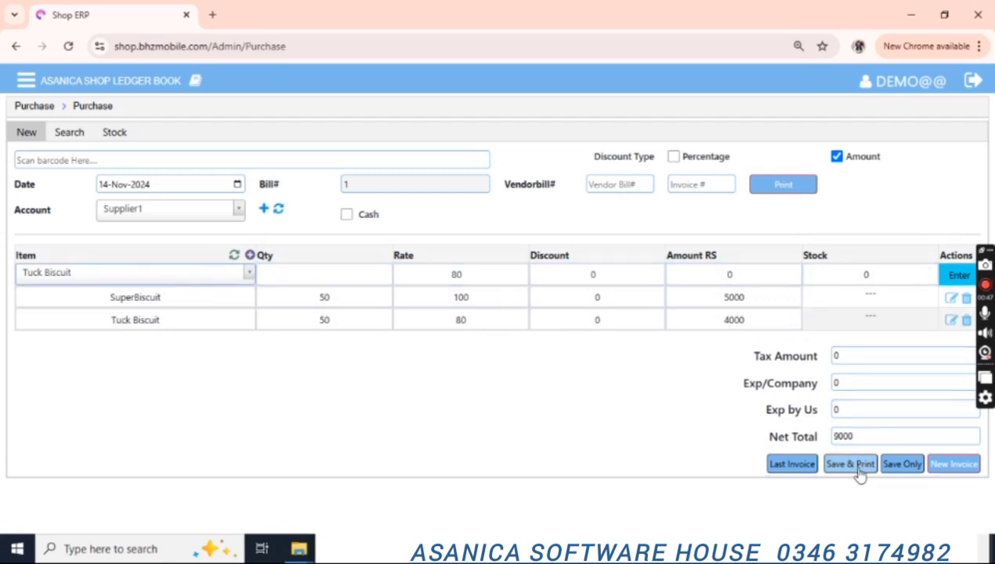
click(854, 466)
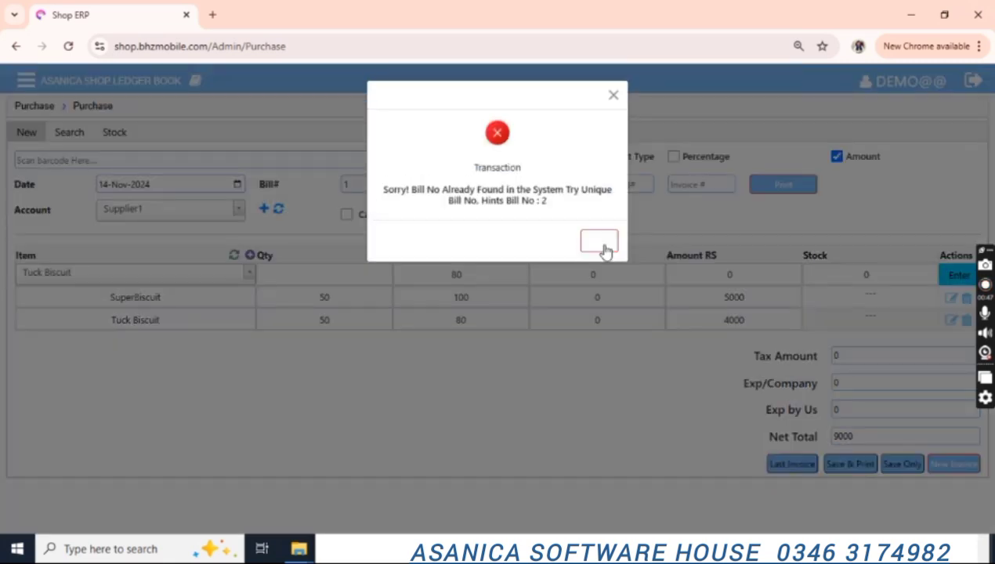
click(600, 241)
click(26, 80)
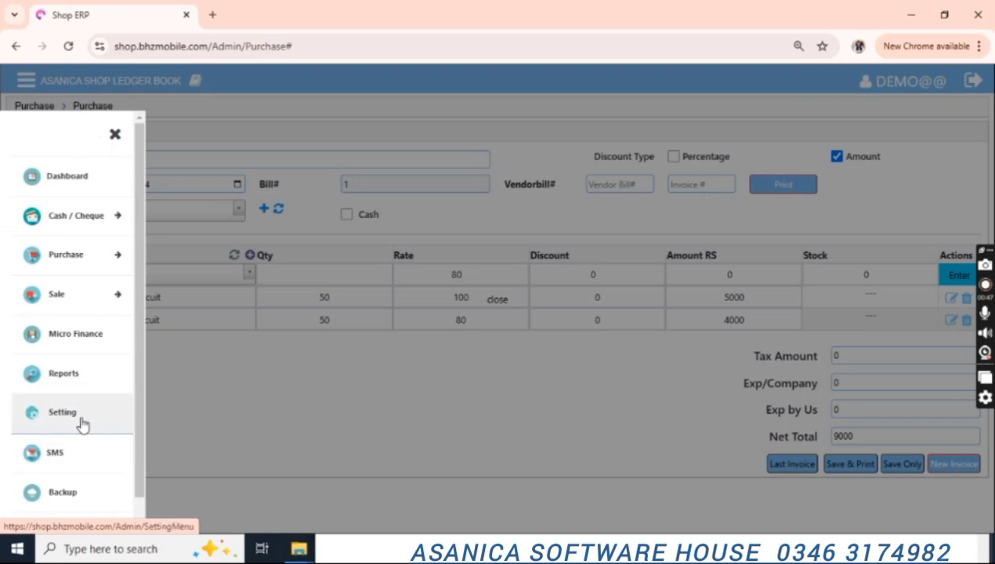
Close the pending open invoice from Settings and reopen the Purchase page.
click(84, 420)
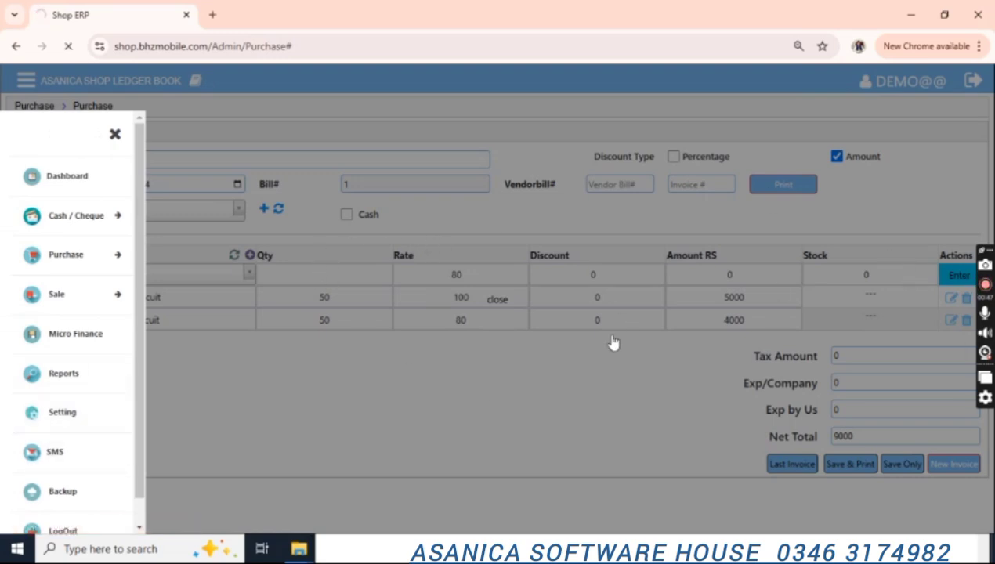
scroll(417, 316, down, 1)
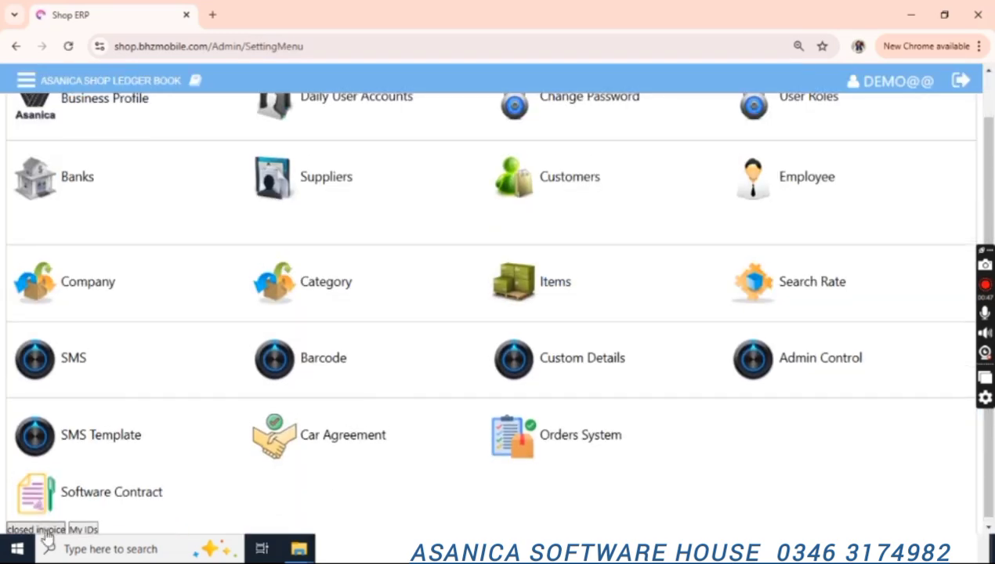
click(42, 529)
click(598, 233)
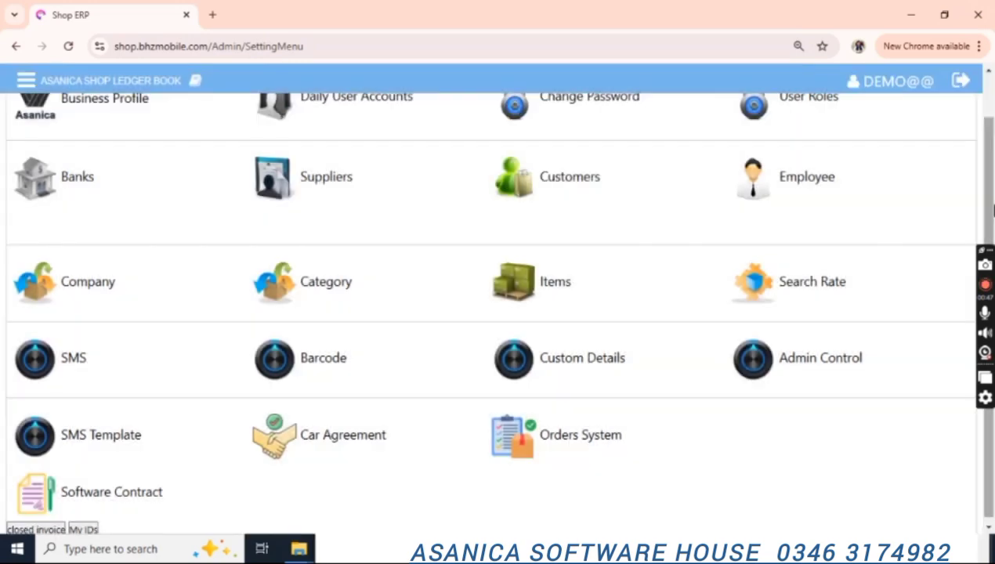
click(26, 80)
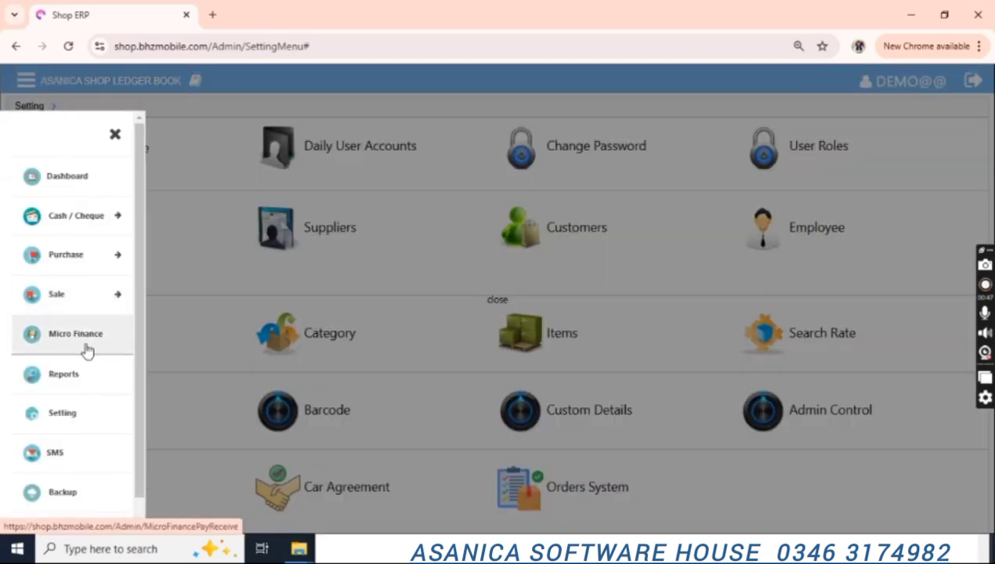
click(72, 257)
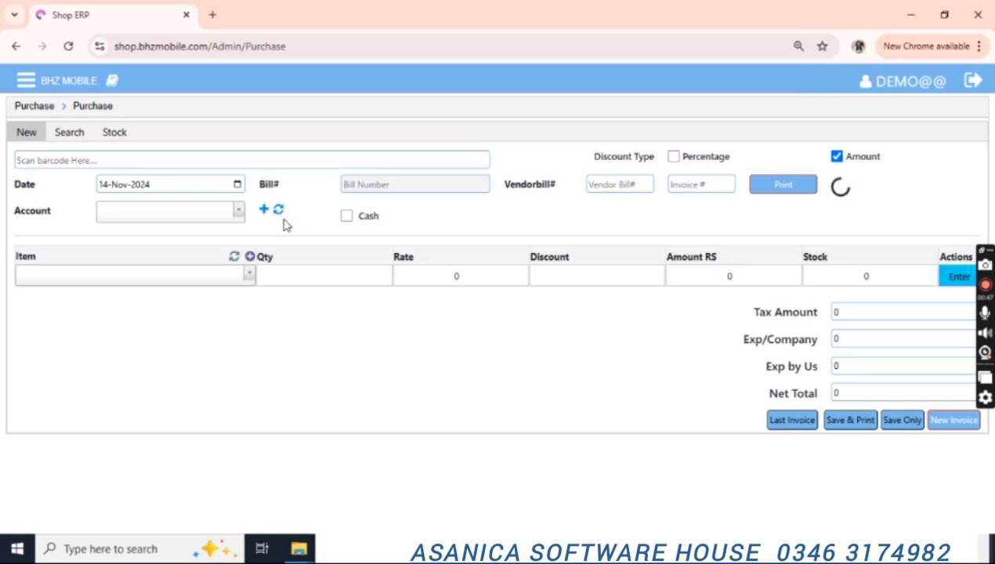
Choose Supplier1 as the account and add 50 SuperBiscuit to the invoice.
click(165, 211)
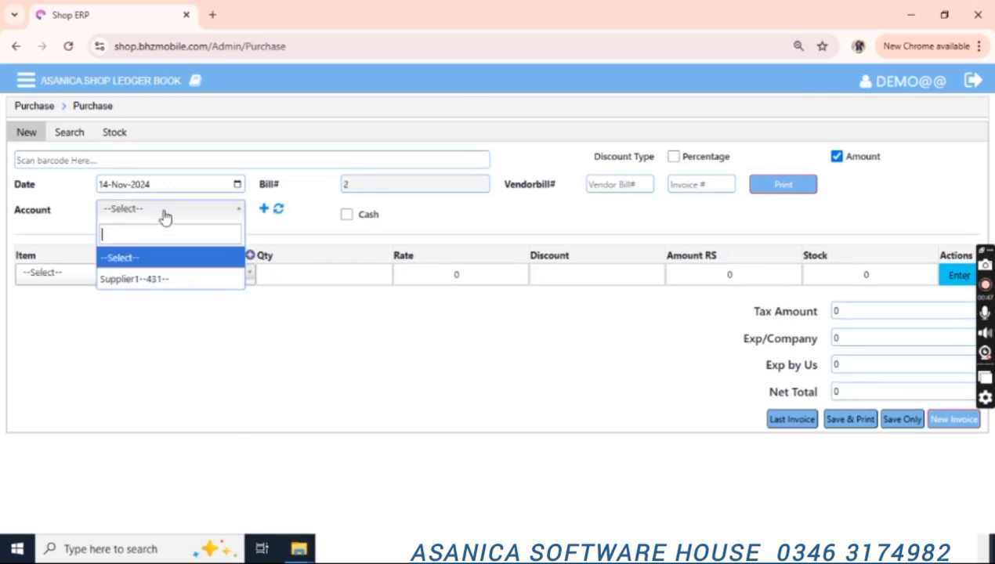
key(Down)
key(Return)
click(154, 283)
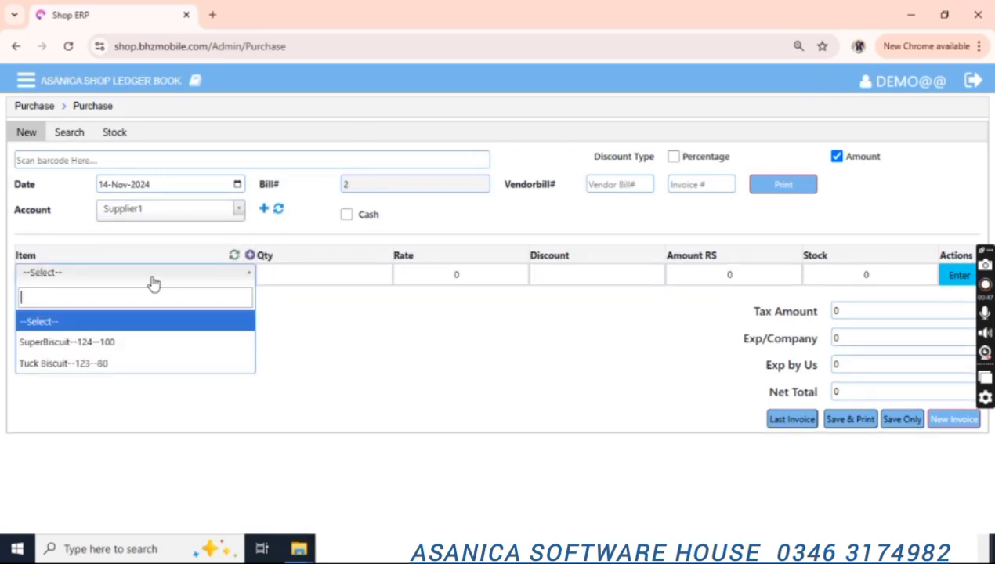
key(Down)
key(Return)
text(50)
key(Tab)
Add 50 Tuck Biscuit and Save & Print purchase bill 2, totalling 9000.
key(Tab)
key(Tab)
key(Return)
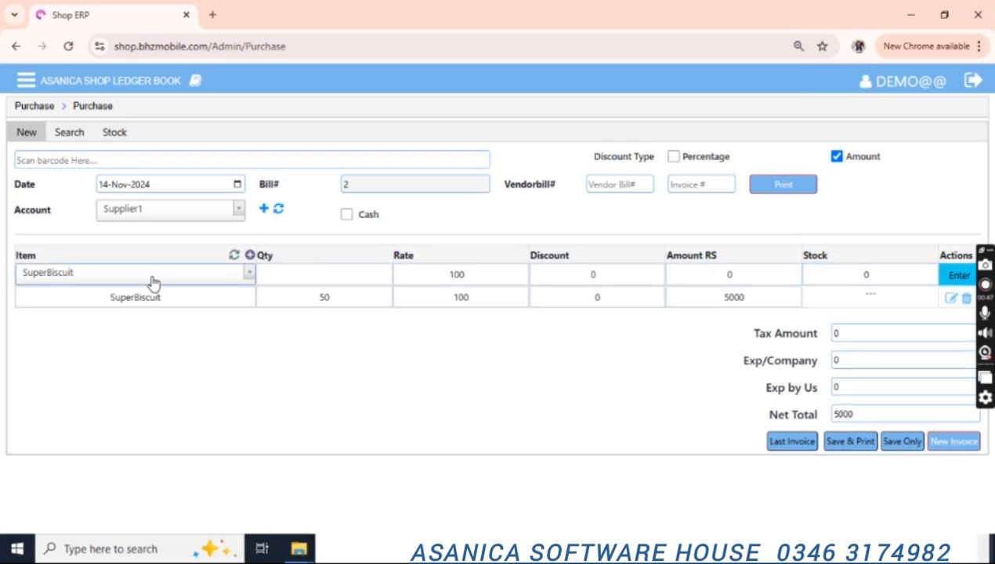
click(153, 283)
key(Down)
key(Return)
text(50)
key(Tab)
key(Tab)
key(Tab)
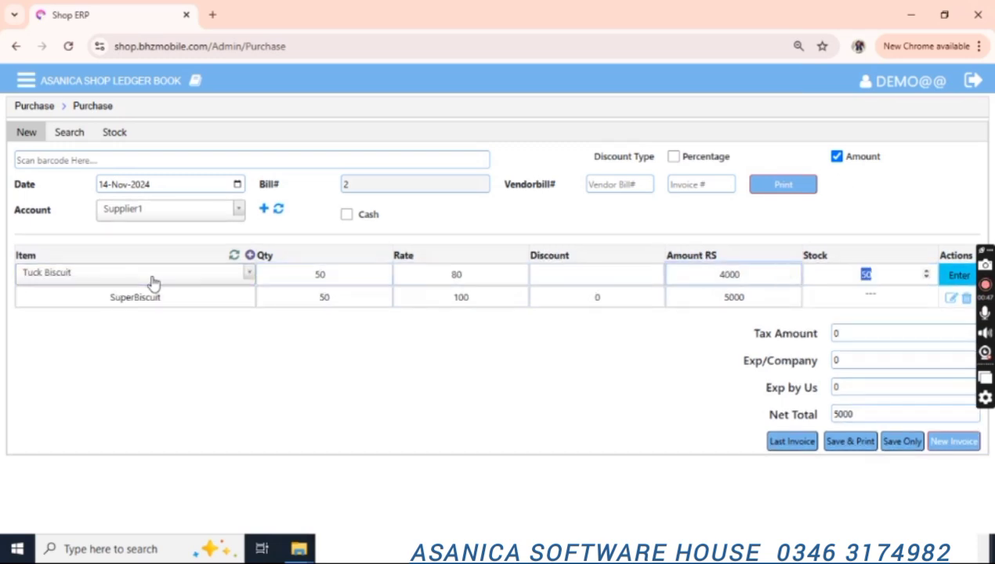
key(Return)
click(850, 467)
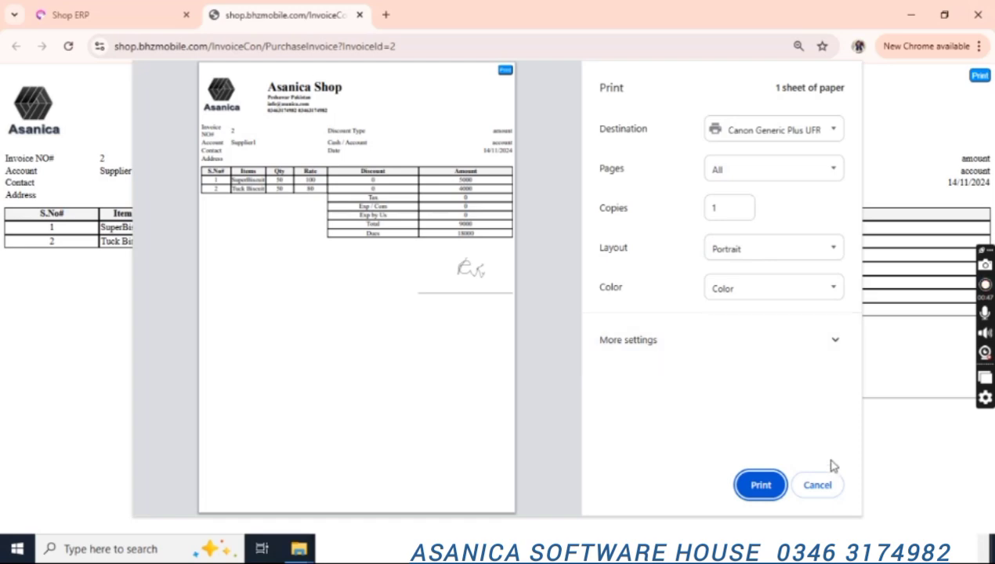
Cancel the printout and list purchases by date, showing bills 1 and 2 totalling 18000.
click(819, 485)
click(133, 8)
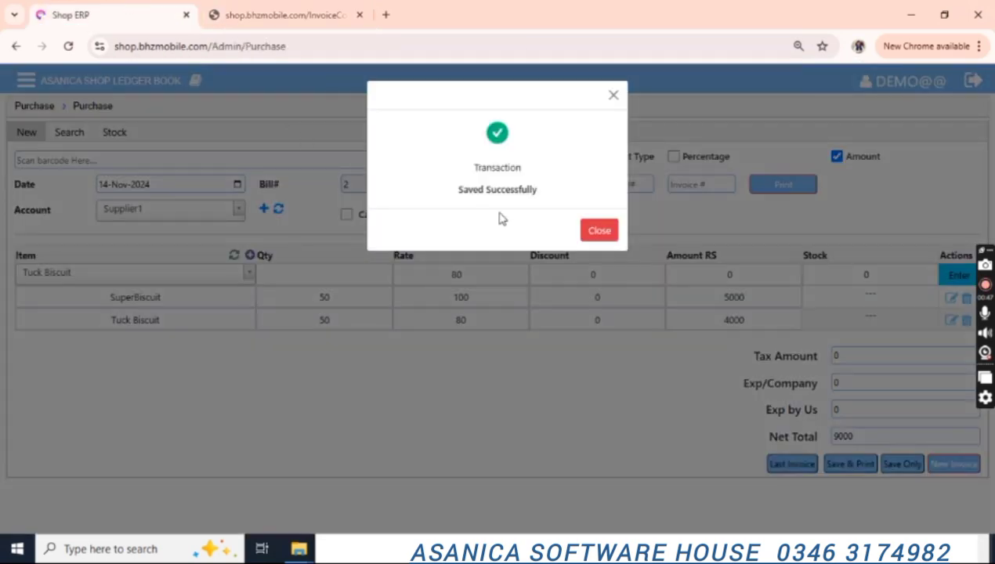
click(604, 233)
click(72, 133)
click(400, 188)
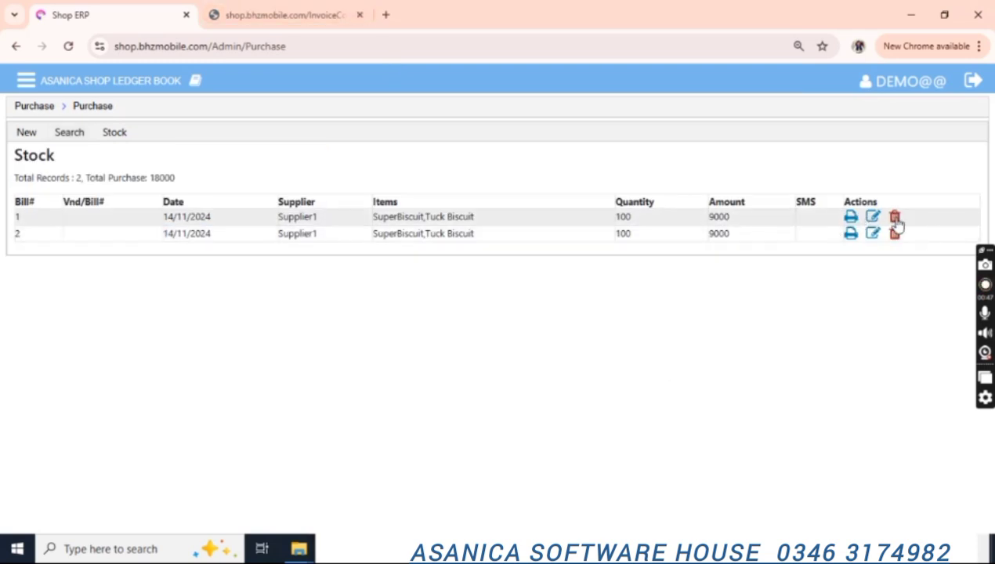
Go to Purchase > Purchase Return from the side menu.
click(30, 82)
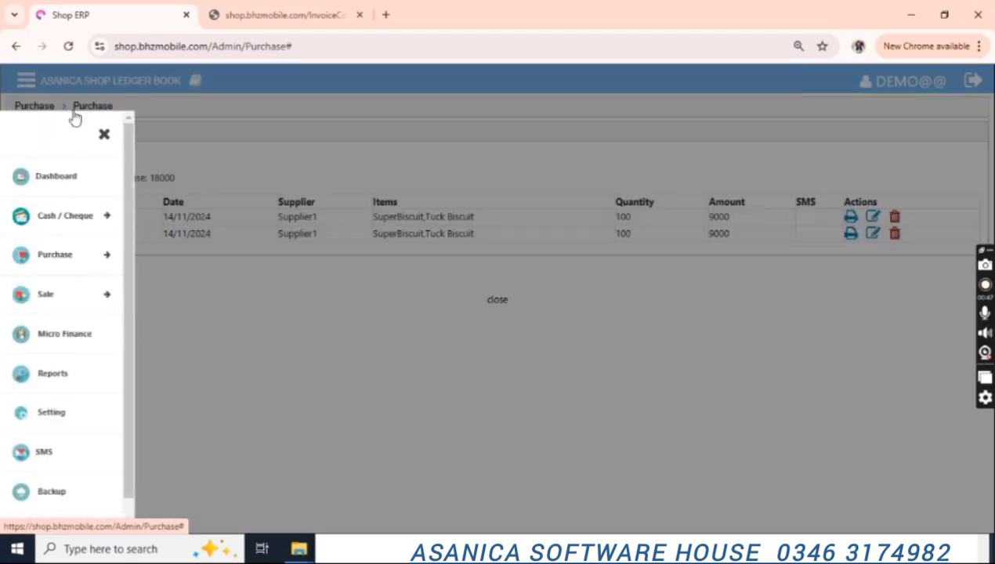
click(78, 257)
click(69, 314)
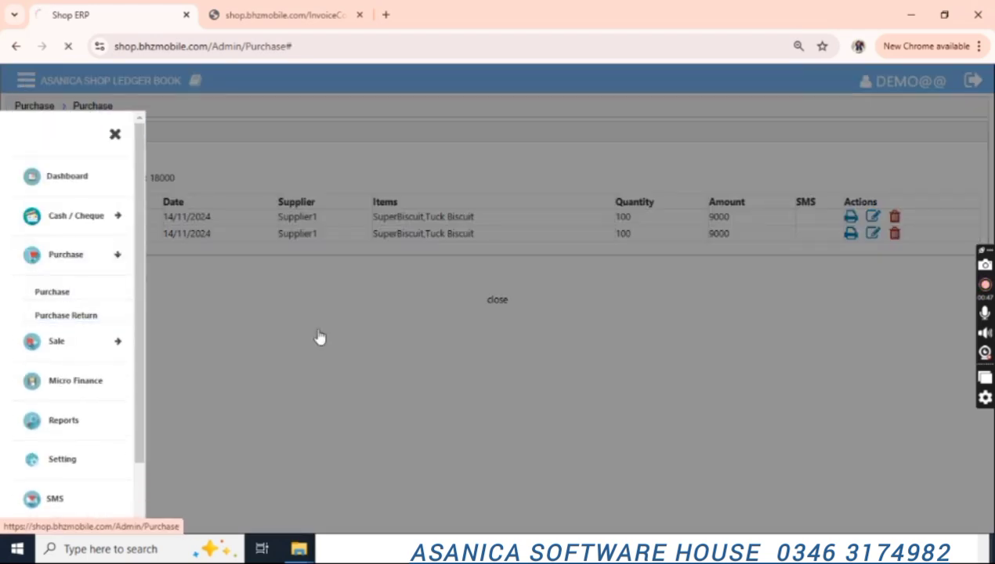
Enter a Supplier1 return line of 5 SuperBiscuit at 100, amounting to 500.
click(186, 219)
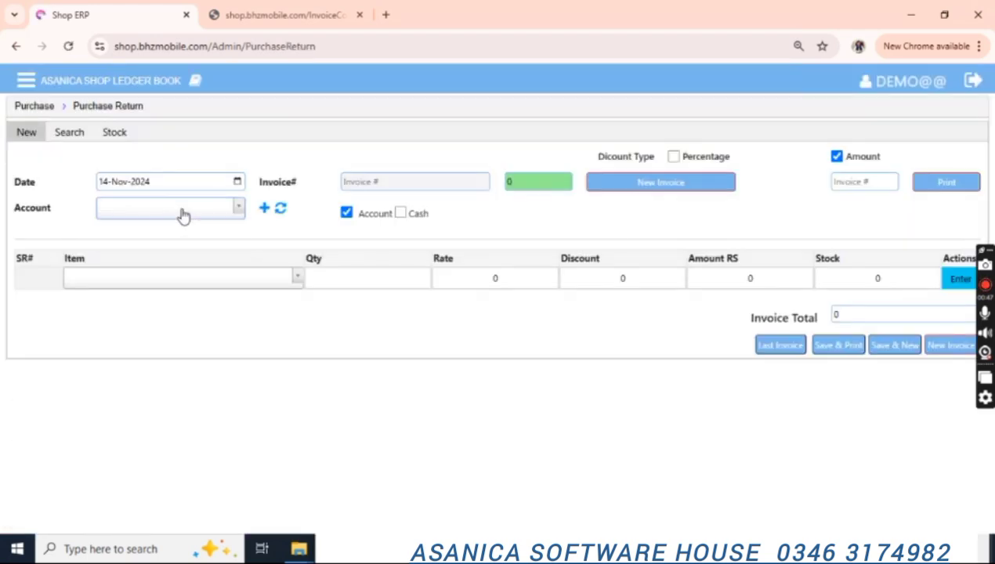
click(208, 220)
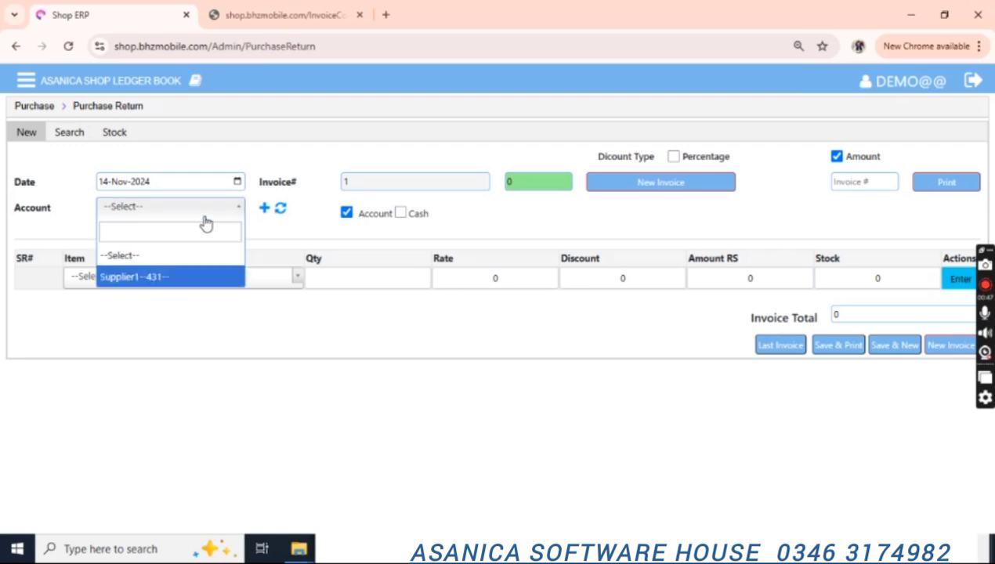
key(Return)
click(182, 284)
key(Return)
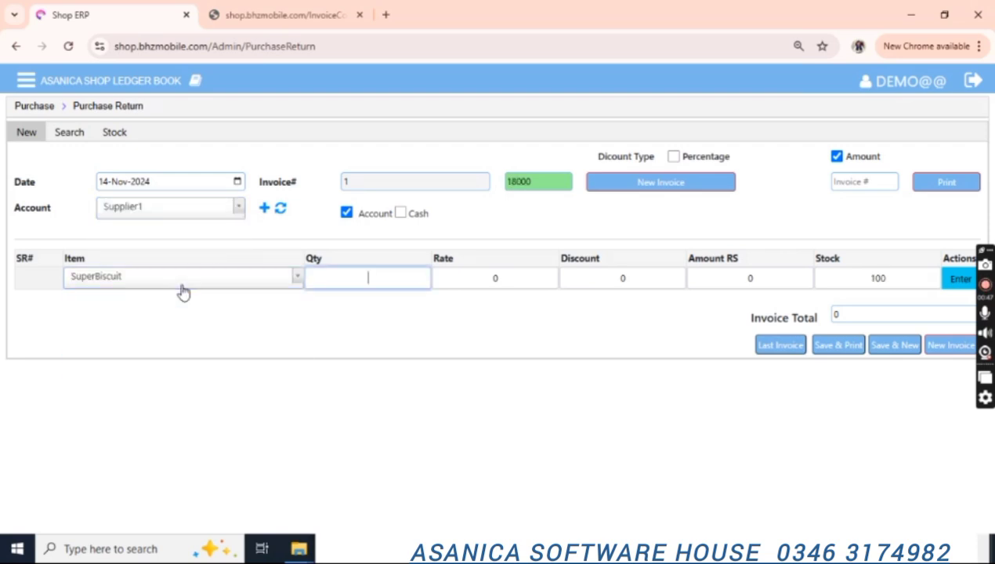
key(Return)
key(Return)
key(Return)
key(Return)
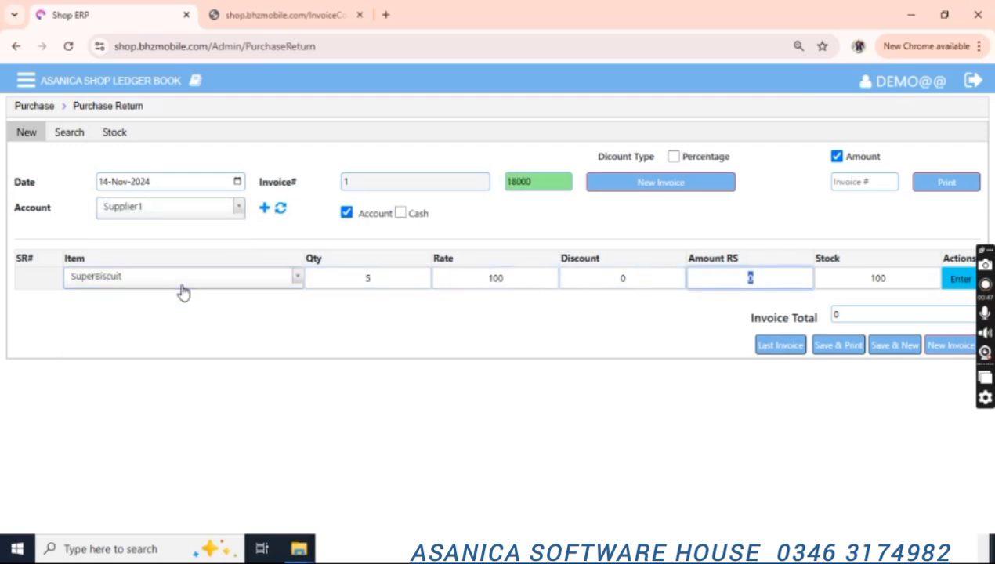
key(Return)
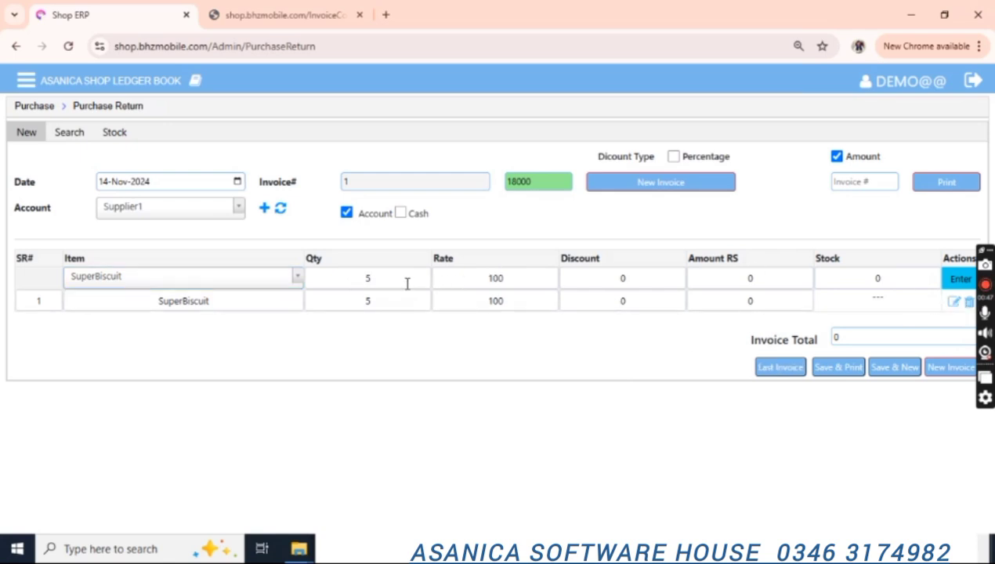
click(493, 282)
key(Return)
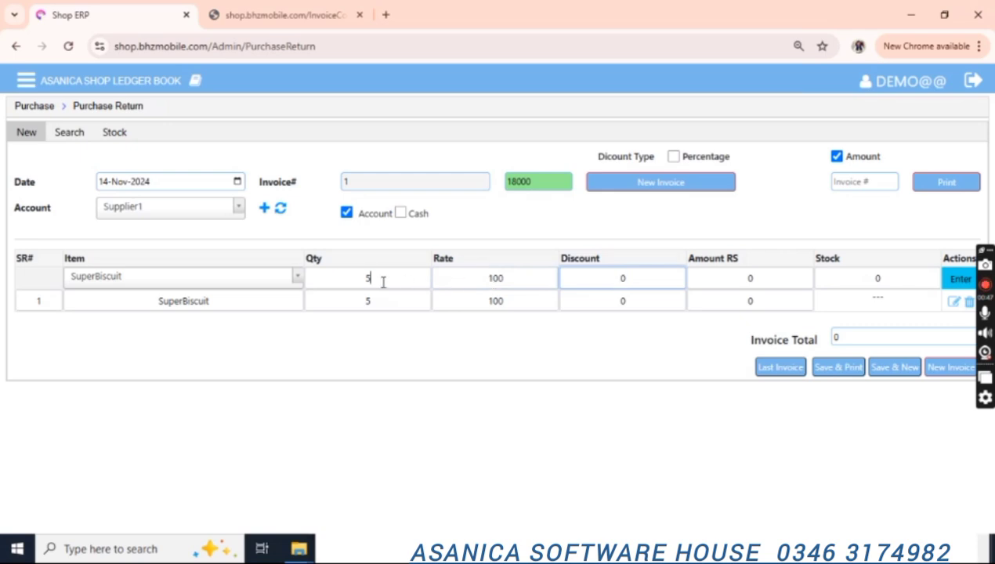
click(383, 282)
key(Return)
key(Return)
key(Return)
key(Return)
key(Return)
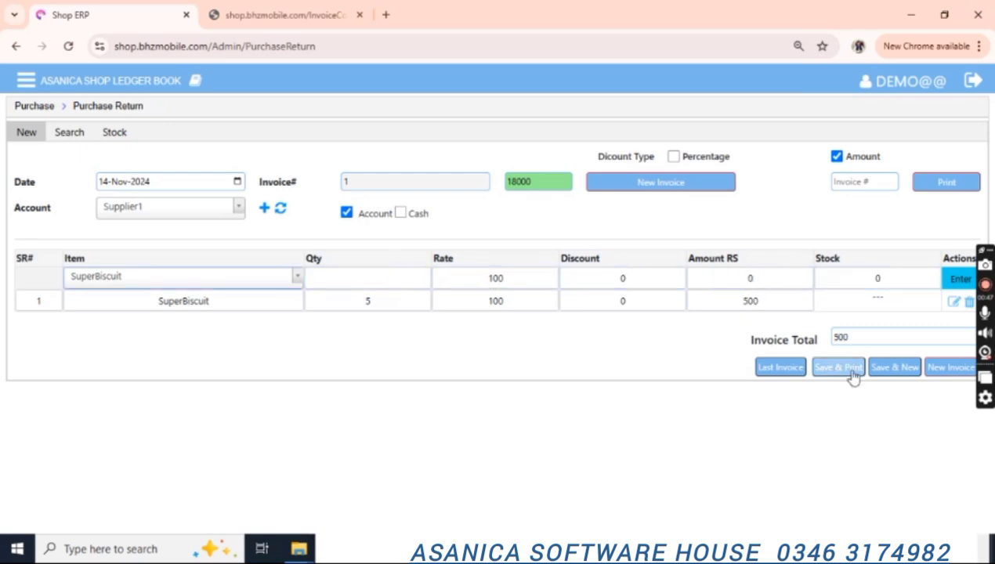
Save the purchase return and list saved returns by date.
click(896, 369)
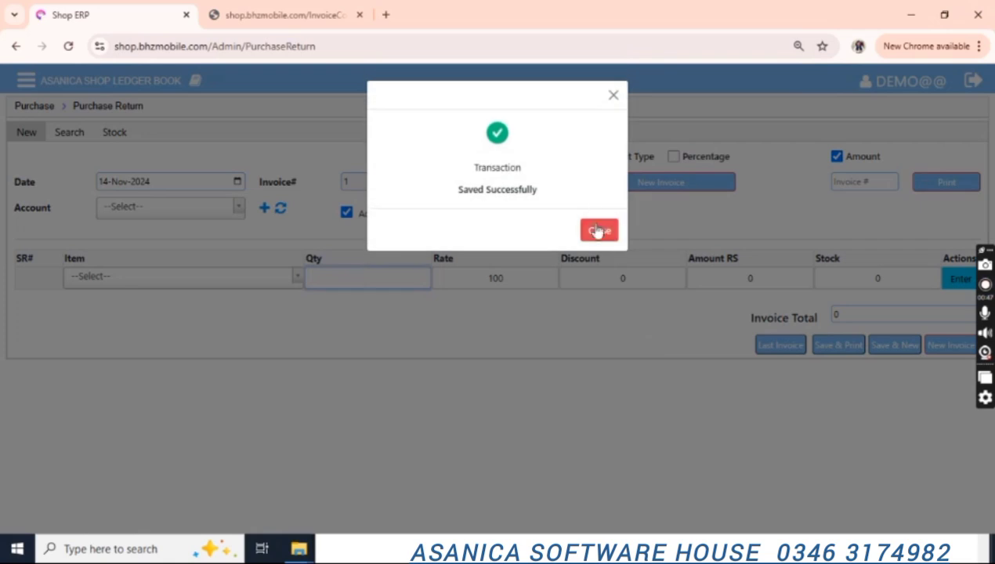
click(597, 229)
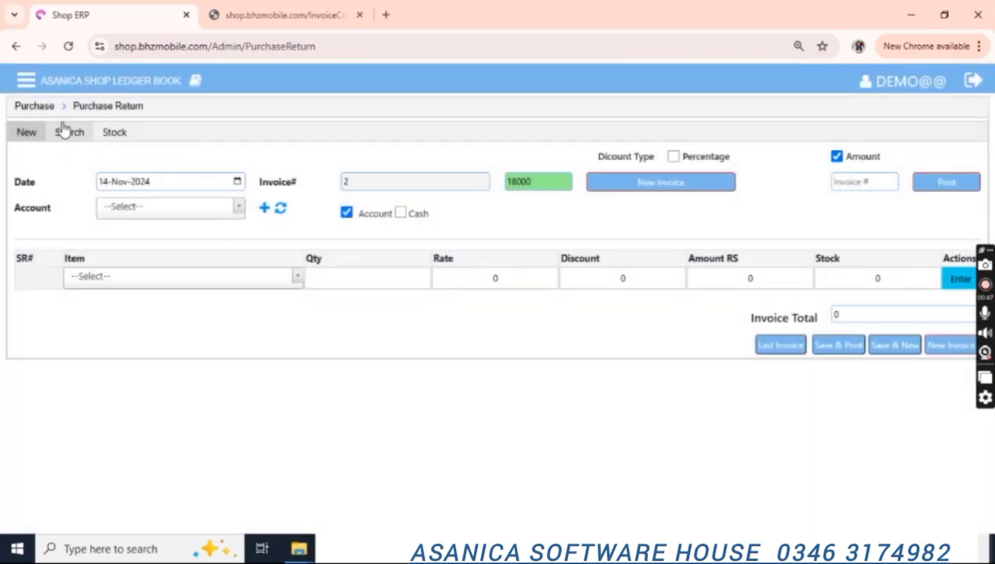
click(64, 130)
click(388, 184)
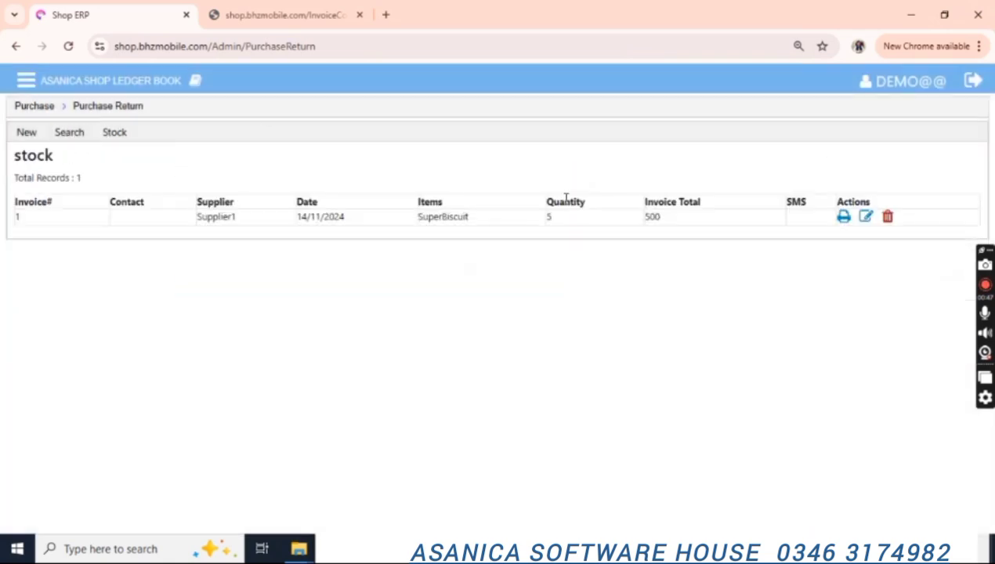
Open Sale > Sale and add a line of 2 SuperBiscuit at 110, totalling 220.
click(28, 82)
click(85, 296)
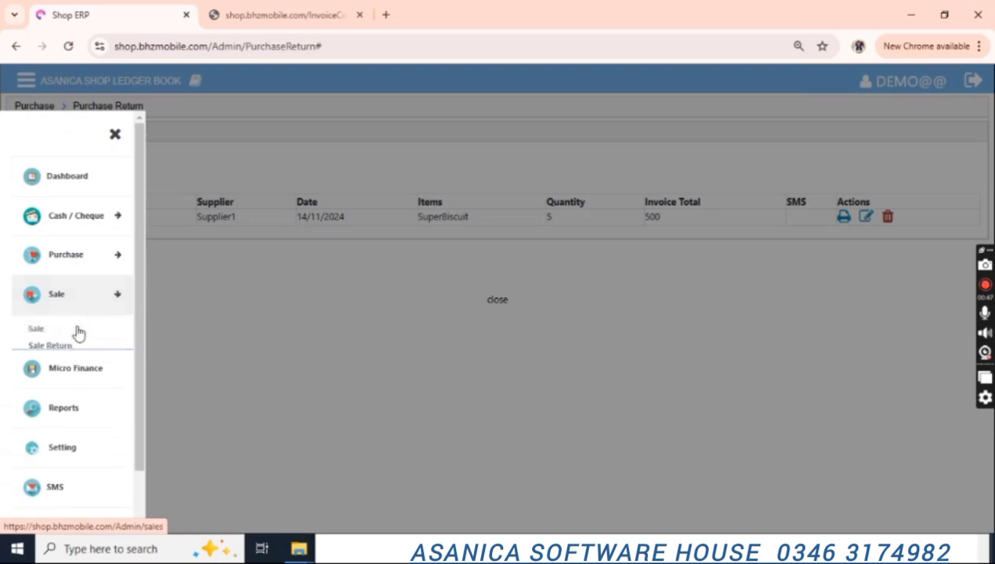
click(75, 332)
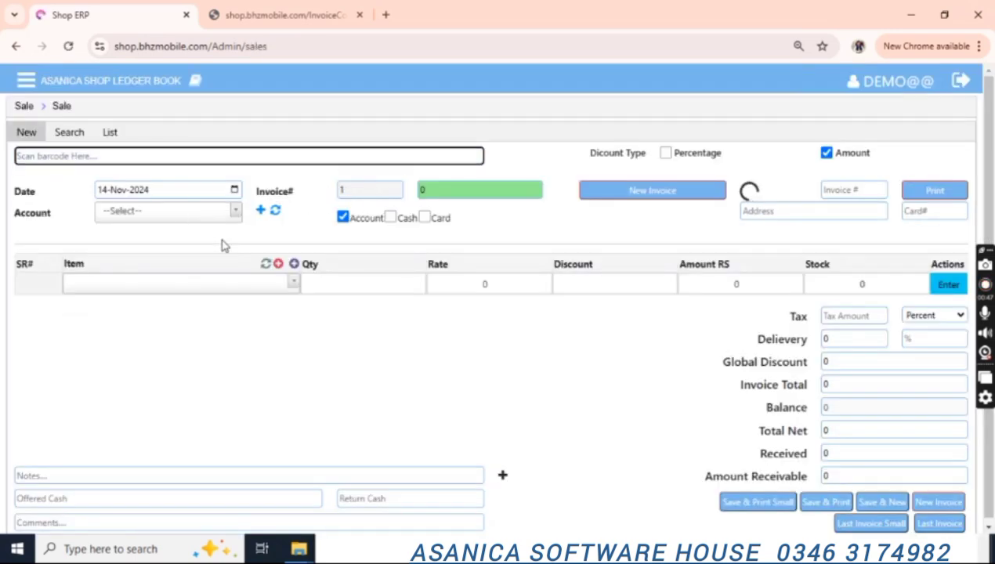
click(176, 291)
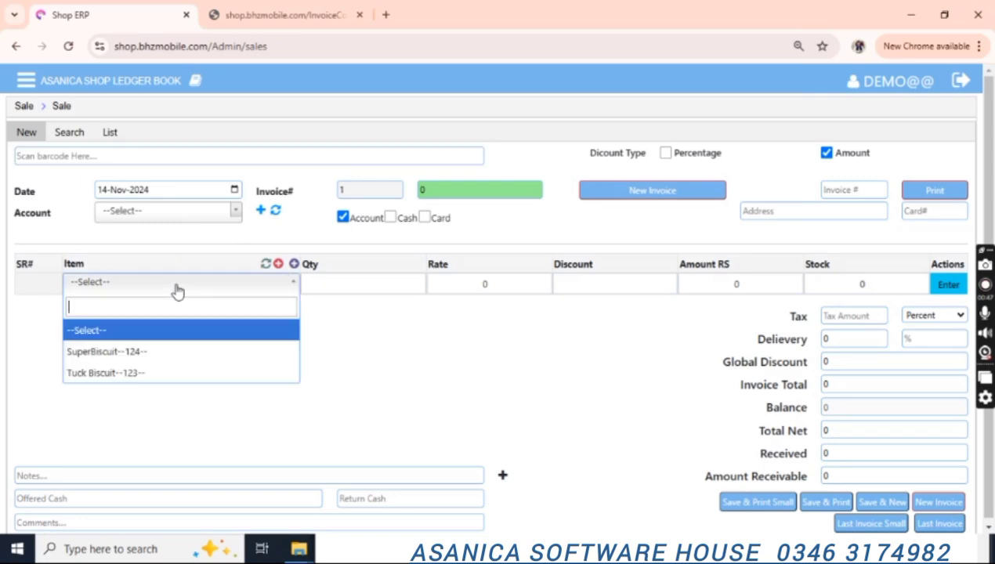
key(Down)
key(Return)
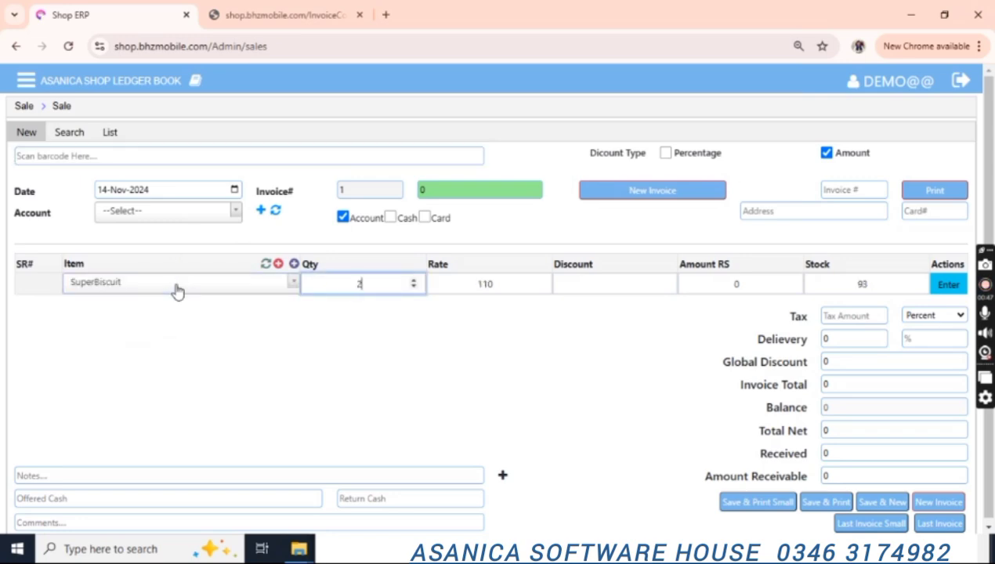
key(Return)
key(Return)
key(Return)
key(Return)
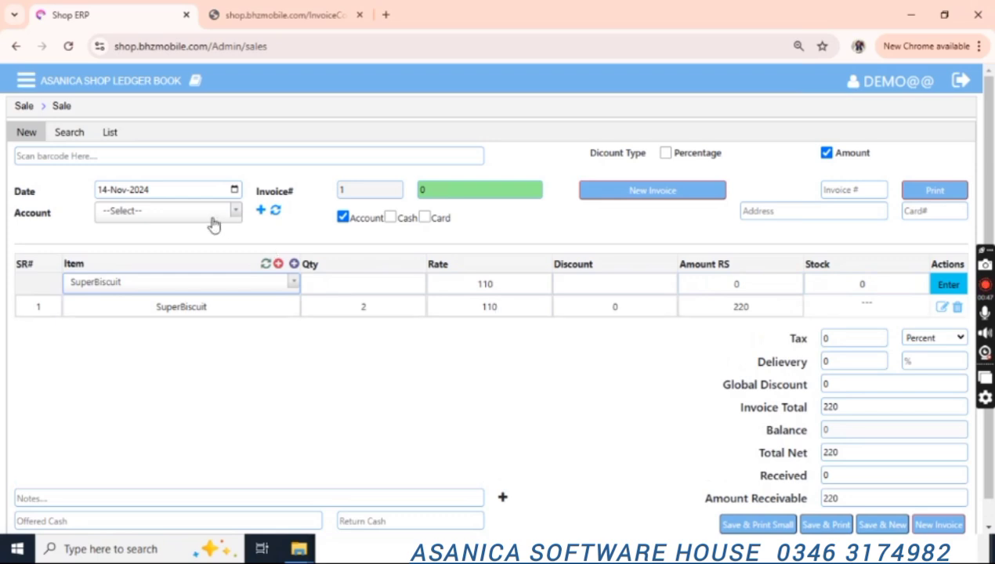
Charge the sale to an account and select Customer1 as the buyer.
click(390, 218)
click(562, 211)
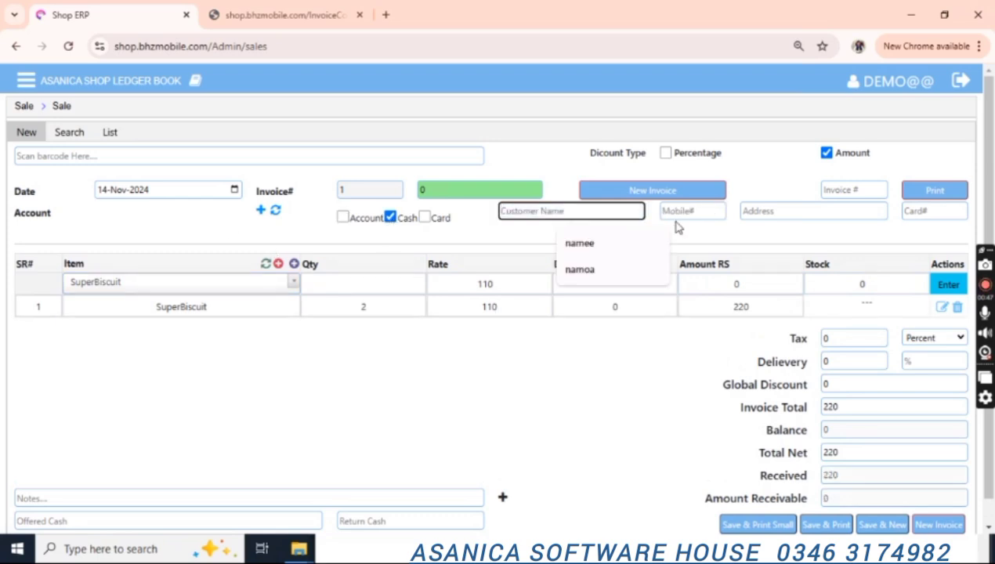
scroll(781, 217, down, 1)
scroll(782, 216, up, 1)
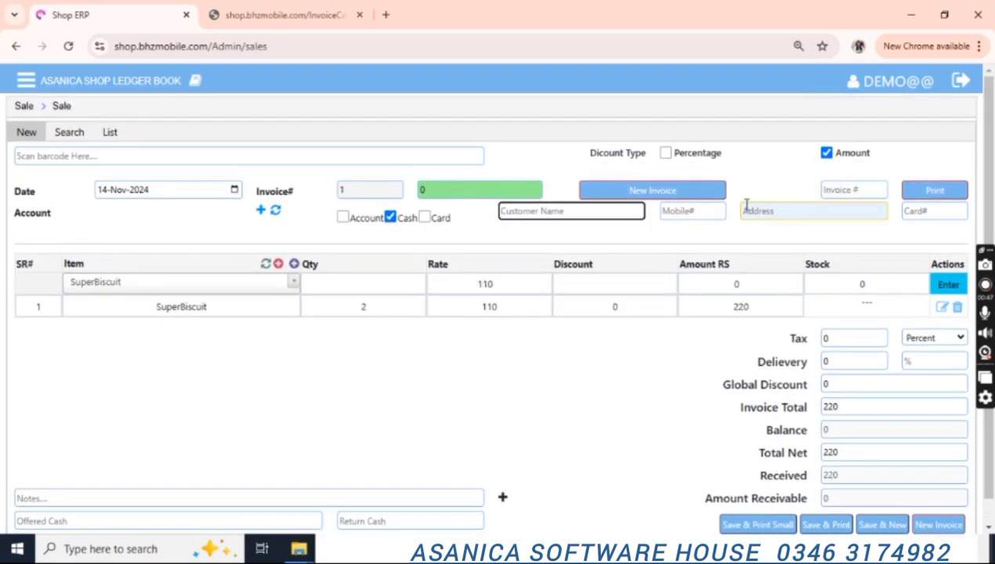
double_click(344, 217)
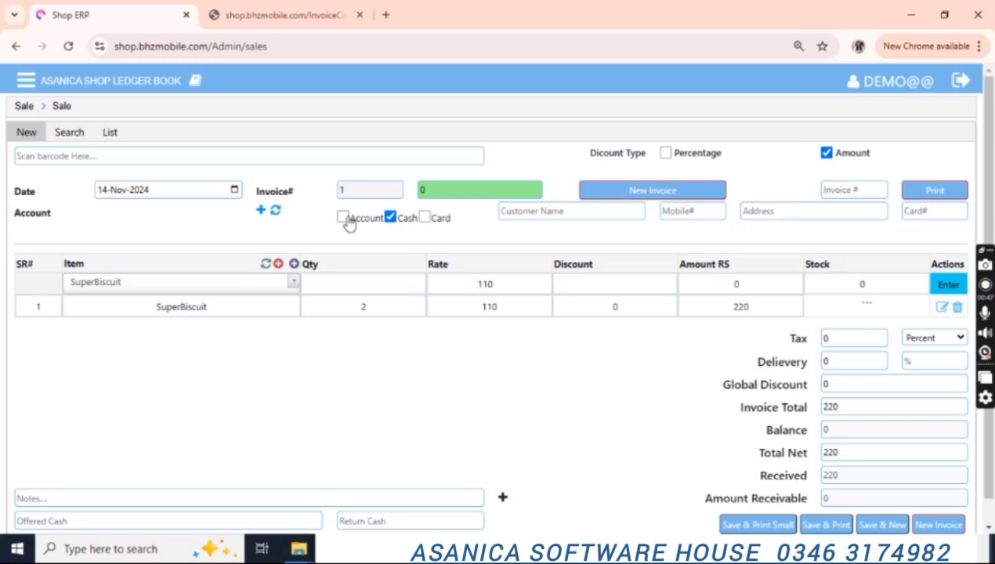
click(344, 217)
click(178, 222)
click(157, 278)
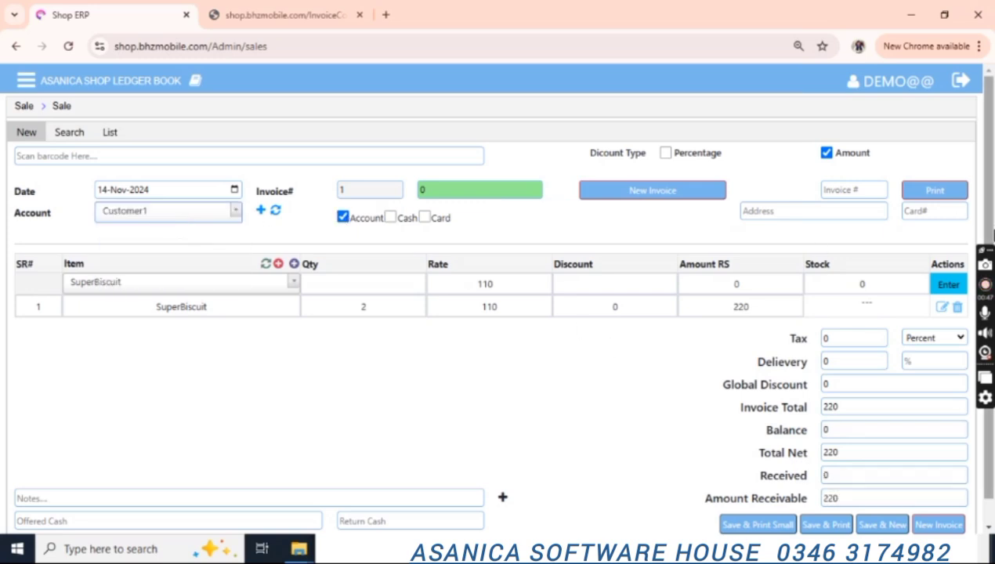
Enter a global discount of 10 so the net total and amount receivable become 210.
scroll(883, 381, down, 1)
drag(851, 380, 818, 384)
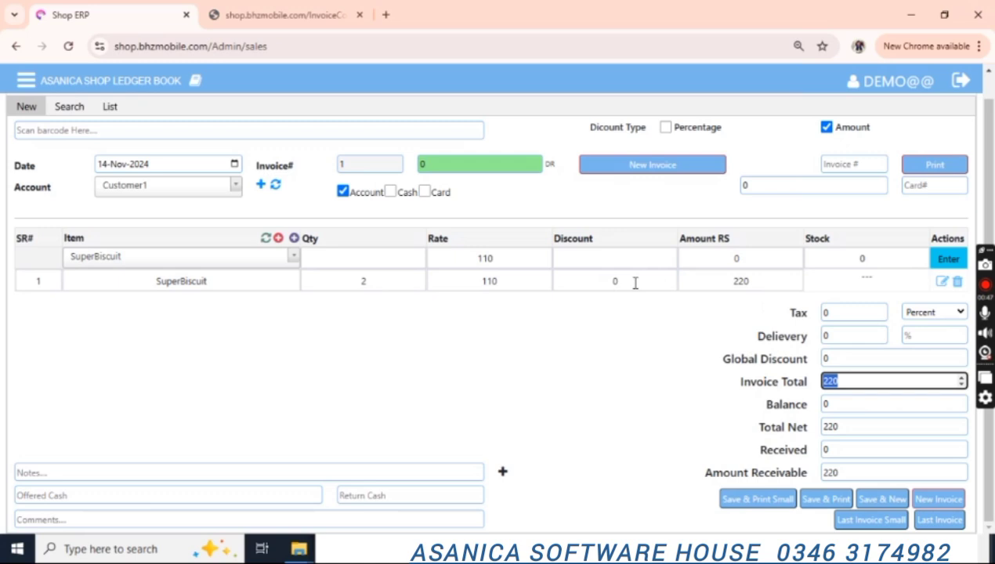
click(841, 358)
text(10)
key(Tab)
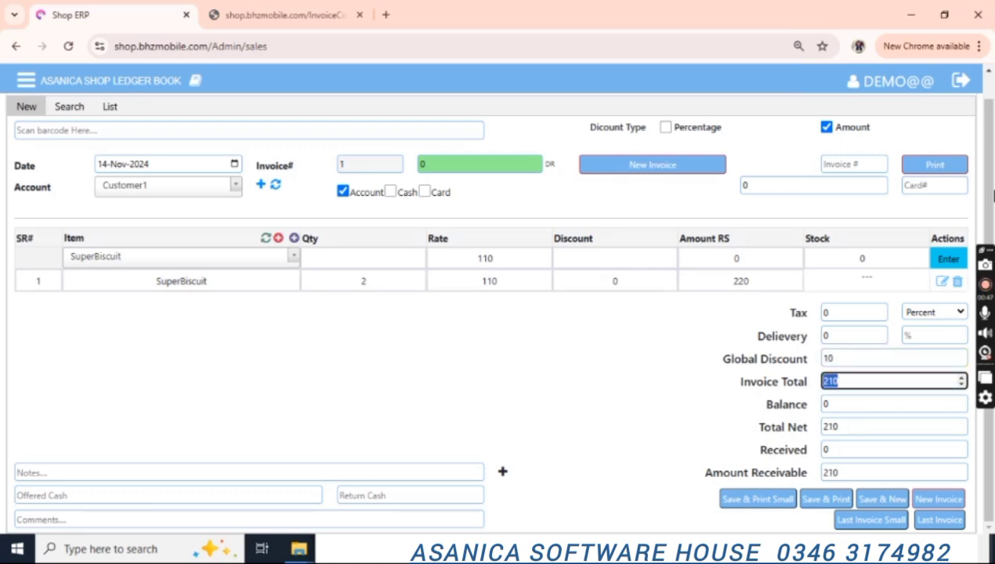
click(844, 403)
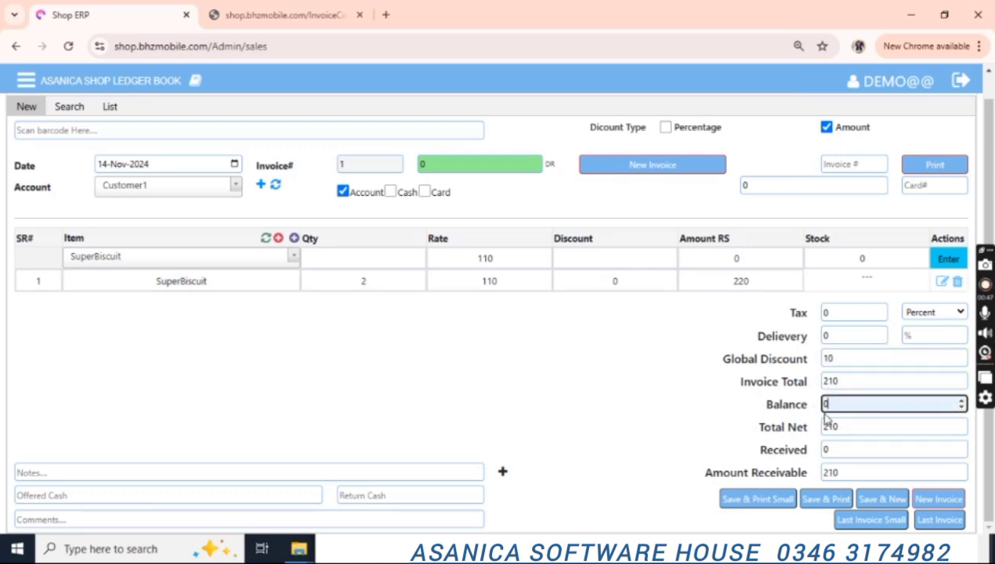
double_click(824, 474)
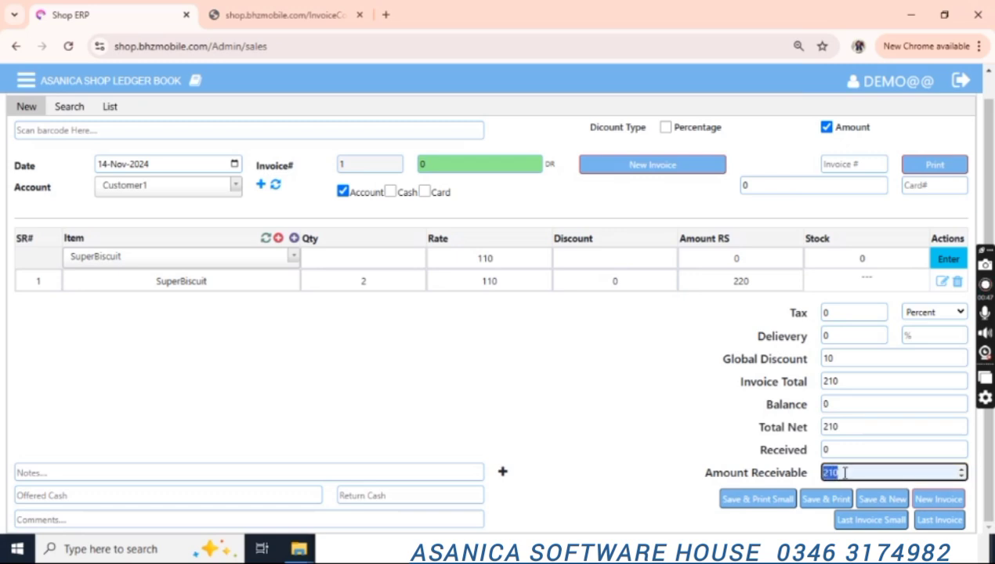
double_click(826, 450)
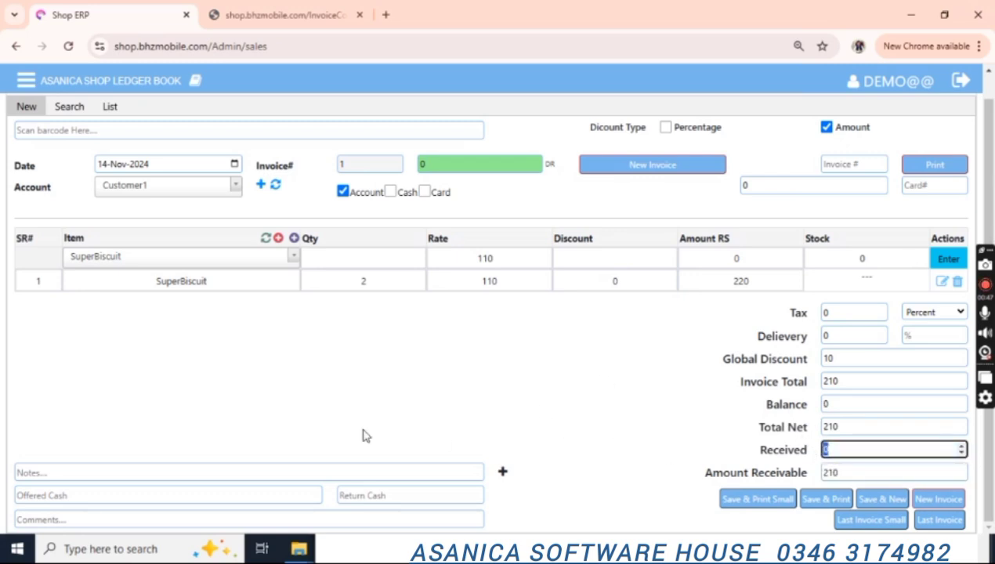
Look over the note, comment and offered cash fields on the sale invoice.
click(226, 473)
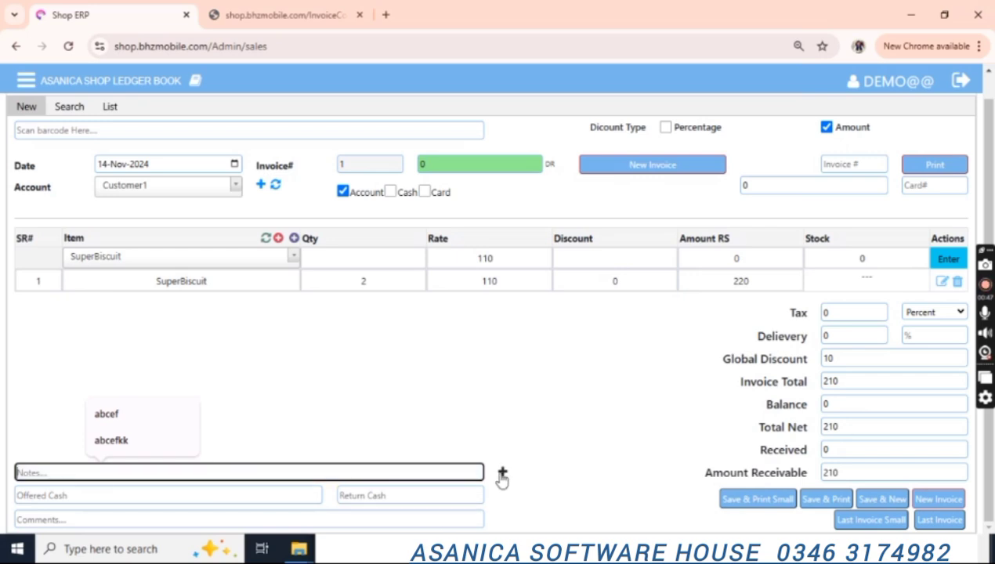
click(181, 520)
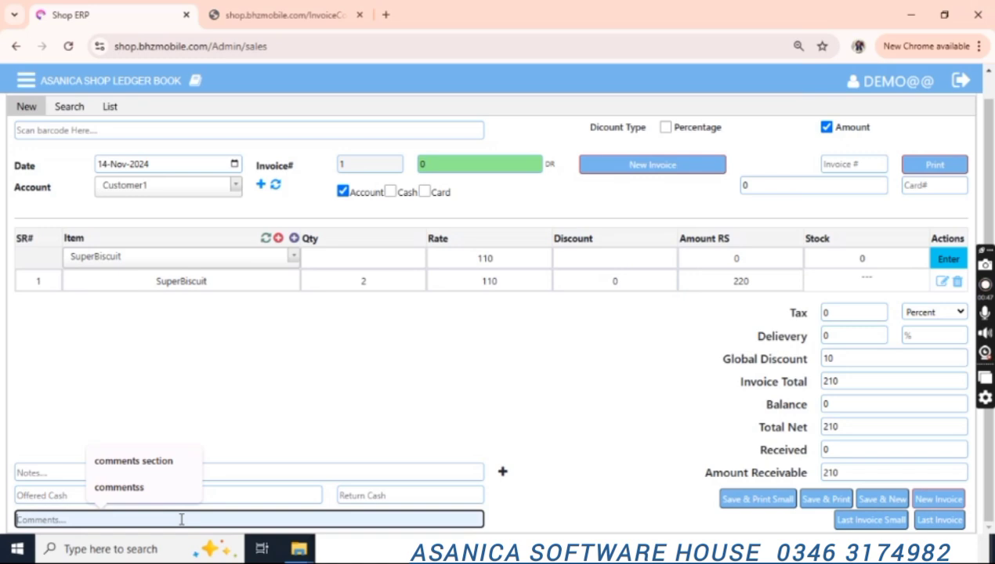
click(228, 474)
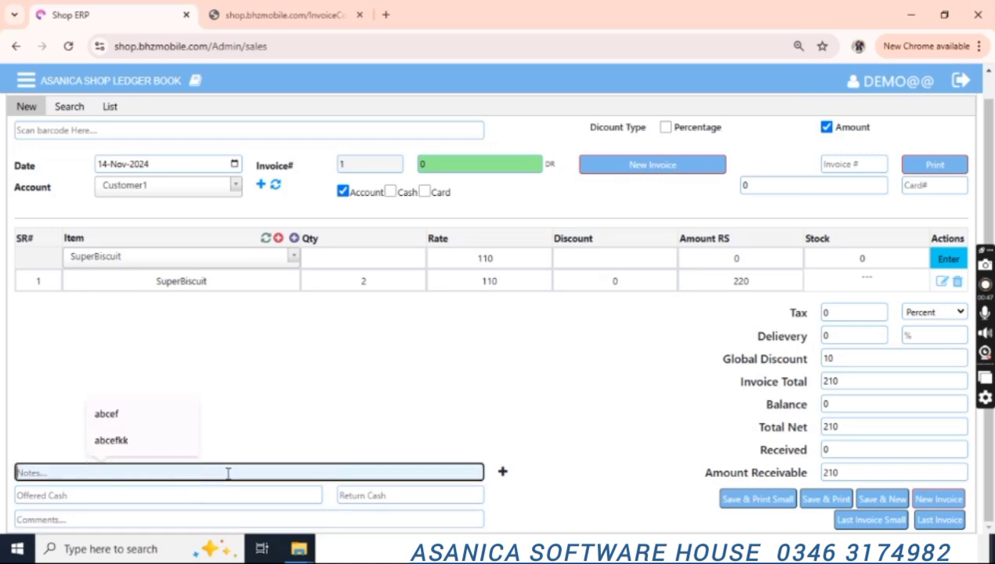
click(126, 519)
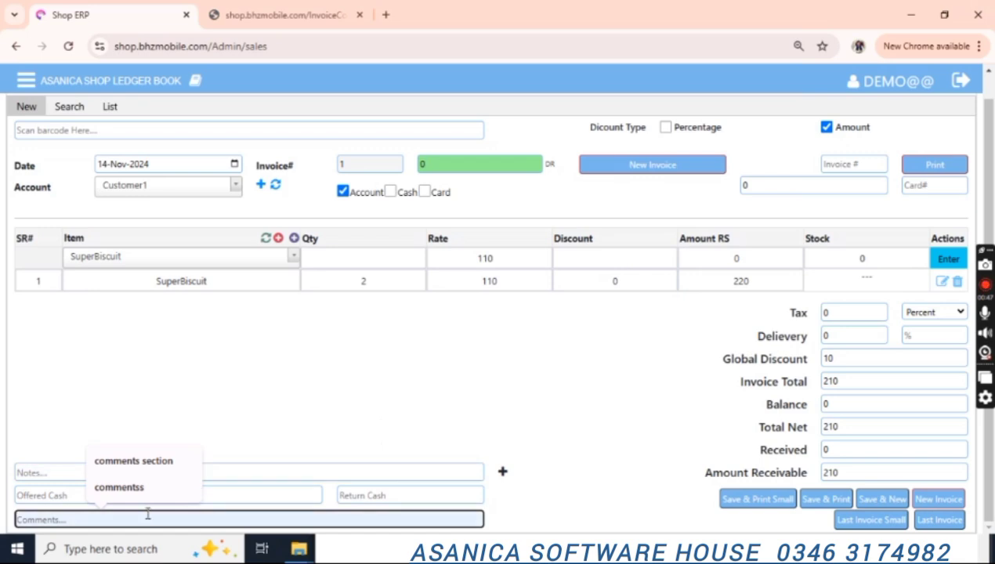
click(307, 469)
click(238, 493)
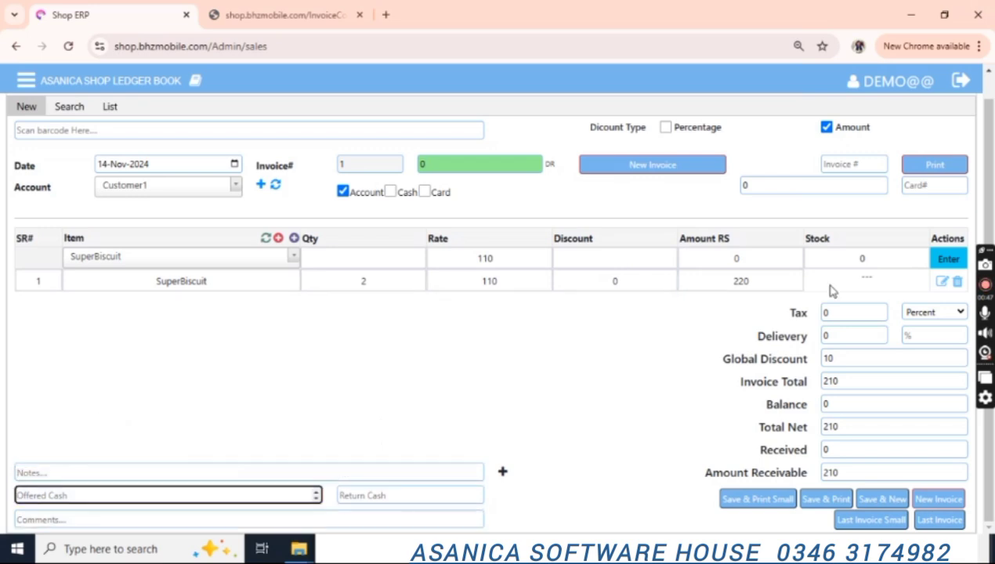
mouse_move(993, 188)
mouse_down()
mouse_move(992, 154)
mouse_move(992, 188)
mouse_up()
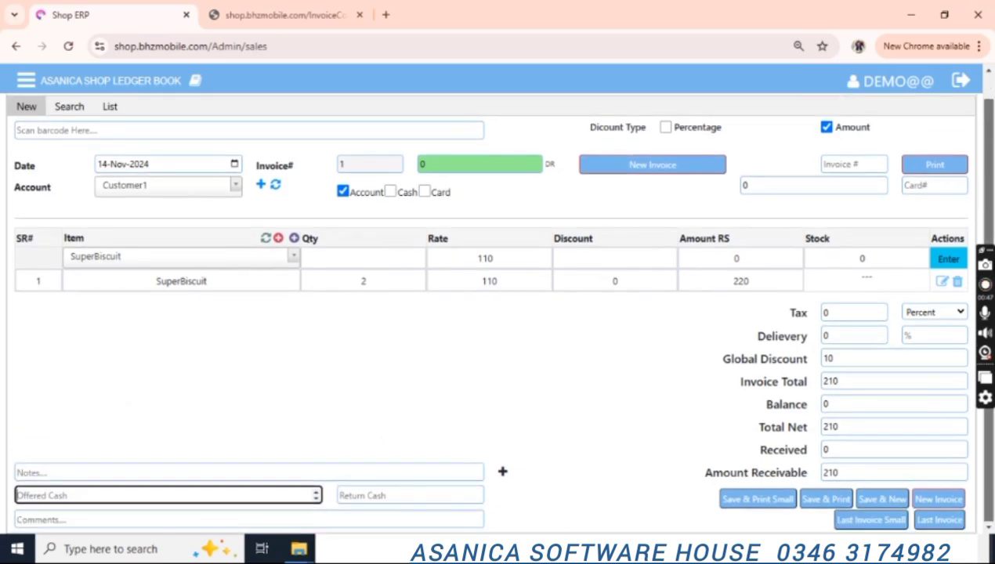
scroll(973, 200, up, 1)
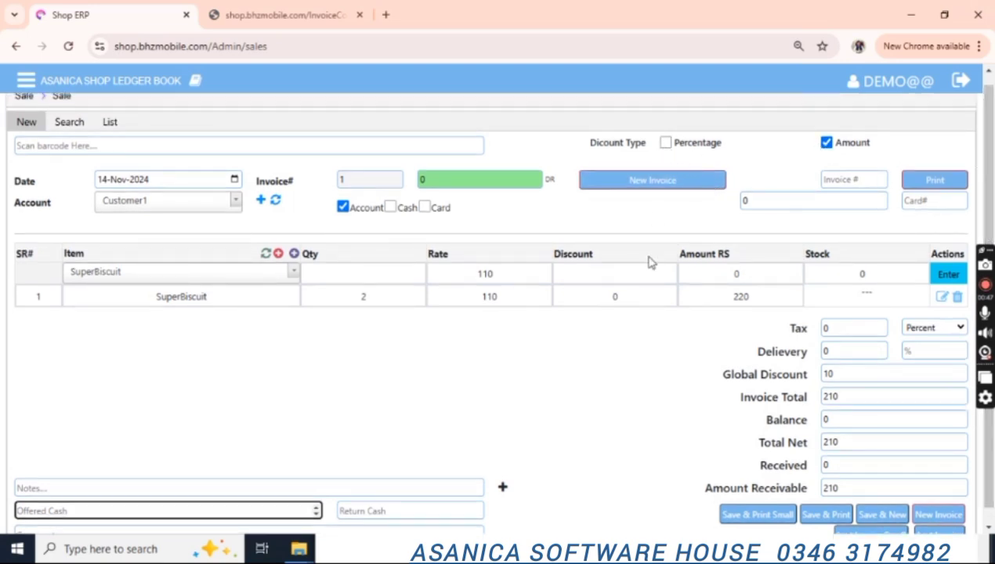
Keep tax as a percentage and set Delivery % to 0, leaving the total at 210.
click(614, 276)
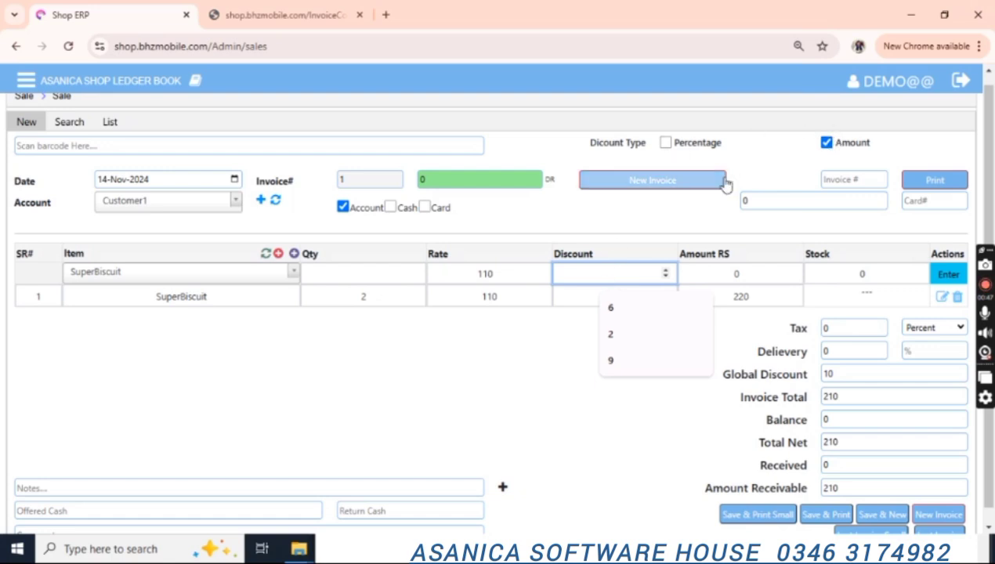
scroll(783, 235, down, 1)
click(854, 313)
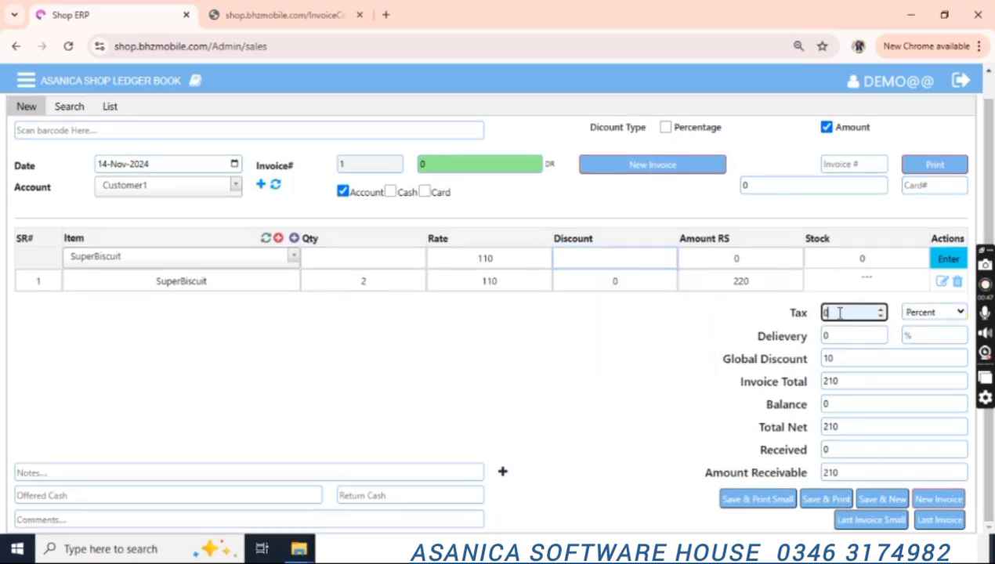
click(934, 312)
click(934, 316)
click(917, 337)
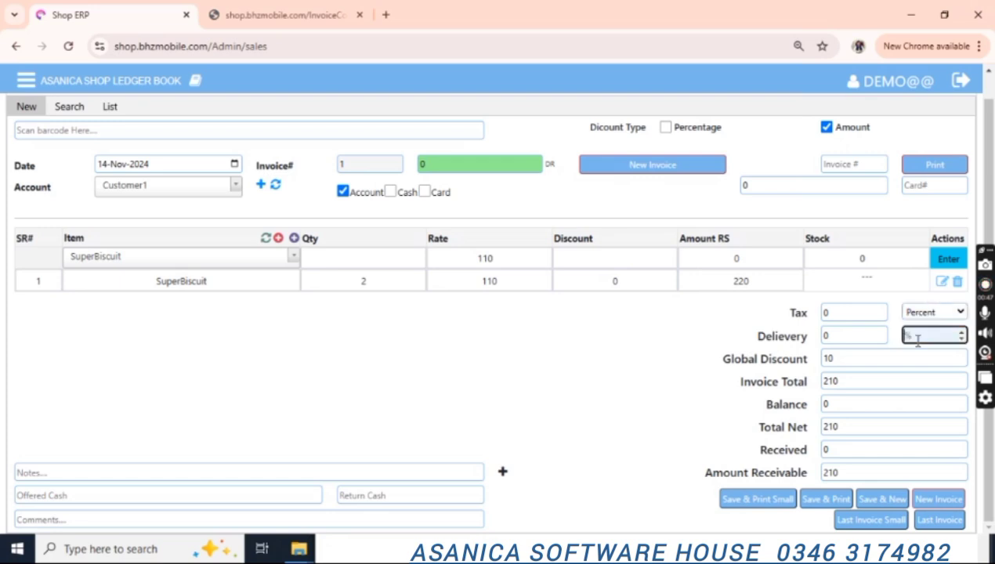
text(19)
key(BackSpace)
text(0)
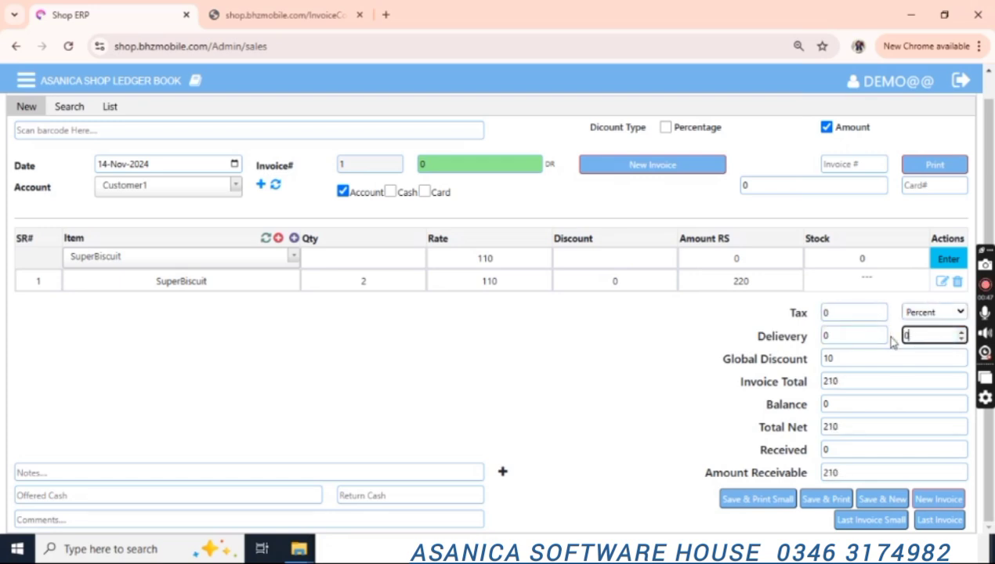
key(Tab)
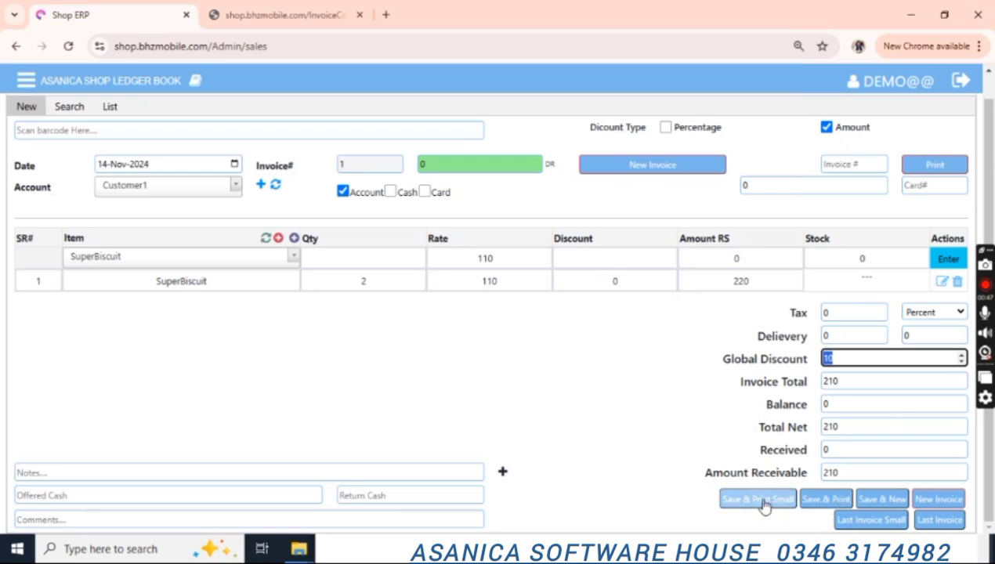
Save sale invoice 1 and view its full-size printout without printing.
click(825, 502)
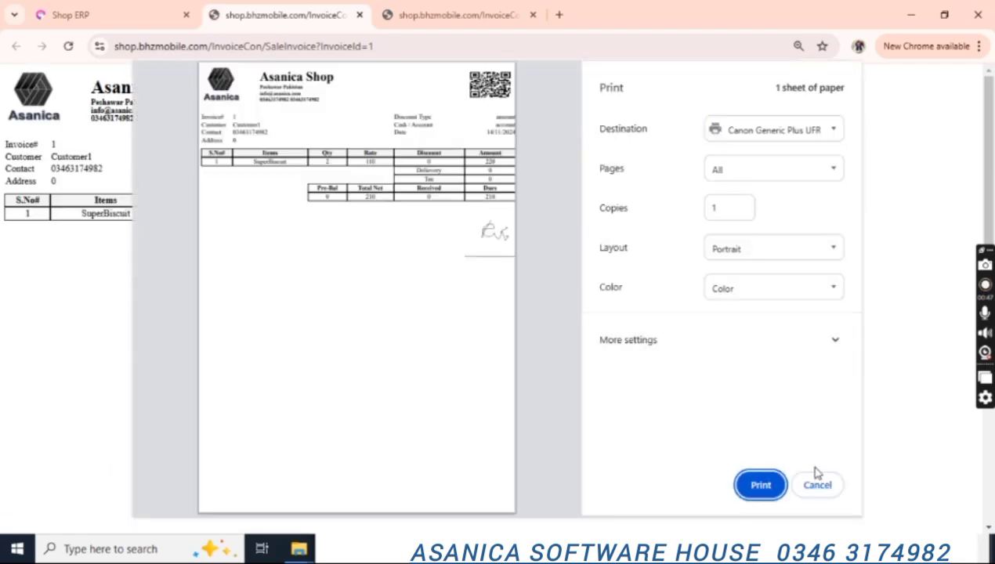
click(818, 486)
click(88, 11)
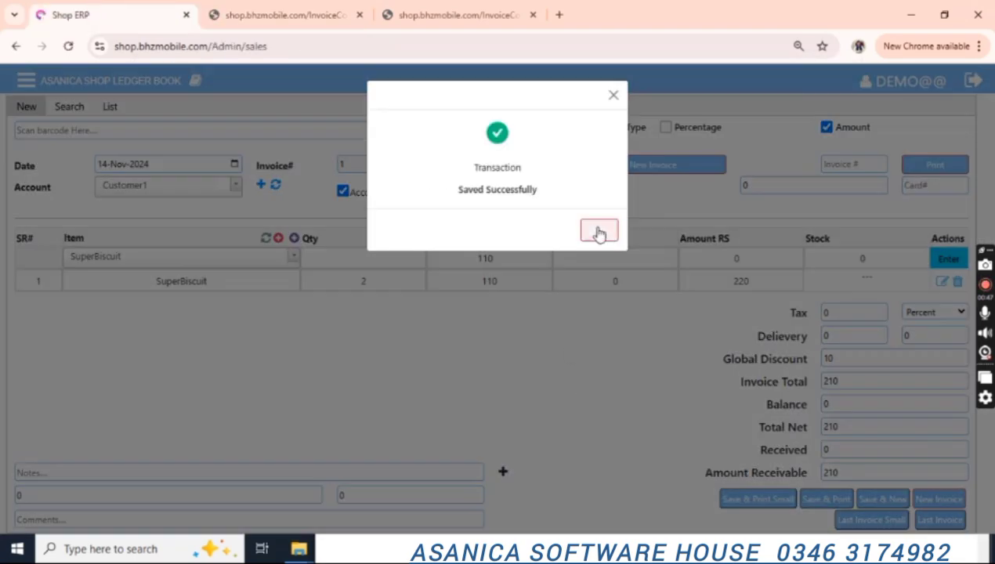
click(597, 230)
Preview the small printout of the last invoice, showing dues of 210, then return to sales entry.
click(863, 525)
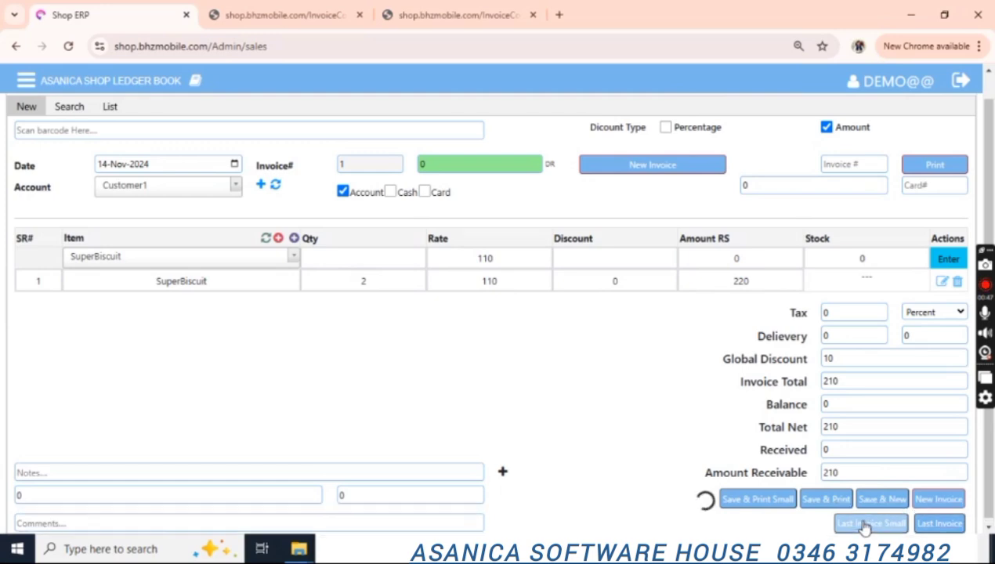
click(332, 9)
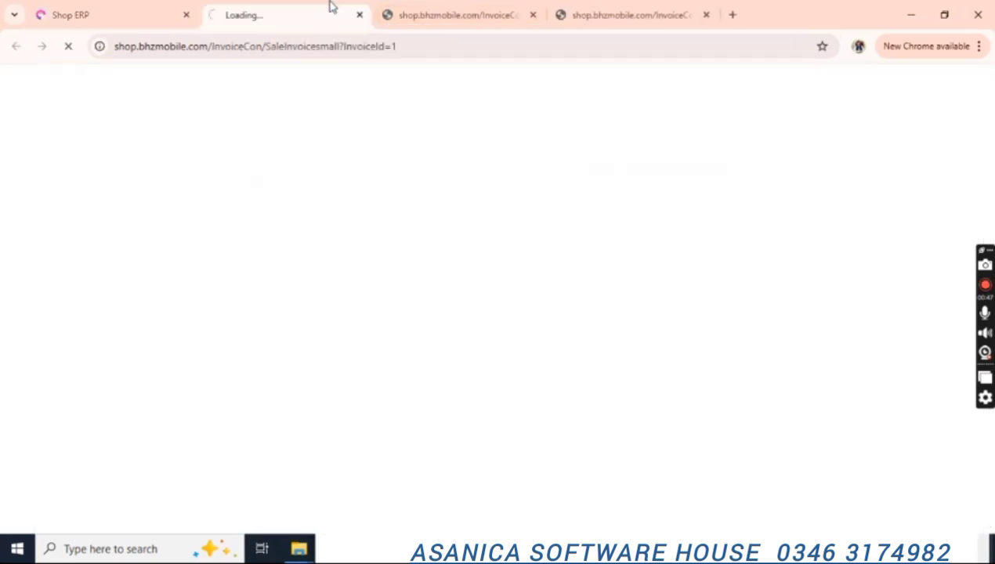
click(534, 15)
click(533, 15)
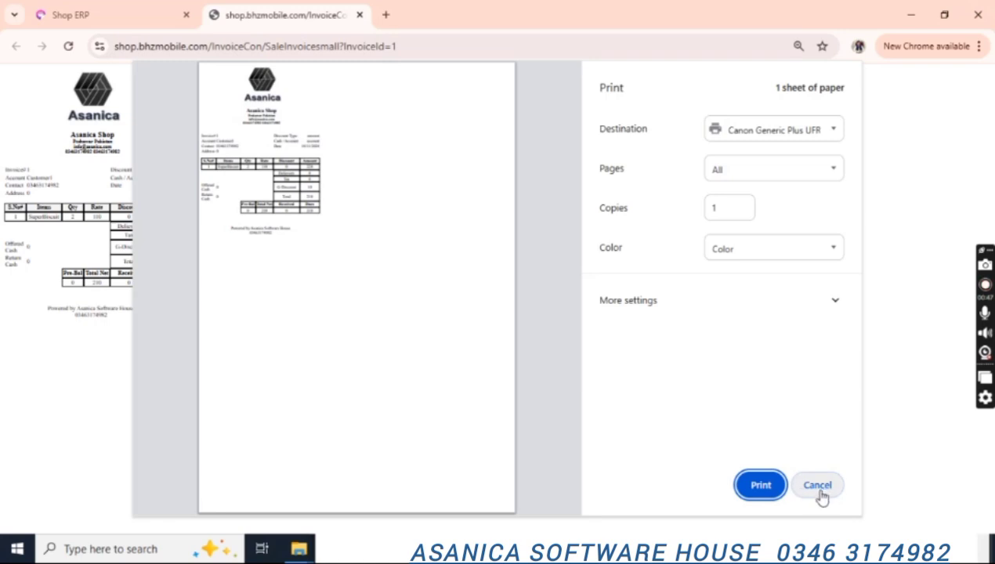
click(819, 487)
click(118, 11)
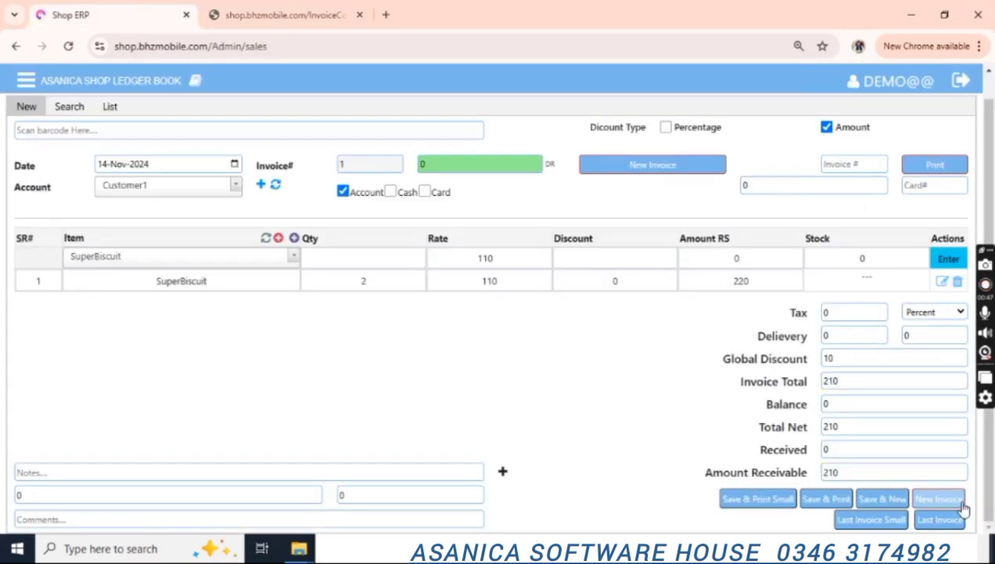
Start invoice 2 with one SuperBiscuit at 110.
click(938, 499)
click(256, 283)
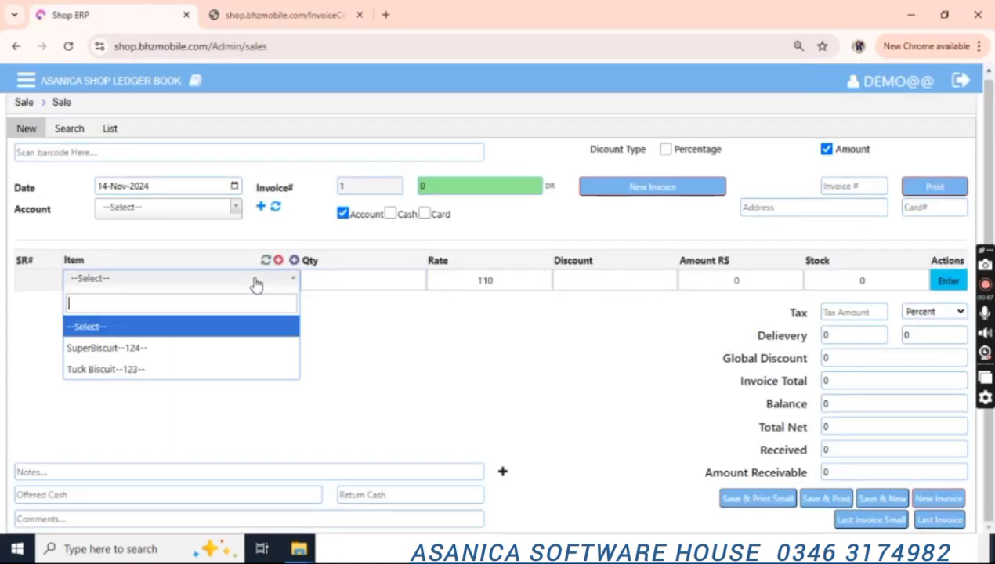
key(Down)
key(Return)
text(1)
key(Return)
key(Return)
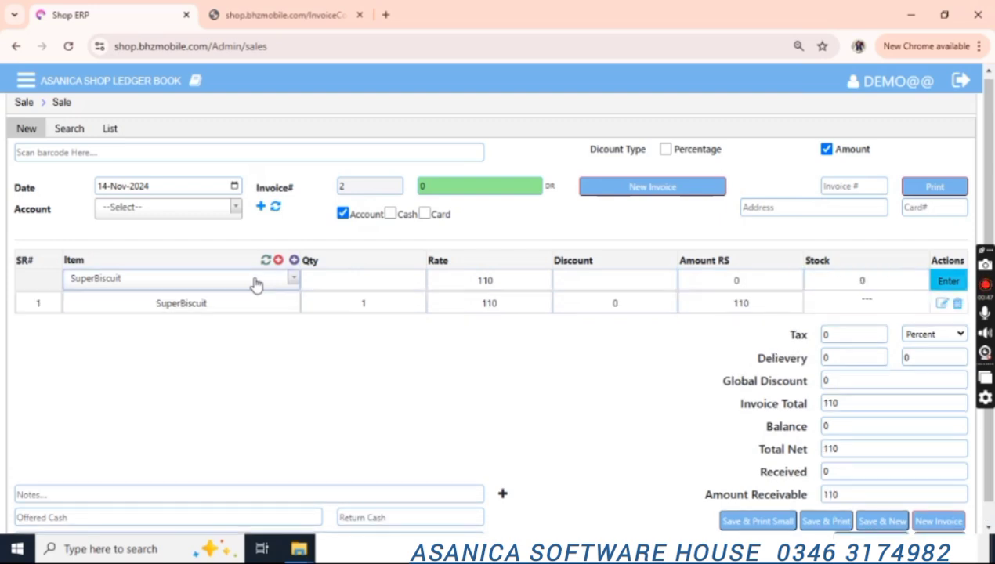
Make it a cash sale and enter the walk-in customer's name.
scroll(992, 145, down, 1)
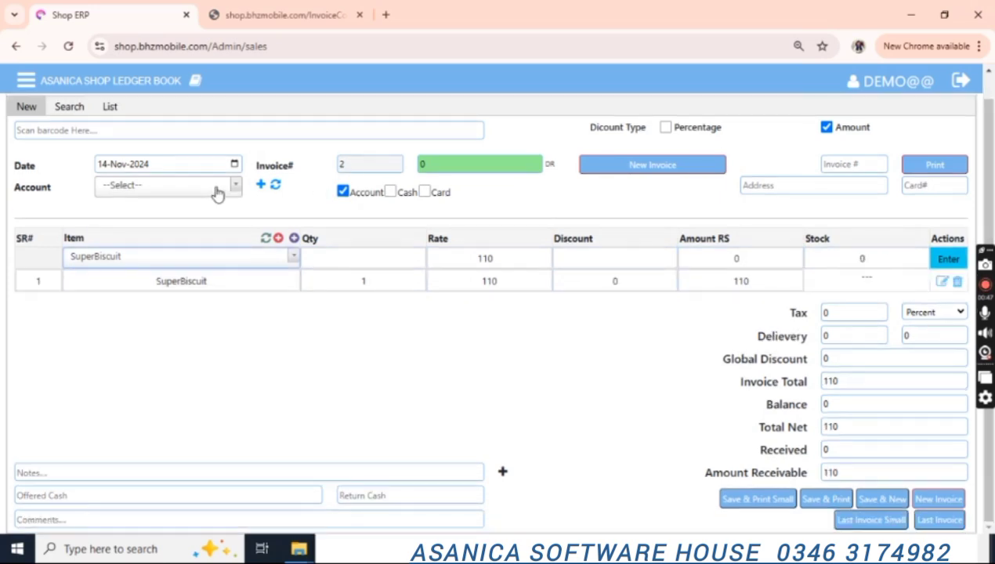
click(391, 192)
click(533, 186)
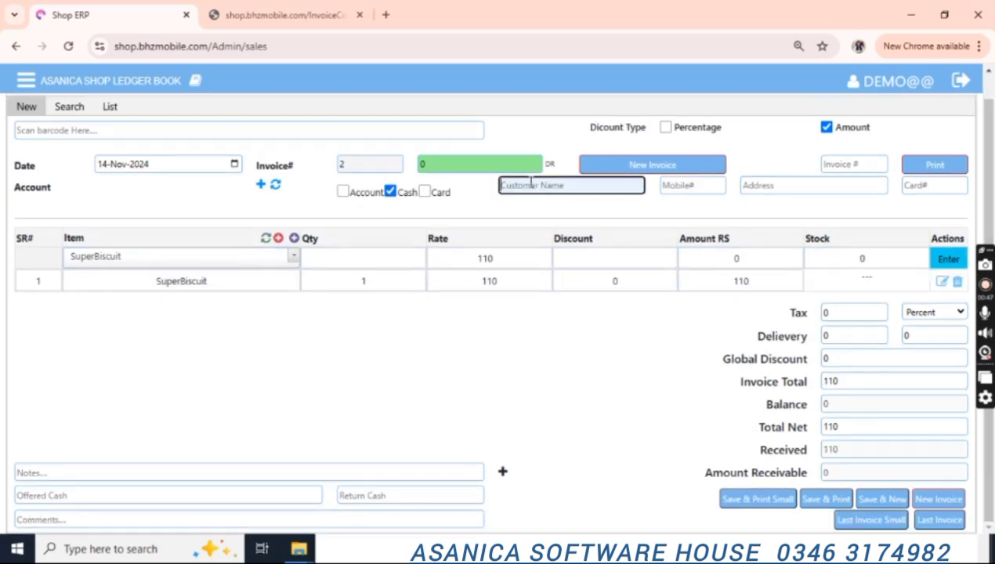
text(Irfan)
key(Tab)
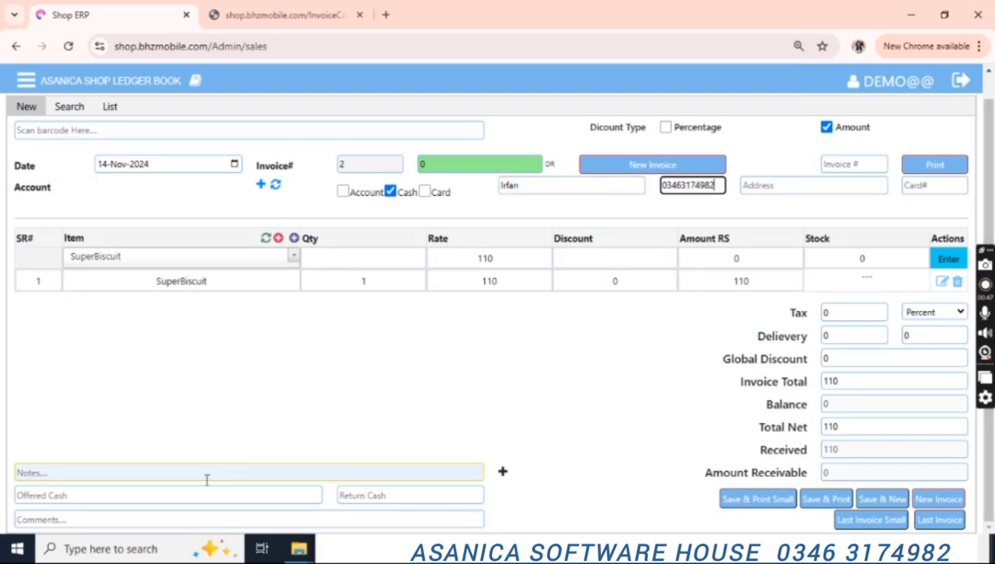
Record 1000 offered cash (890 change) and add a thank-you comment.
click(129, 515)
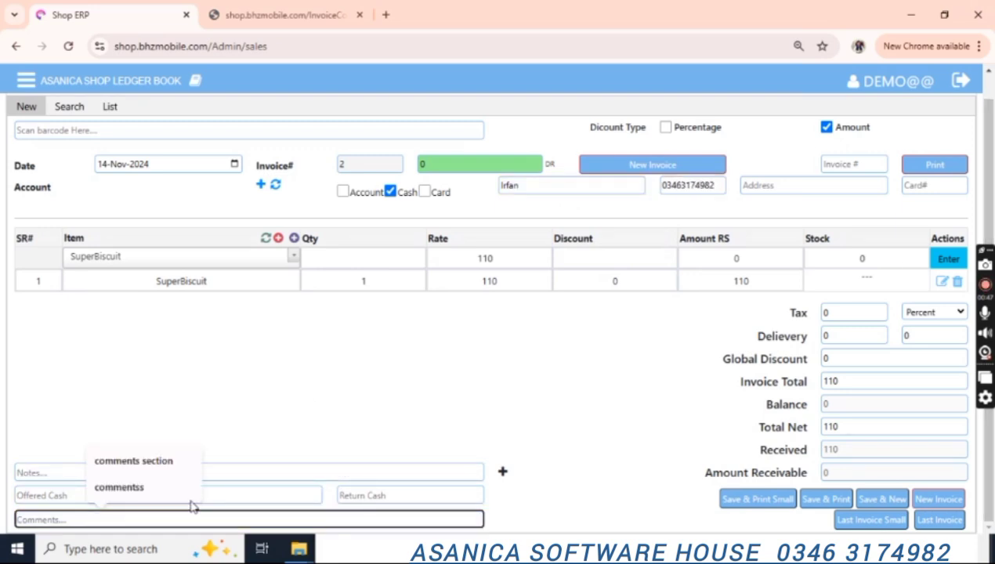
click(245, 494)
text(1000)
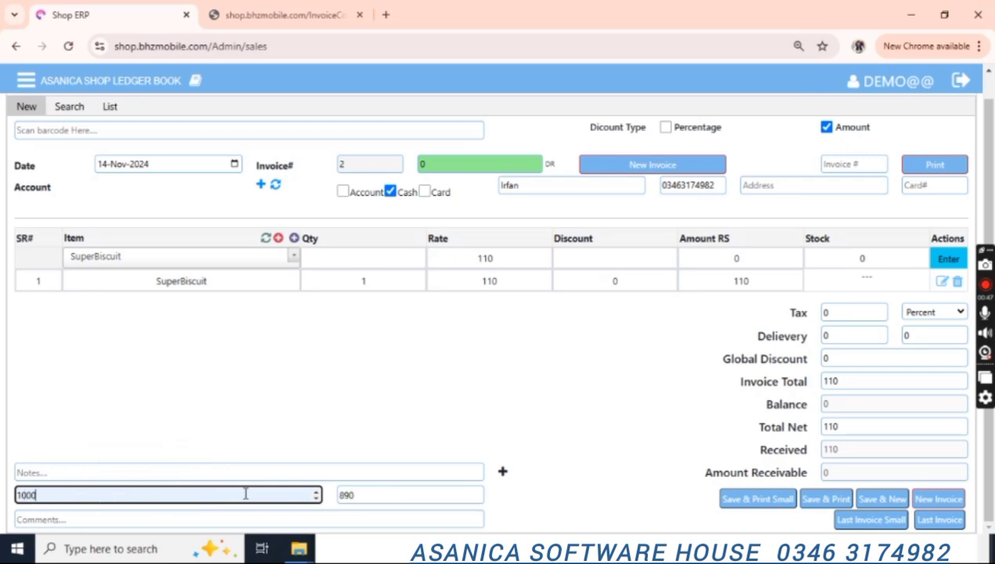
key(Tab)
click(265, 520)
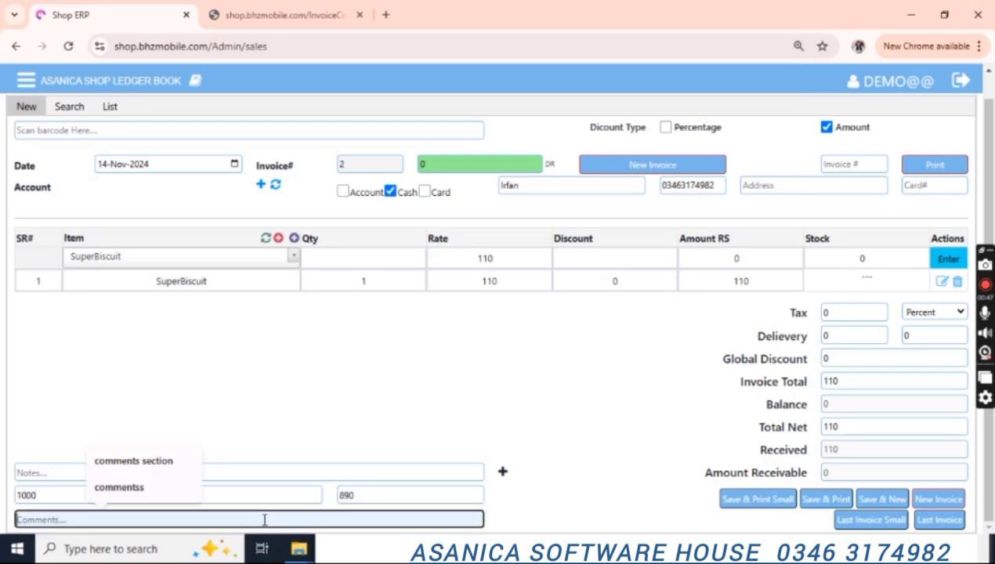
text(Thank you for shopping)
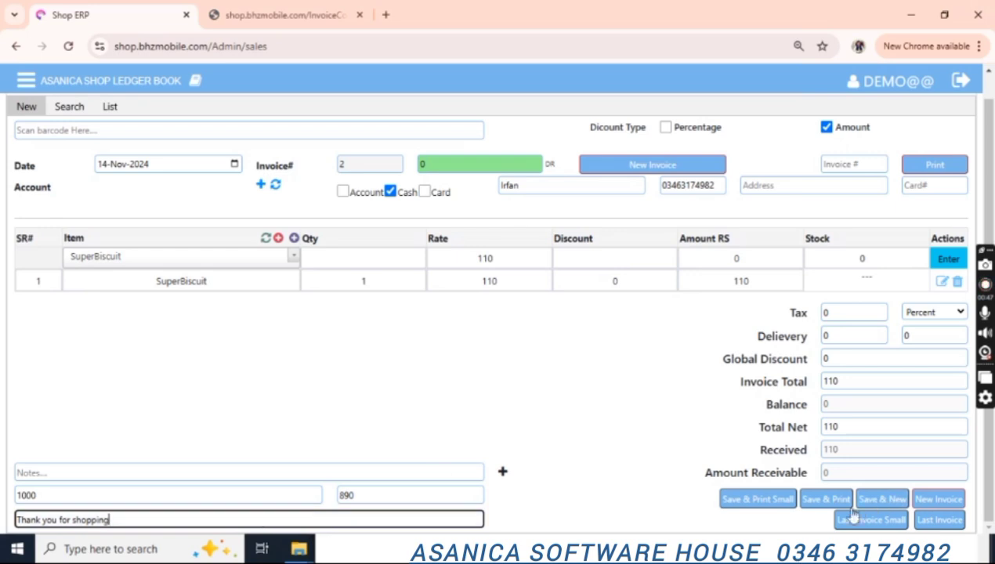
Save cash invoice 2 and open its printable page showing the 110 total.
click(827, 500)
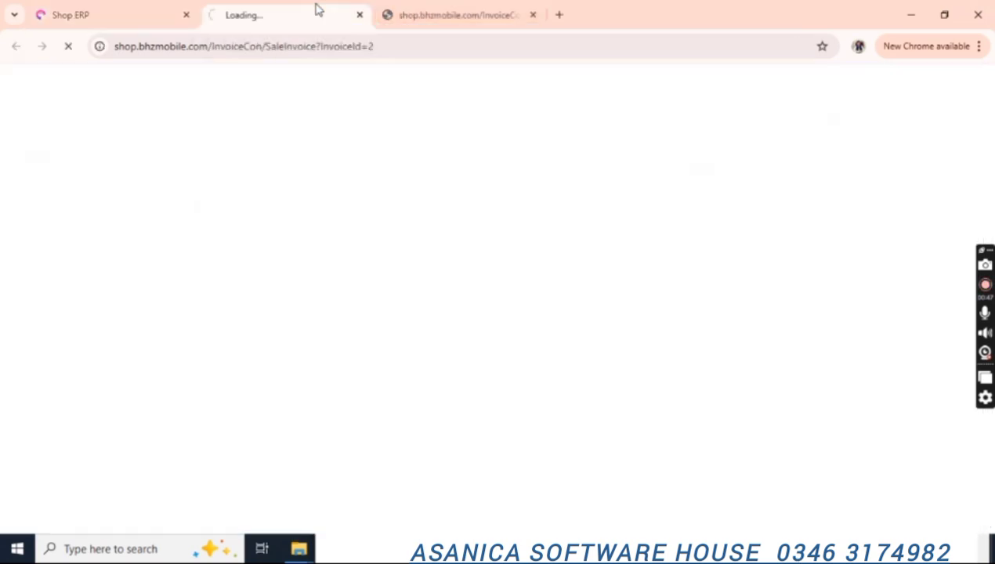
click(533, 15)
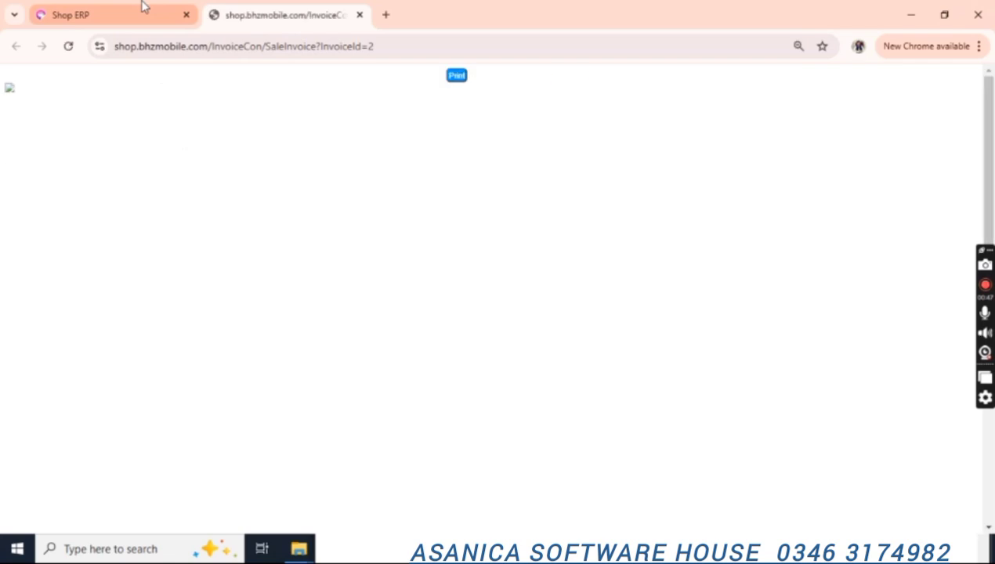
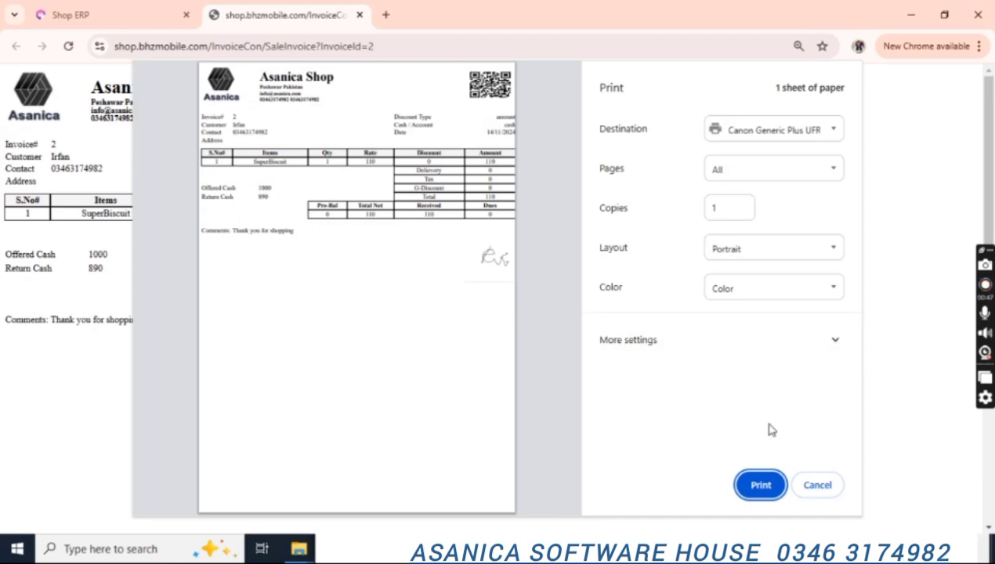
List today's sales by date and open invoice 2's small receipt without printing it.
click(123, 9)
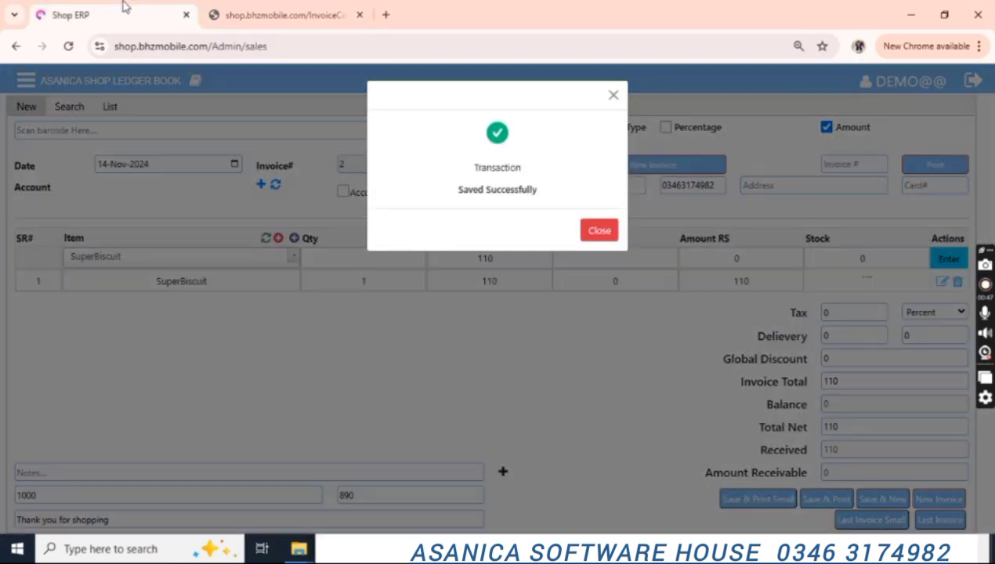
click(584, 229)
click(84, 116)
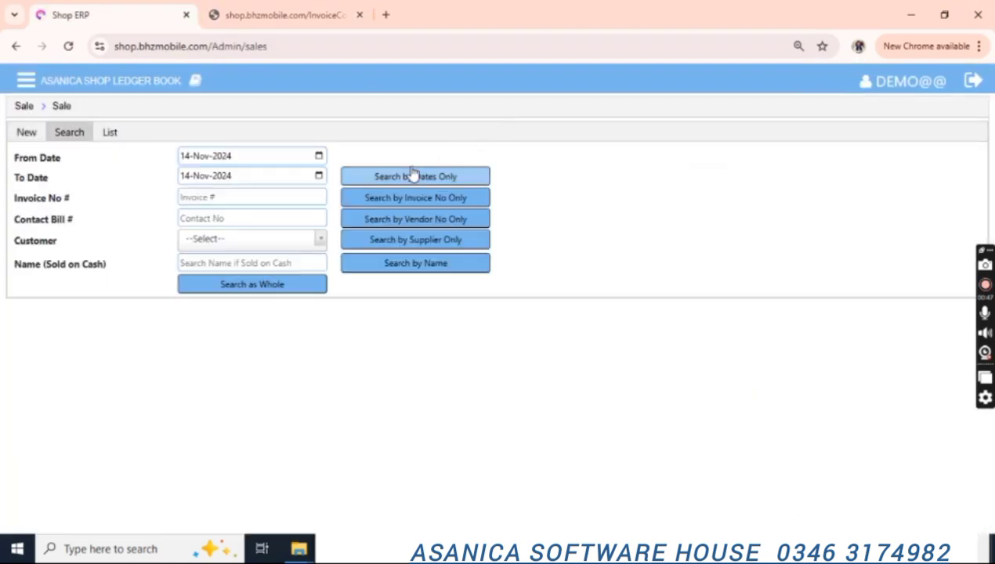
click(411, 174)
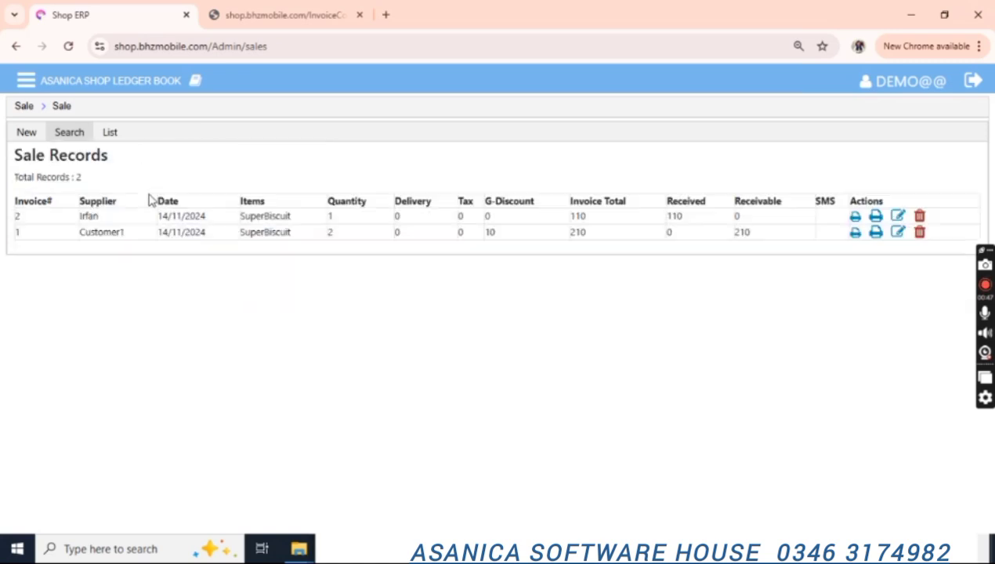
click(856, 221)
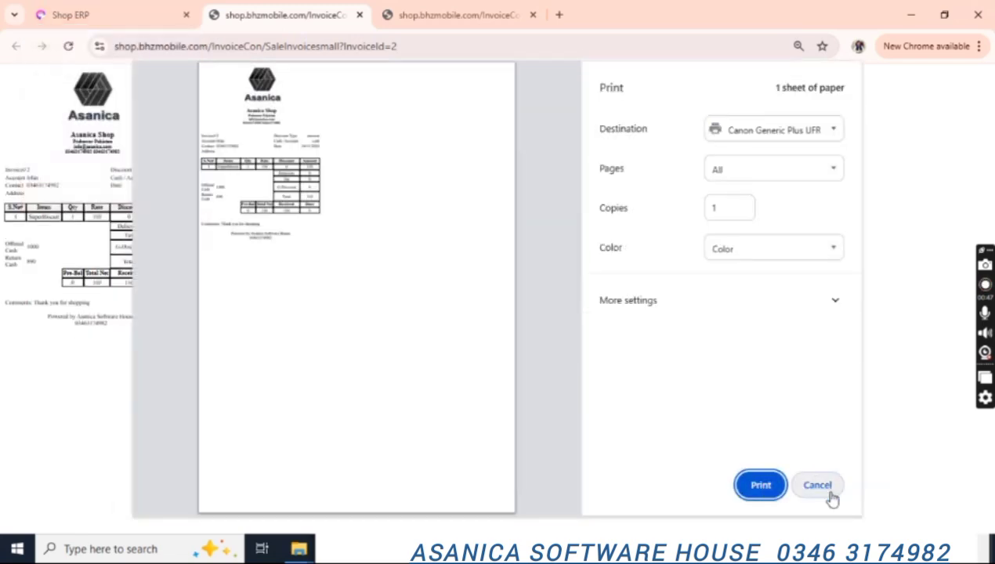
click(817, 486)
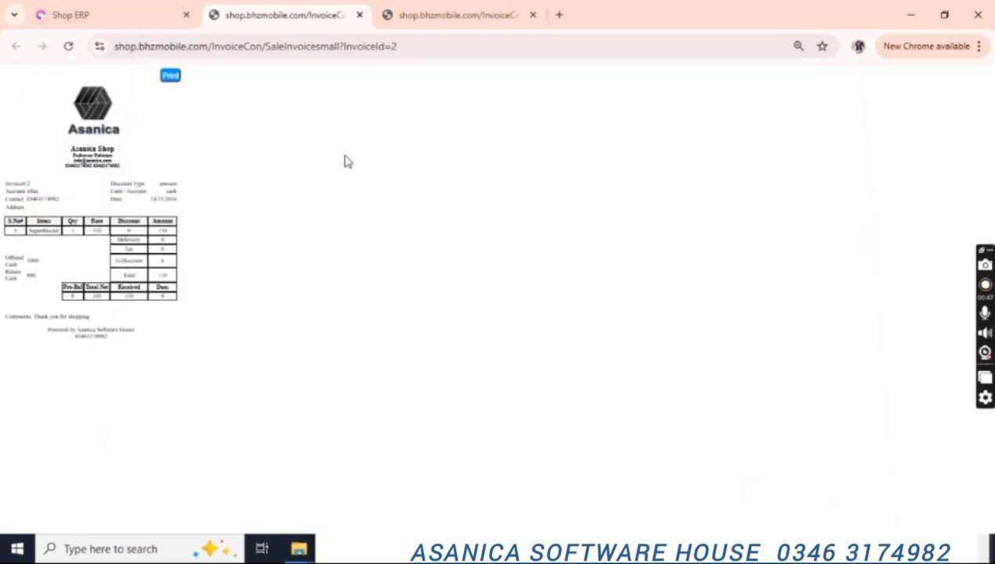
Start a new sale invoice form, then expand the Sale section of the sidebar.
key(ctrl+1)
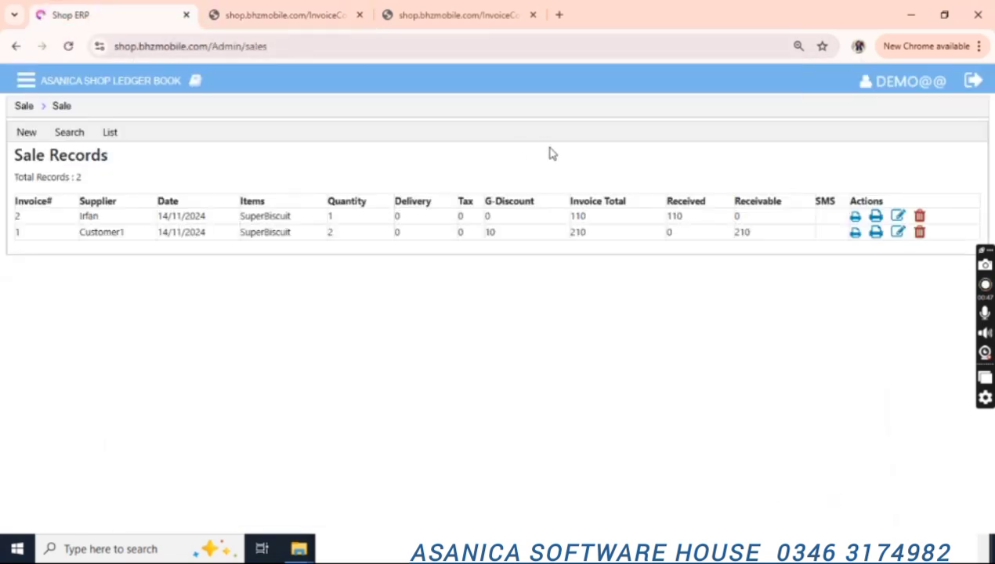
click(26, 133)
scroll(992, 202, down, 1)
click(876, 164)
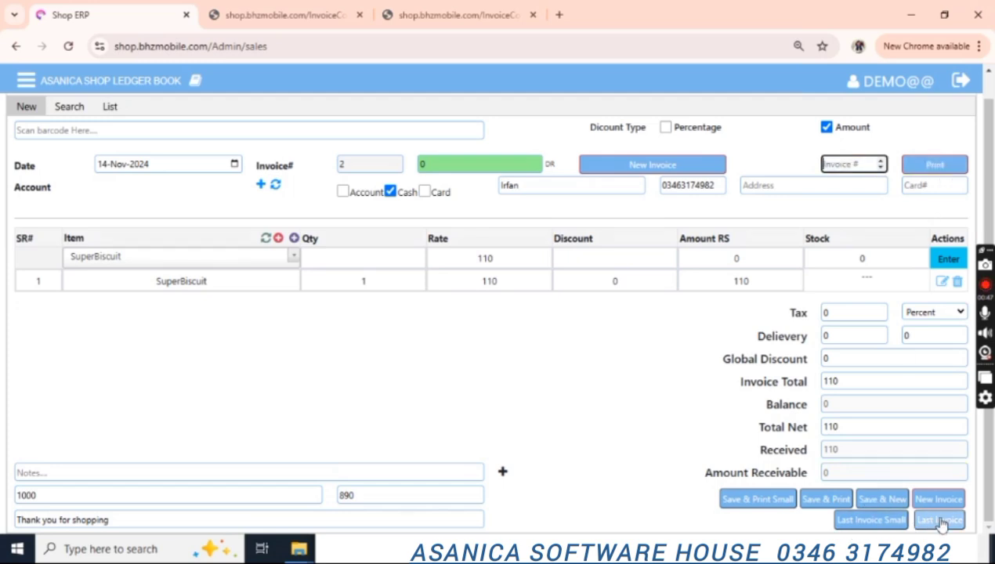
scroll(986, 157, up, 1)
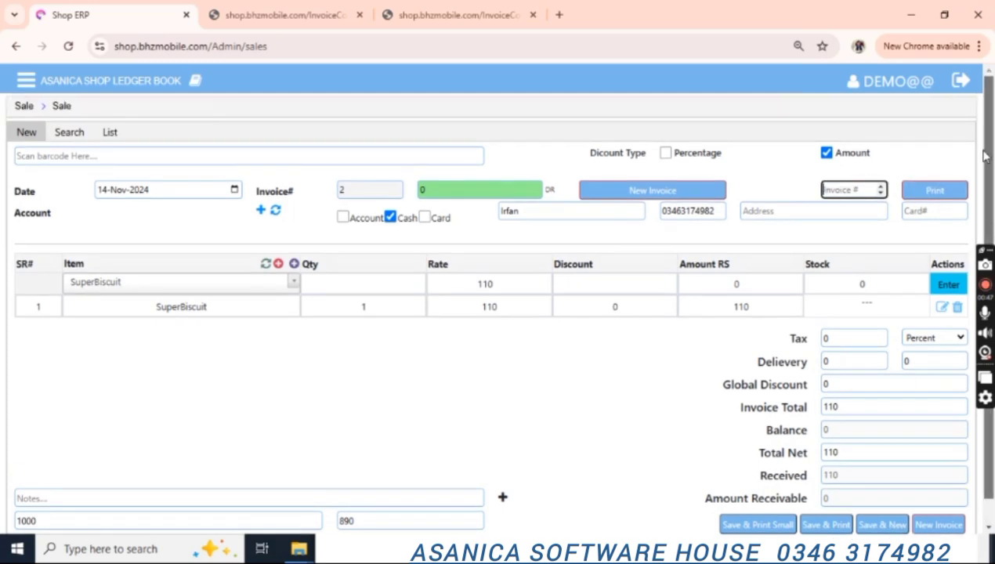
click(26, 81)
click(82, 305)
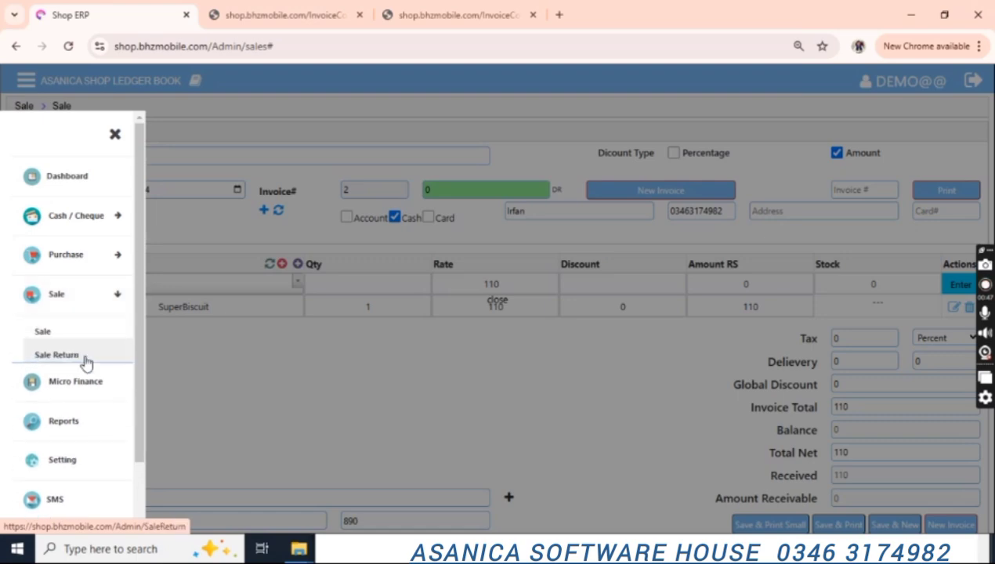
On the Sale Return page, add a SuperBiscuit line with quantity 1.
click(82, 357)
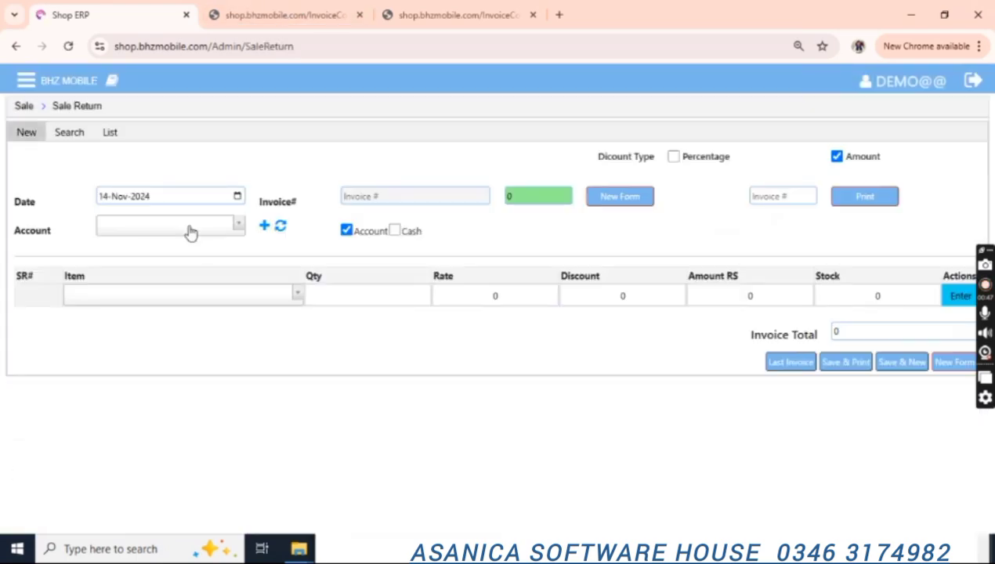
click(190, 229)
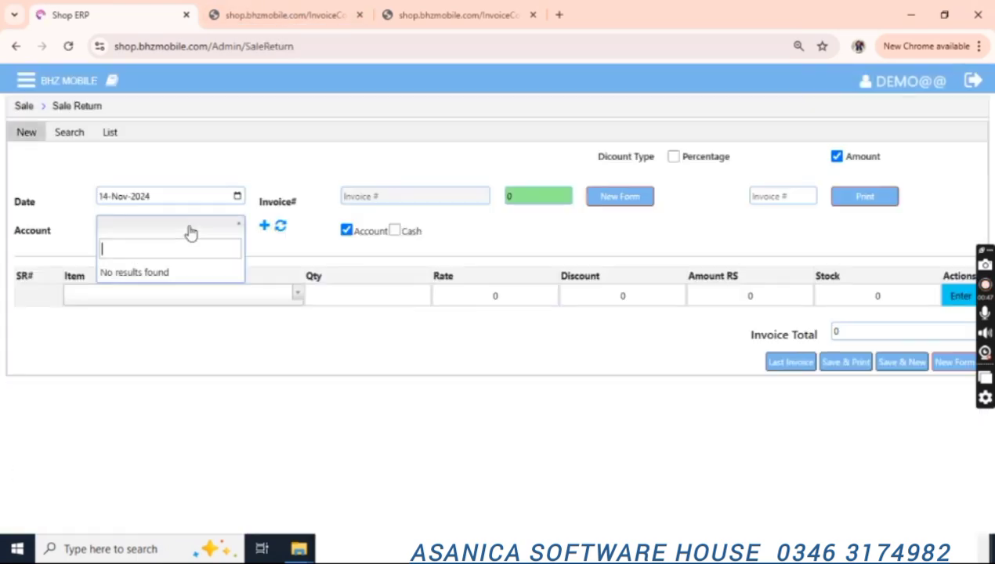
click(213, 294)
key(Return)
key(Return)
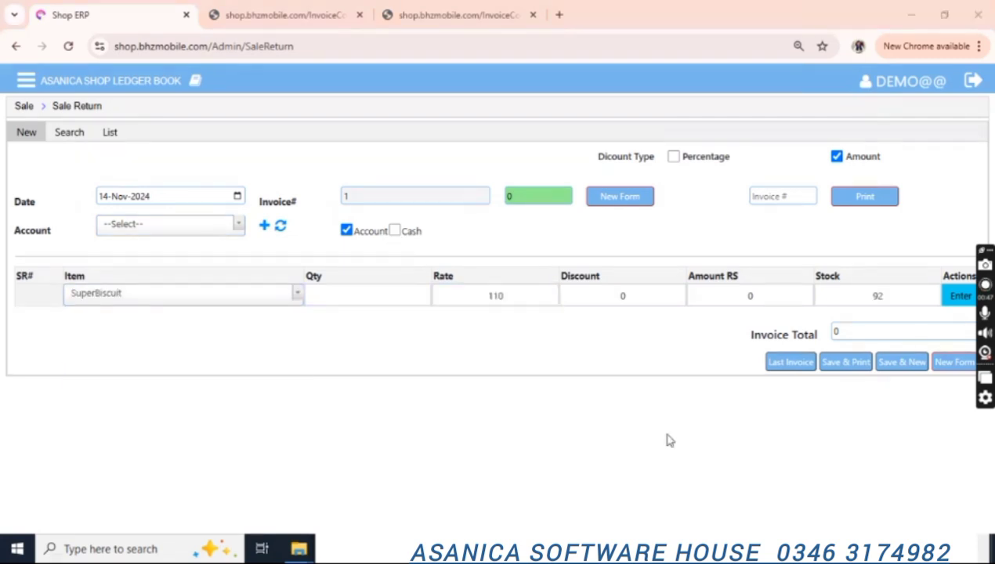
click(244, 297)
click(244, 298)
click(402, 297)
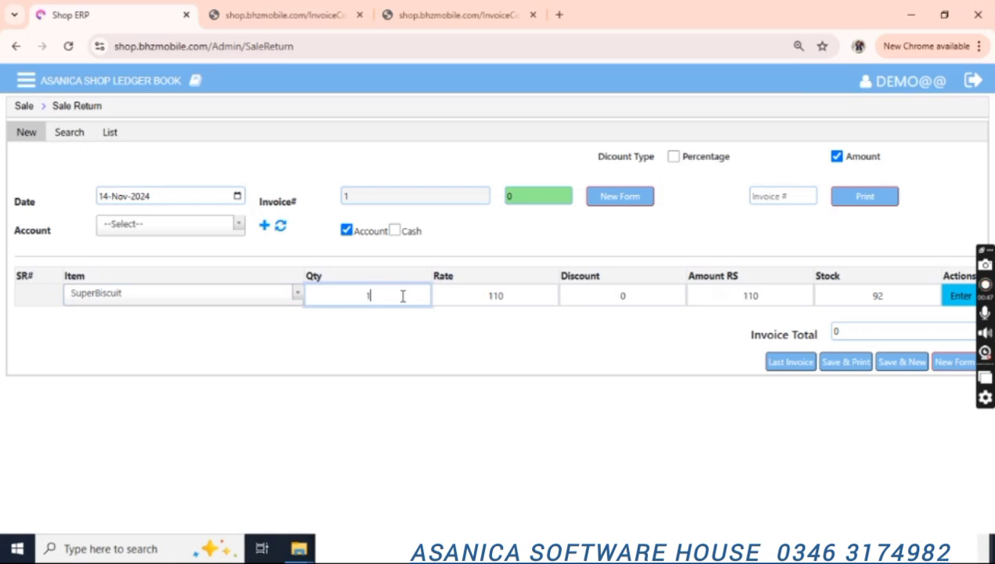
key(Tab)
key(Tab)
key(Tab)
key(Tab)
key(Tab)
key(Return)
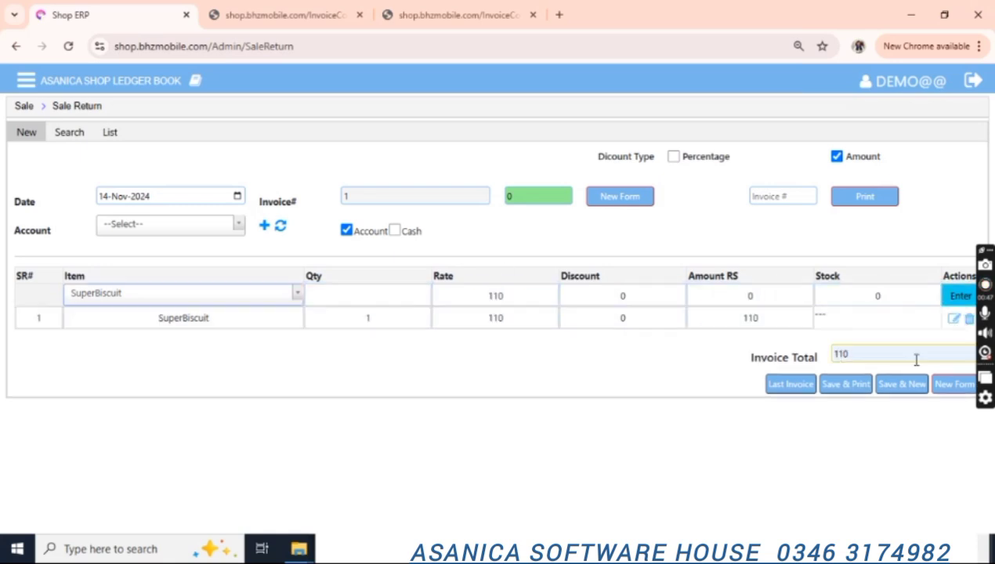
Set the return account to Customer1 and save the return without printing.
click(843, 386)
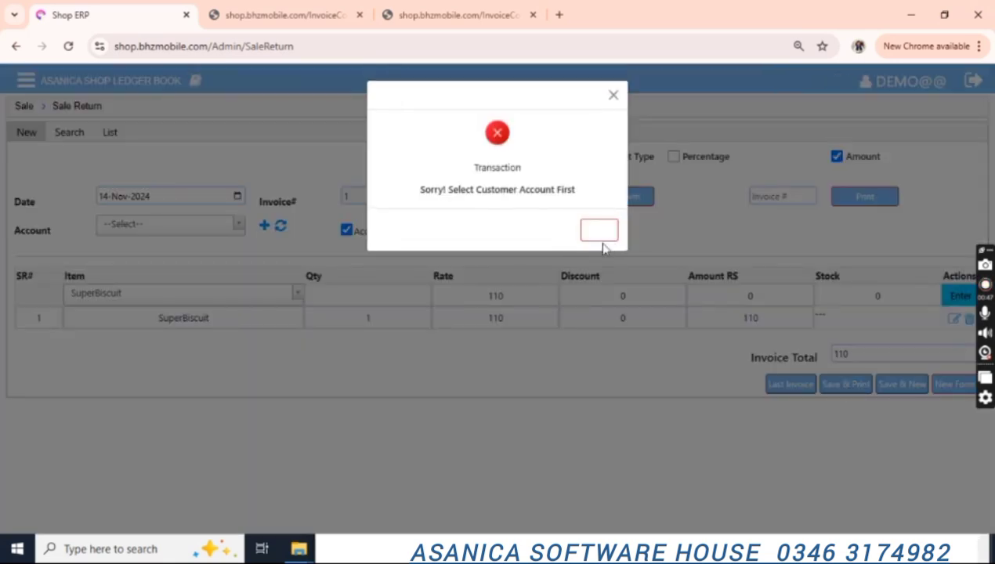
click(602, 233)
click(174, 227)
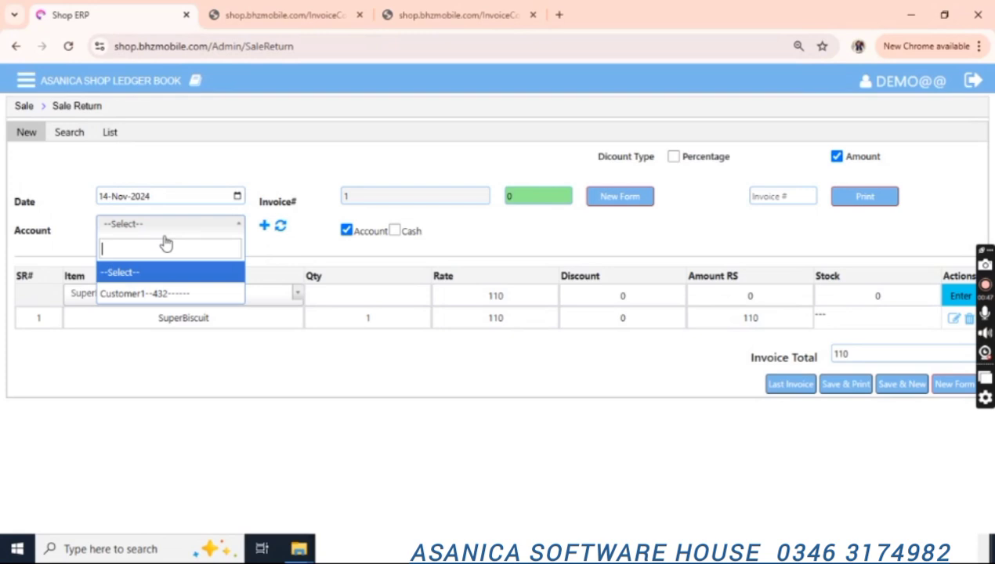
click(137, 292)
click(853, 390)
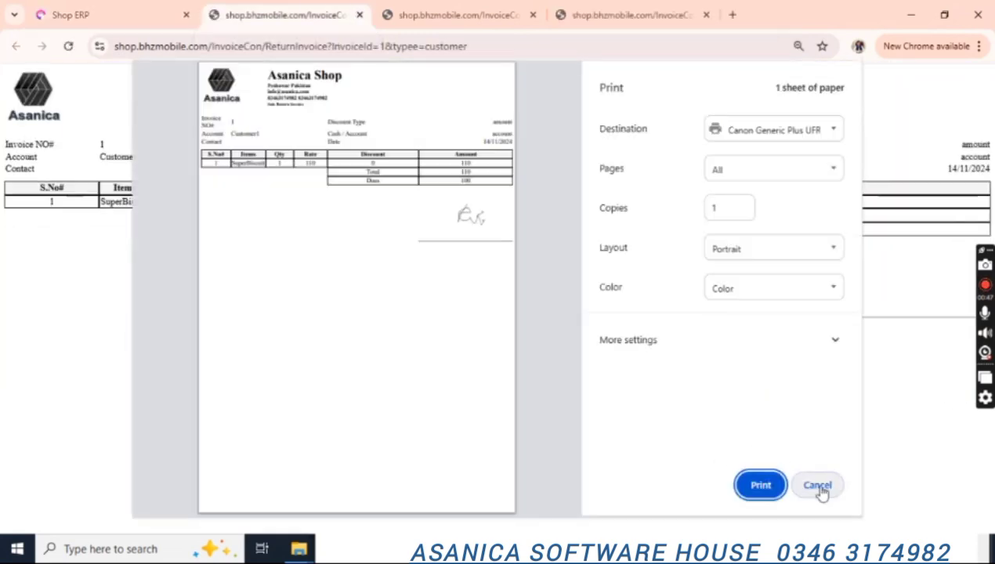
click(819, 484)
click(88, 9)
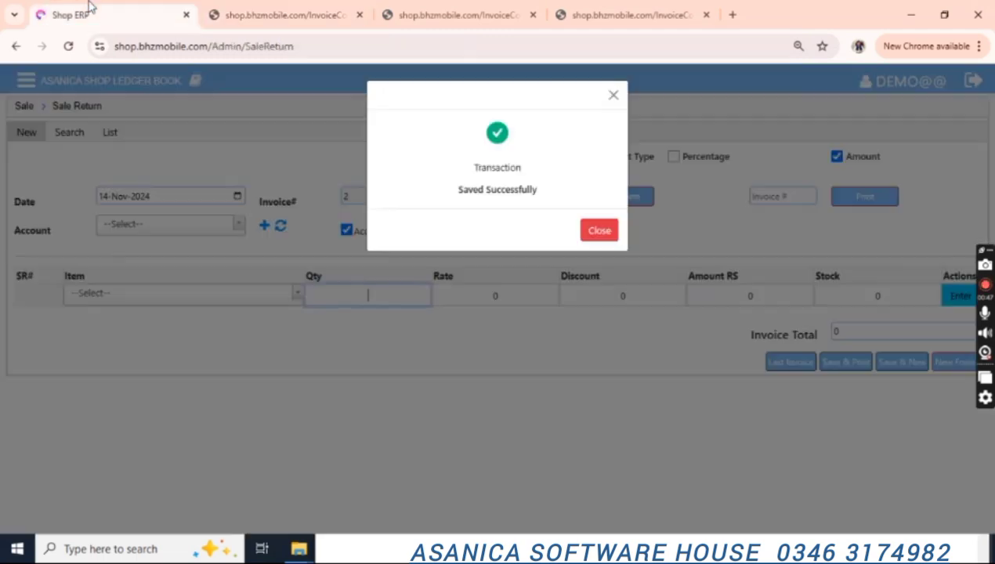
Open the sale return search form, then the Journal Voucher form under Cash / Cheque.
click(597, 238)
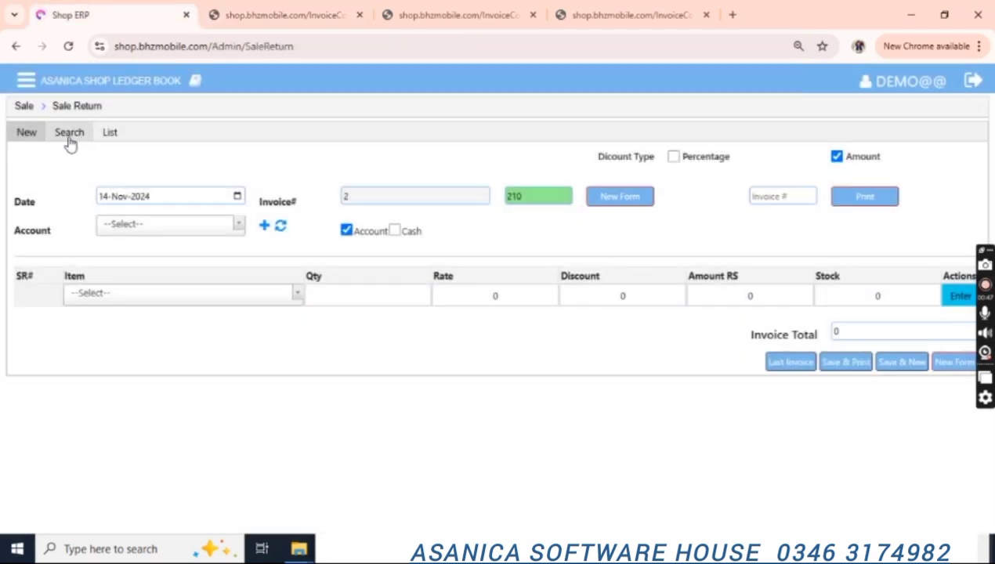
click(69, 131)
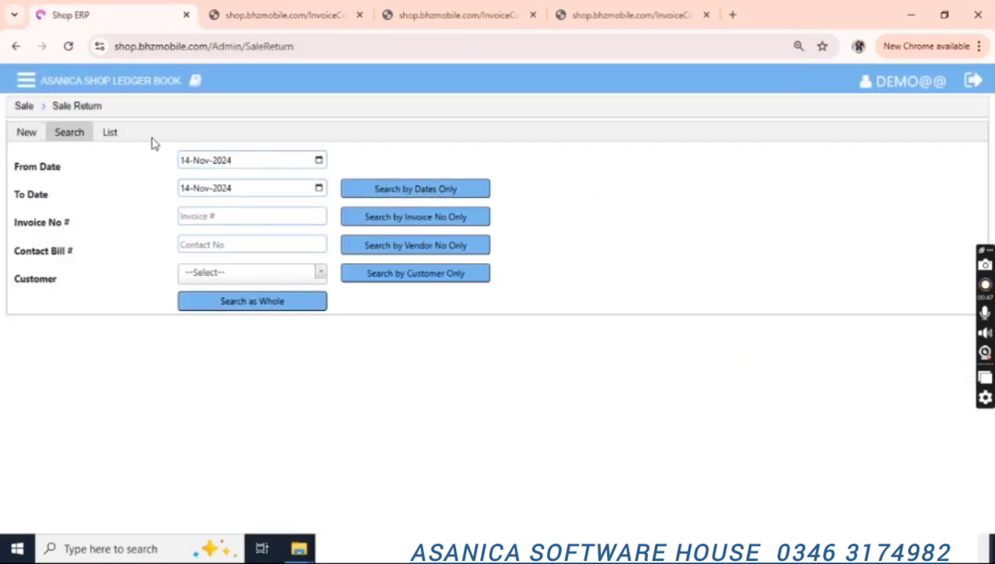
click(26, 81)
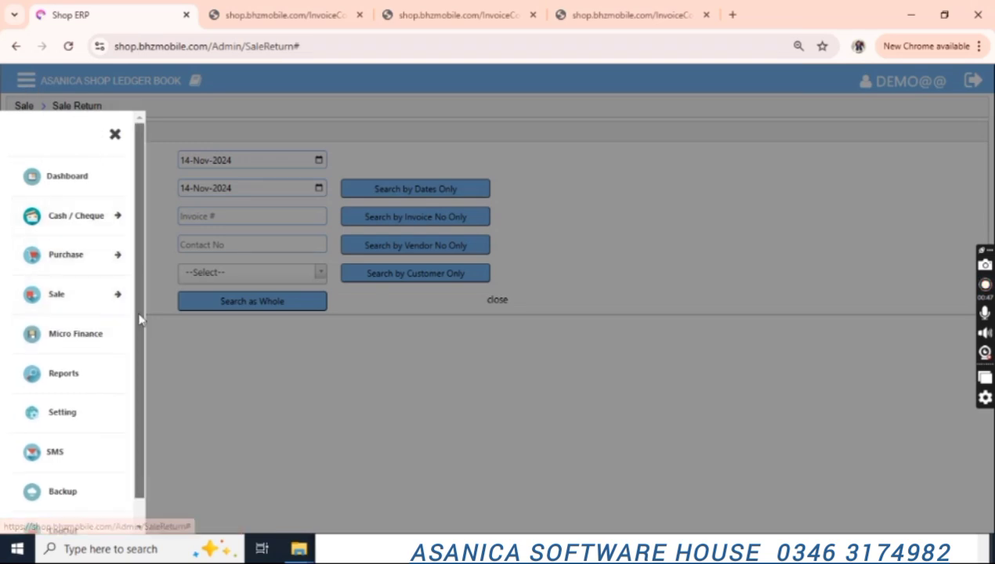
scroll(142, 369, down, 1)
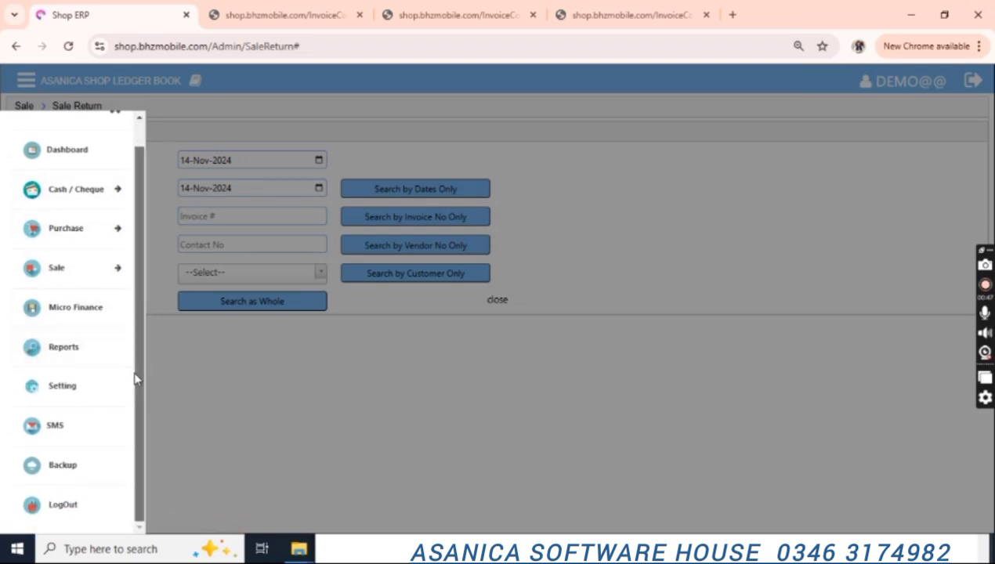
scroll(135, 376, up, 1)
click(89, 237)
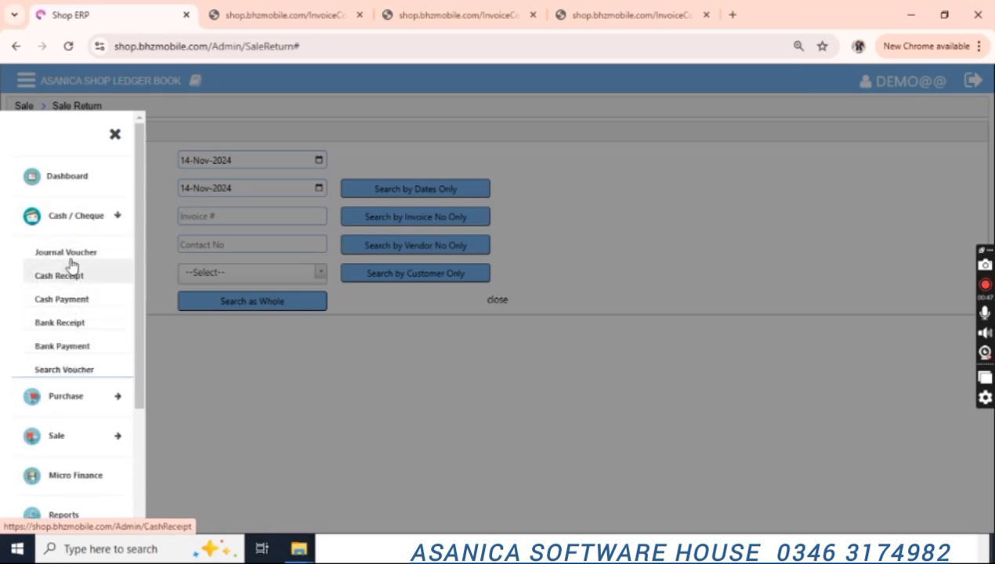
click(38, 254)
Choose MyCash as the journal voucher's account title.
click(248, 196)
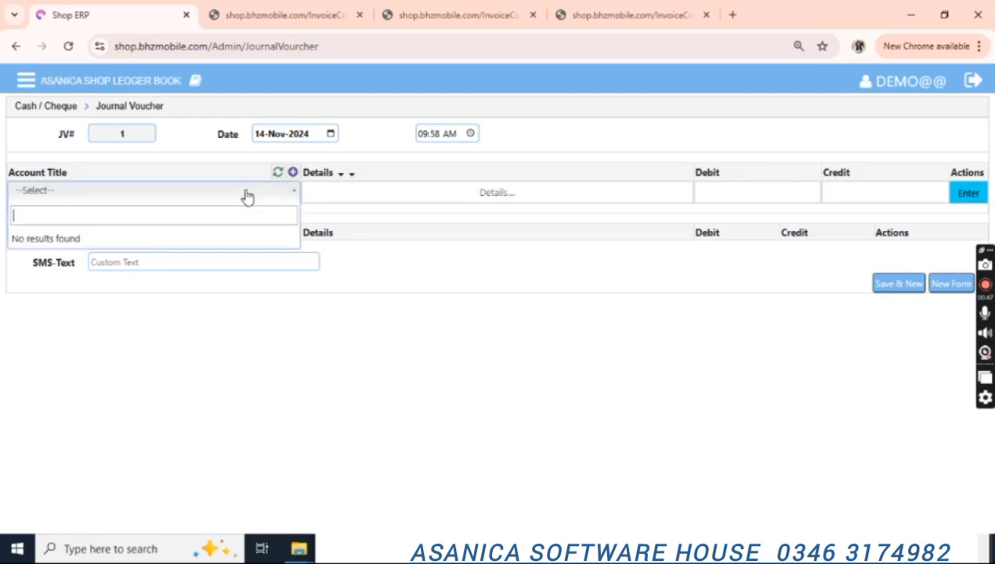
click(248, 196)
click(248, 196)
key(Down)
key(Down)
key(Return)
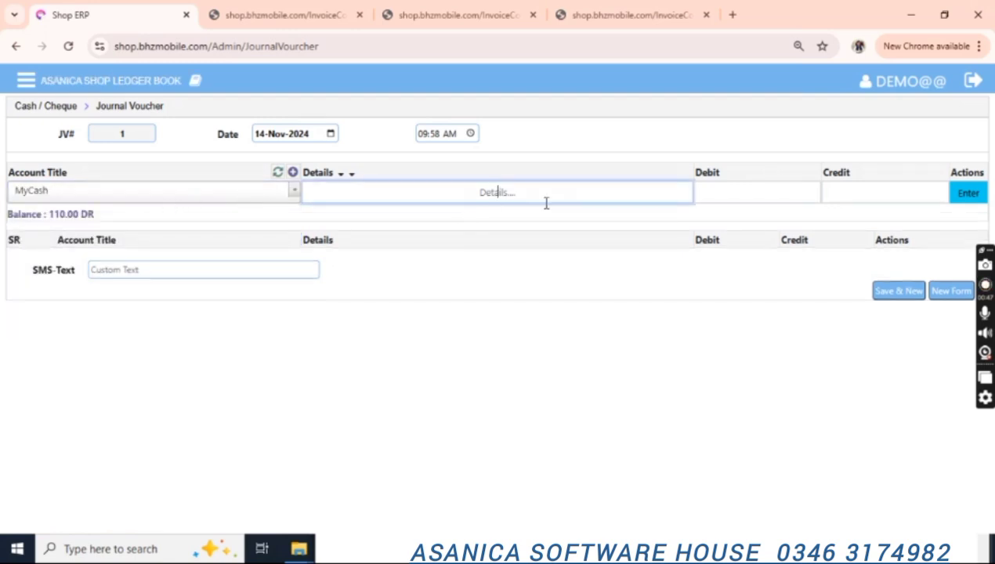
key(Return)
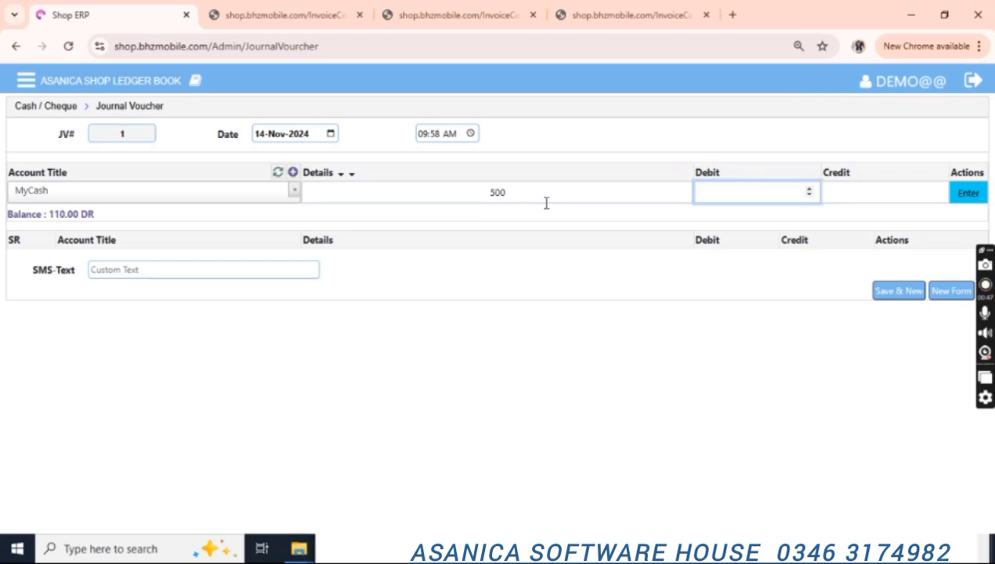
Enter details 'cash' and debit 500, add the line, and save voucher 1.
double_click(494, 193)
text(cash)
key(Return)
text(500)
key(Return)
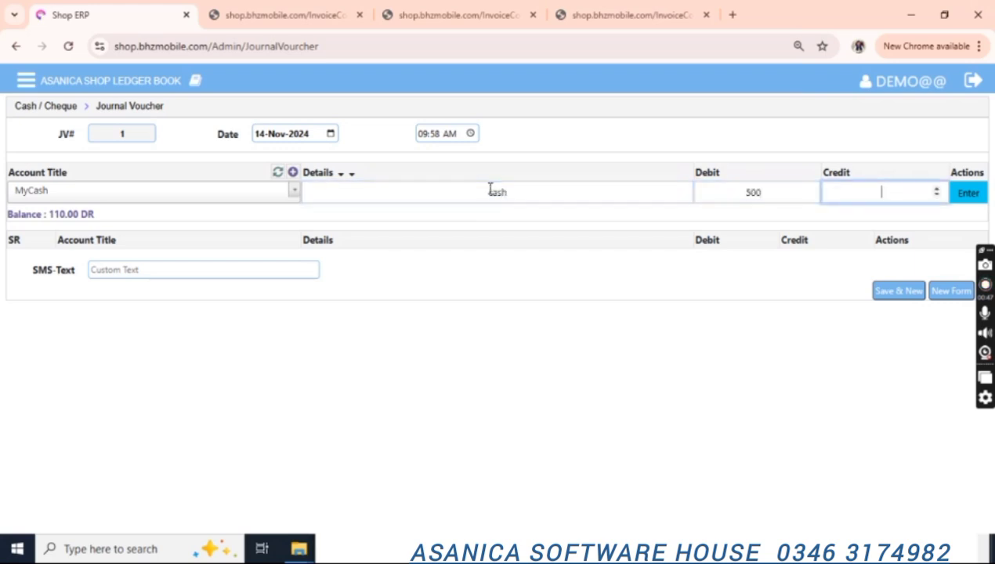
key(Return)
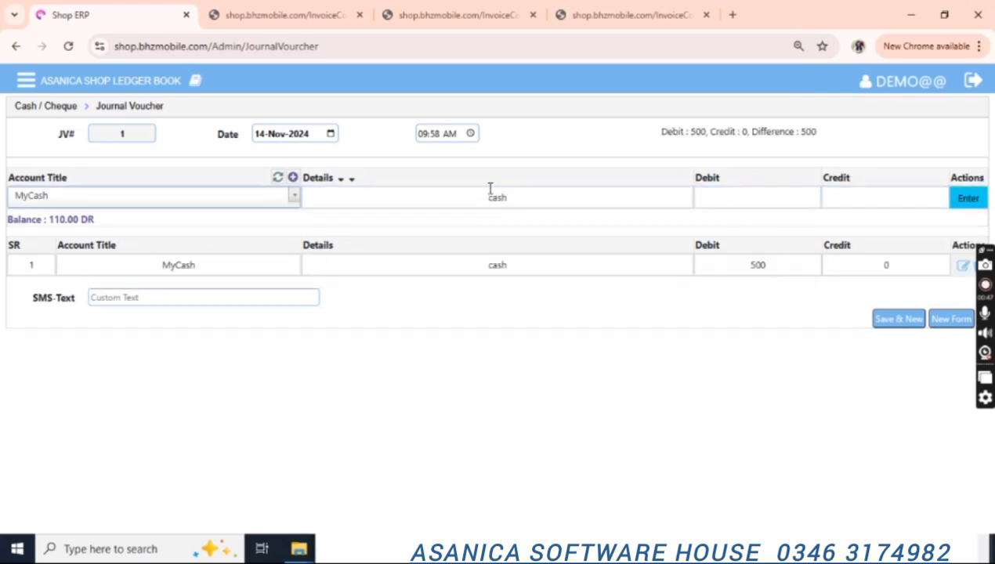
click(904, 324)
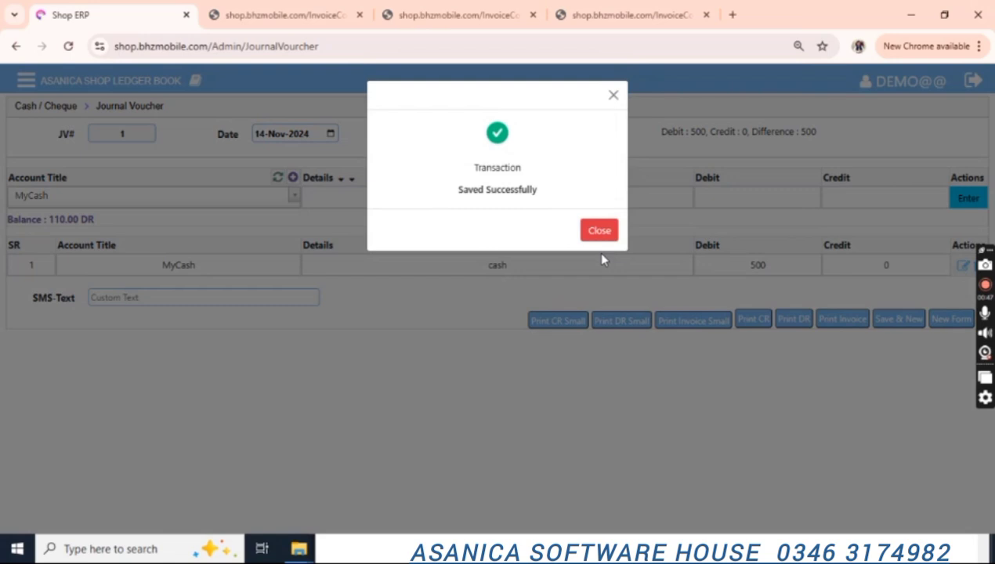
click(607, 235)
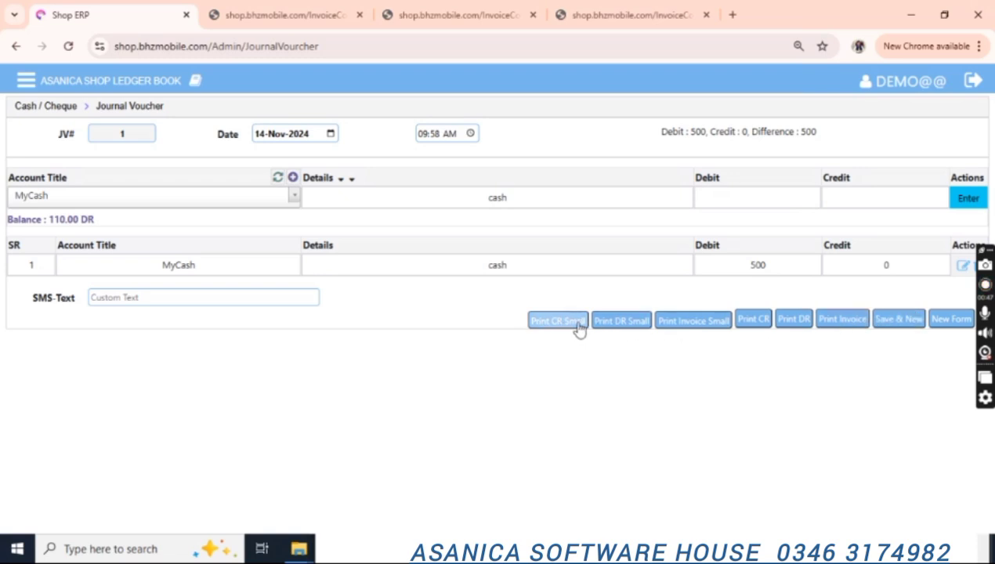
Preview the voucher's small printout and cancel printing.
click(685, 326)
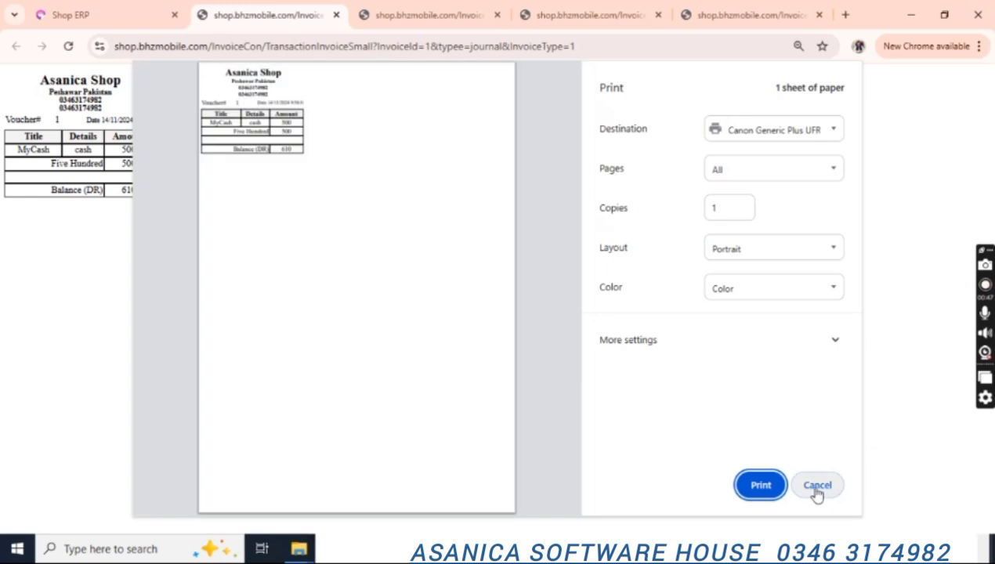
click(817, 485)
click(155, 15)
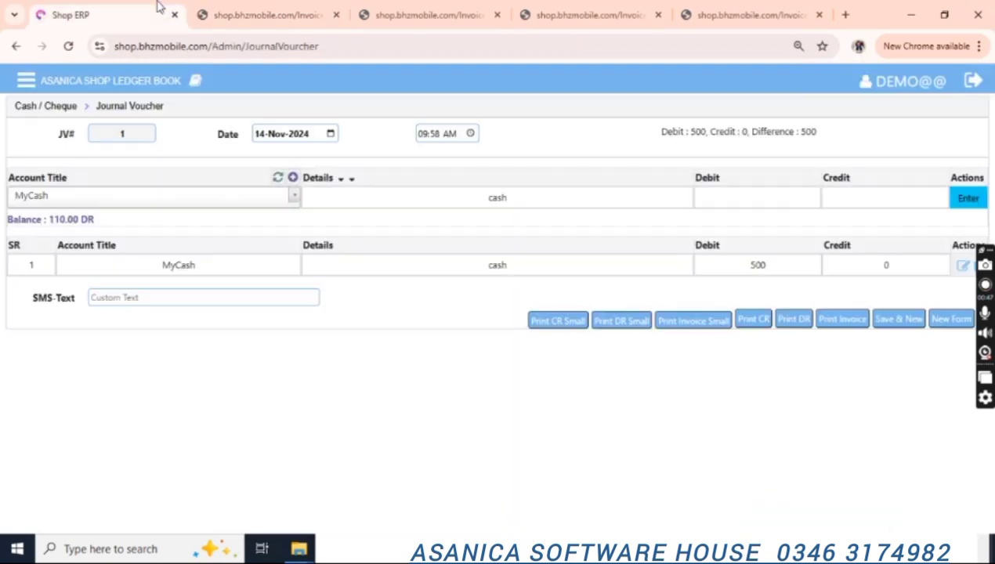
Open the Print DR version, close the extra invoice tabs, and return to Journal Voucher.
click(796, 330)
click(418, 17)
click(419, 19)
click(419, 19)
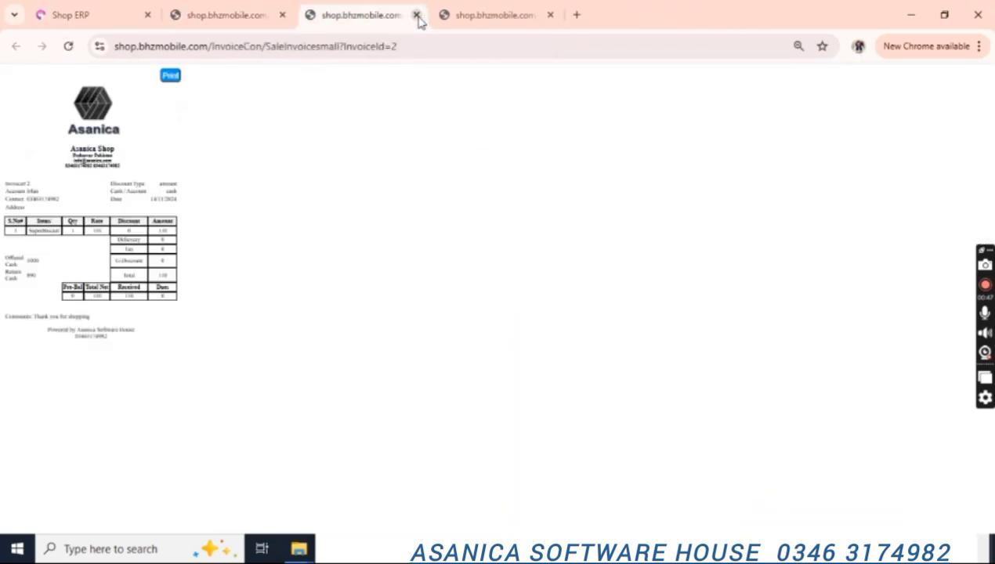
click(420, 19)
click(419, 18)
click(820, 484)
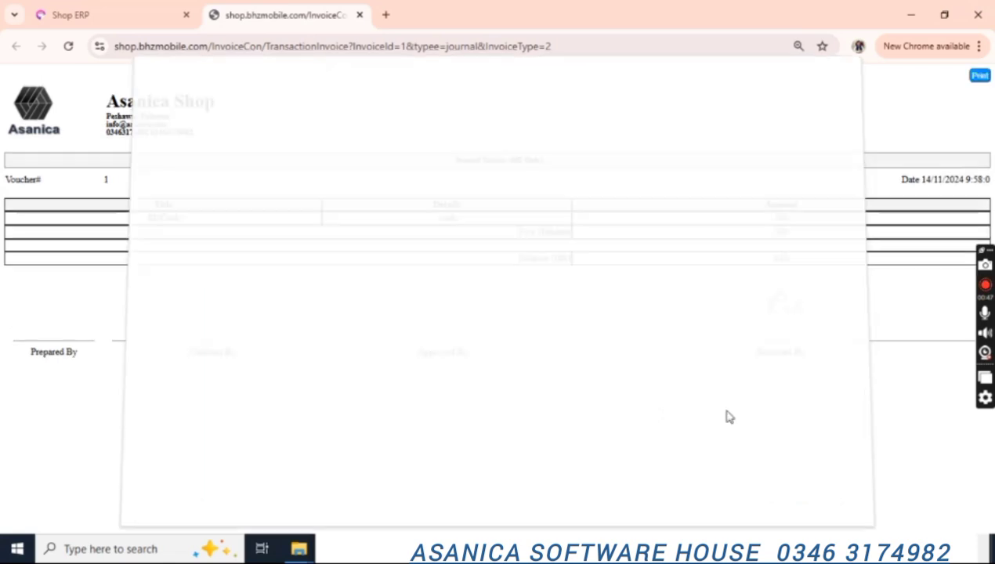
click(52, 11)
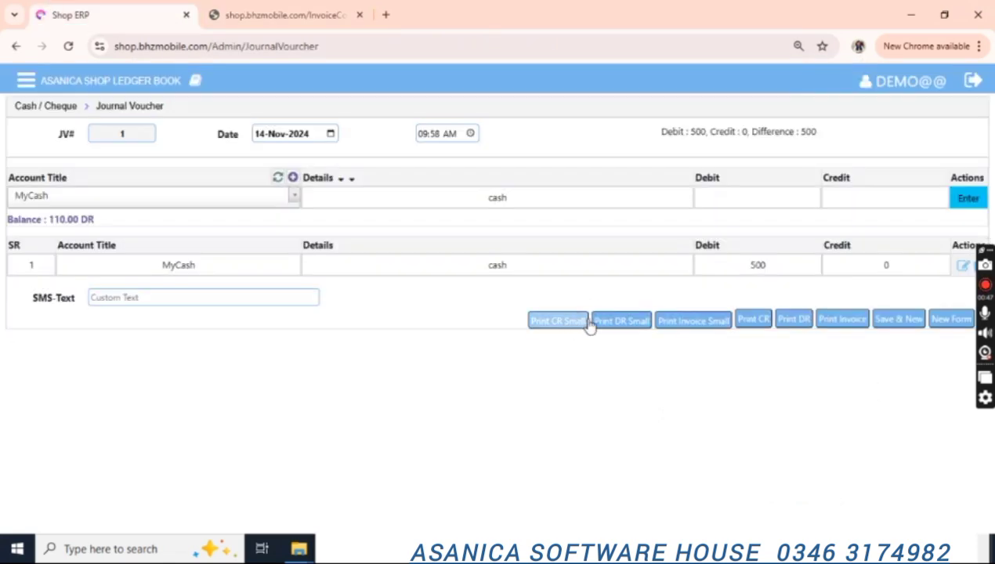
Preview the small invoice again, cancel printing, and close its tab.
click(691, 330)
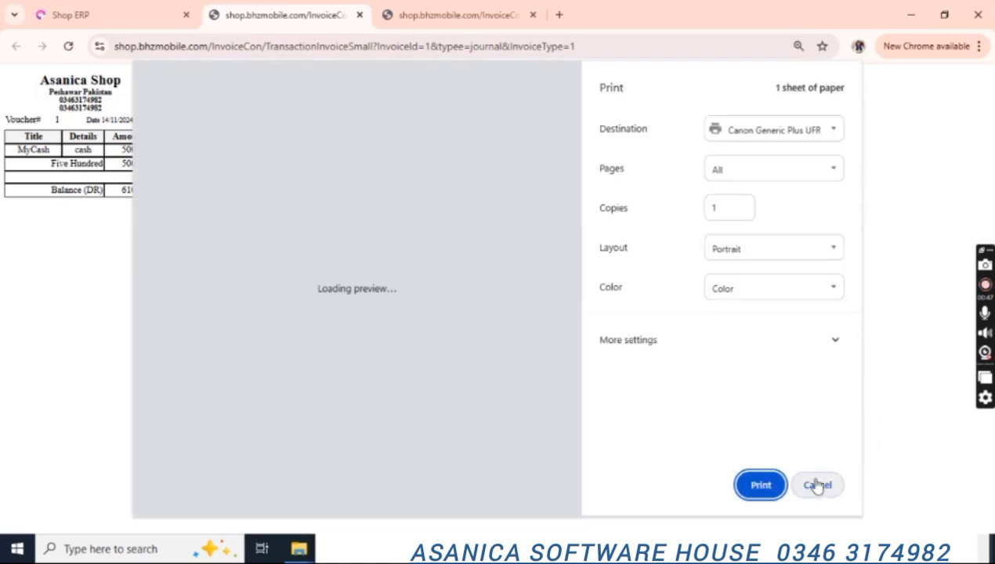
click(820, 485)
click(360, 15)
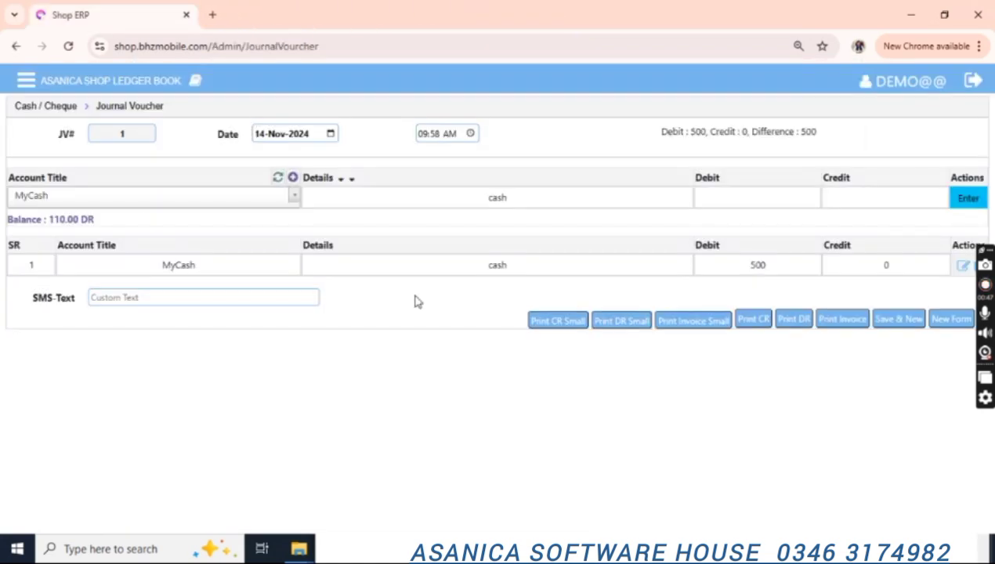
Open Setting from the sidebar menu to reach the SMS Template options.
click(33, 92)
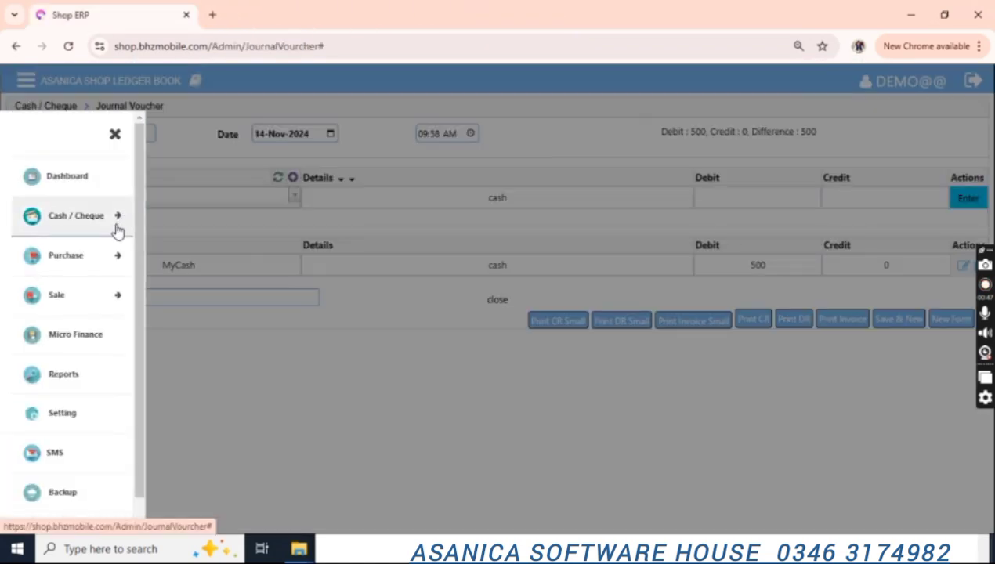
click(83, 228)
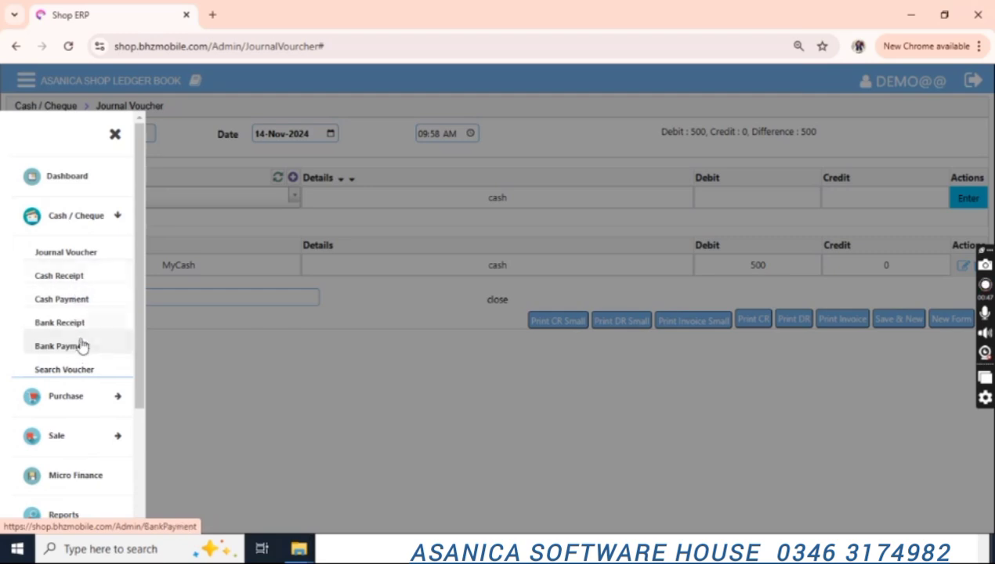
scroll(129, 344, down, 3)
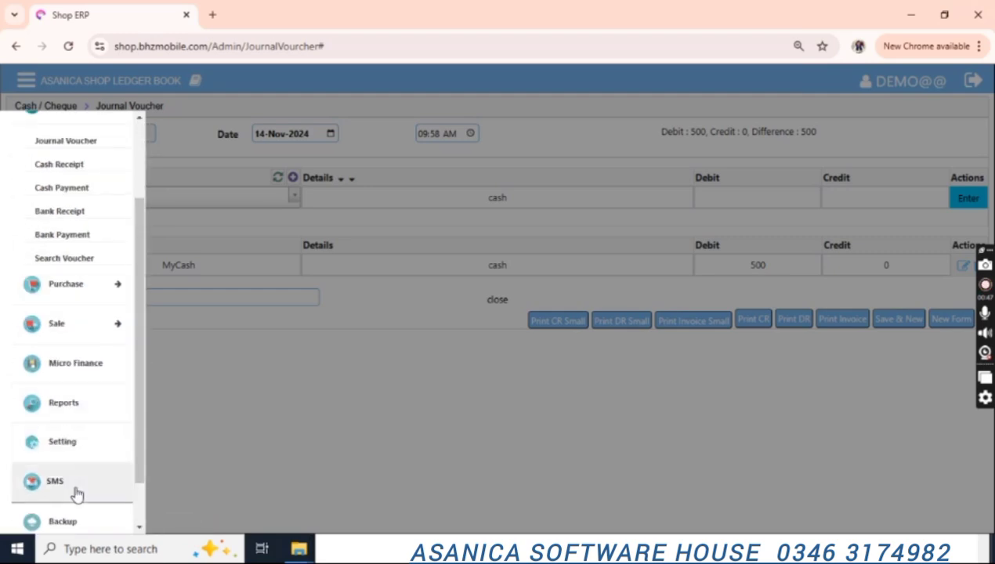
click(71, 443)
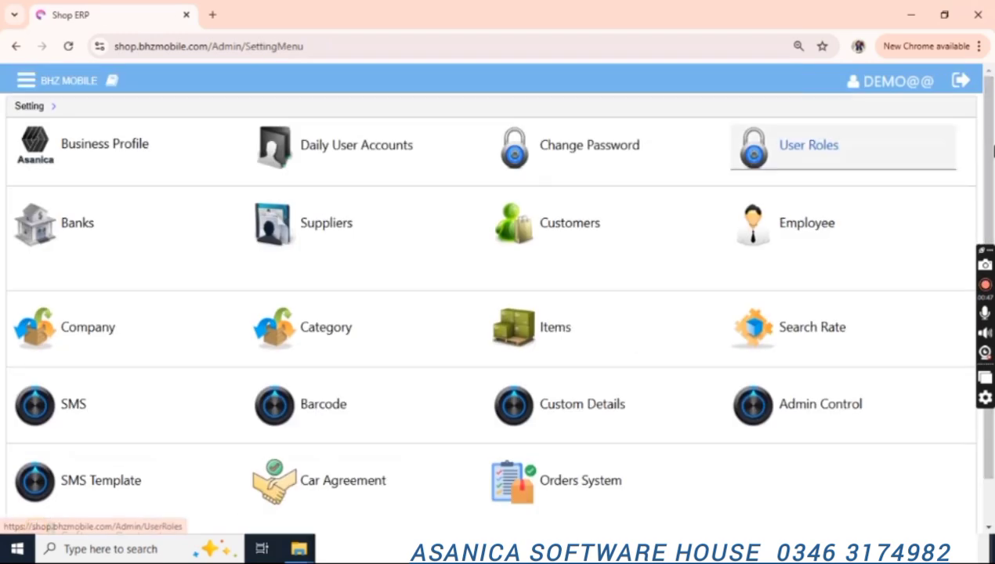
scroll(78, 439, down, 1)
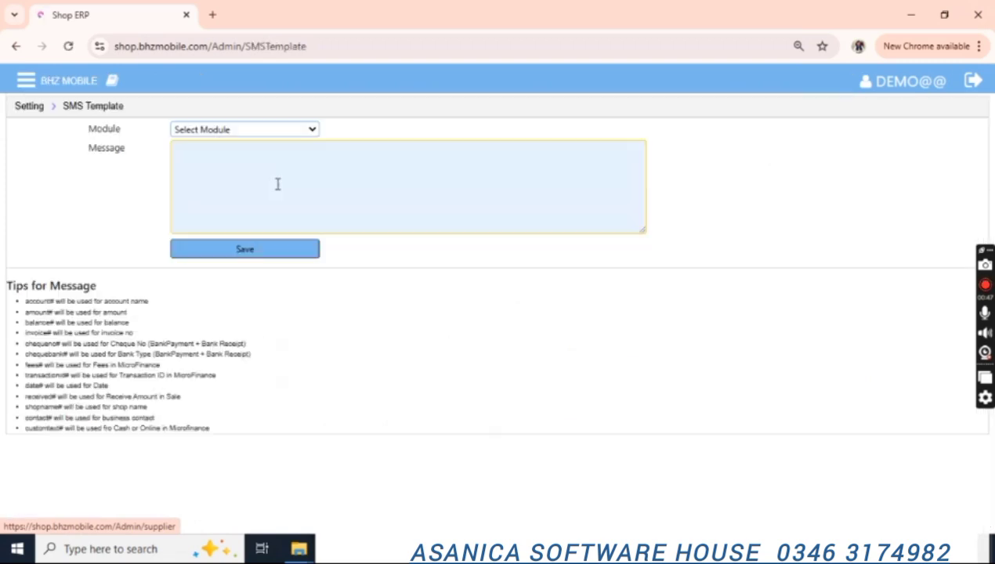
Select Cash Receipt as the SMS template module.
click(247, 133)
key(Down)
key(Down)
key(Down)
key(Return)
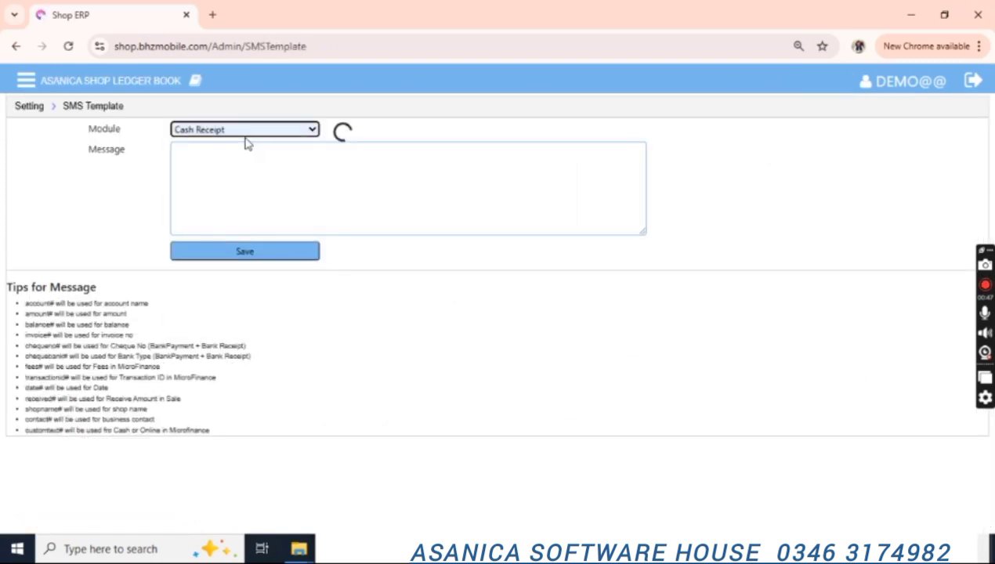
Write the message using account#, amount#, balance#, invoice# and customtext# tags, then save it.
click(263, 170)
text(Dear Customer account)
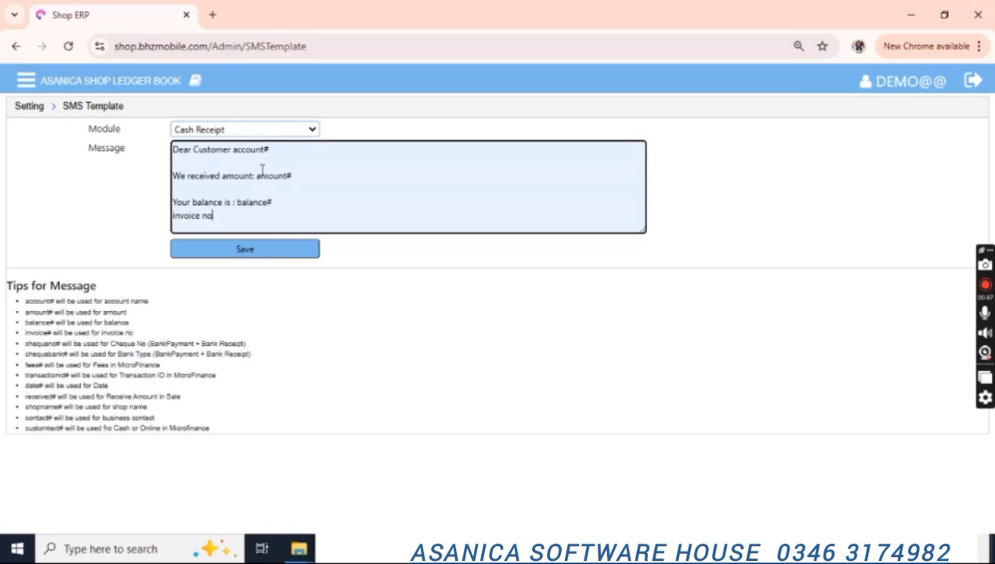
text(#)
key(Return)
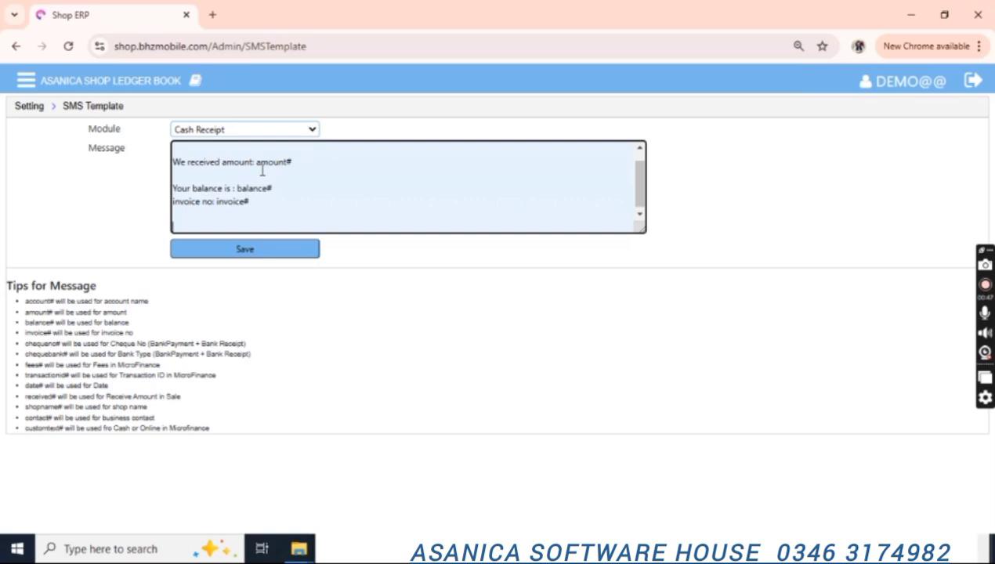
key(Return)
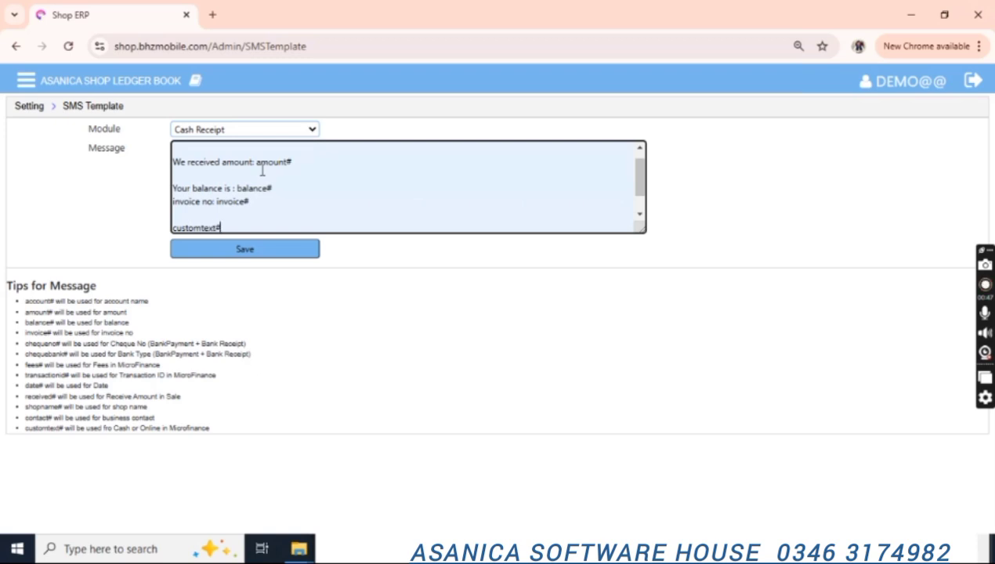
drag(641, 186, 622, 151)
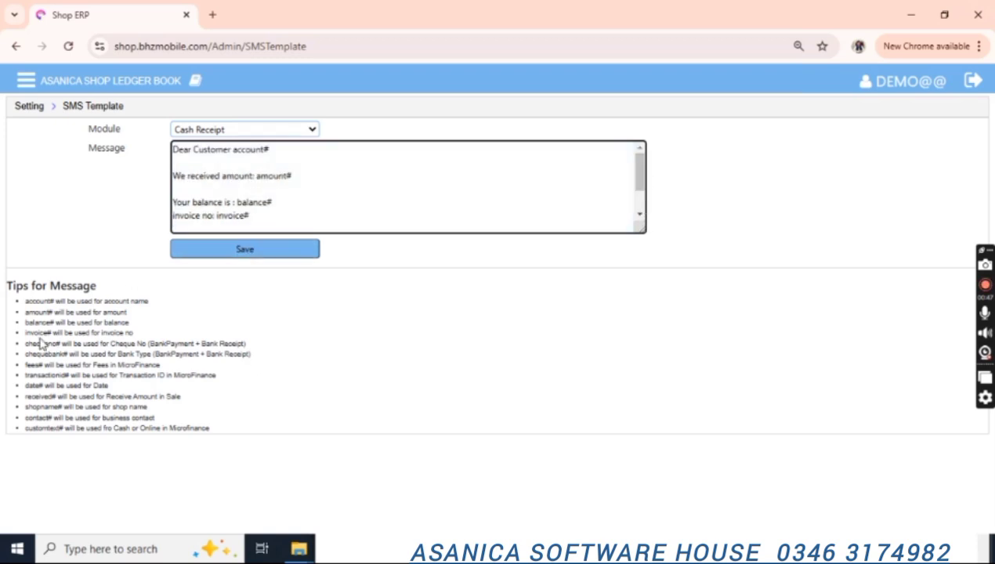
click(236, 250)
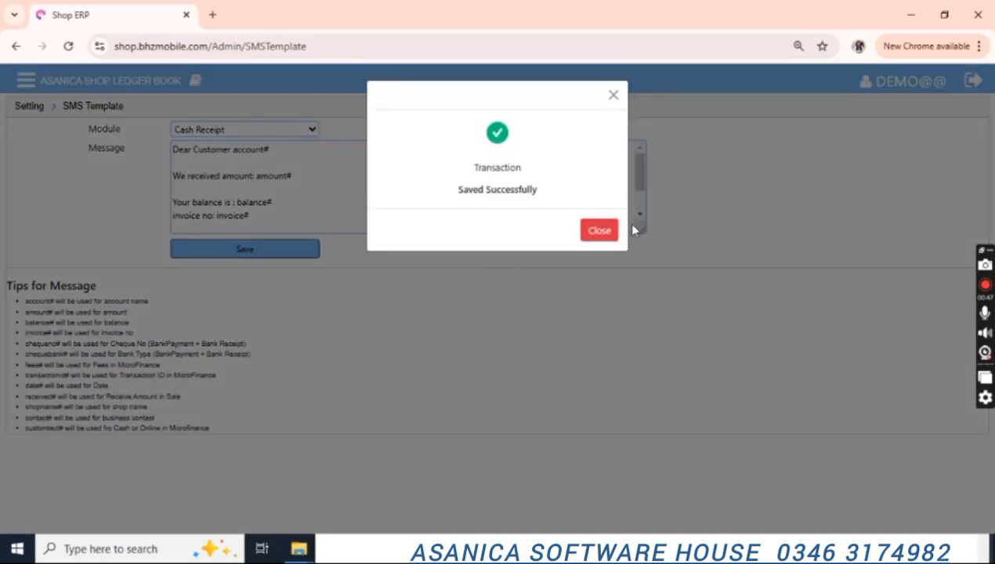
click(600, 230)
Open the Cash Receipt form from the Cash / Cheque menu.
click(26, 80)
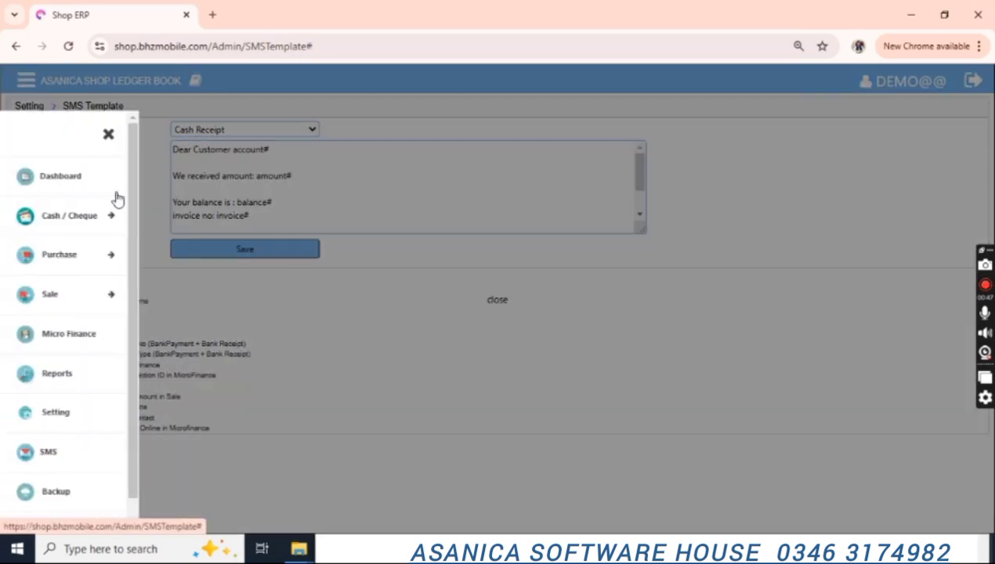
click(78, 221)
click(79, 273)
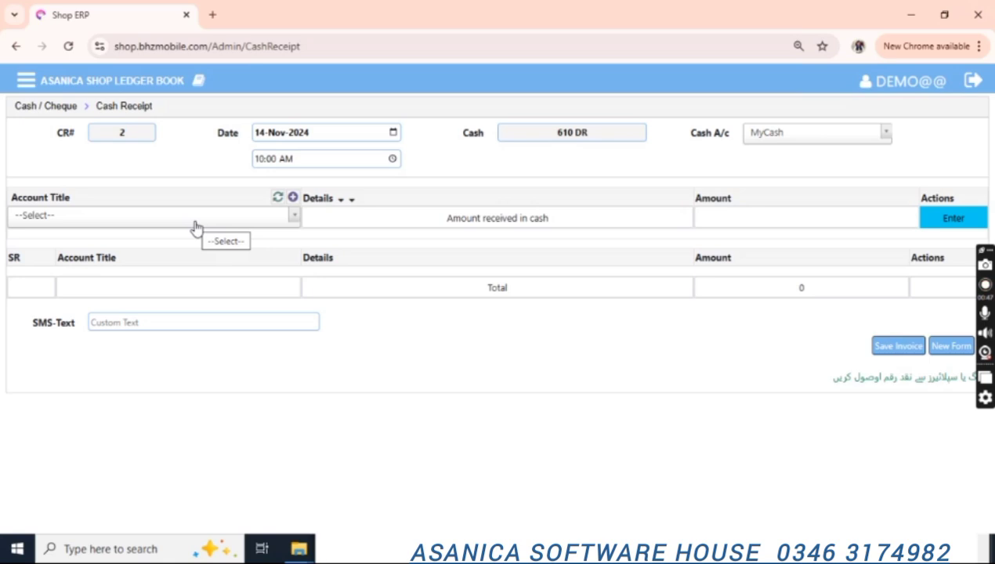
click(26, 80)
click(82, 216)
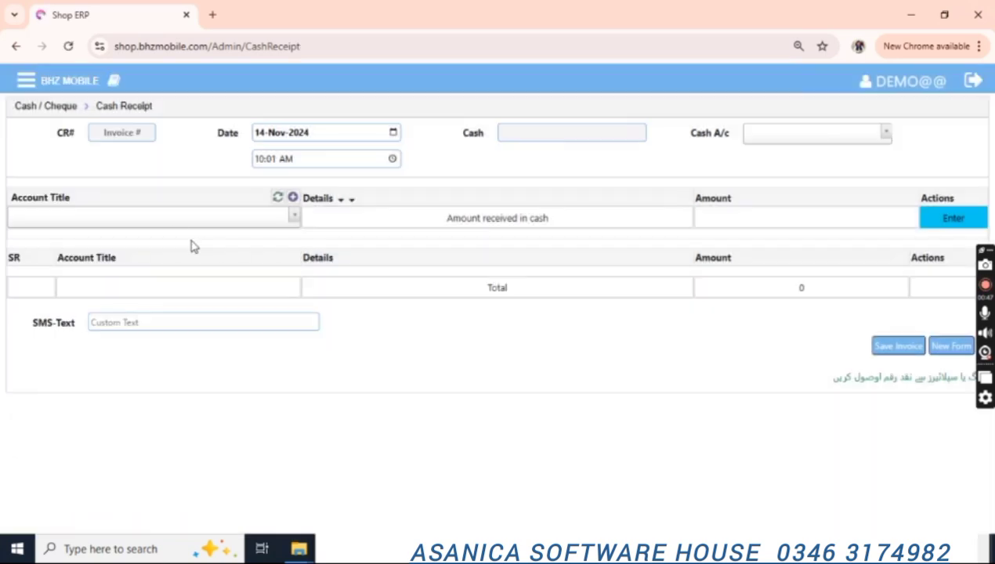
Add a Customer1 receipt line of 50 received in cash.
click(172, 226)
key(Down)
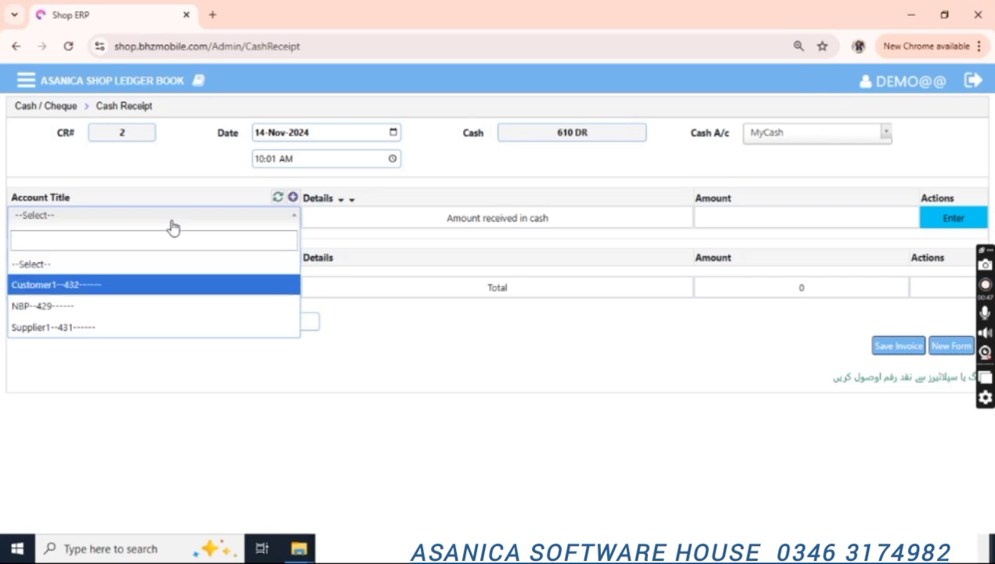
key(Return)
key(Return)
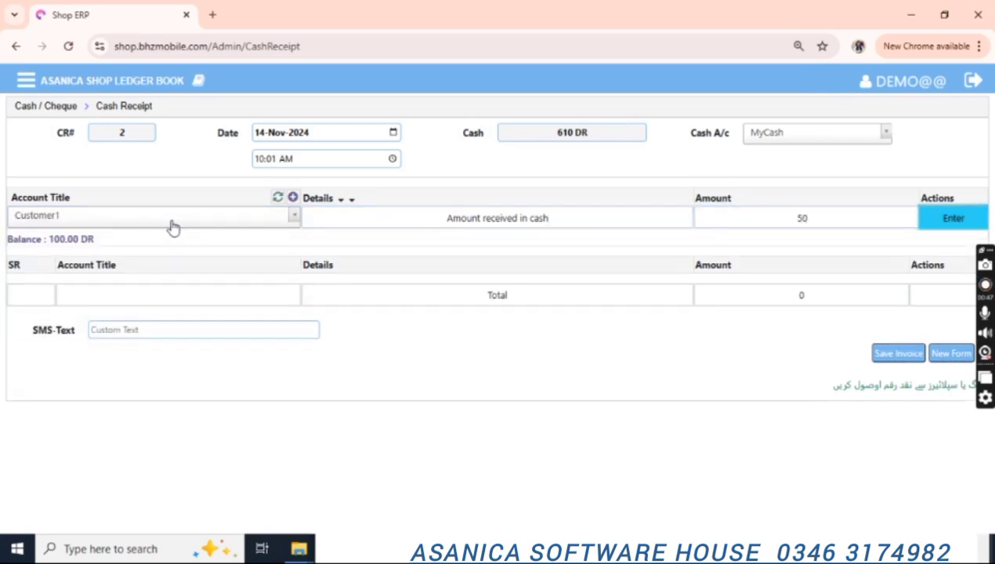
click(807, 140)
click(807, 140)
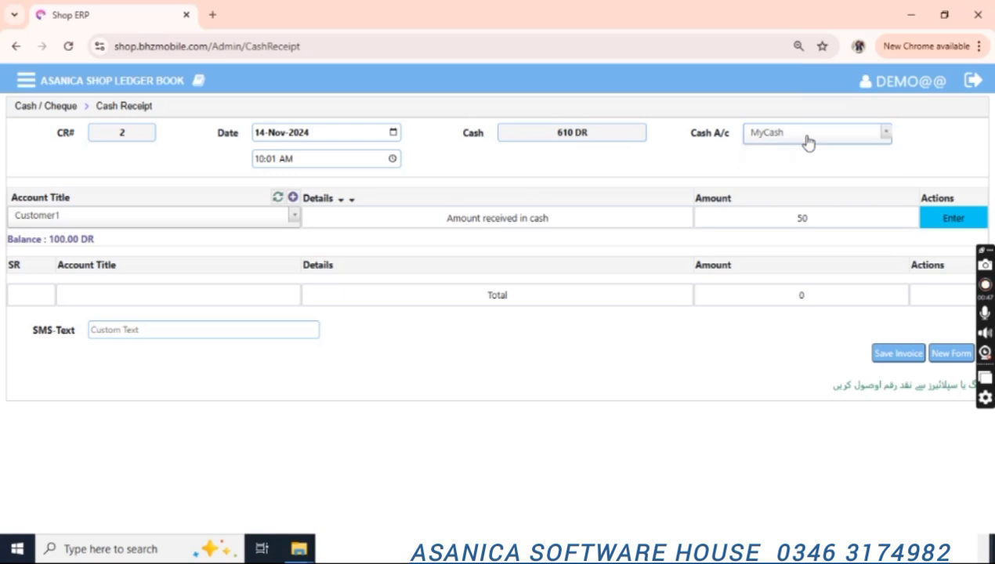
click(807, 141)
click(627, 165)
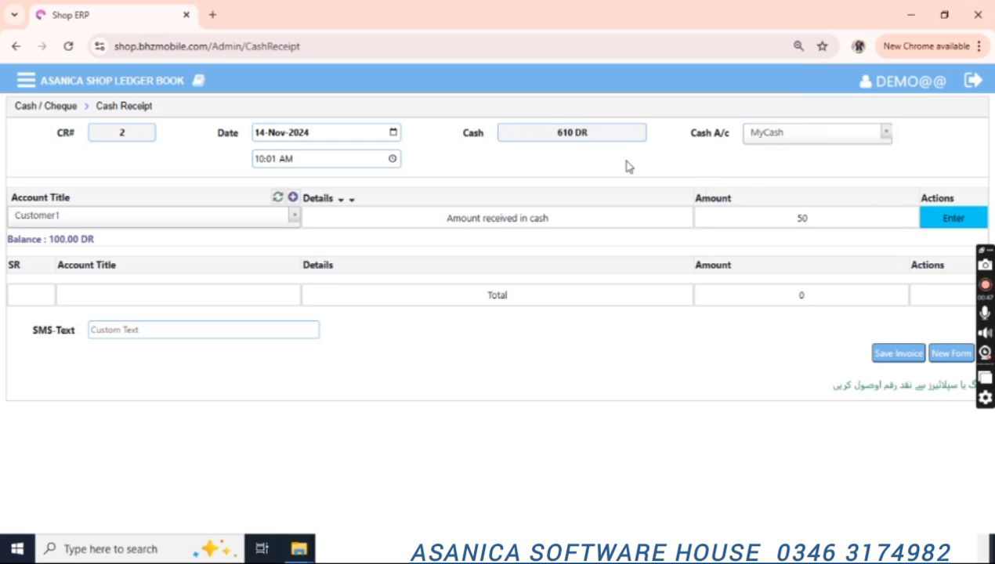
click(932, 223)
Enter the SMS text ThanksYouFor50Rs.
click(232, 359)
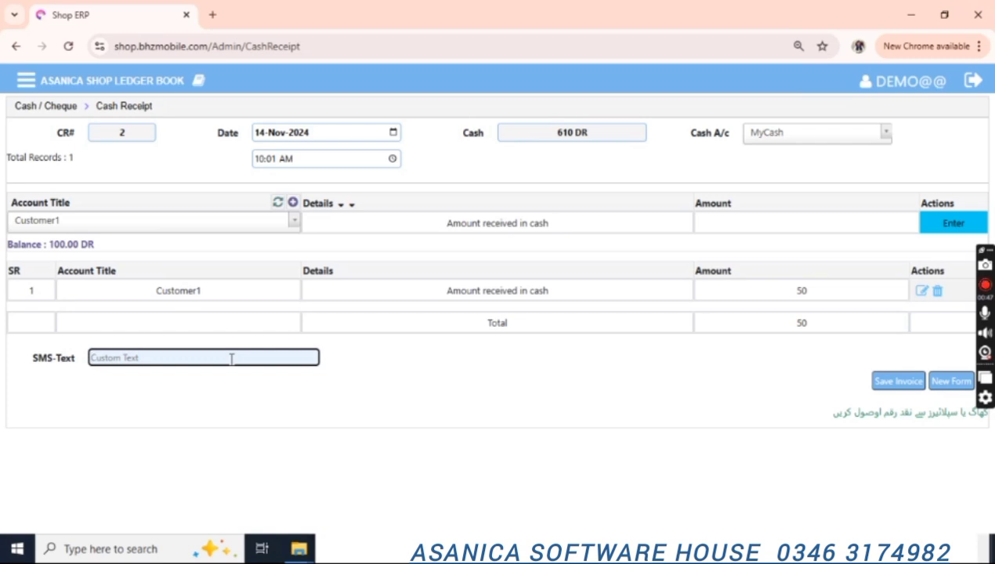
text(ThanksYouFor50Rs)
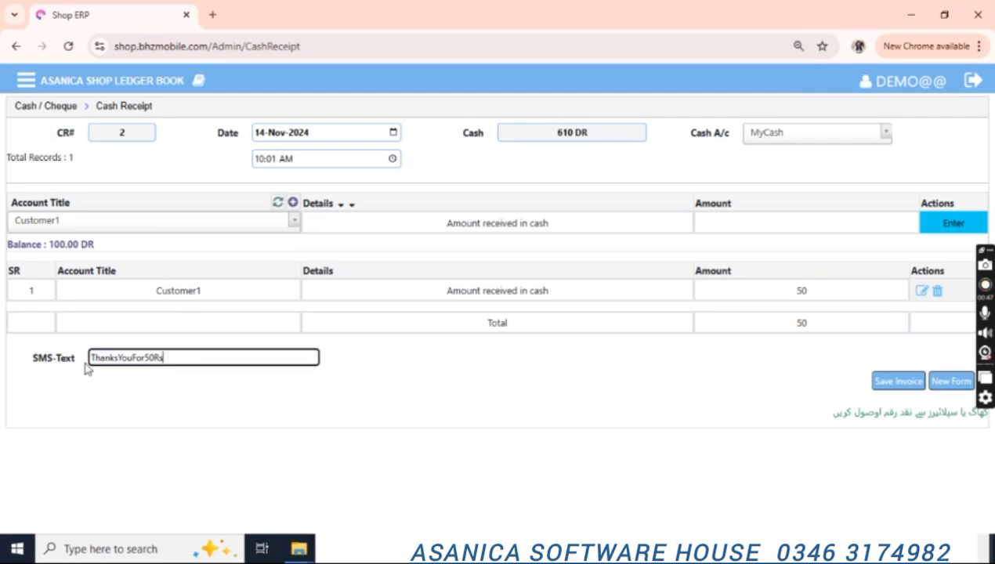
drag(89, 359, 175, 359)
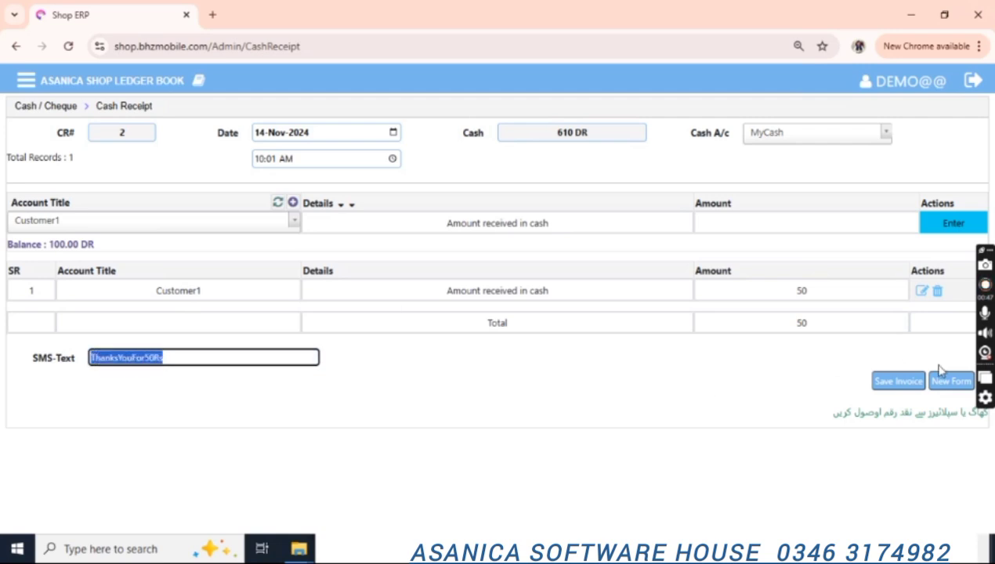
click(901, 383)
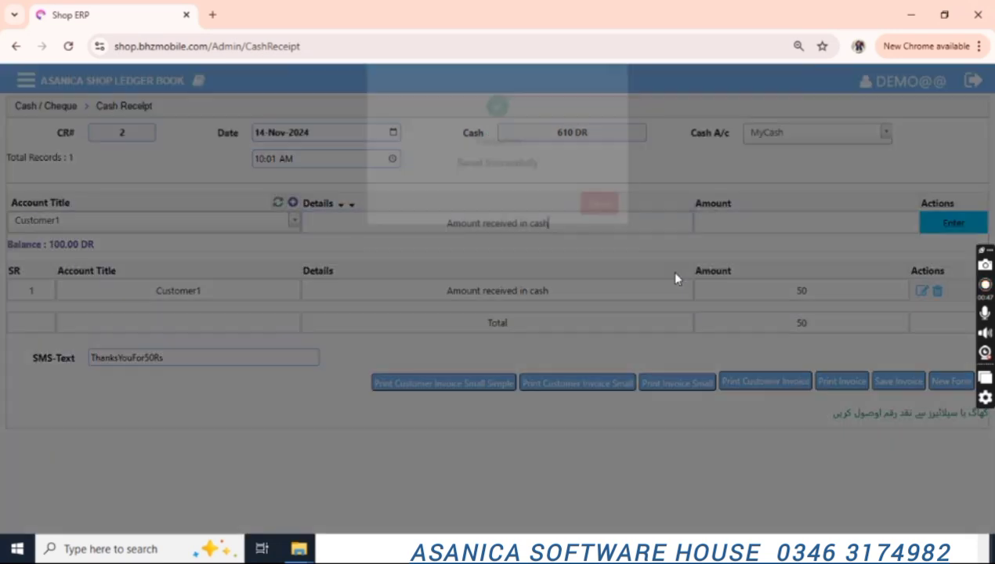
click(591, 234)
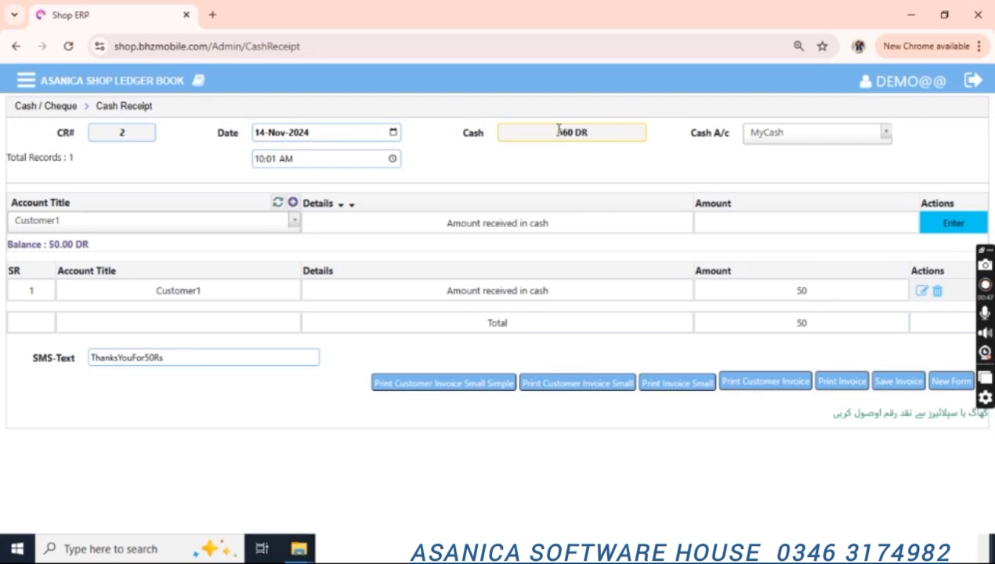
drag(558, 132, 584, 132)
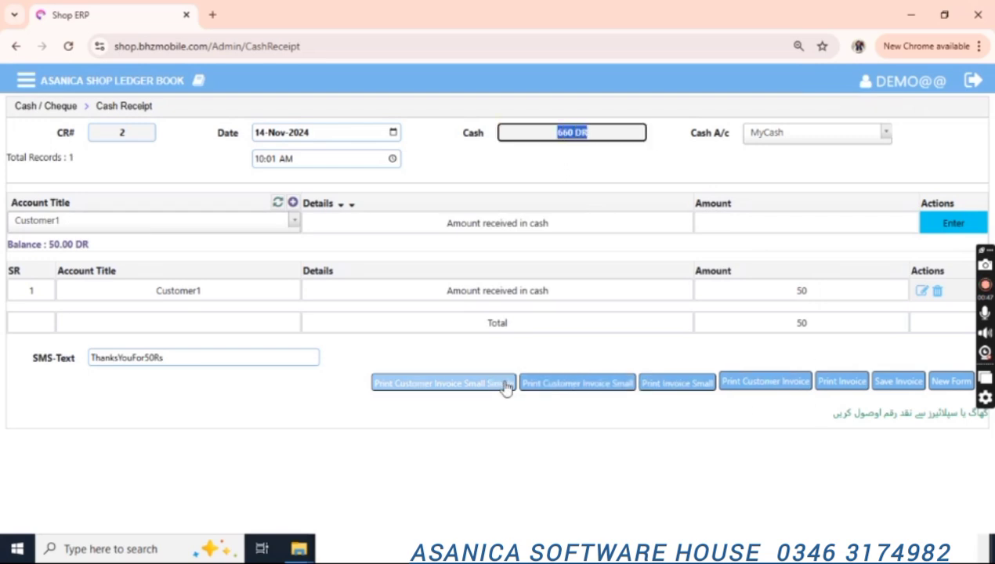
click(479, 384)
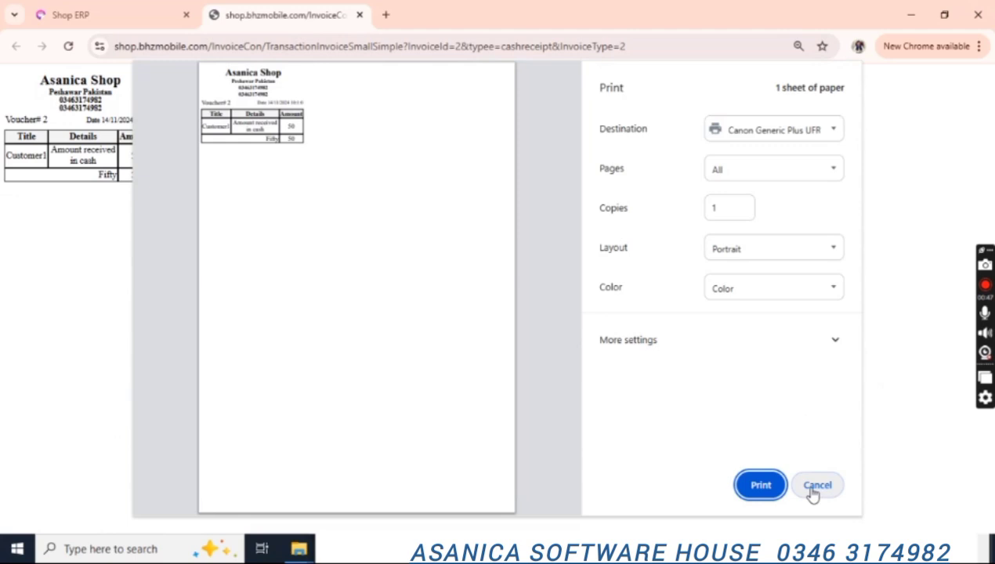
click(815, 486)
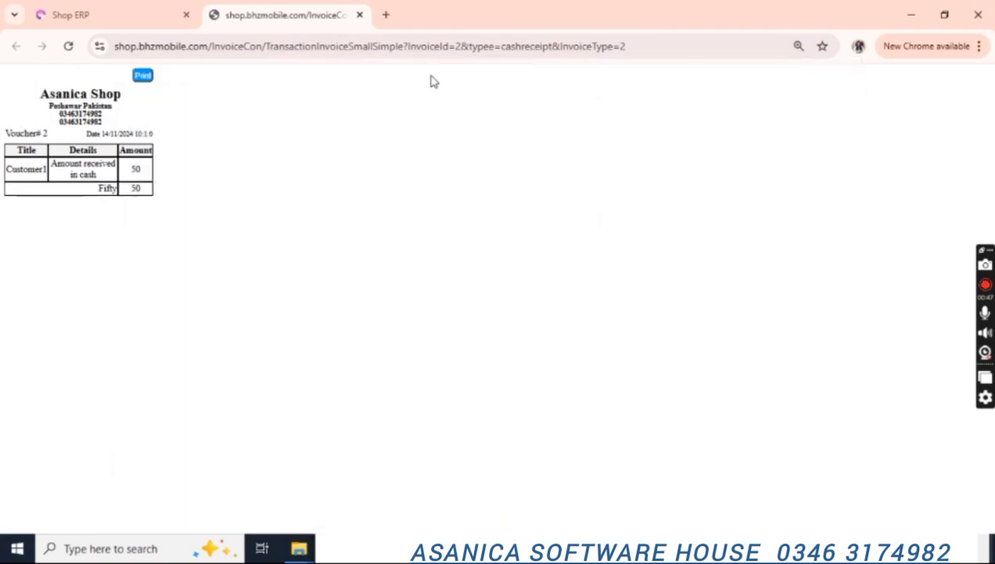
click(360, 15)
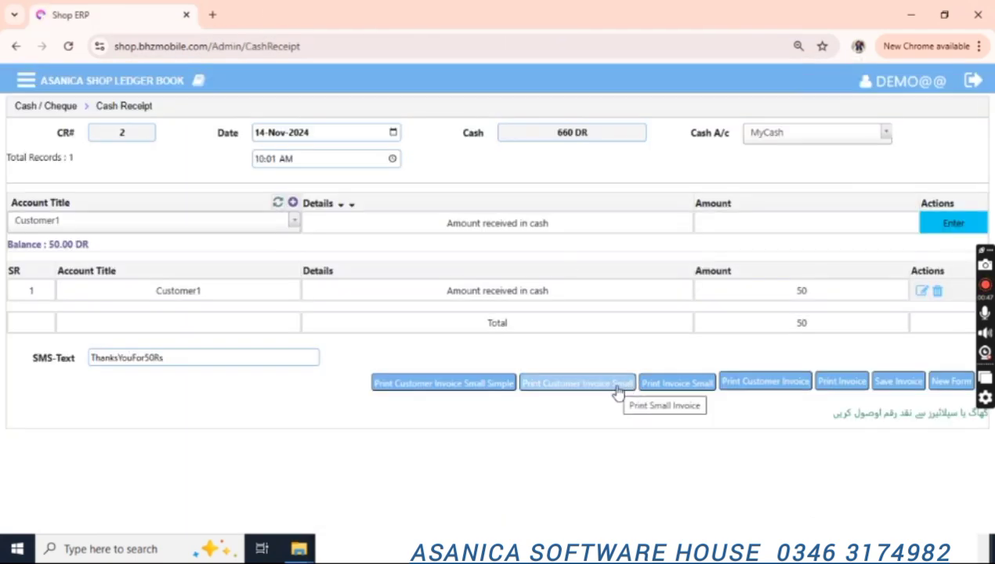
click(622, 384)
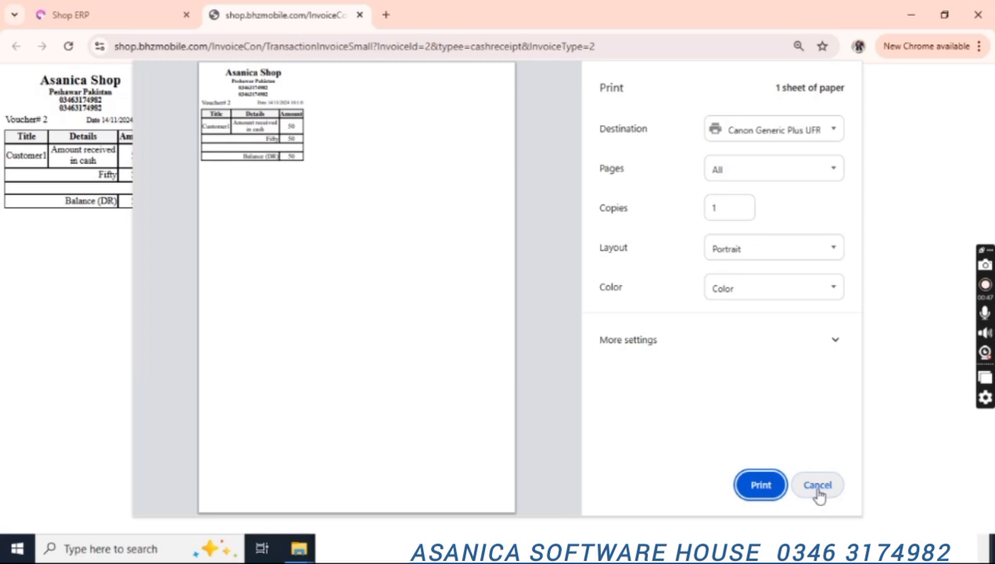
click(818, 486)
click(361, 14)
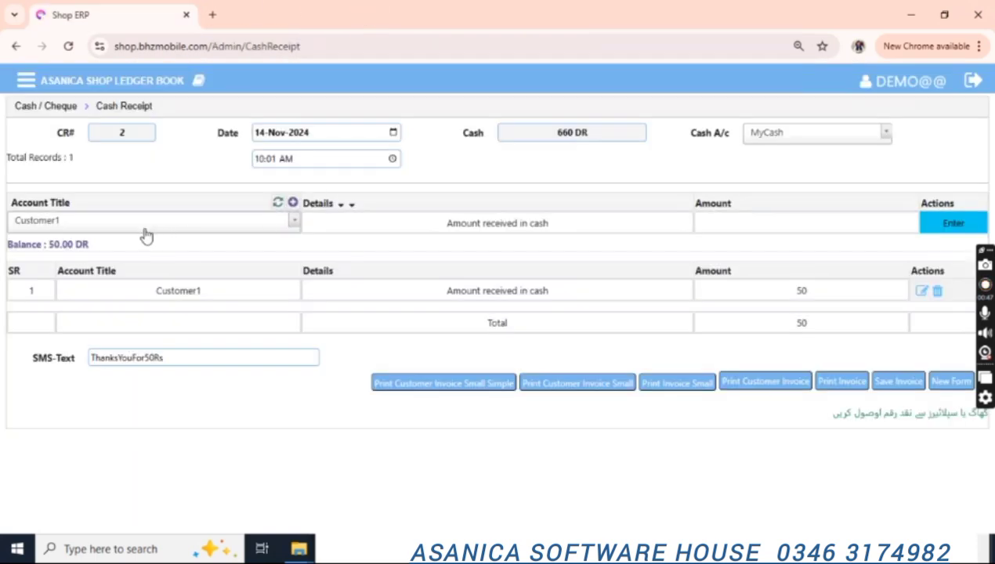
click(68, 227)
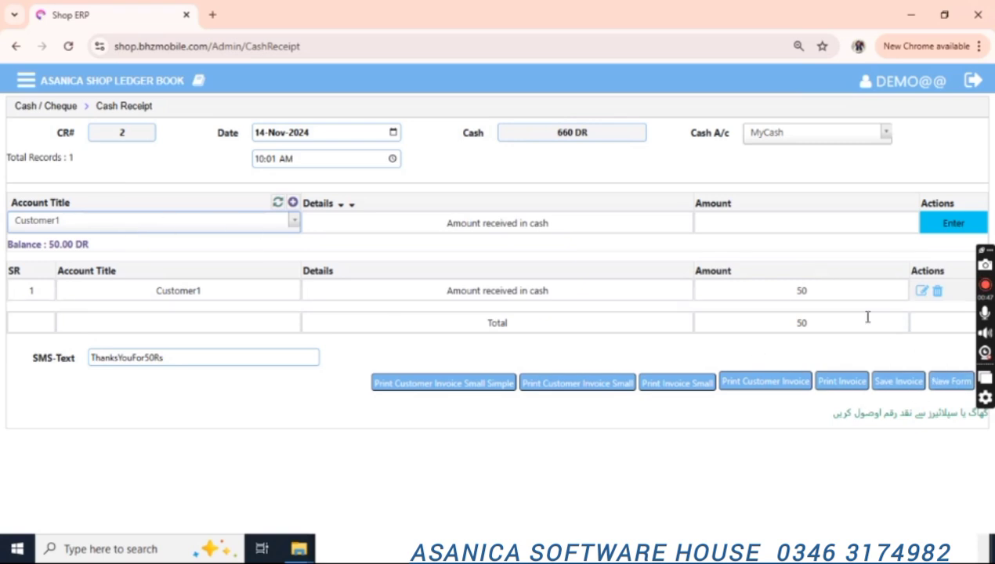
Clear the receipt form, open the SMS page, and share Customer1's 50-received message to WhatsApp.
click(913, 378)
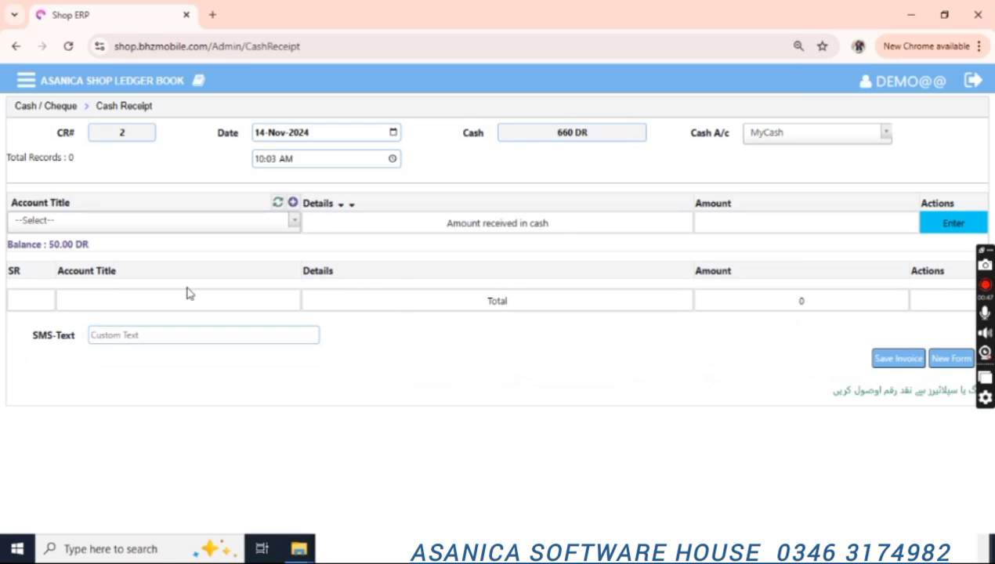
click(87, 223)
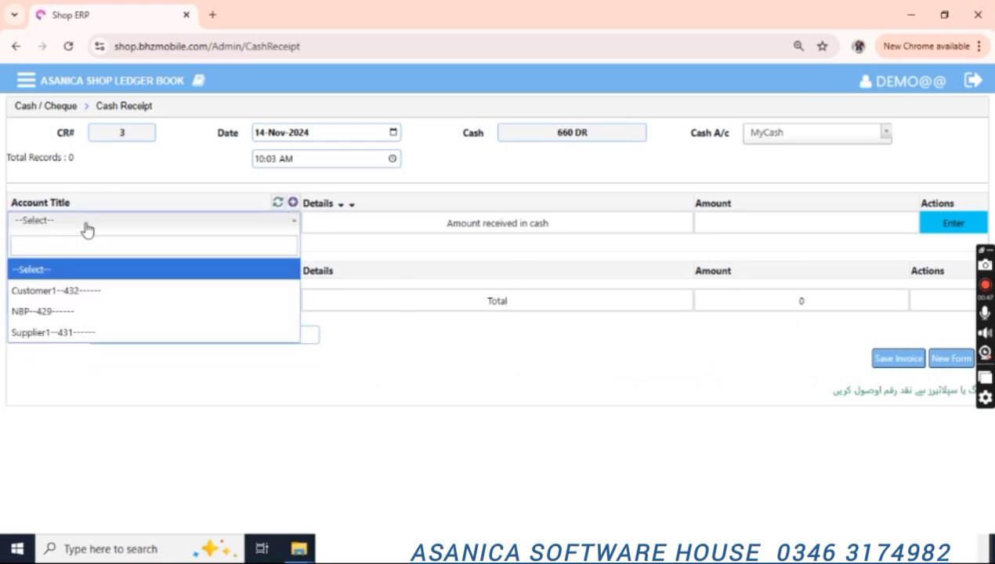
click(26, 83)
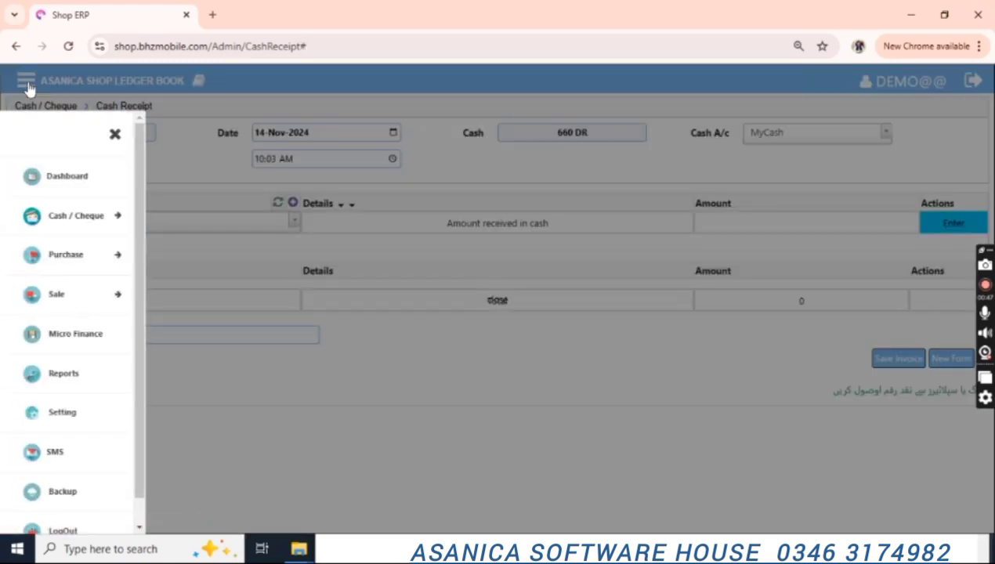
scroll(155, 433, down, 1)
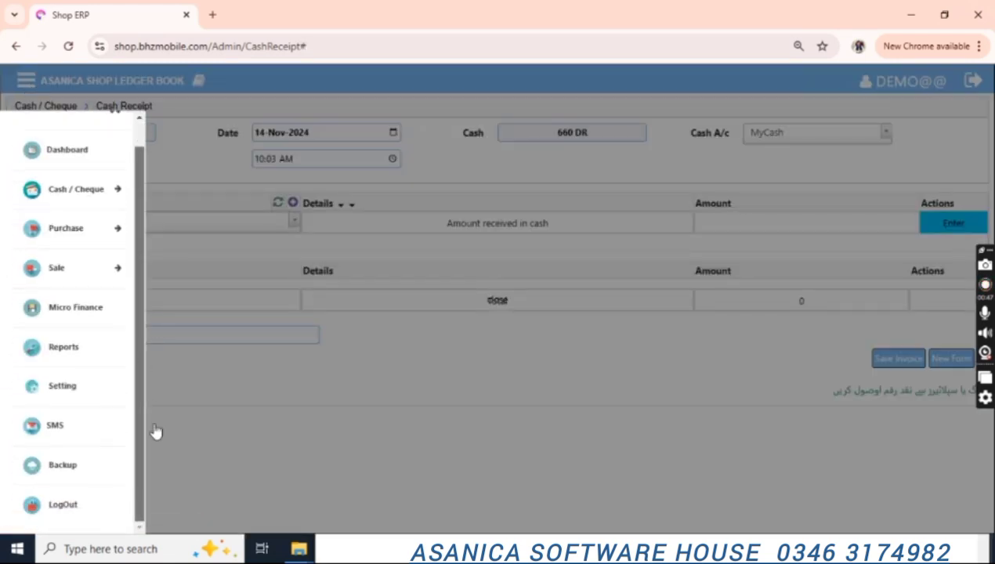
click(71, 436)
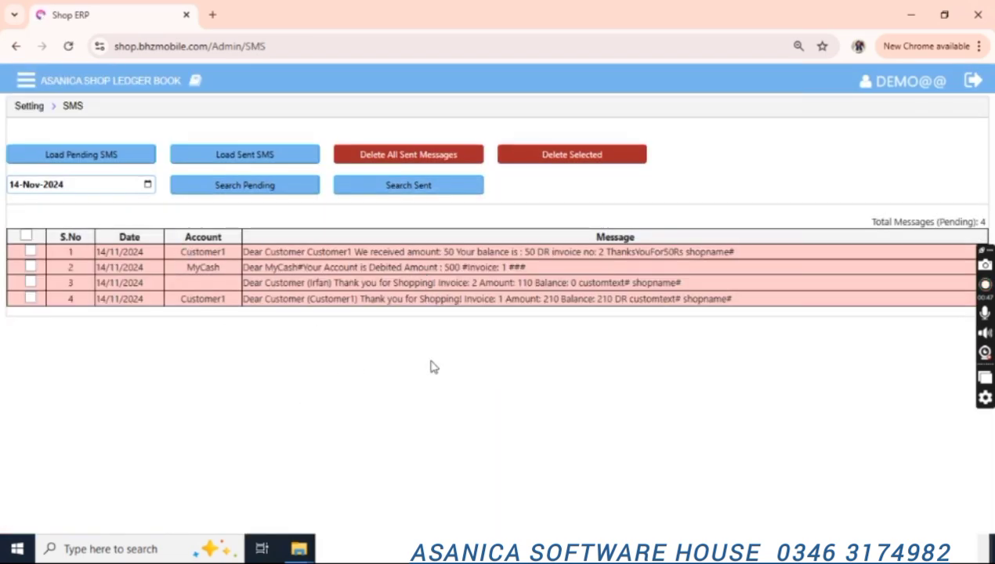
click(530, 258)
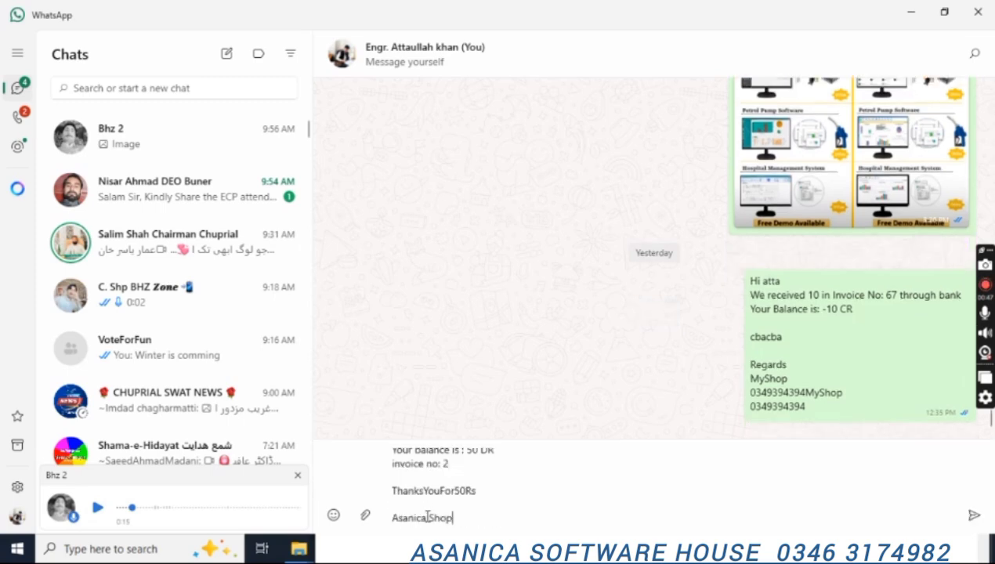
Send Customer1's receipt message in WhatsApp, then close the share tab to return to the SMS list.
key(Return)
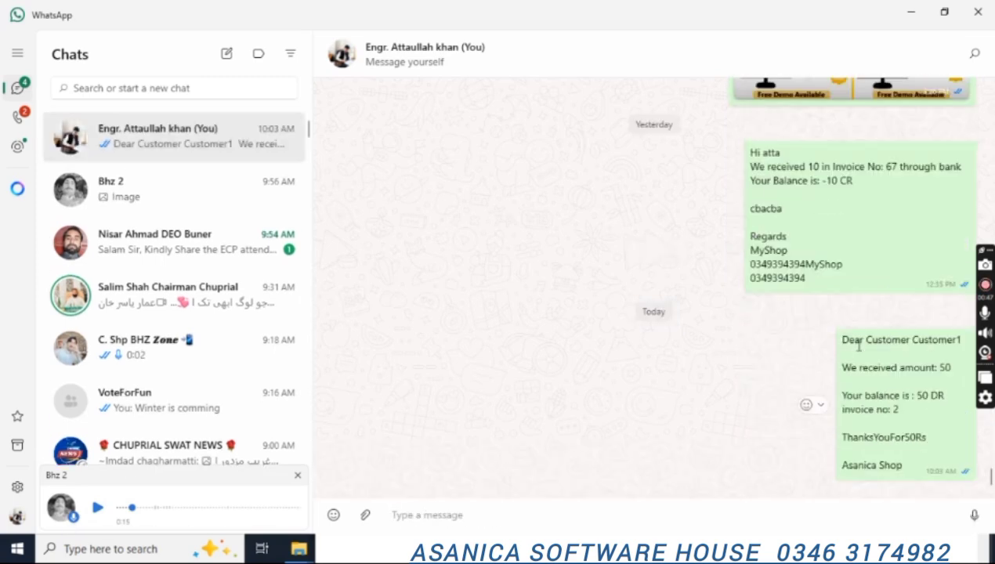
drag(842, 368, 951, 368)
drag(864, 396, 896, 411)
drag(852, 440, 925, 440)
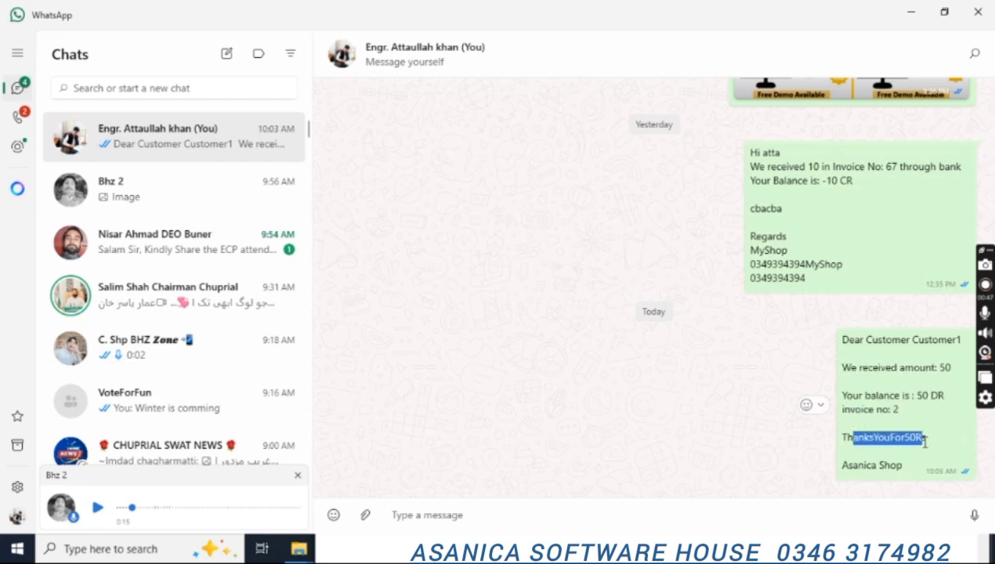
key(alt+Tab)
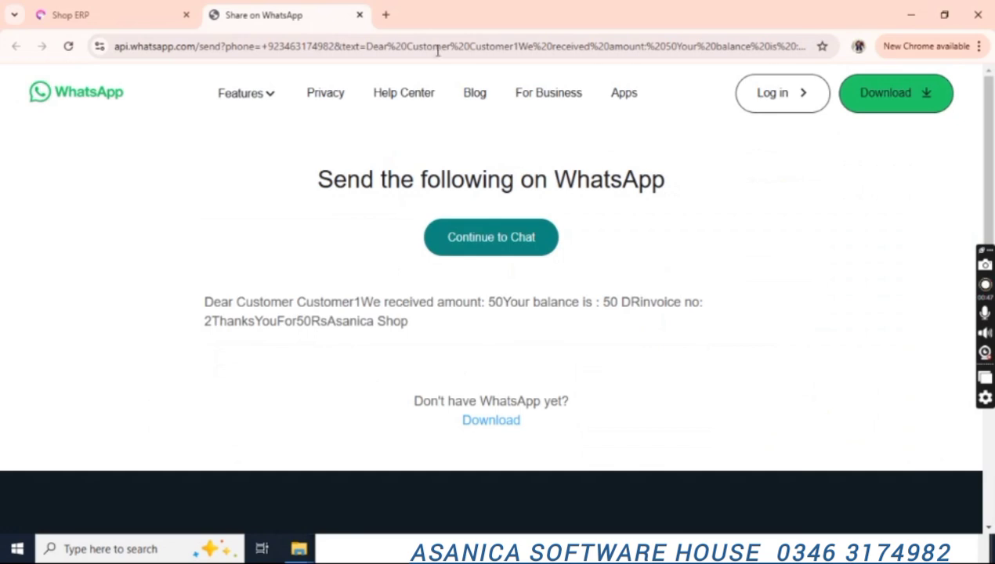
click(359, 15)
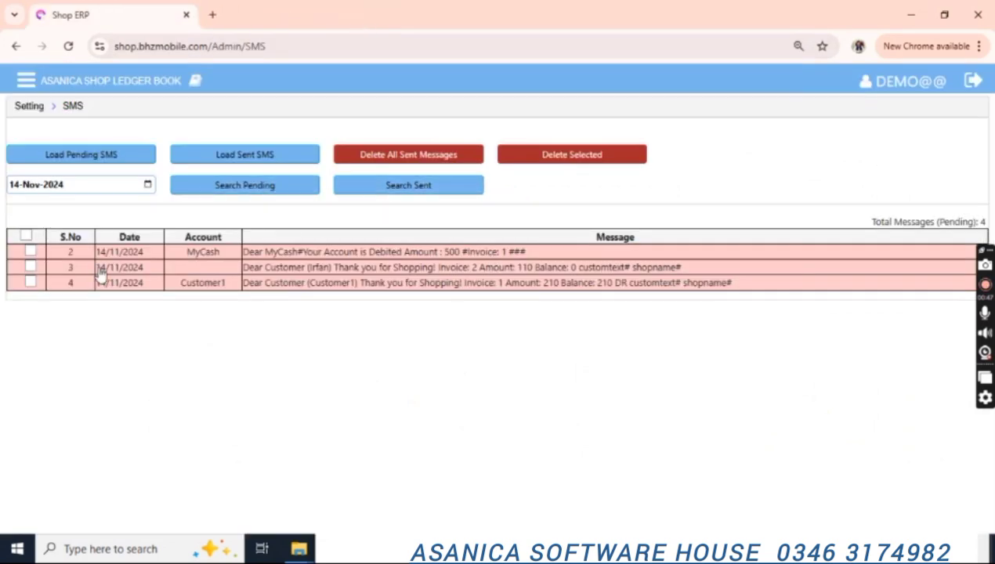
Reload and search the pending SMS list, now down to three messages, then expand the Cash / Cheque vouchers.
click(26, 237)
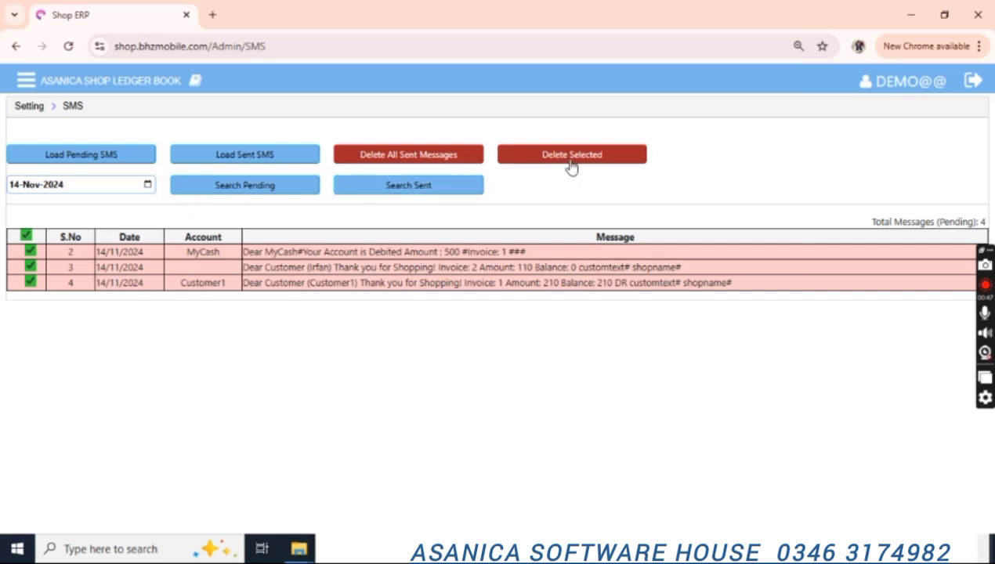
click(26, 235)
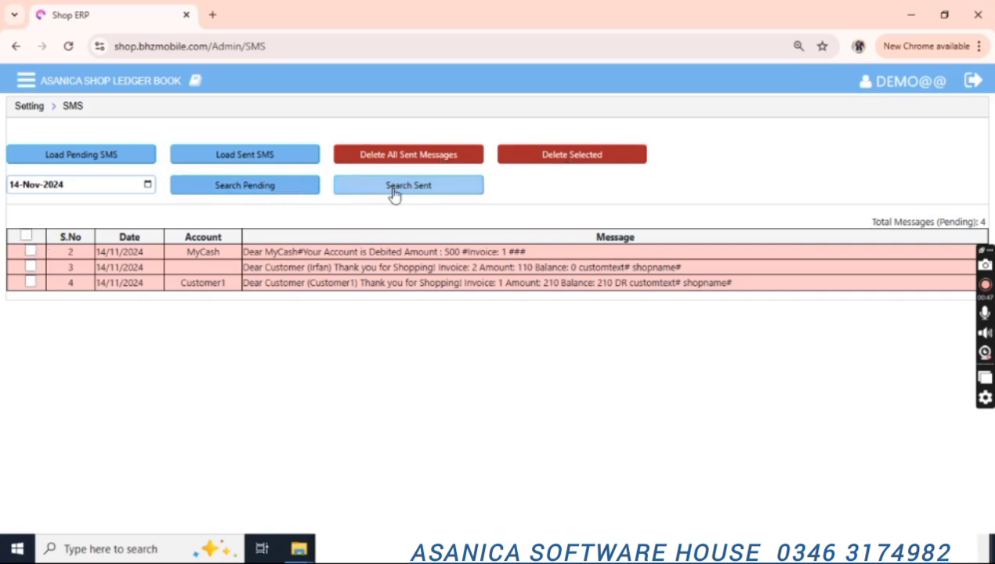
click(259, 158)
click(108, 159)
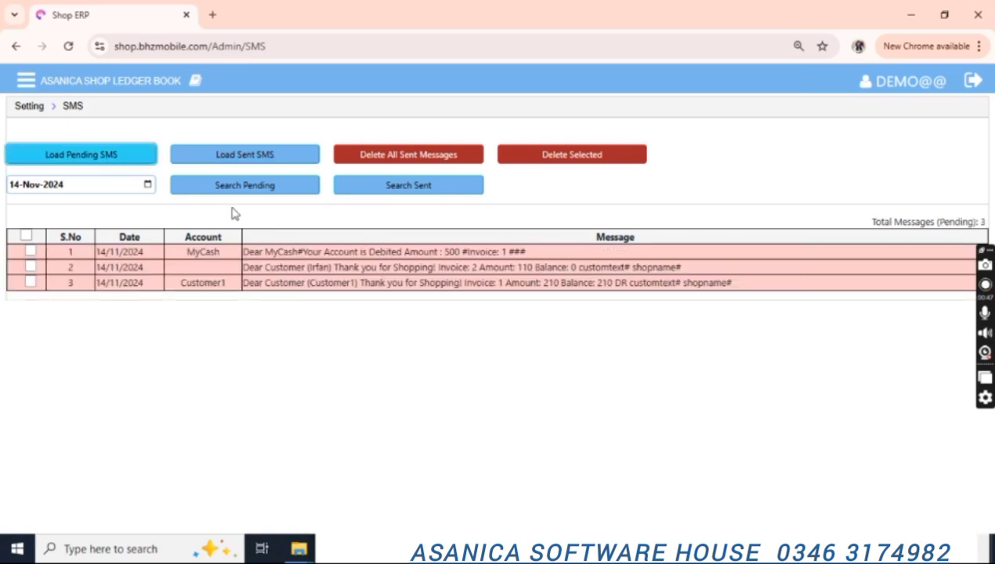
click(195, 196)
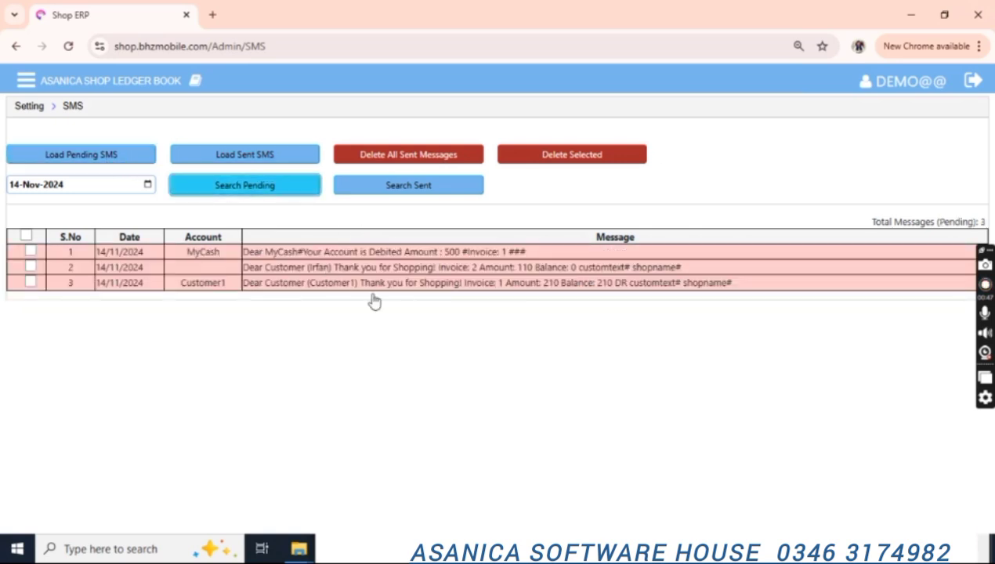
click(27, 81)
click(93, 216)
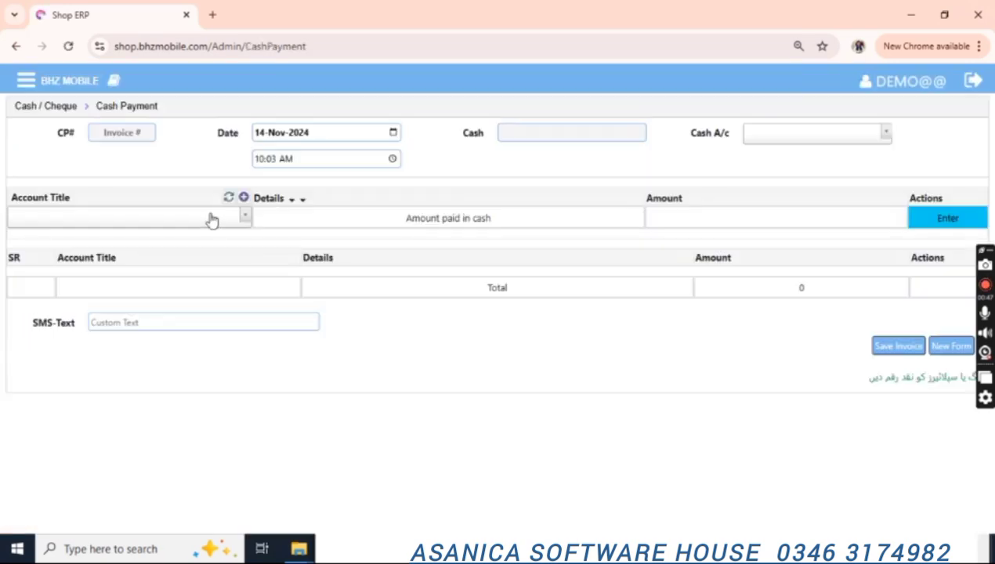
Enter a cash payment of 10 to Supplier1 on the Cash Payment voucher.
click(158, 222)
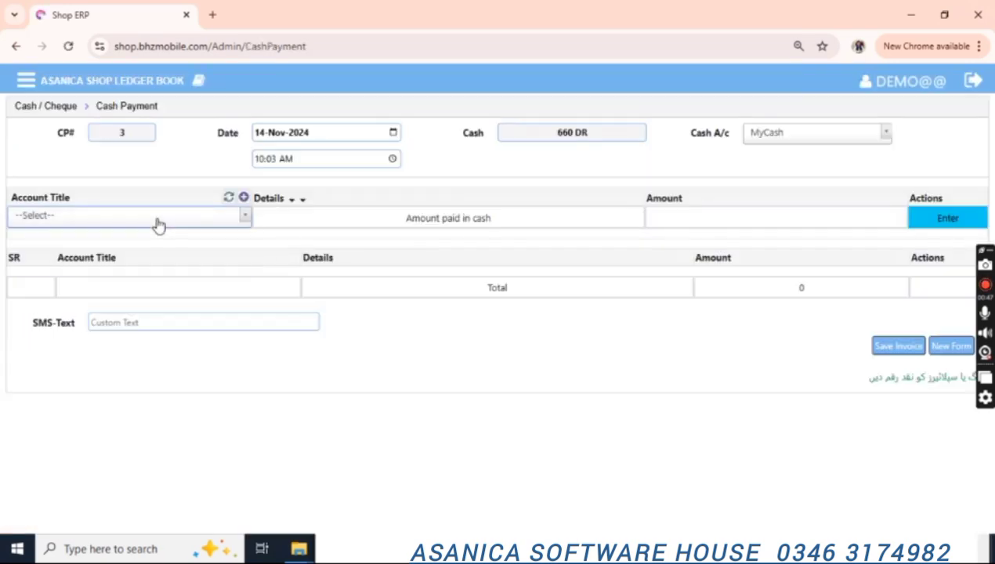
click(158, 224)
key(Down)
key(Down)
key(Down)
key(Return)
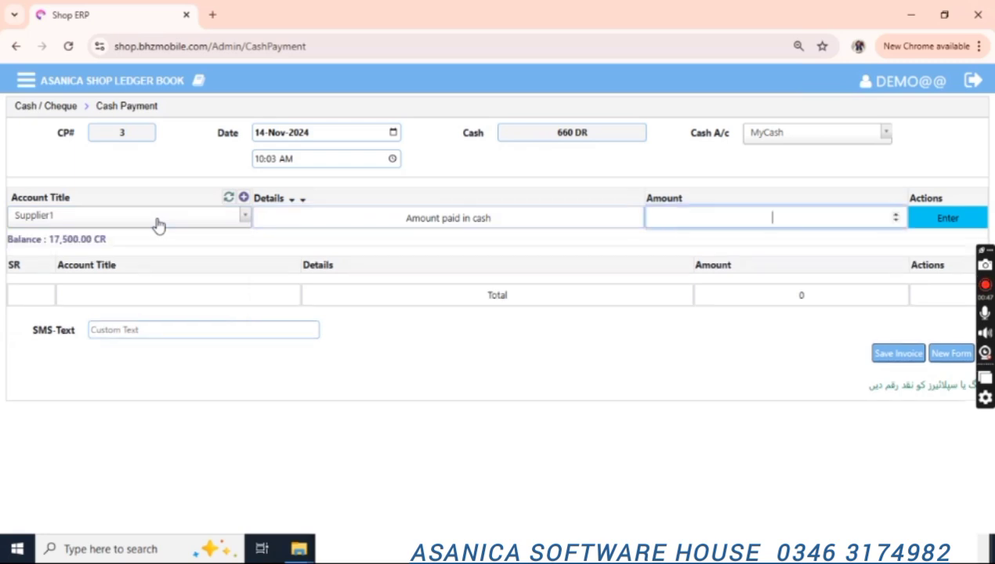
text(10)
key(Return)
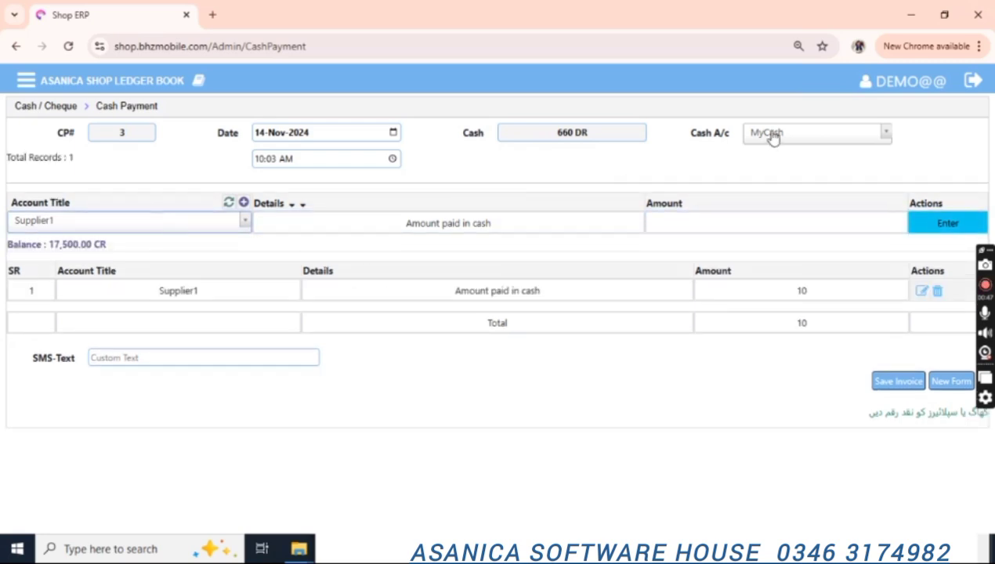
Save the payment, lowering cash from 660 to 650 DR, and start a blank CP# 4 form.
double_click(572, 135)
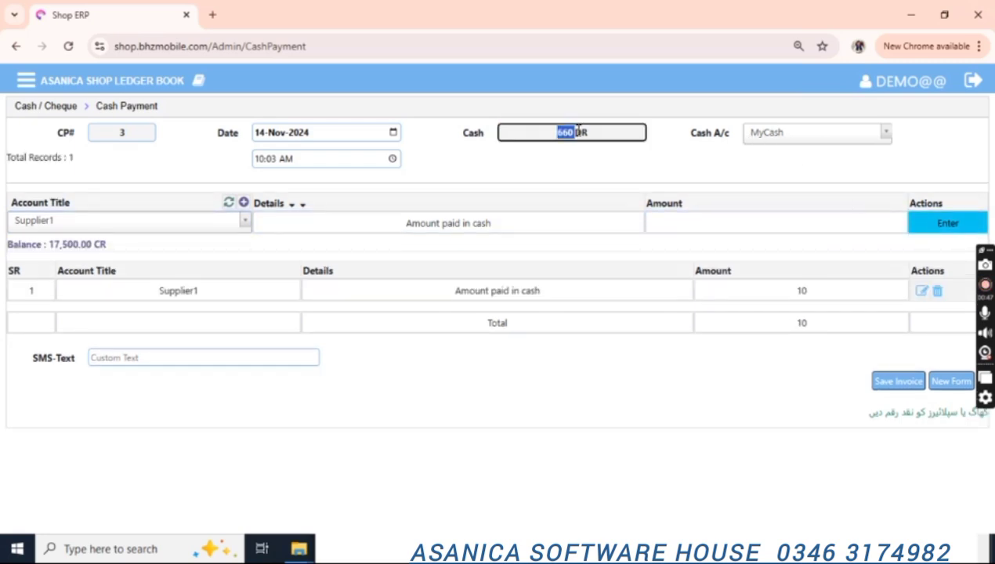
click(895, 382)
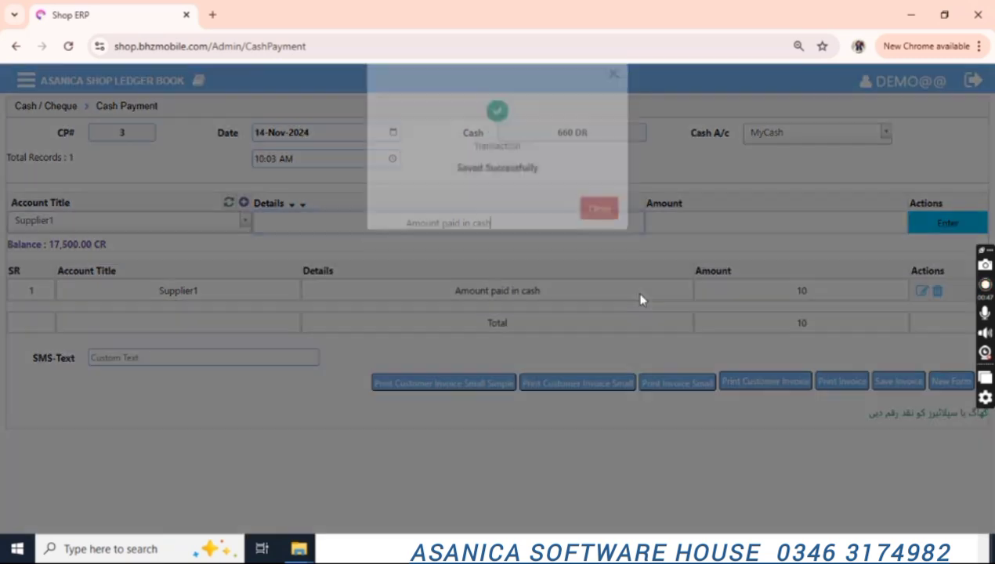
click(597, 232)
drag(564, 134, 583, 134)
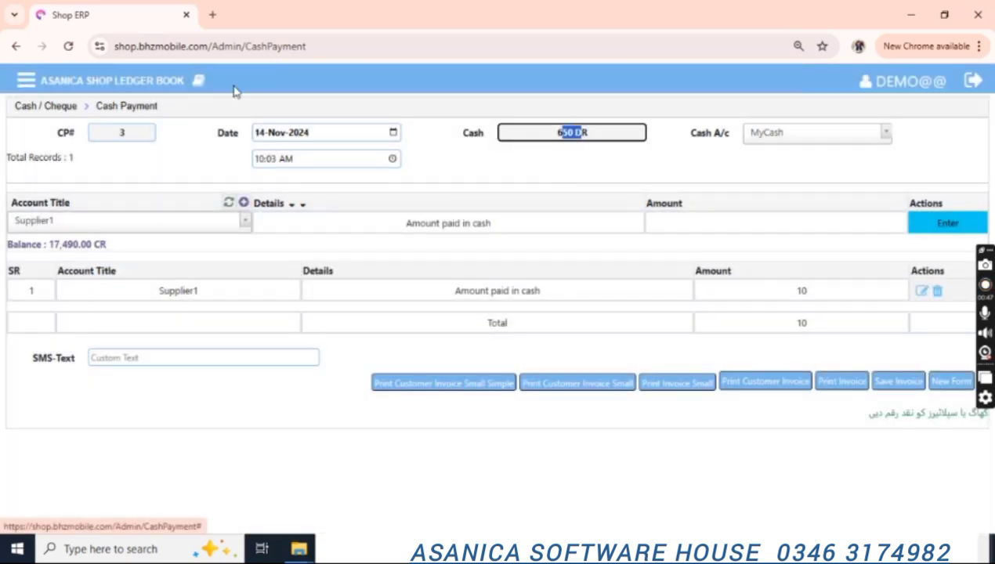
click(951, 381)
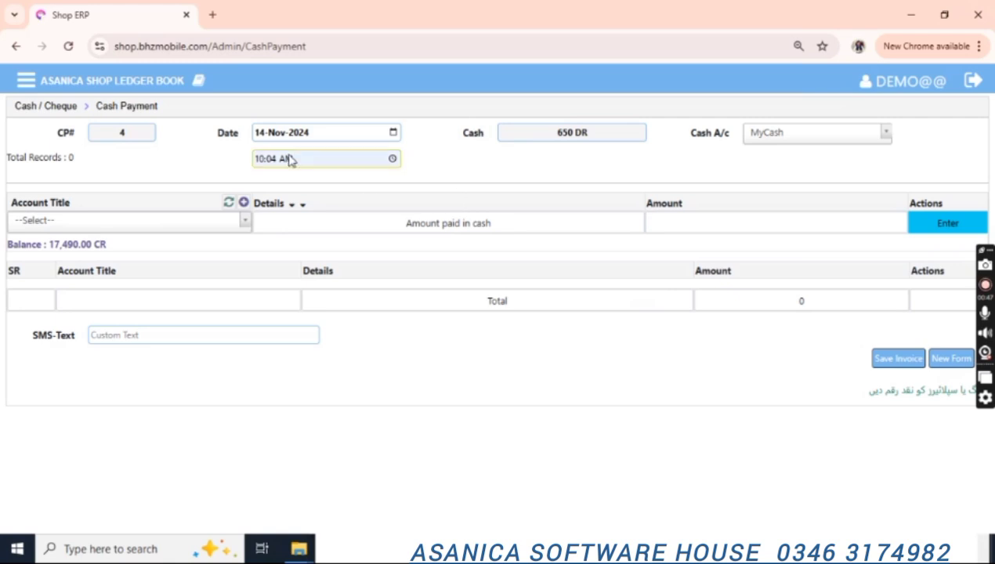
click(26, 80)
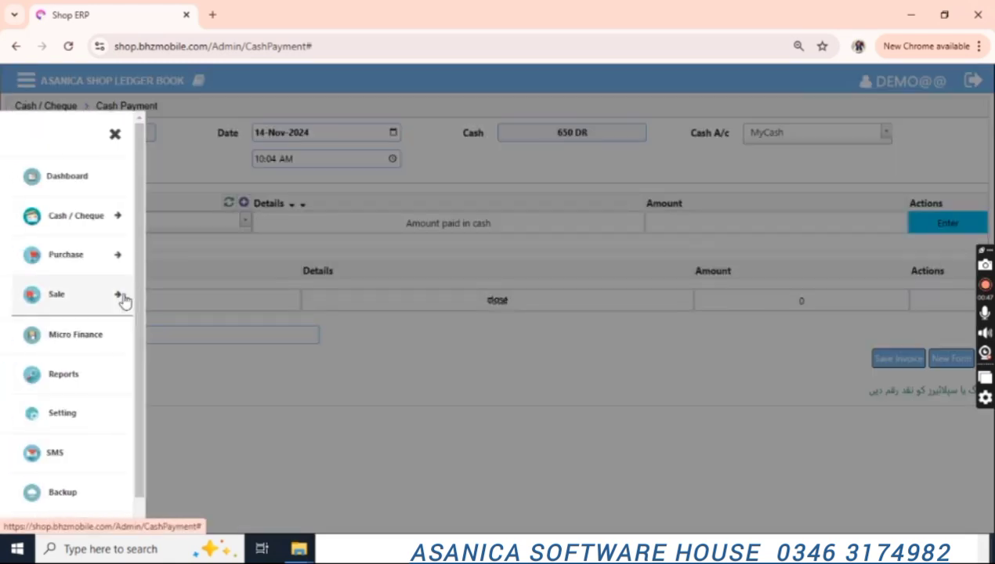
Start a Bank Receipt from Customer1 with cheque number 1 and the default cheque date.
click(66, 219)
click(72, 324)
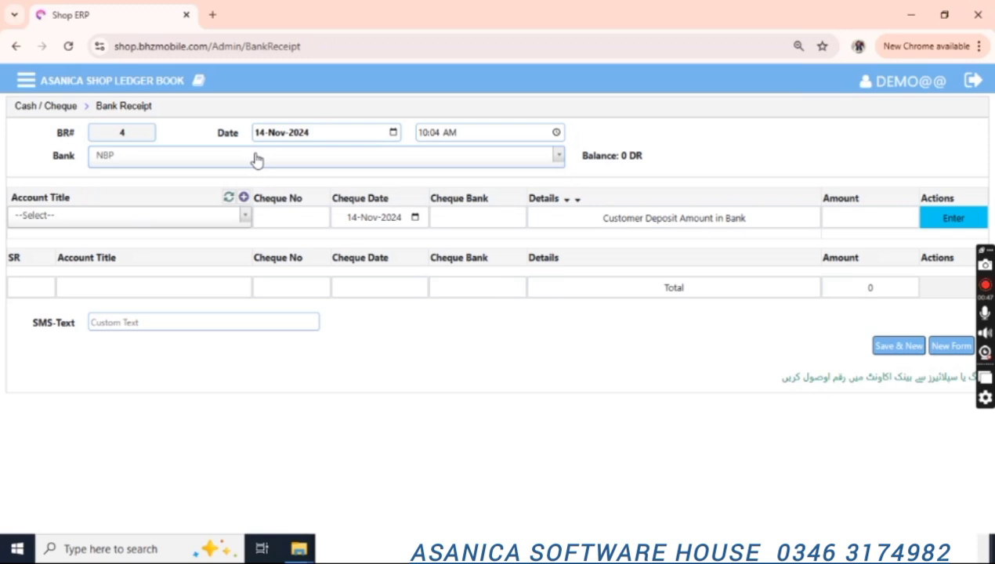
click(141, 219)
key(Down)
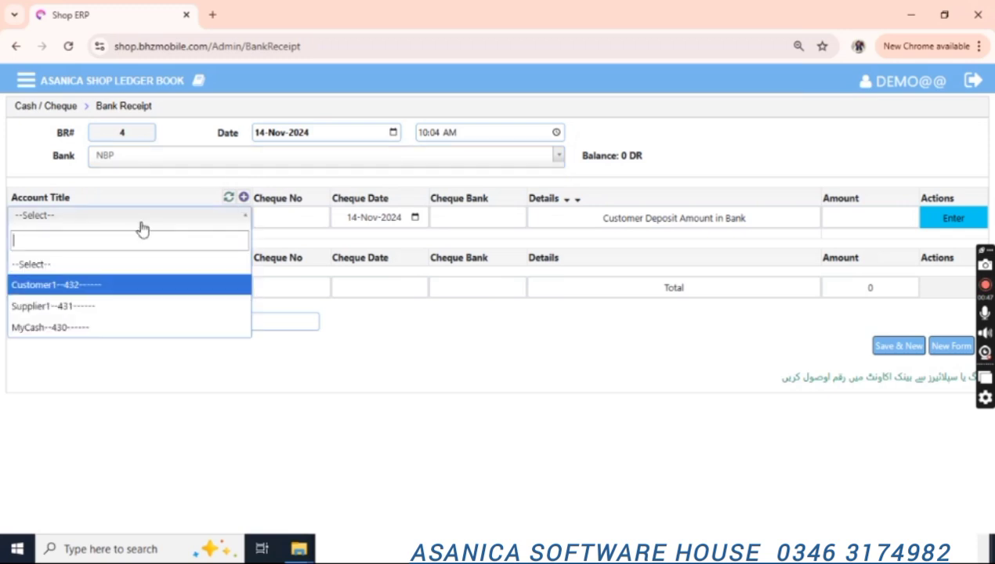
key(Return)
text(1)
key(Return)
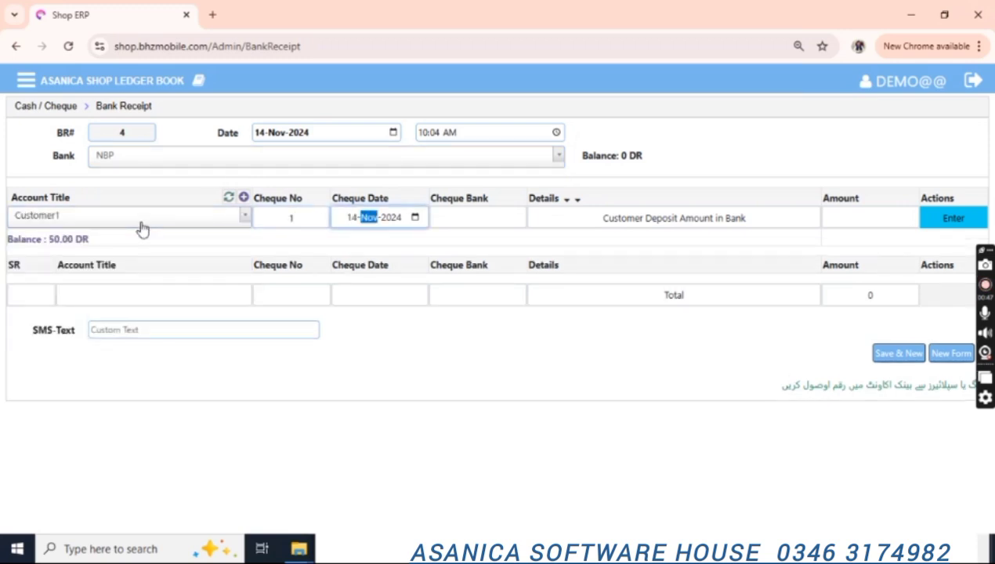
key(Return)
Set cheque bank NBP and a deposit amount of 5, then save the receipt.
text(nbp)
key(Return)
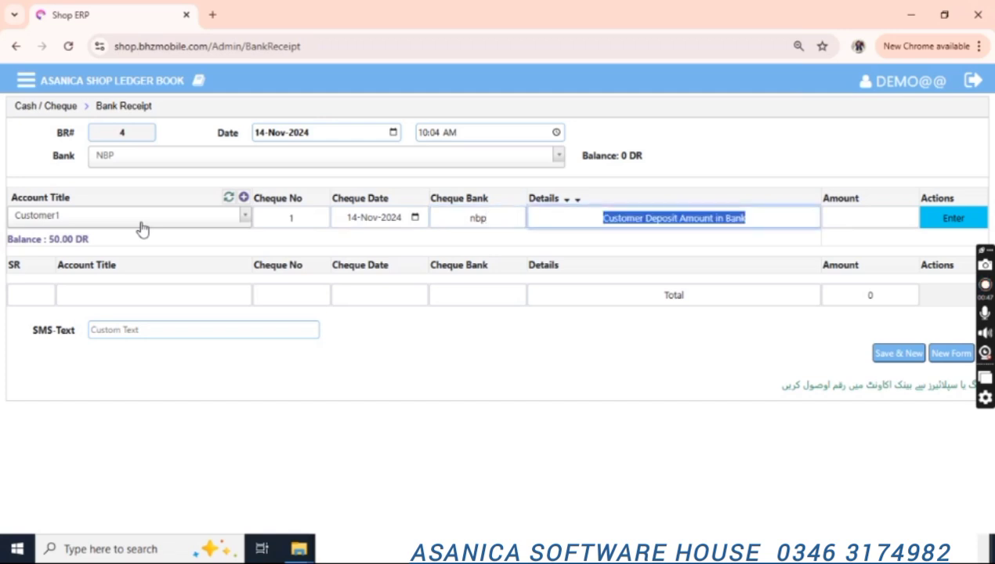
key(Return)
text(5)
key(Return)
key(Return)
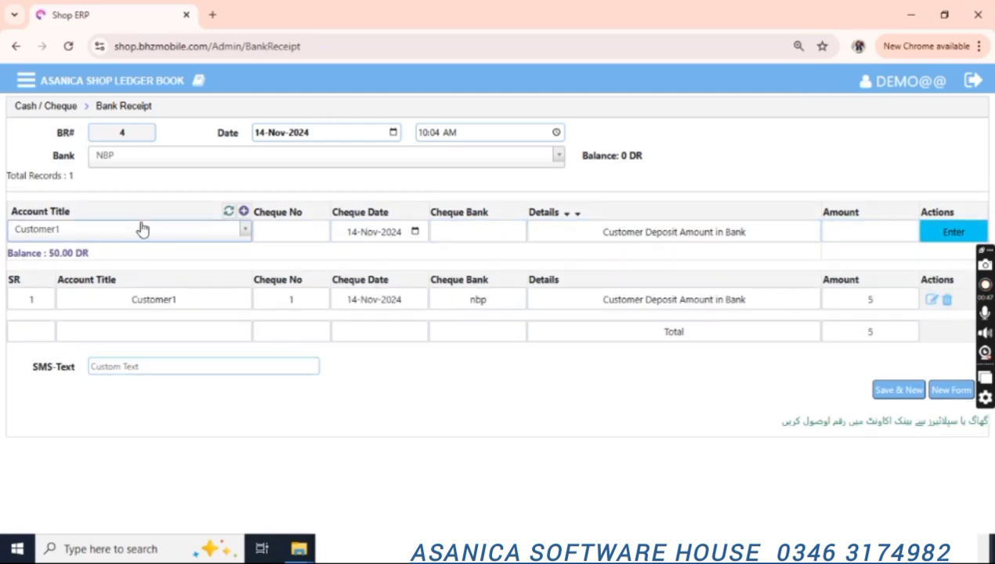
click(897, 390)
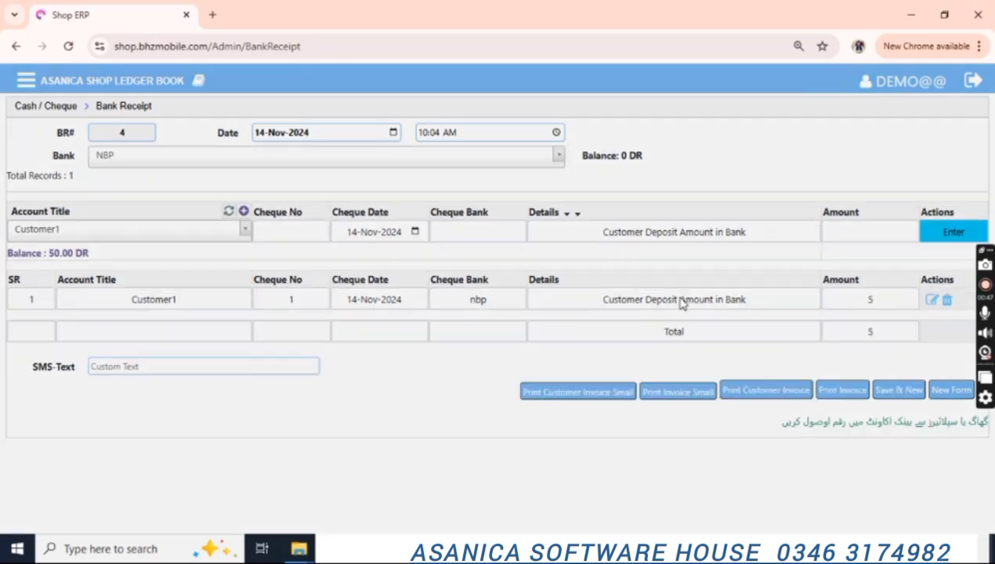
click(598, 227)
Start a Bank Payment from NBP with Supplier1 as the payee.
click(26, 80)
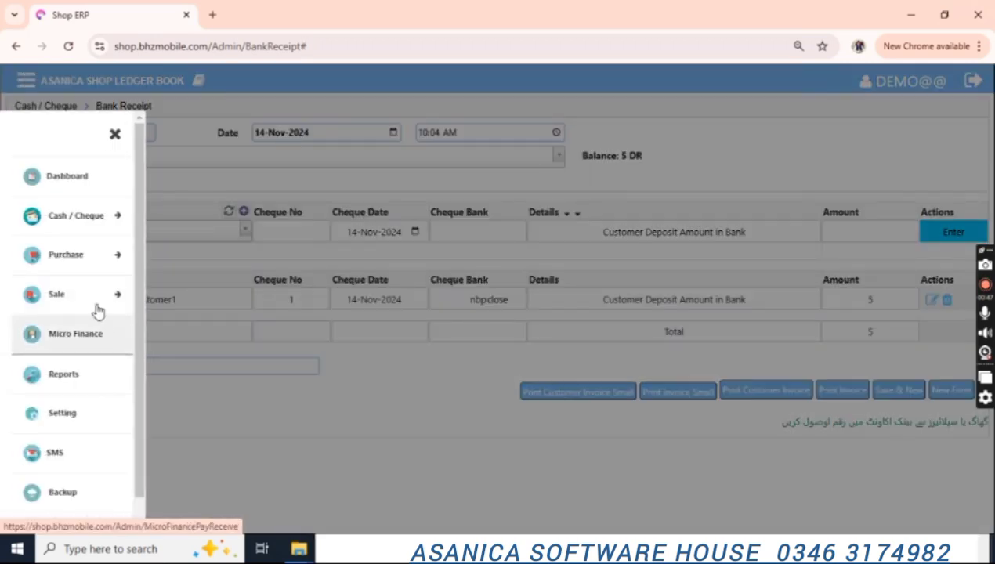
click(74, 223)
click(78, 347)
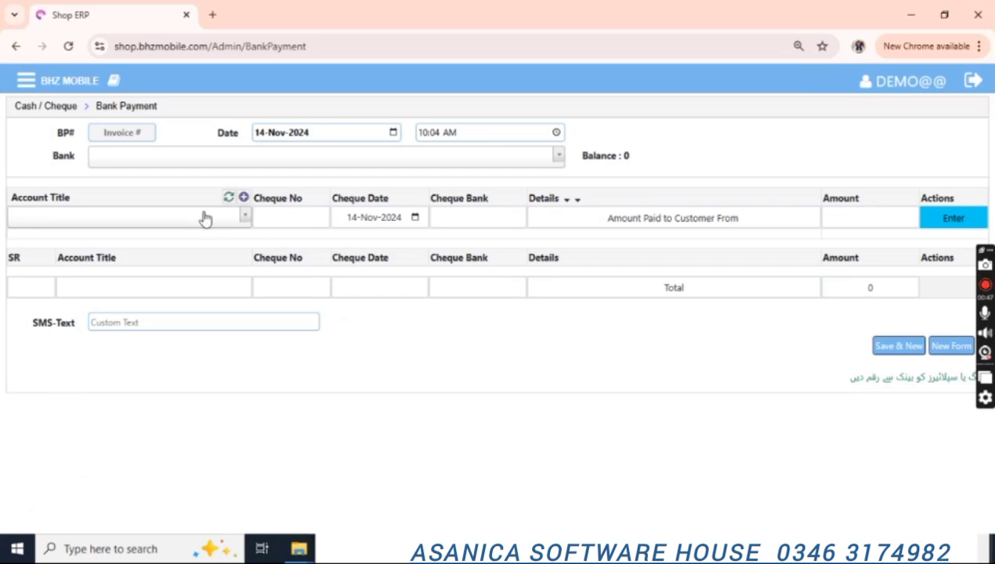
click(217, 161)
click(216, 160)
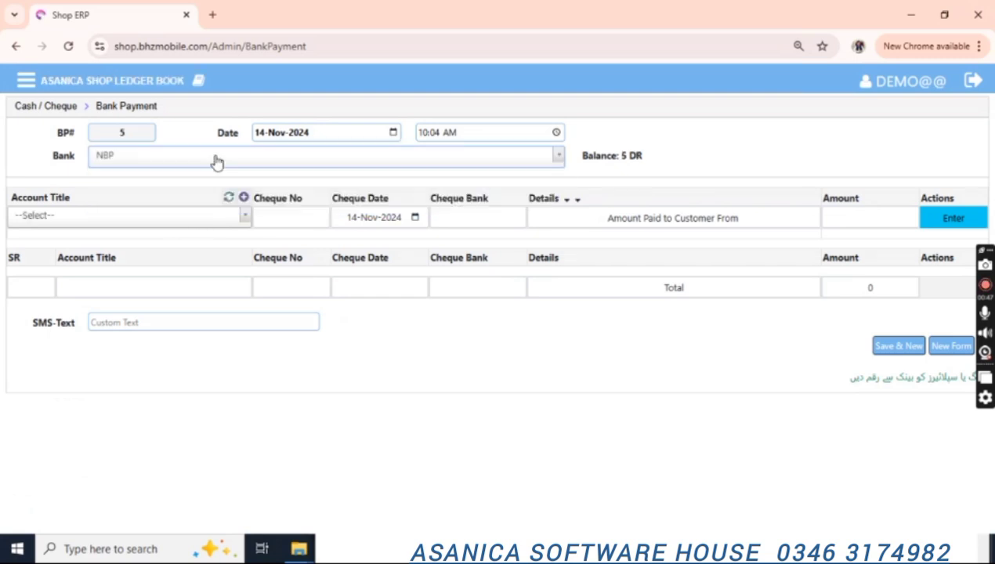
click(144, 215)
key(Down)
key(Down)
key(Return)
Enter cheque number 2 on bank NBP for an amount of 2 and save the payment.
key(Tab)
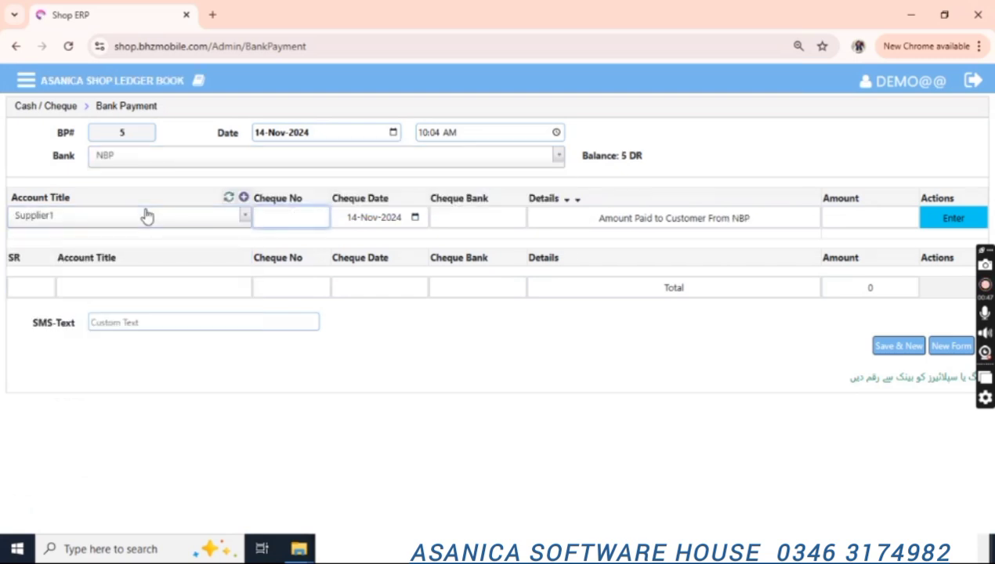
text(2)
key(Tab)
key(Tab)
text(NBP)
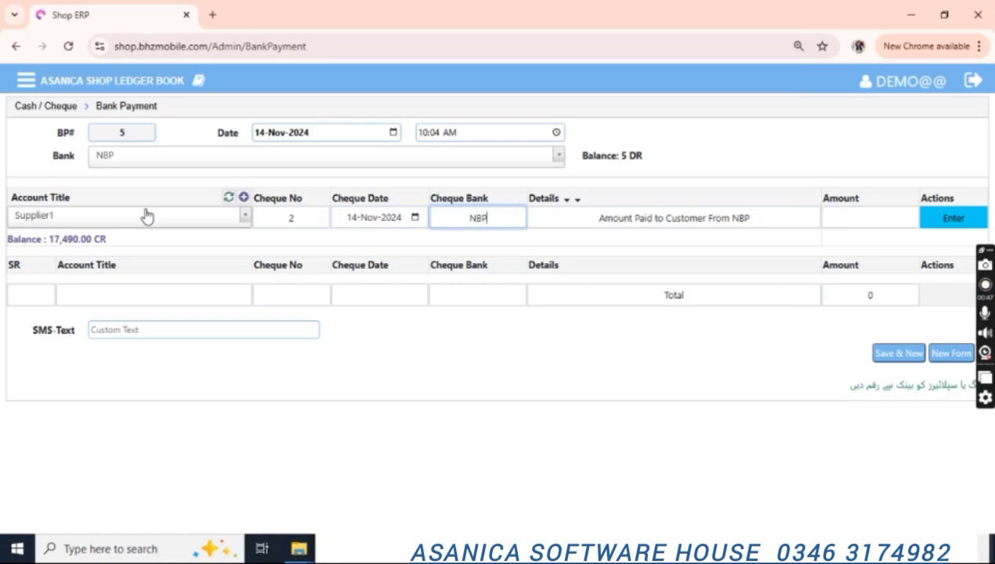
key(Tab)
key(Tab)
text(2)
key(Return)
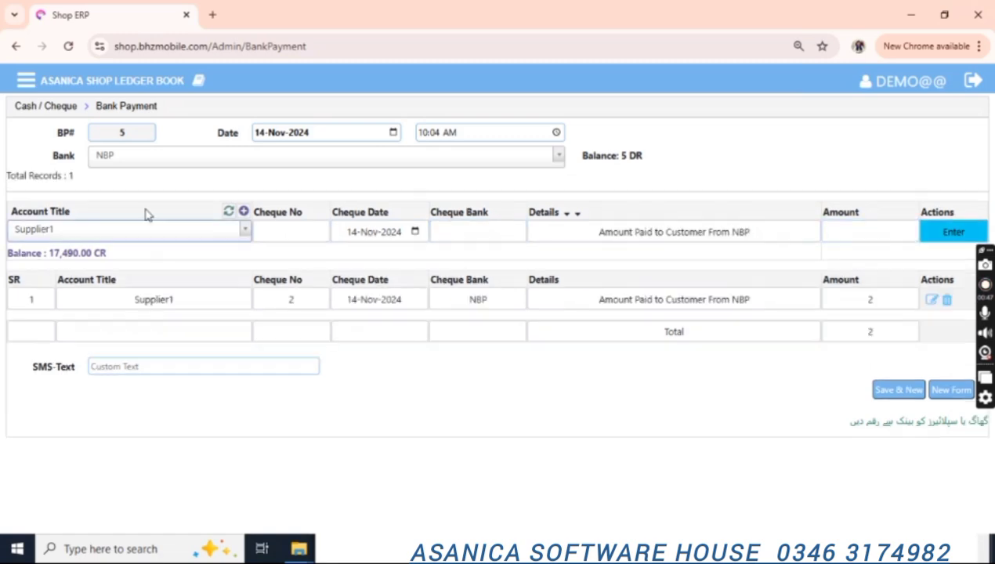
click(894, 396)
click(605, 234)
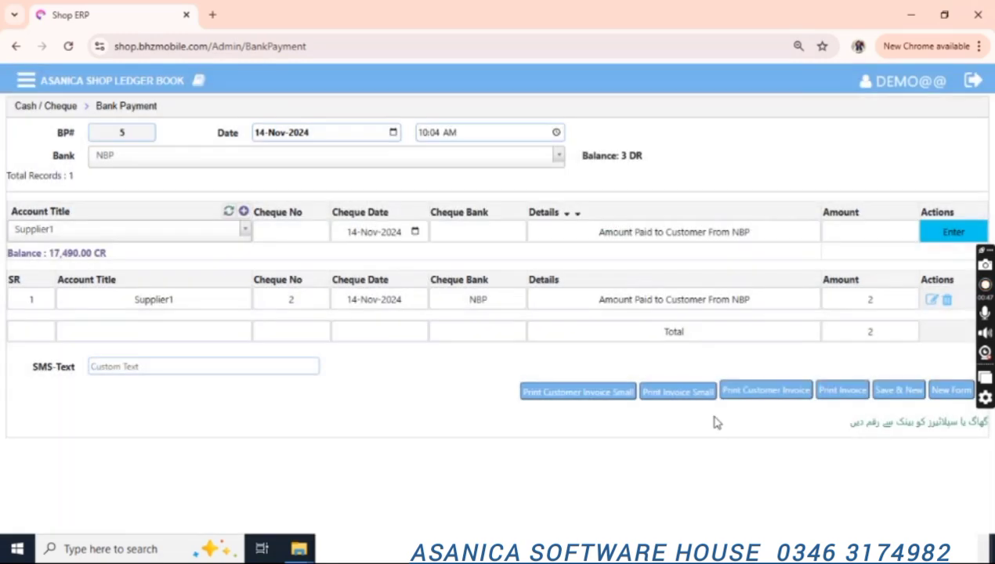
click(25, 80)
click(76, 219)
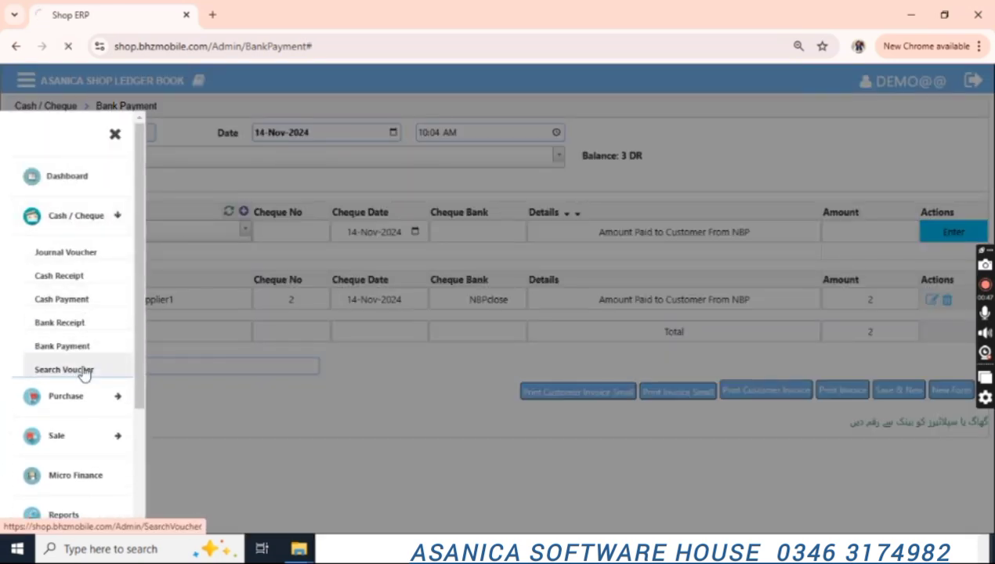
Search vouchers dated 14-Nov-2024, listing 9 records led by voucher 5.
click(66, 370)
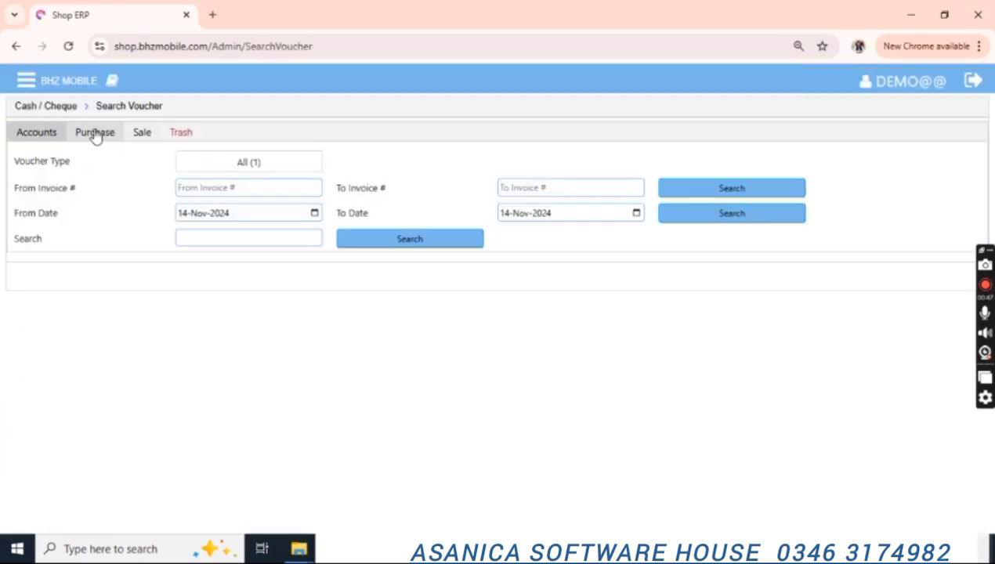
click(750, 217)
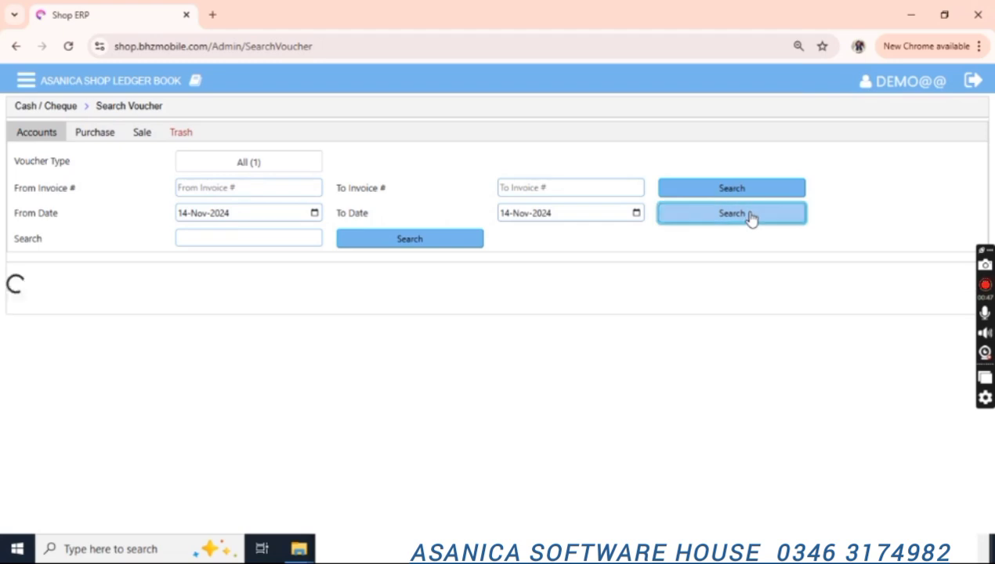
scroll(921, 247, down, 3)
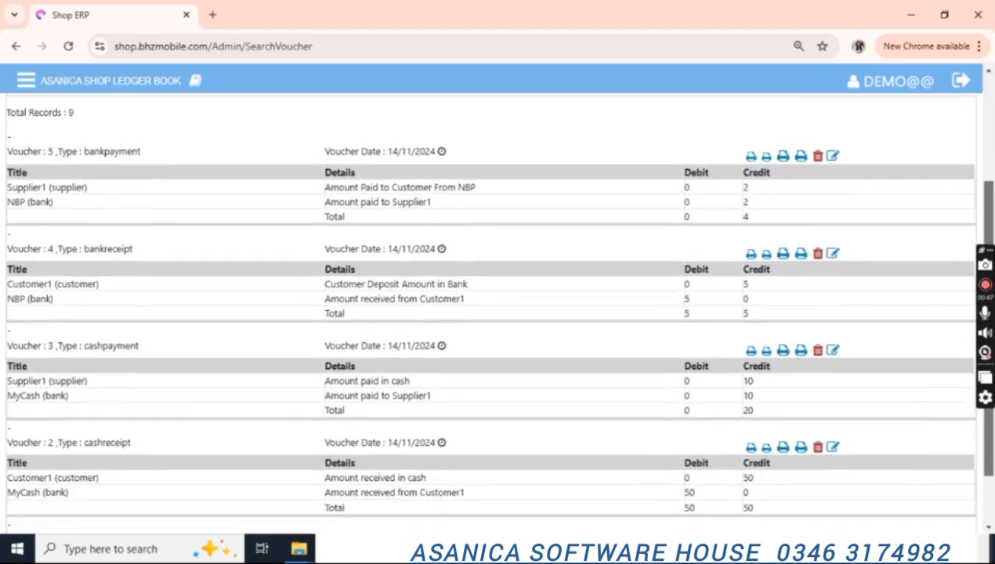
scroll(990, 306, up, 3)
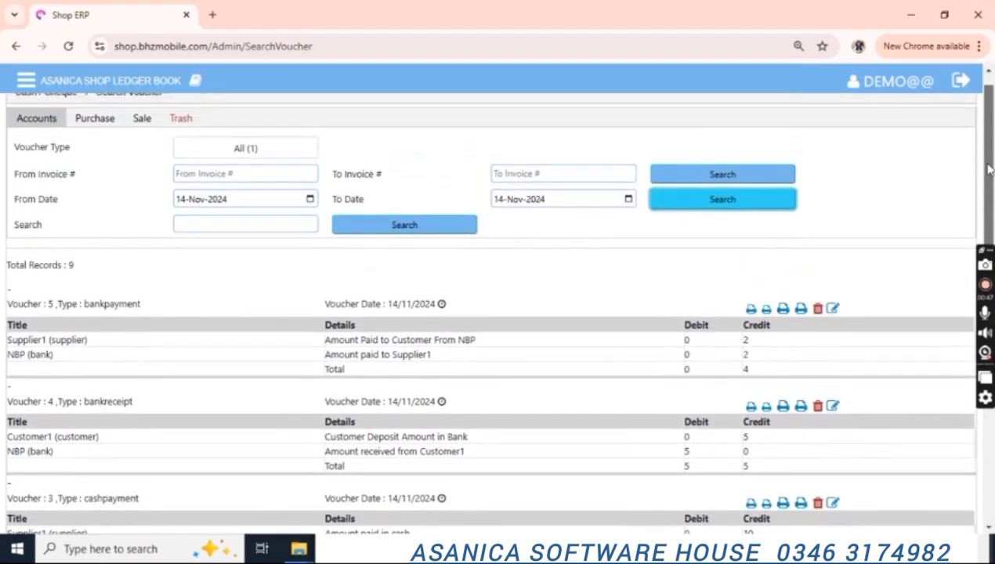
Preview voucher 5's small customer invoice, cancel printing, and close the invoice tab.
click(767, 312)
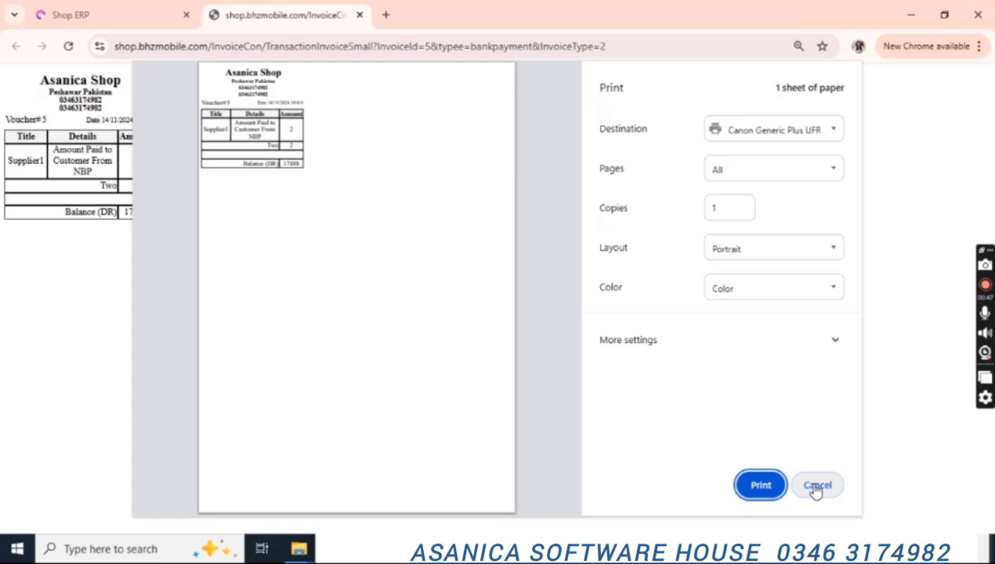
click(816, 486)
click(136, 8)
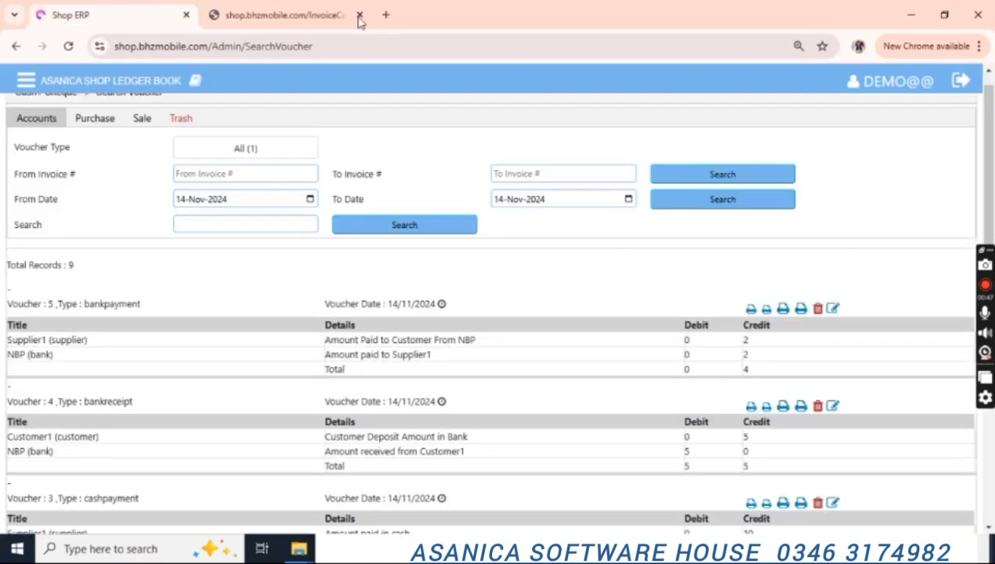
click(356, 19)
click(359, 15)
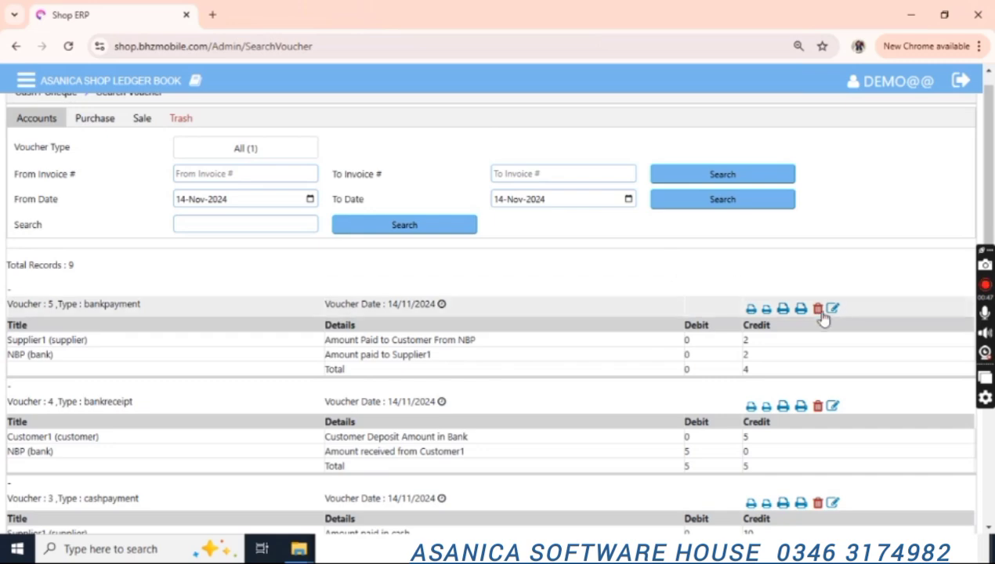
Delete bank payment voucher 5 to Supplier1.
scroll(808, 478, down, 3)
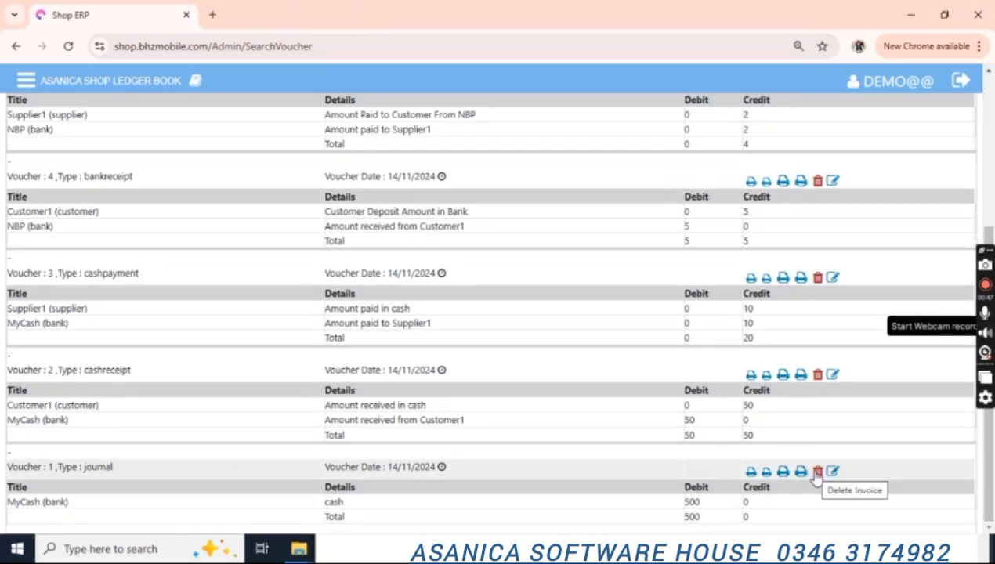
scroll(989, 239, up, 3)
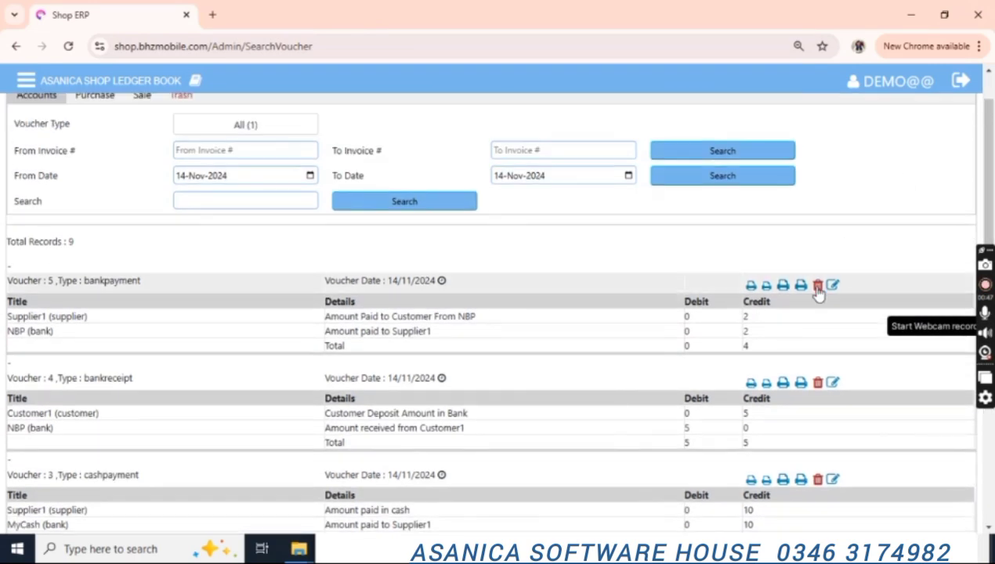
click(817, 284)
click(625, 243)
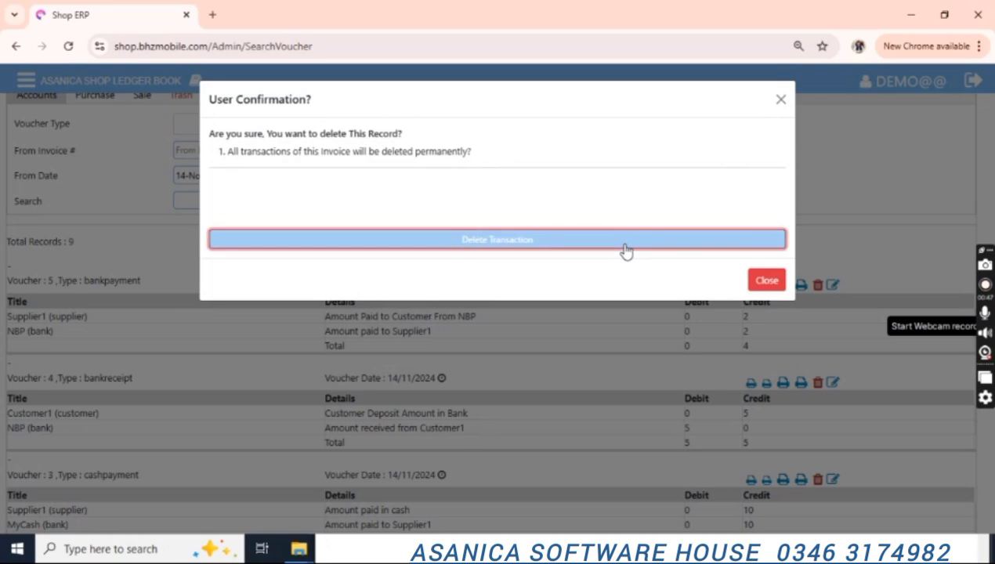
click(767, 317)
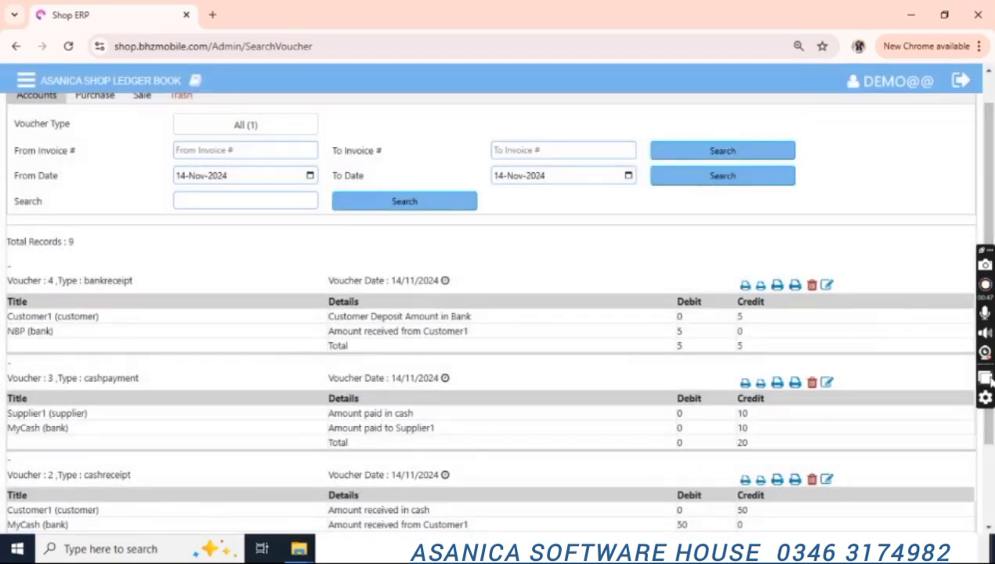
Search the Trash to confirm voucher 5 is listed there for 14-Nov-2024.
scroll(989, 323, down, 2)
scroll(985, 323, up, 2)
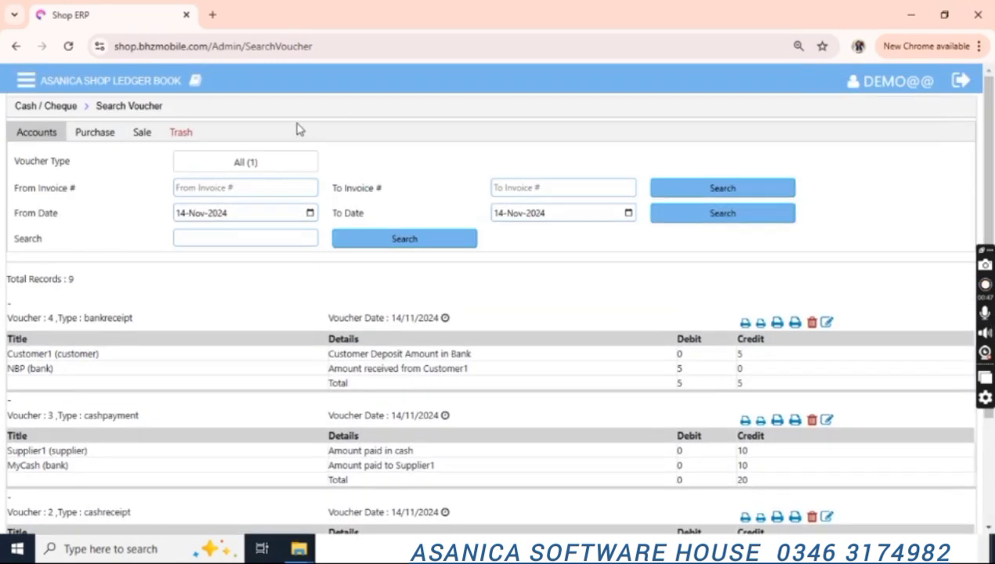
click(184, 132)
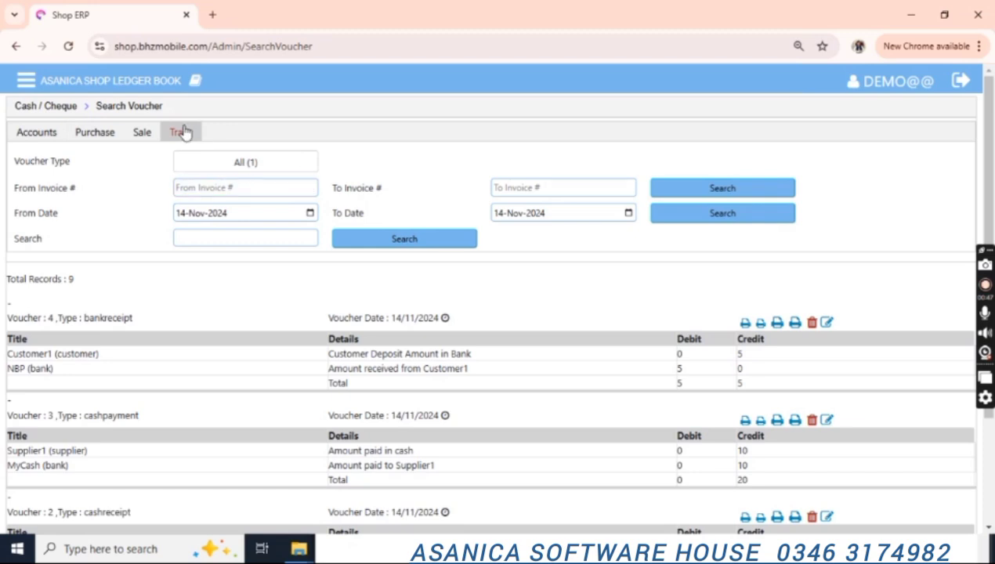
click(691, 214)
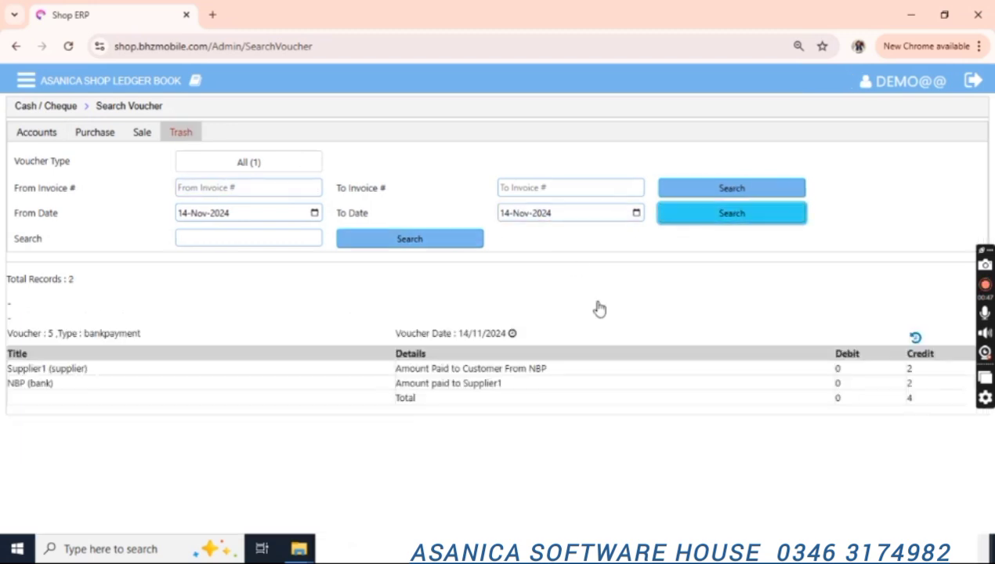
click(40, 135)
click(26, 80)
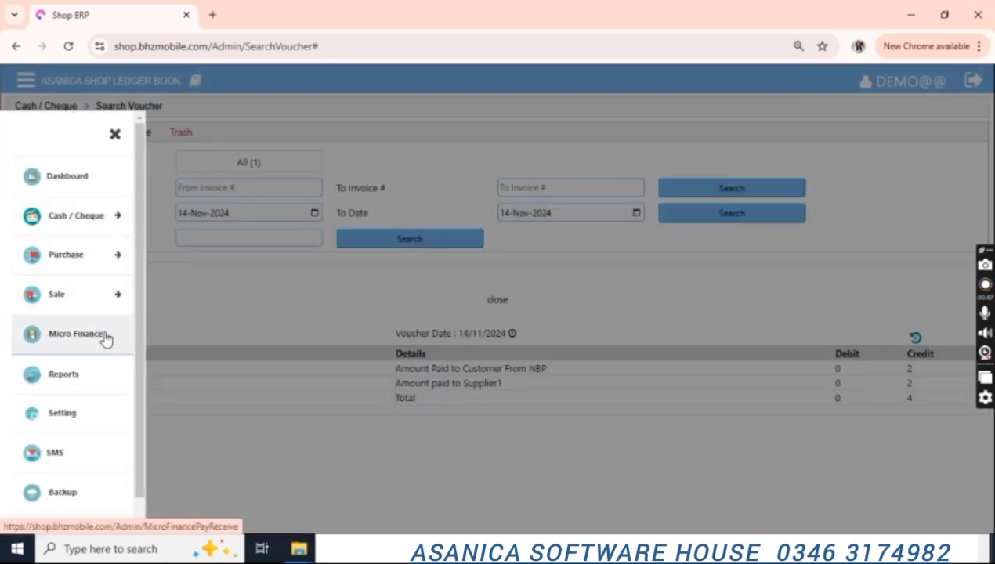
Open a new Micro Finance entry with NBP as the bank account.
scroll(89, 316, down, 1)
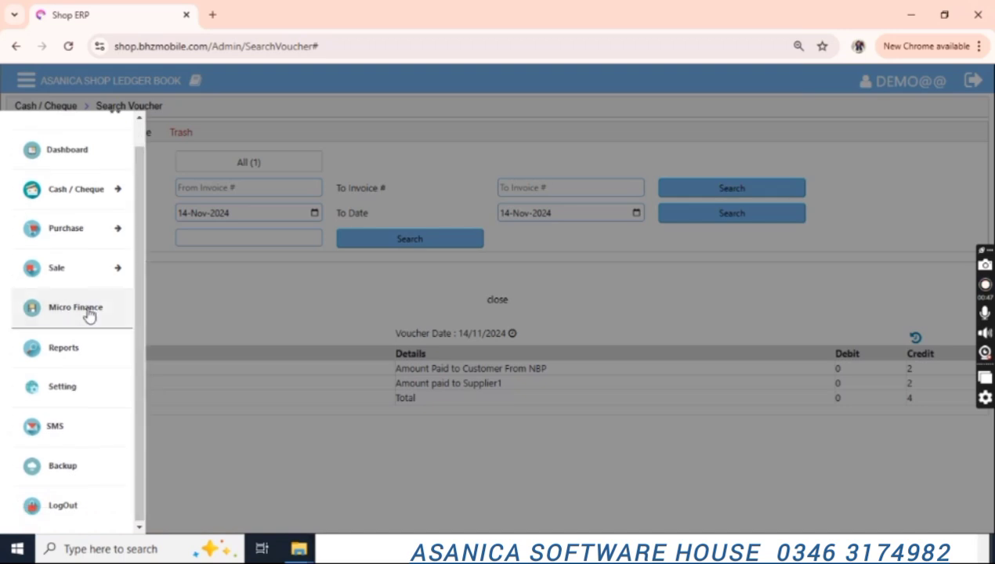
click(89, 314)
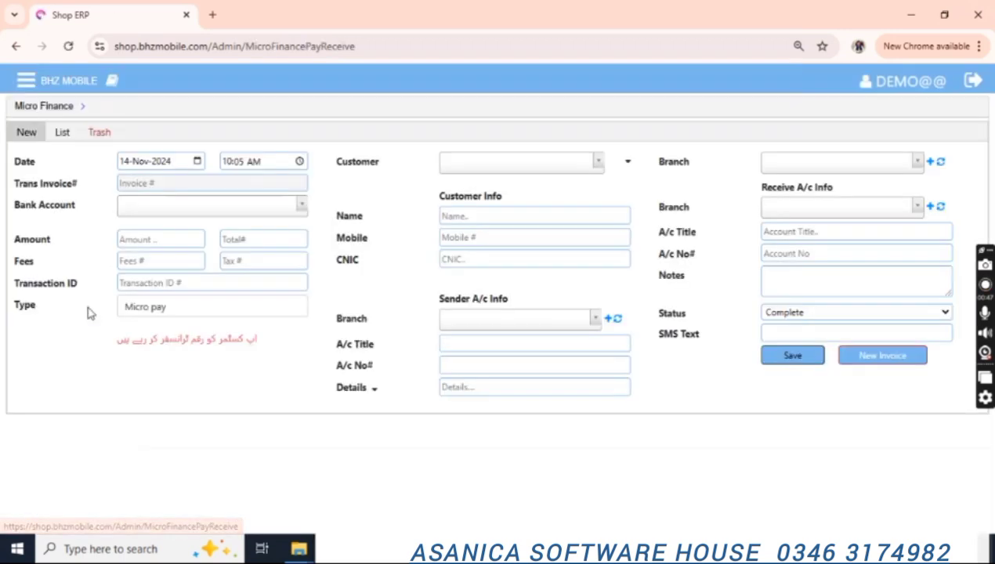
click(203, 212)
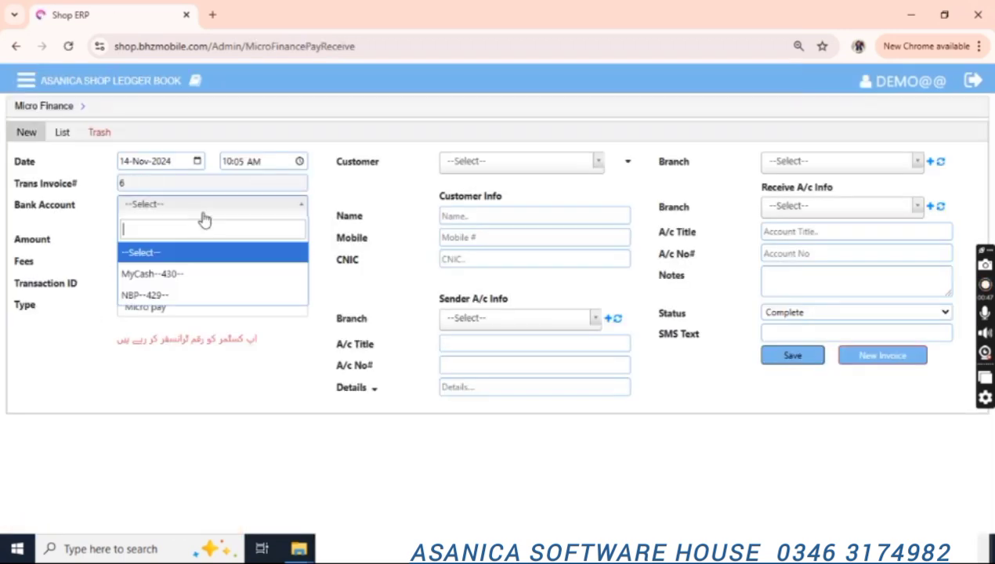
click(161, 273)
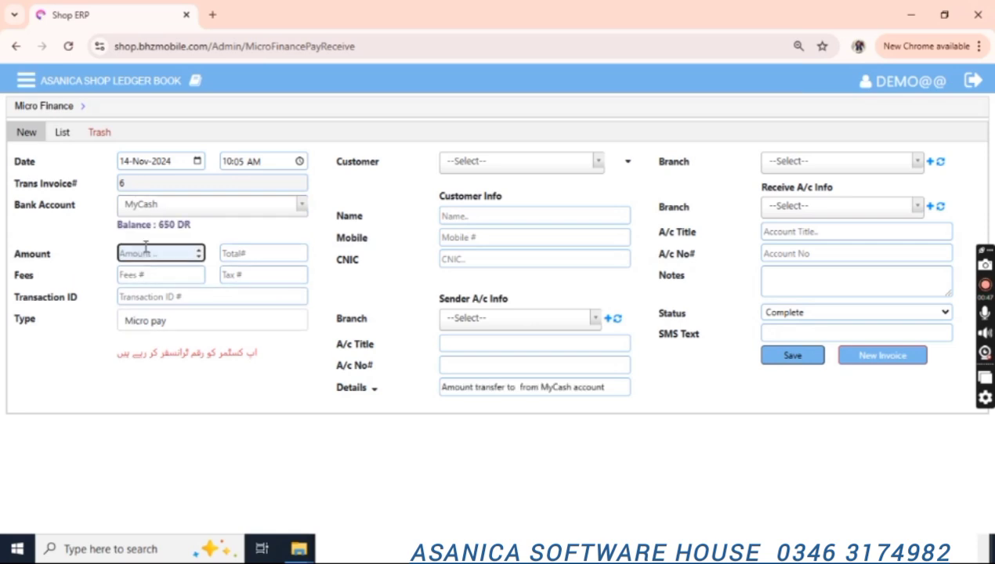
text(10)
click(209, 212)
key(Down)
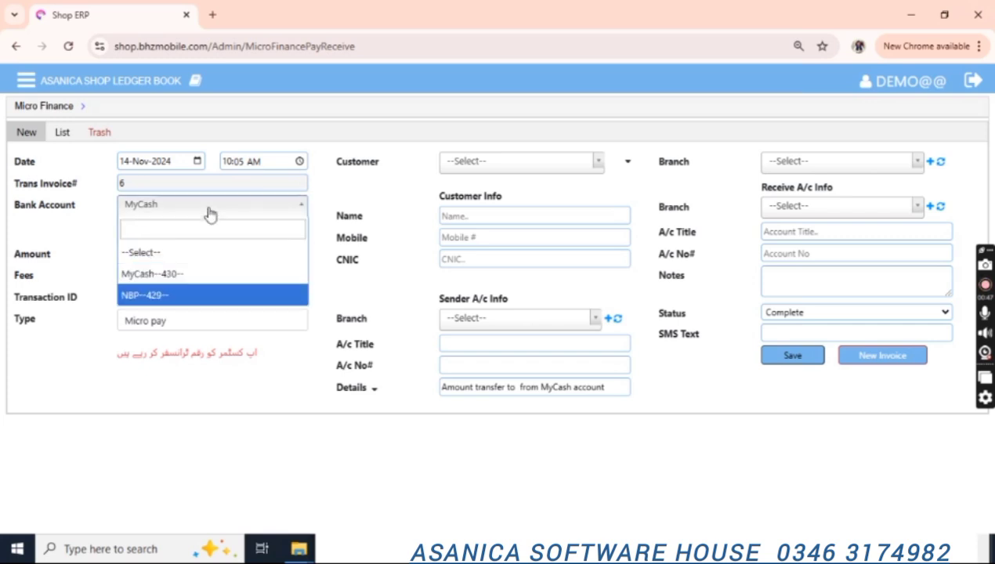
key(Return)
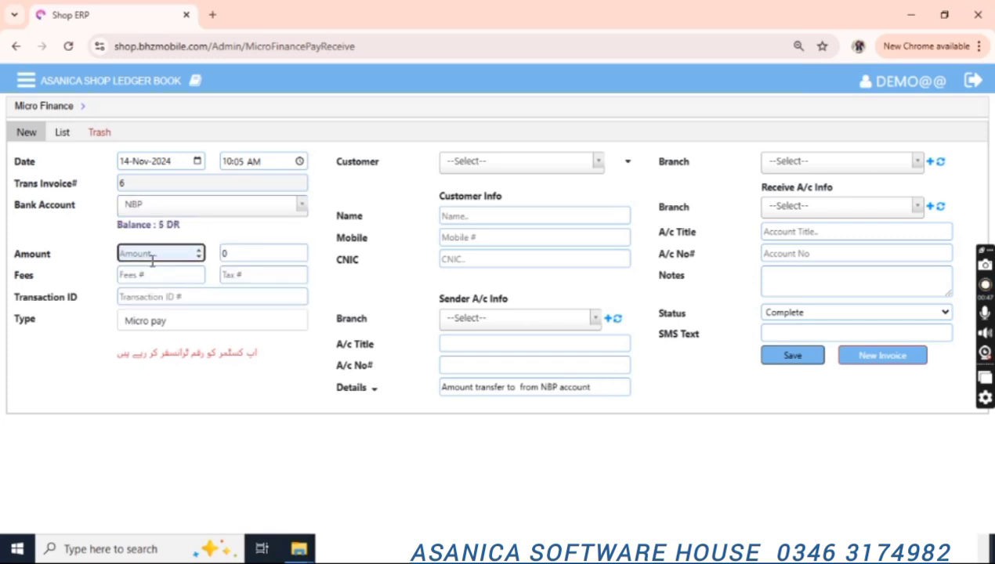
Enter amount 20, fee 3, tax 1, and the transaction ID.
text(20)
key(Tab)
key(Tab)
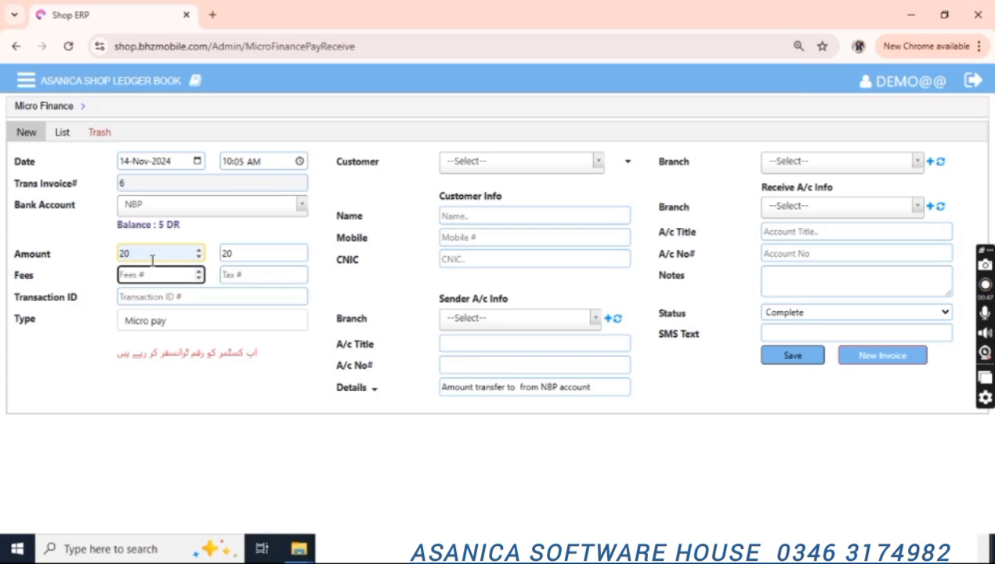
text(3)
key(Tab)
text(1)
key(Tab)
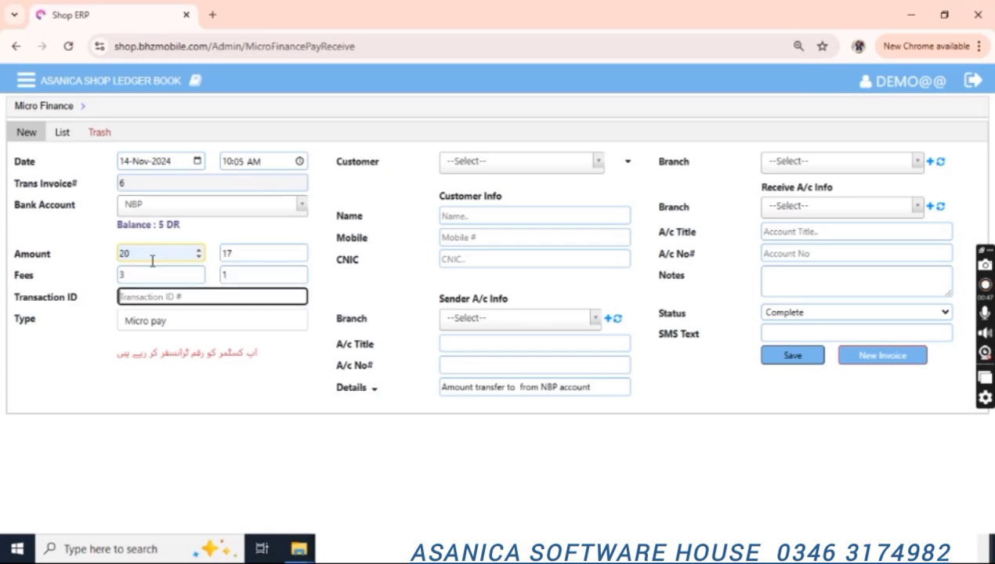
text(3943489384)
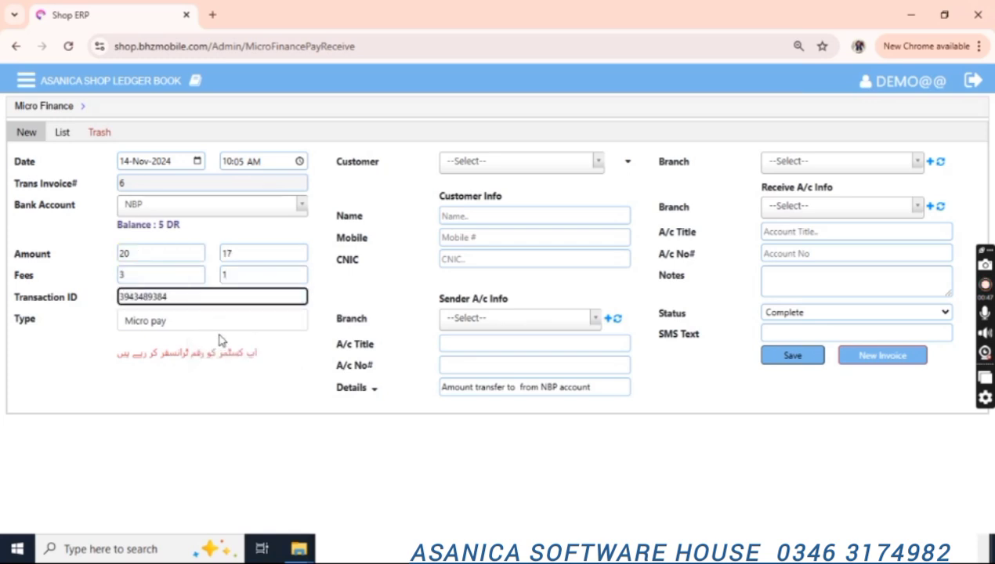
Choose Customer1 and fill in the customer's mobile number and CNIC.
click(535, 161)
key(Down)
key(Down)
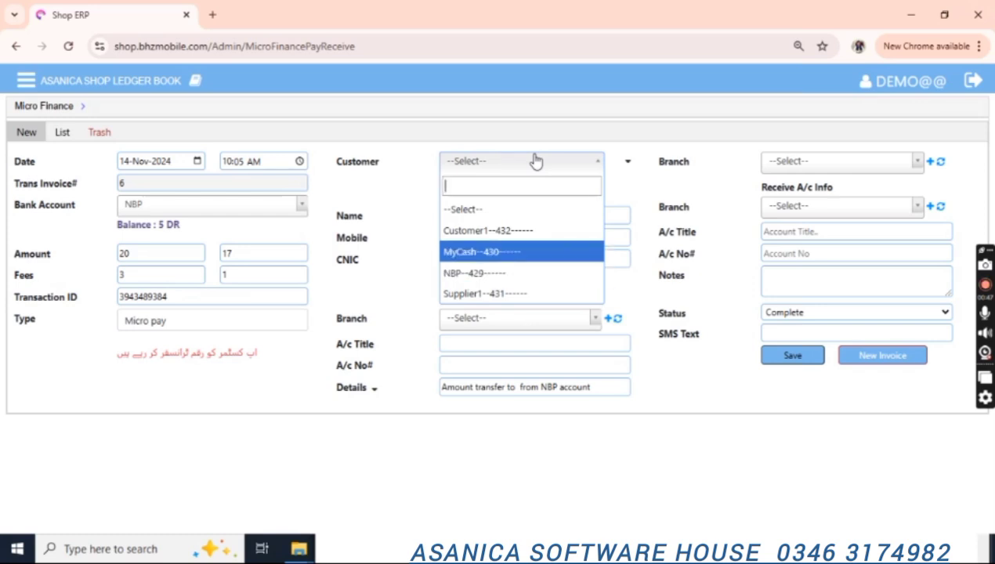
key(Up)
key(Return)
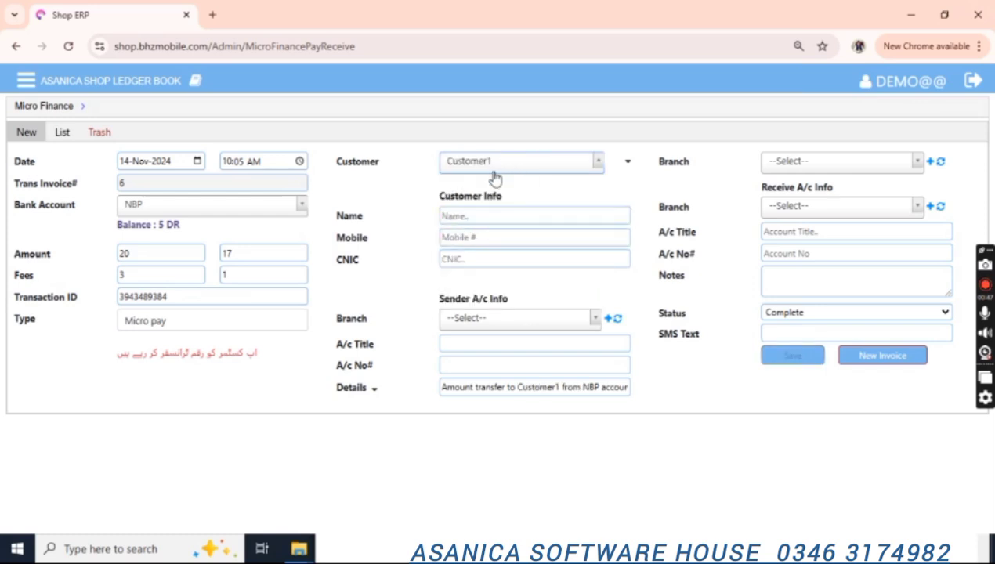
click(469, 255)
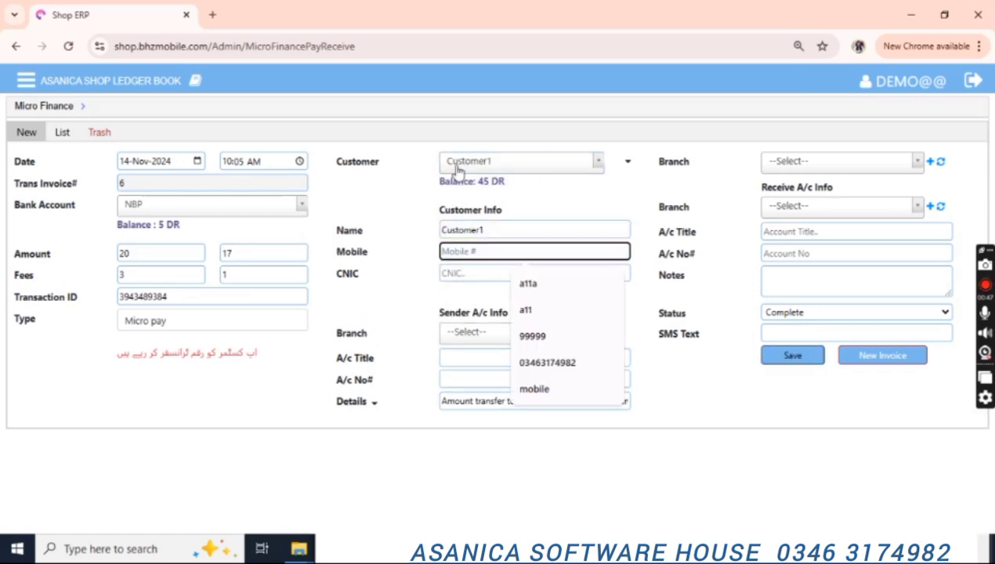
text(349384389)
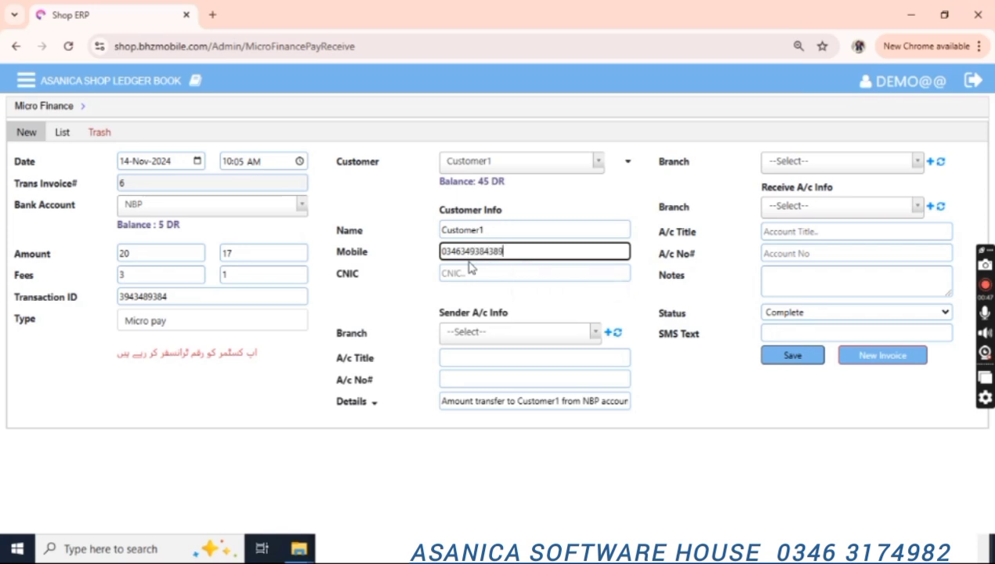
click(455, 273)
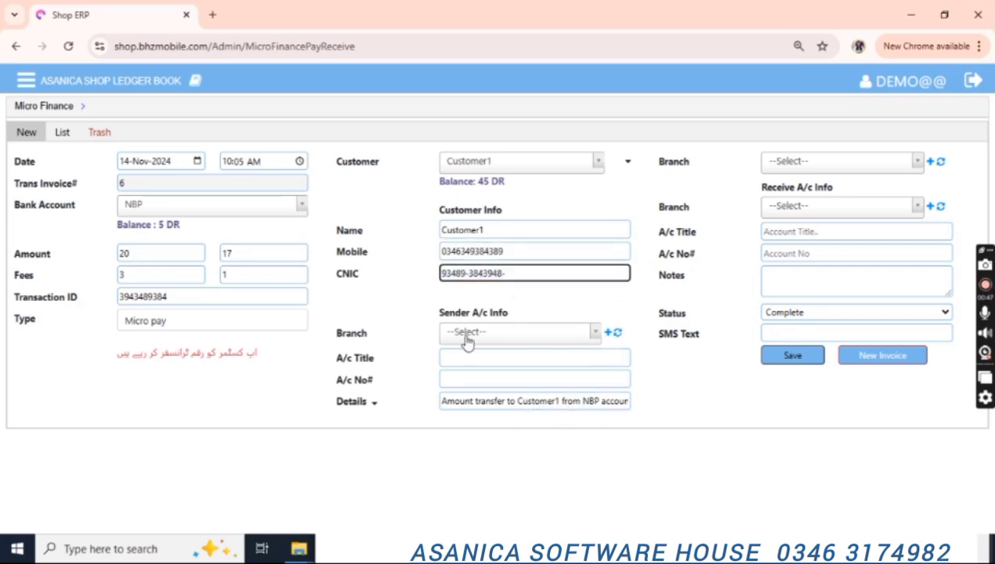
Leave the branches unchanged, keep status Complete, and save the micro pay transaction.
click(467, 334)
click(580, 336)
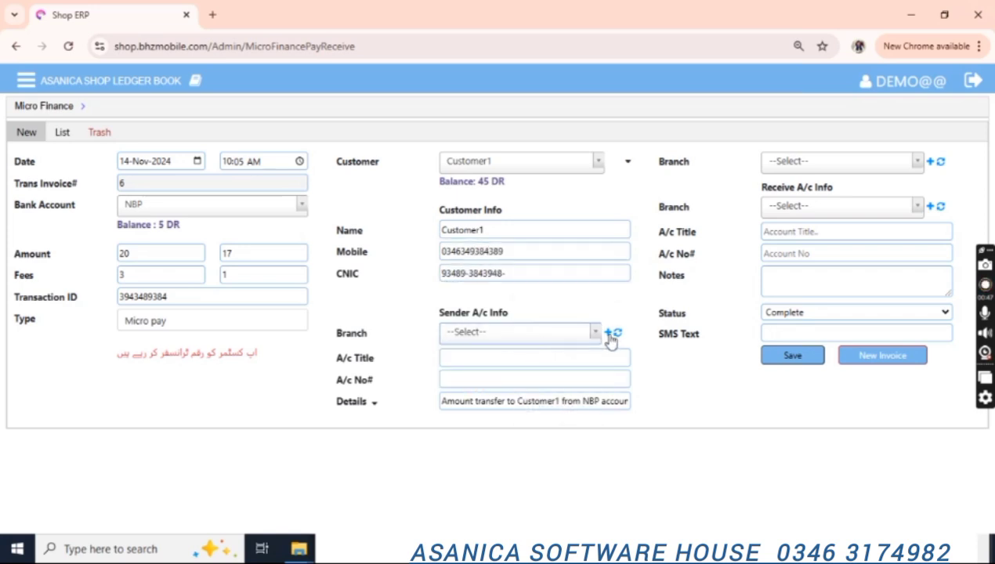
click(800, 211)
click(800, 213)
click(794, 355)
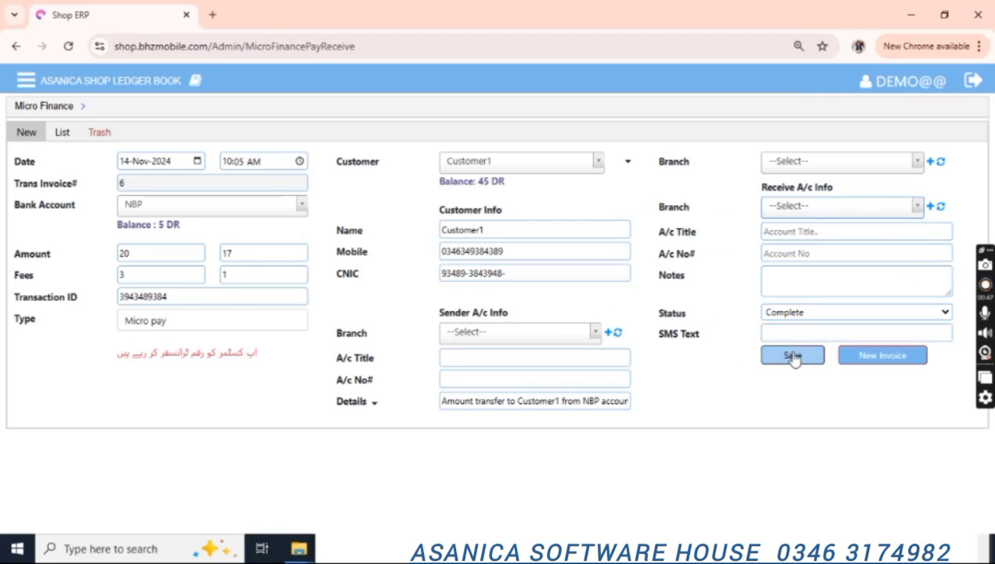
click(795, 313)
click(798, 332)
click(793, 355)
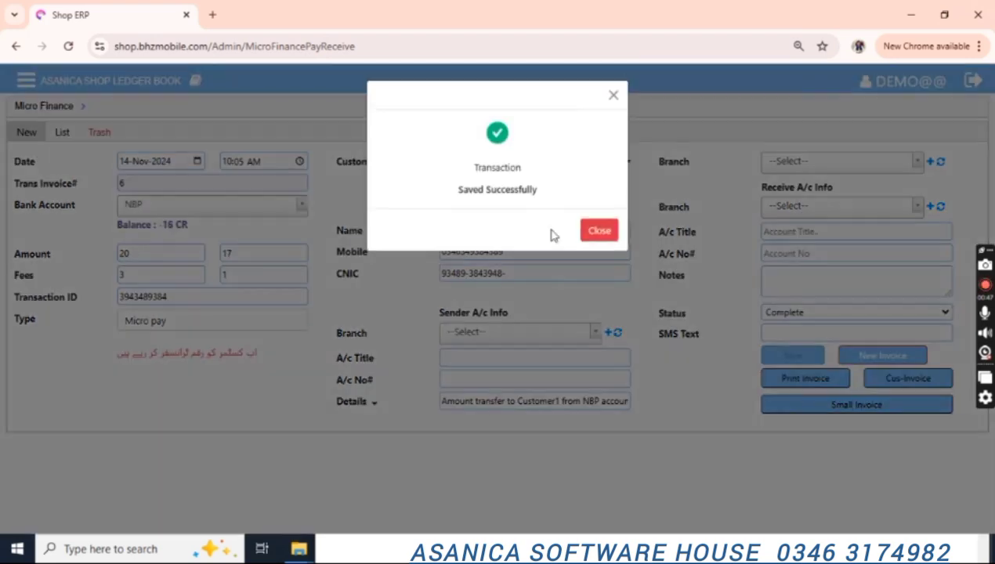
Set the transaction type to Micro receive for Customer1, keeping NBP as the bank.
click(597, 231)
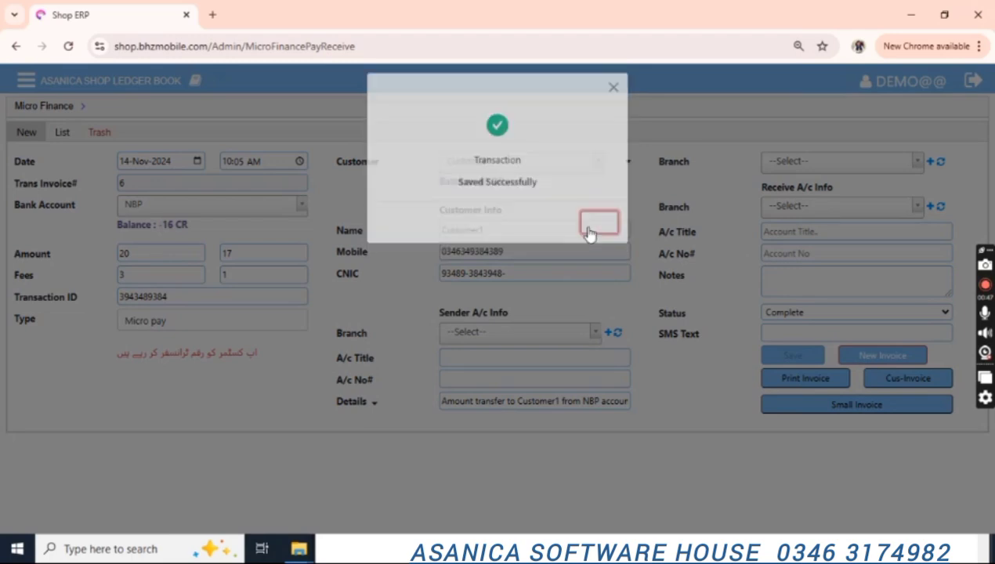
click(26, 80)
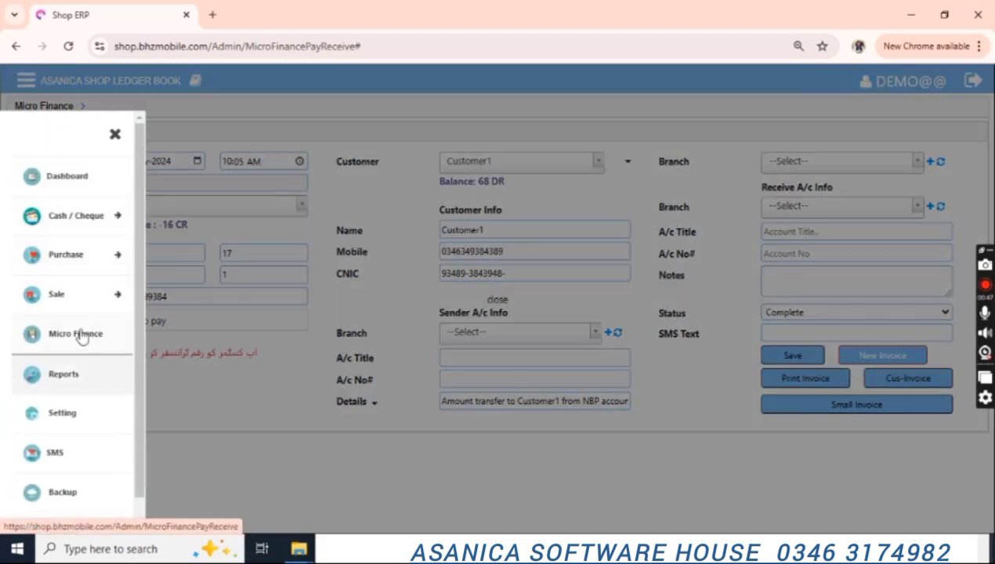
click(172, 341)
click(209, 323)
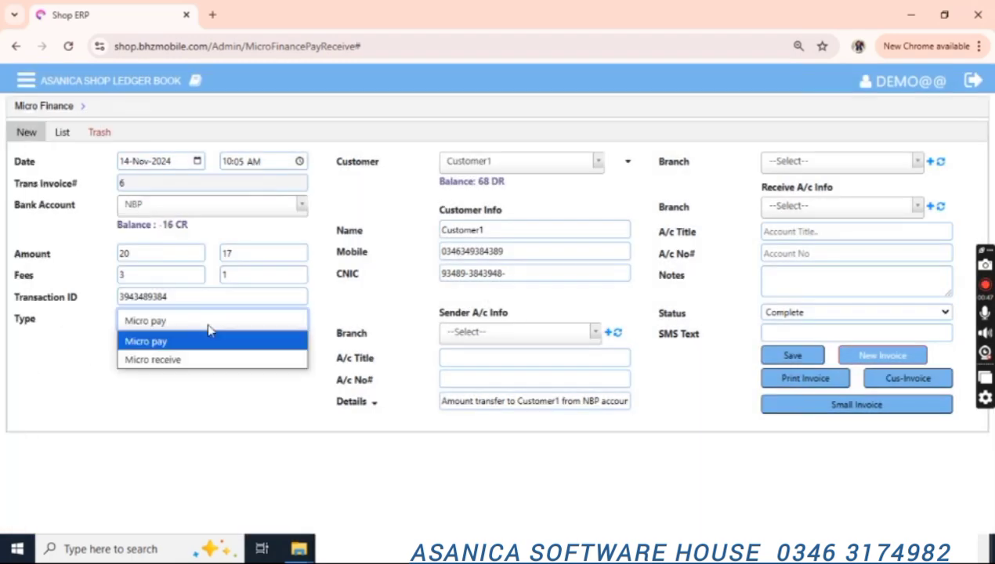
click(164, 359)
click(516, 161)
click(492, 231)
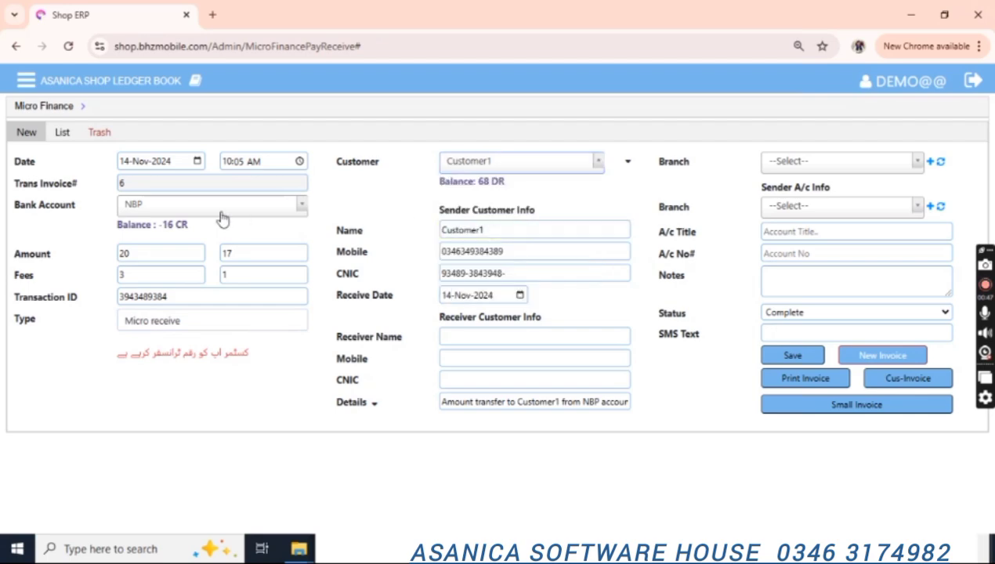
click(221, 211)
click(217, 211)
Open the Micro Finance list page with its 14-Nov-2024 date search.
click(25, 81)
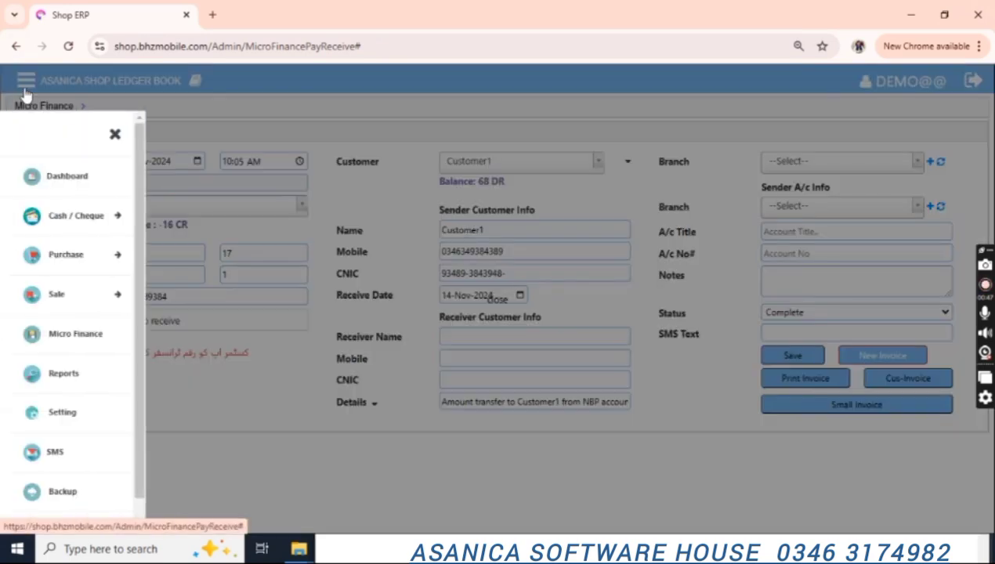
scroll(140, 306, down, 1)
click(351, 357)
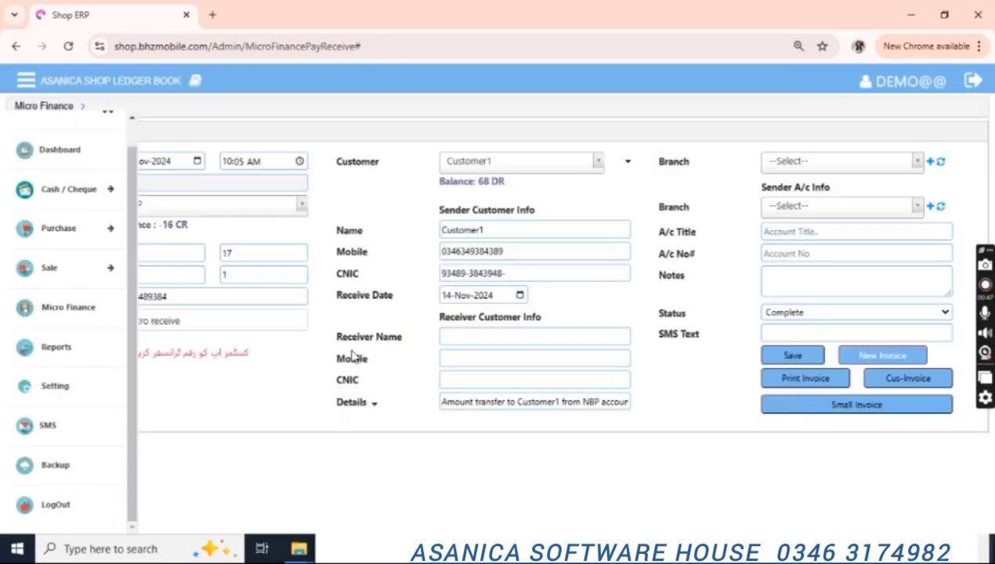
click(62, 134)
Show all saved vouchers to check voucher 6, then return to the entry form with status Complete.
click(752, 255)
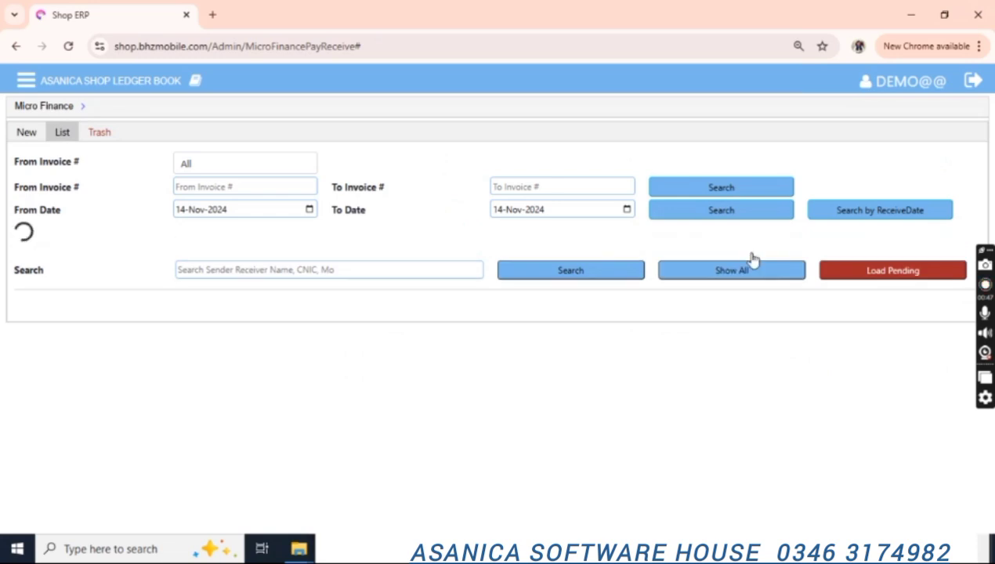
mouse_move(988, 196)
mouse_down()
mouse_move(986, 240)
mouse_move(978, 194)
mouse_up()
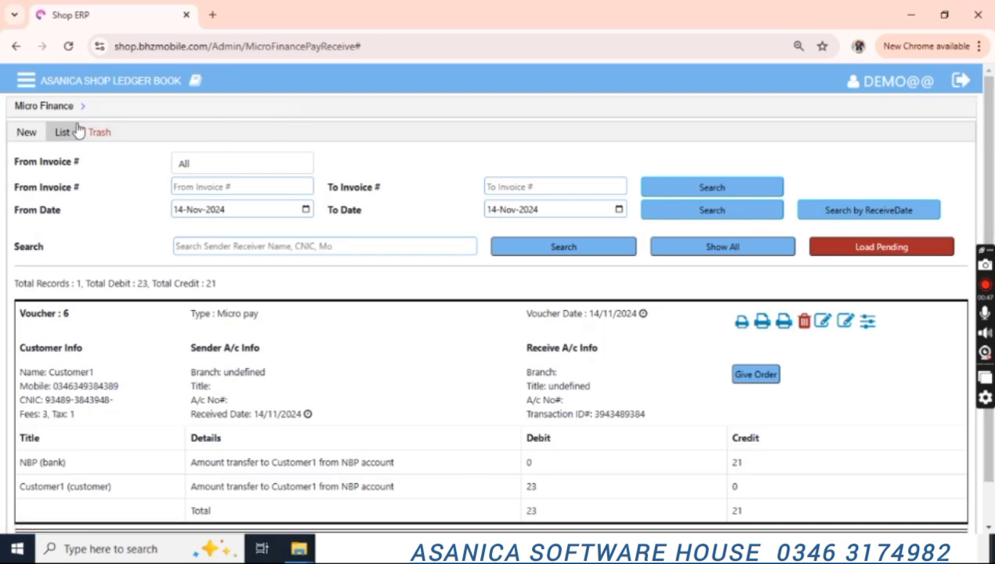
click(26, 133)
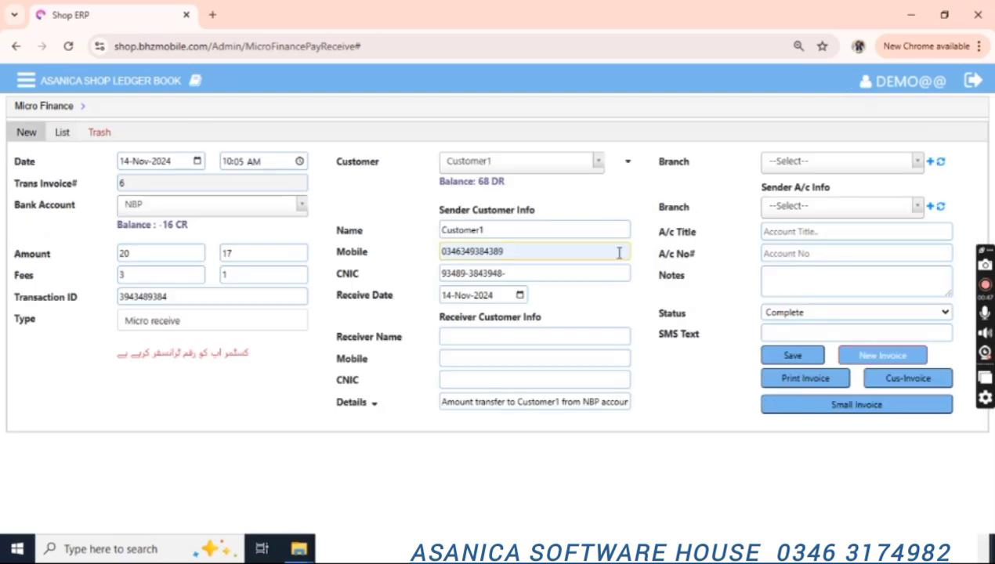
click(826, 314)
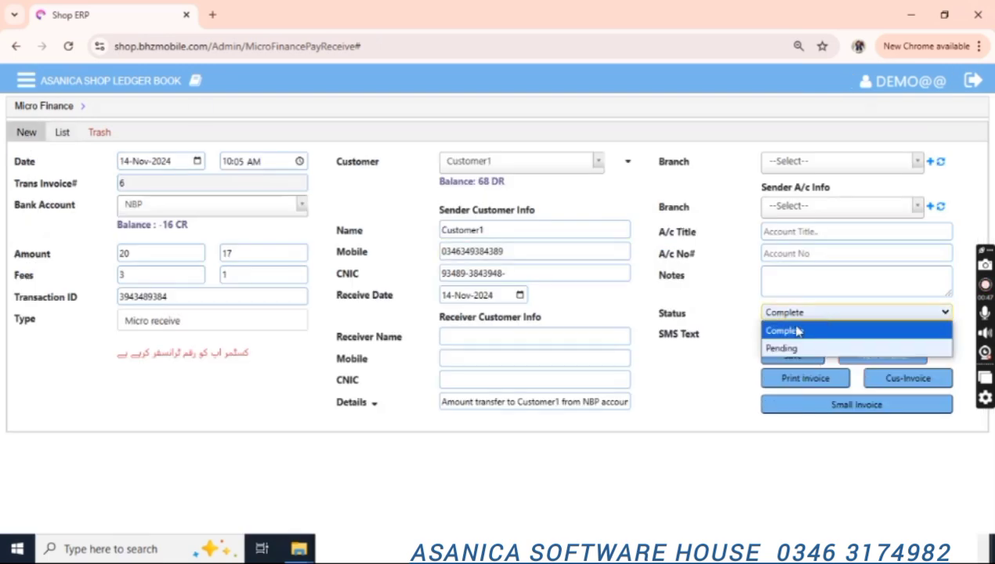
click(797, 331)
click(23, 83)
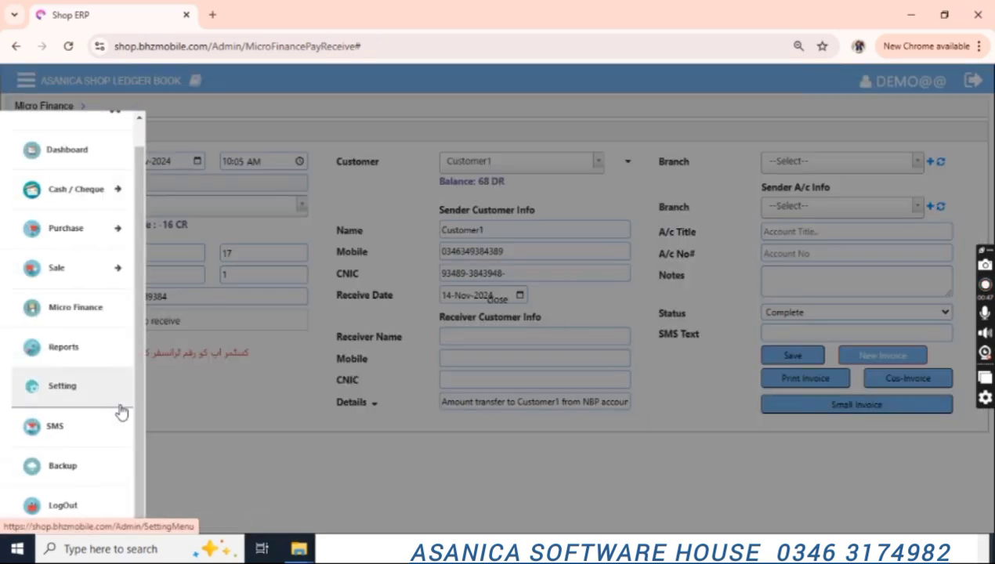
Generate the Daily Cash Summary report for 14-Nov-2024.
click(78, 359)
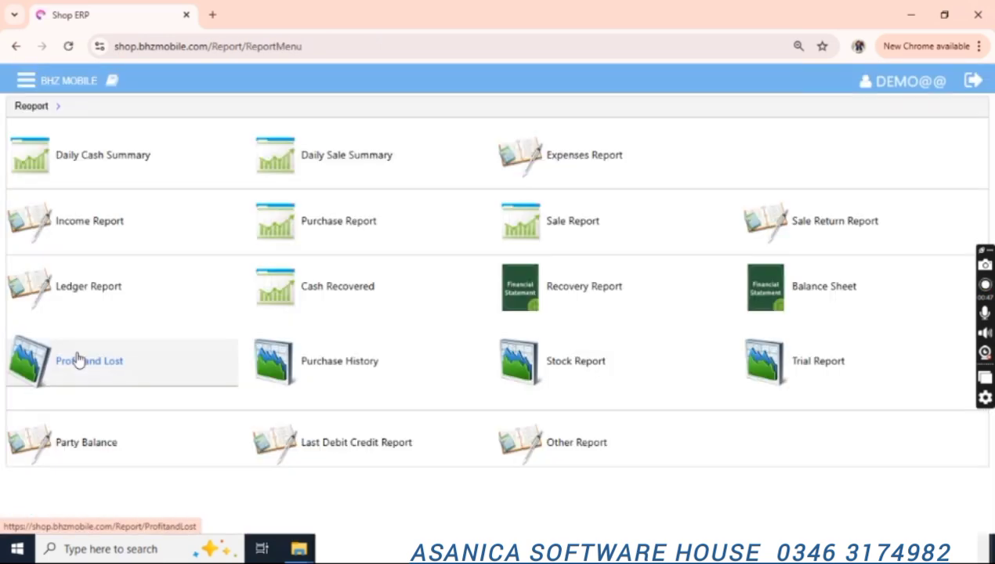
click(123, 164)
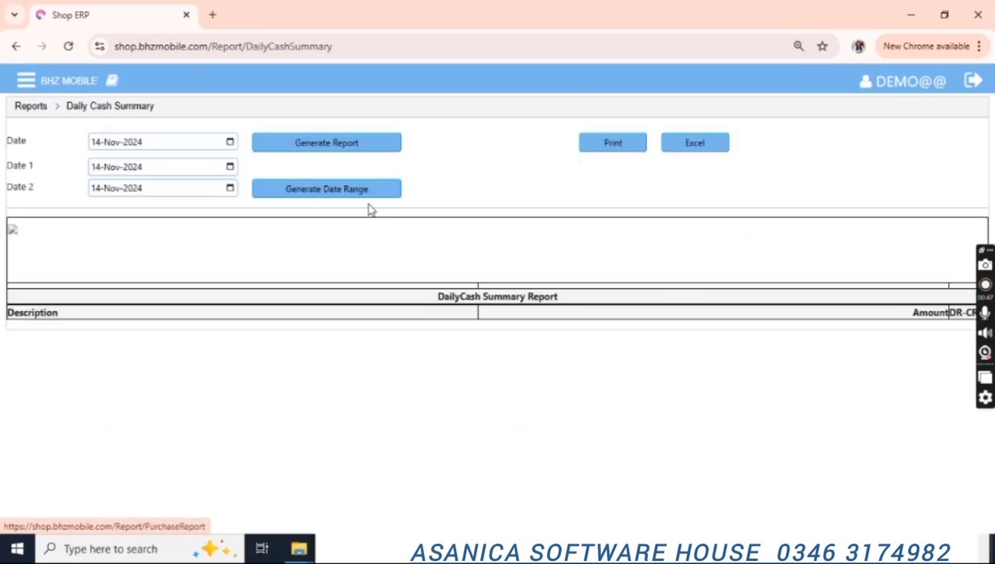
click(296, 151)
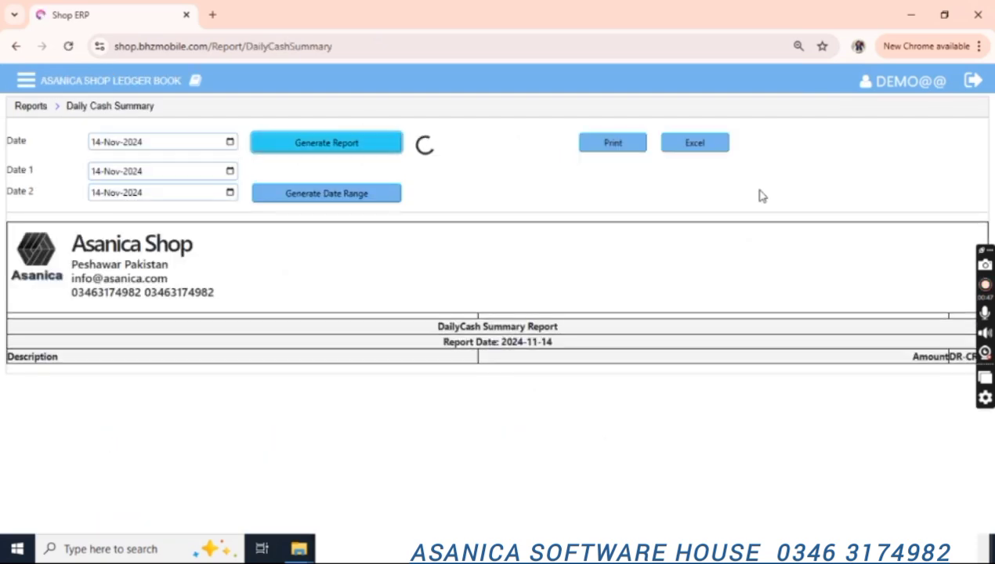
click(327, 152)
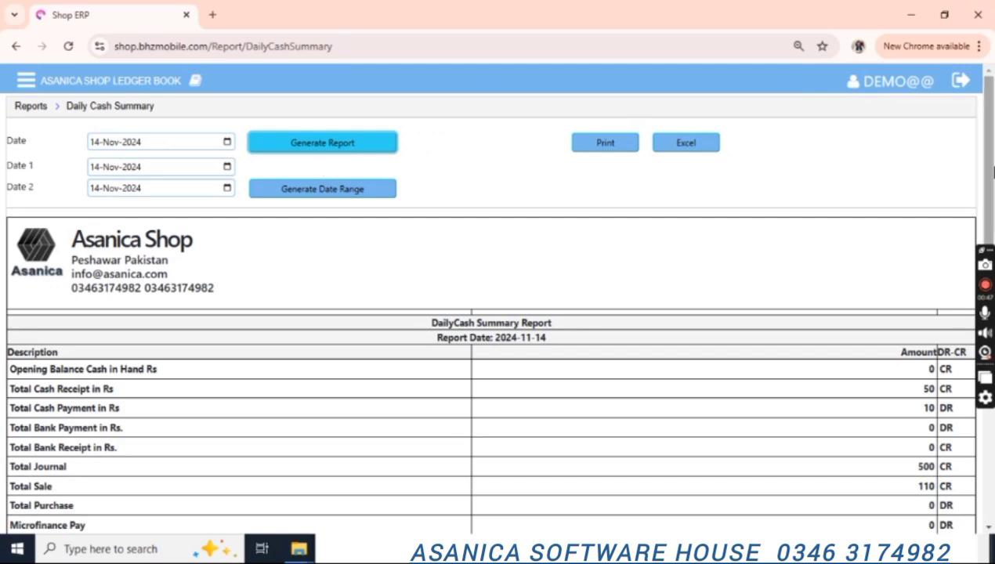
drag(989, 169, 989, 249)
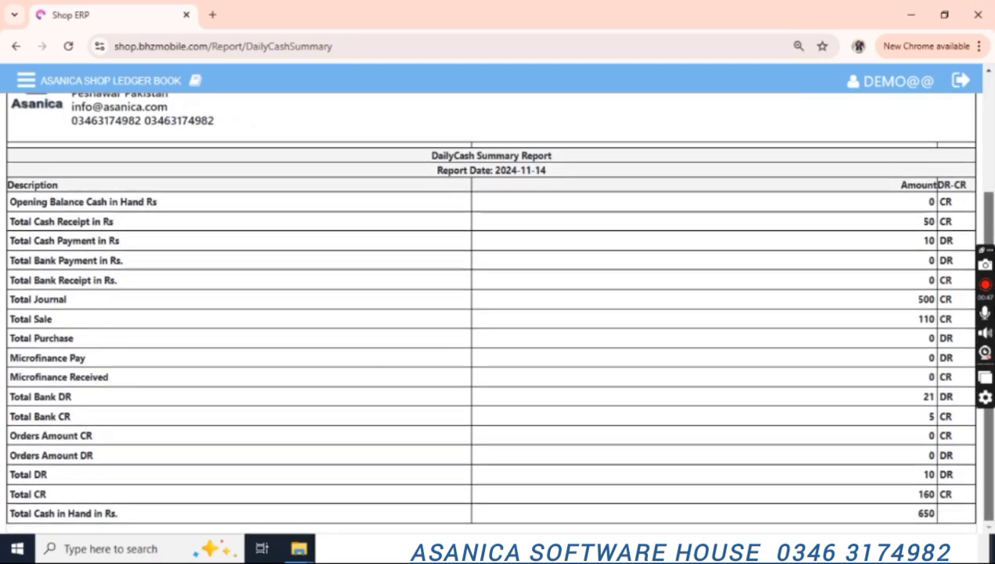
Review totals: 650 cash in hand, 10 cash payment, 500 journal, 110 sale, 21 bank DR, 5 bank CR.
double_click(924, 514)
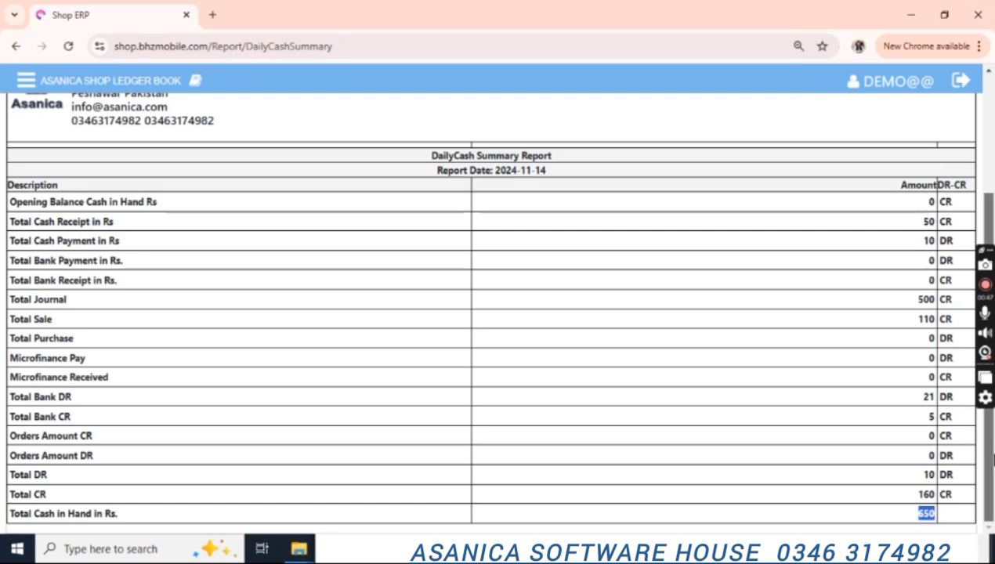
double_click(928, 241)
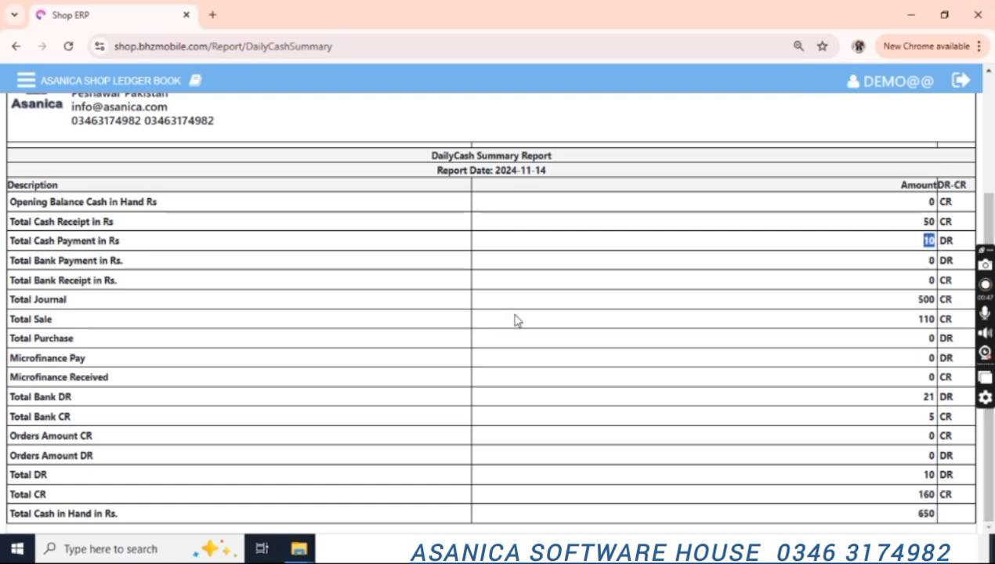
double_click(926, 299)
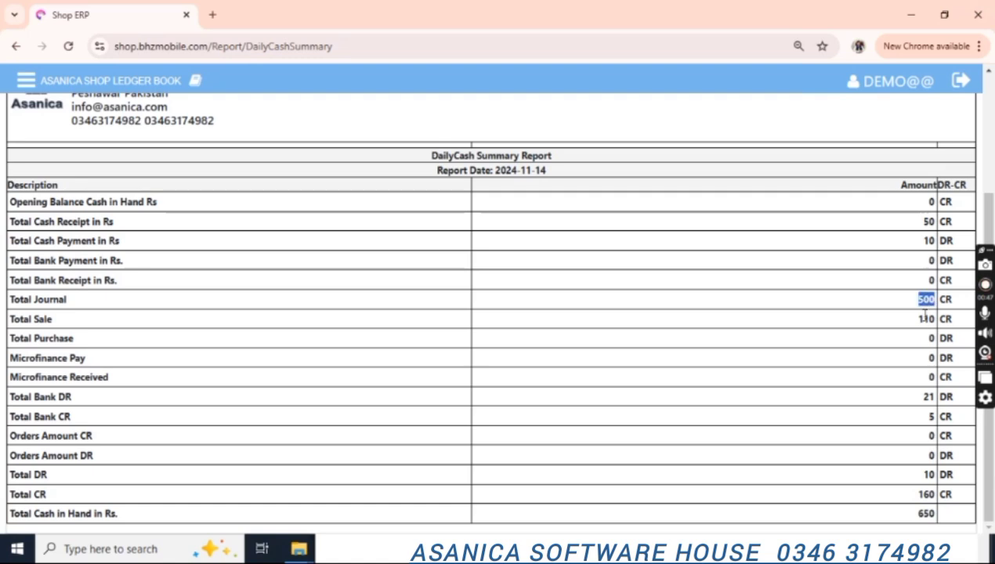
double_click(927, 319)
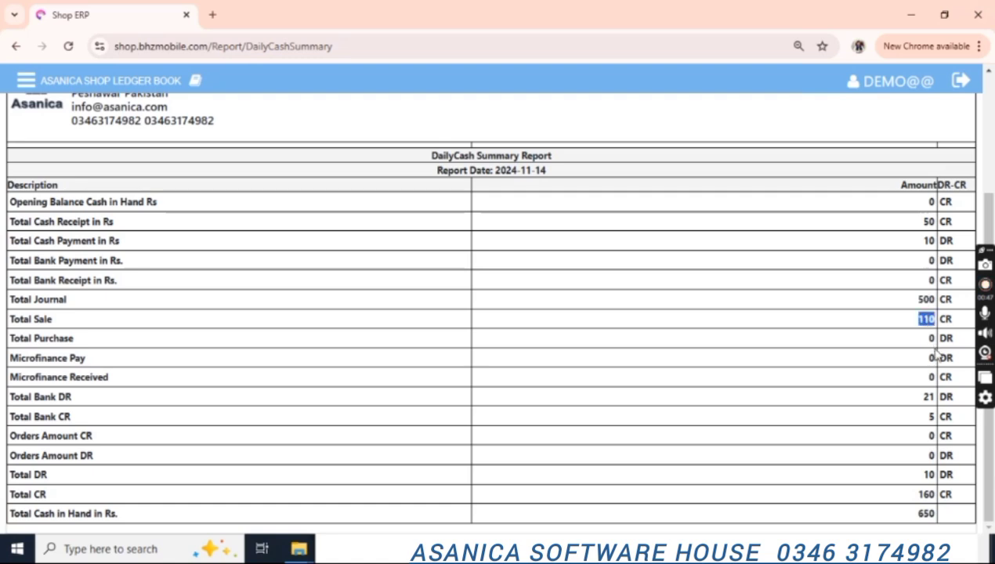
double_click(928, 397)
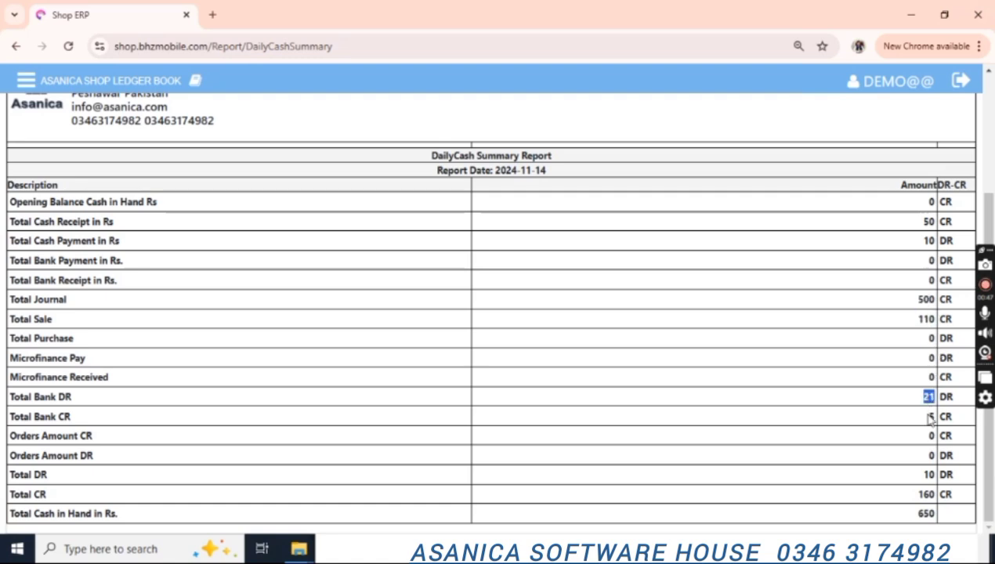
double_click(931, 417)
double_click(926, 514)
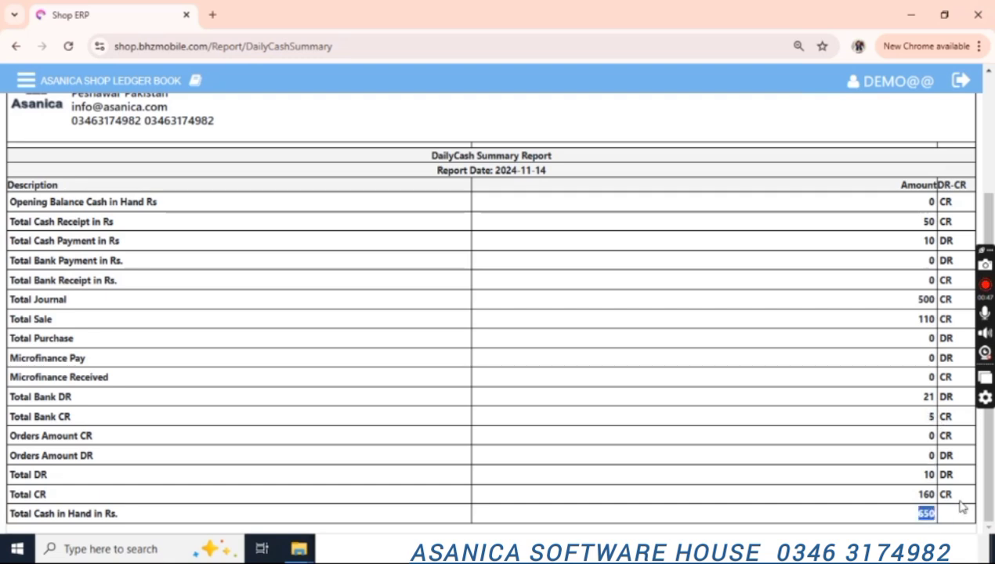
scroll(921, 200, up, 3)
click(24, 107)
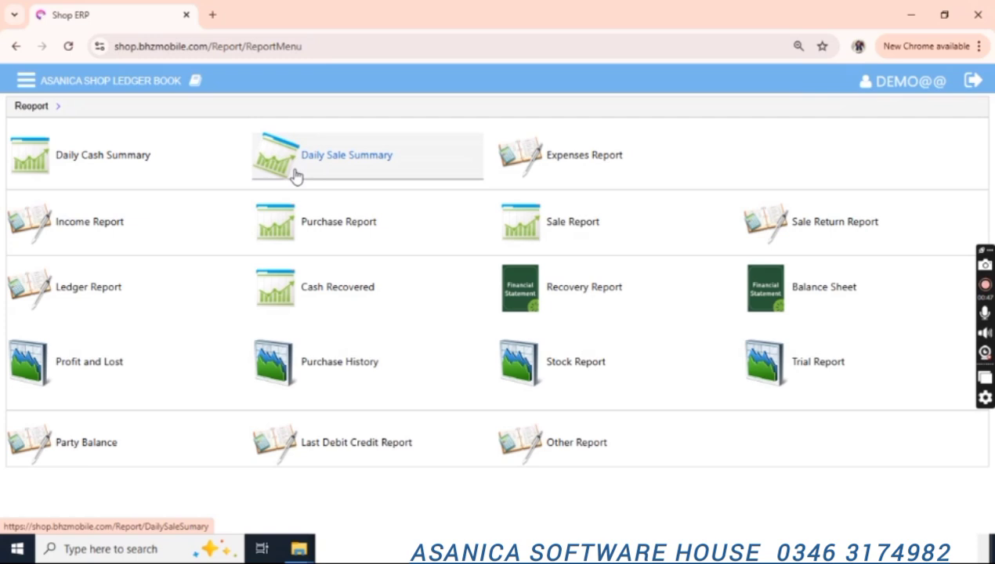
View the Income Report, then go back to the reports list and open the Ledger Report.
click(170, 230)
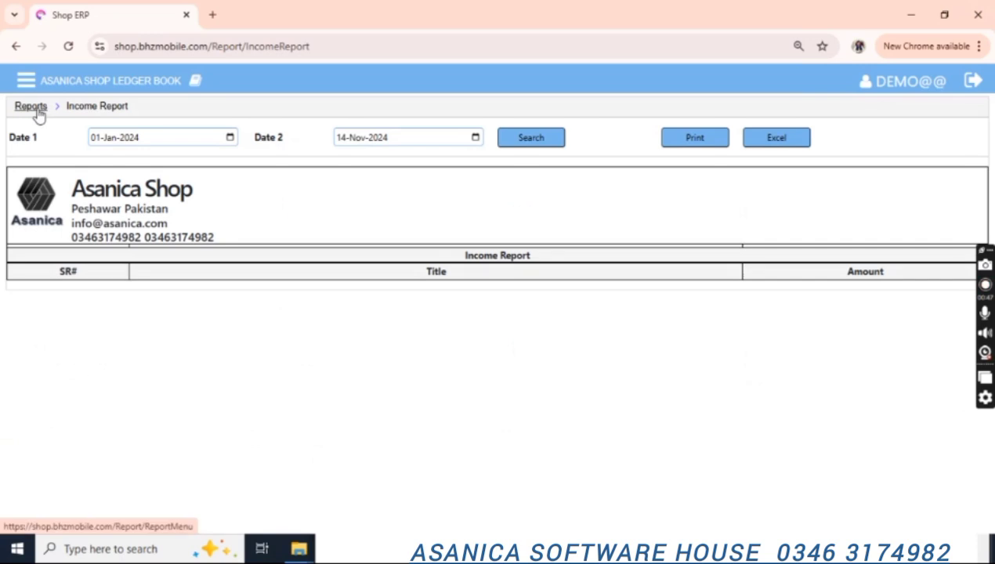
click(37, 110)
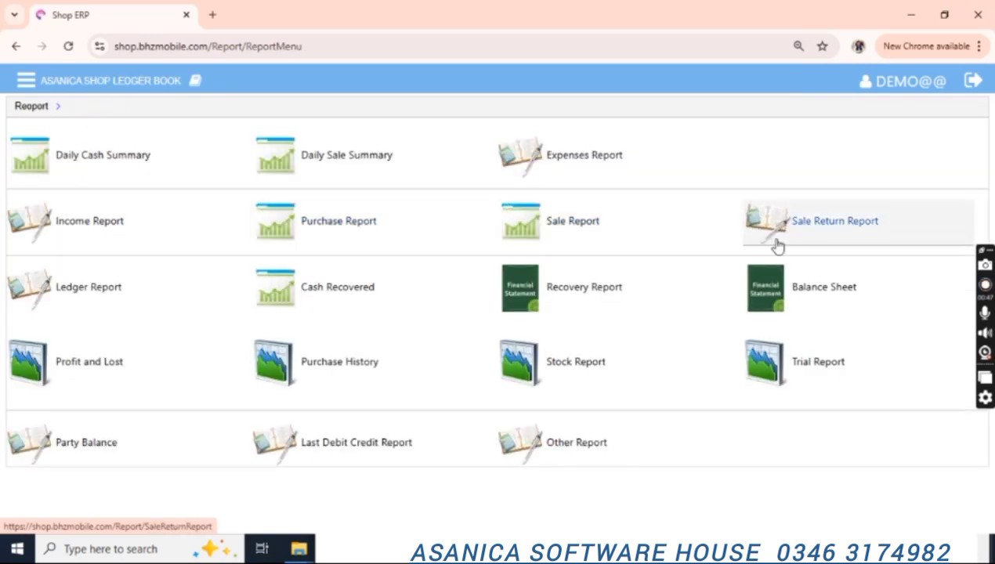
click(131, 288)
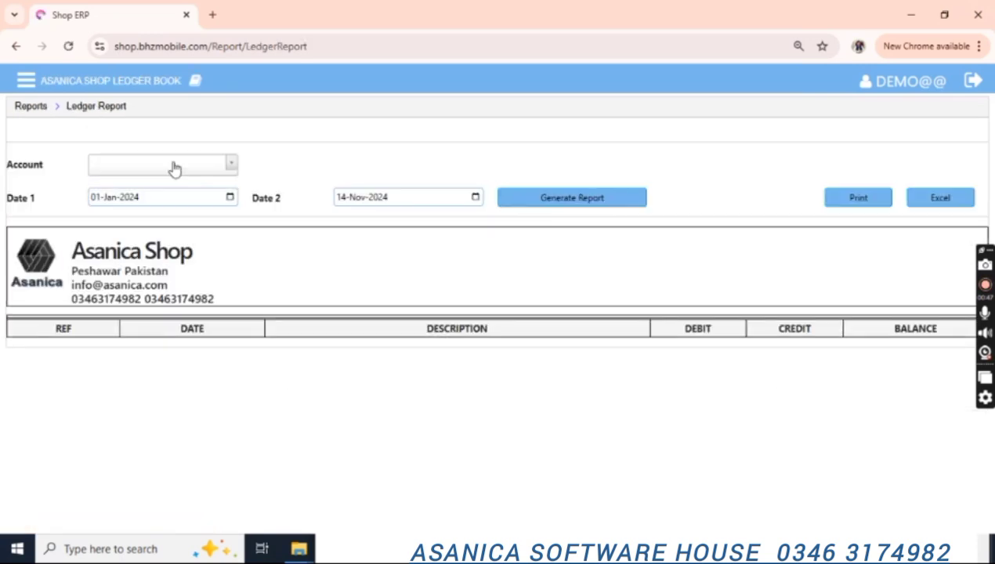
Generate the ledger for Customer1 from 01-Jan-2024 to 14-Nov-2024.
click(174, 169)
click(173, 169)
click(174, 169)
key(Down)
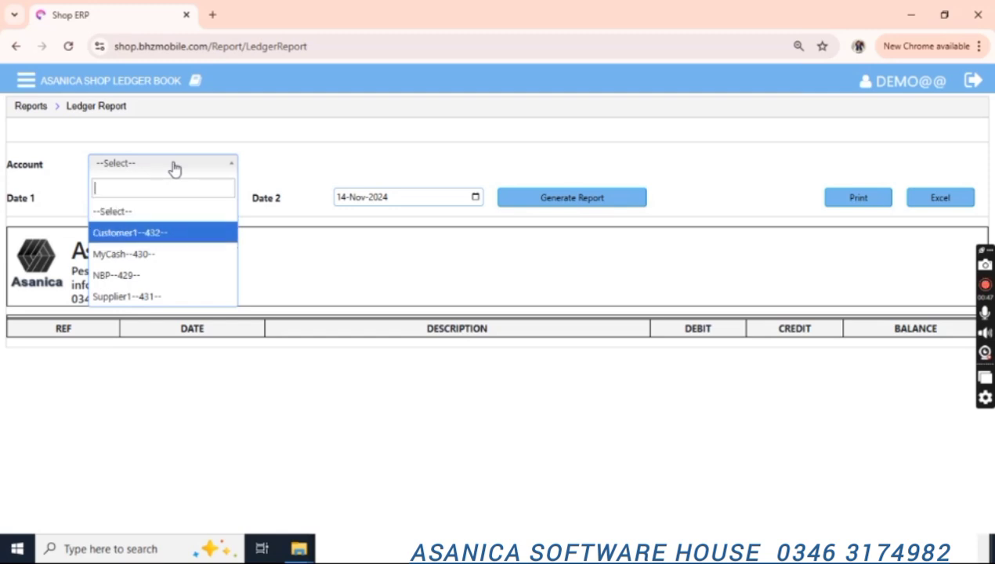
key(Return)
click(594, 200)
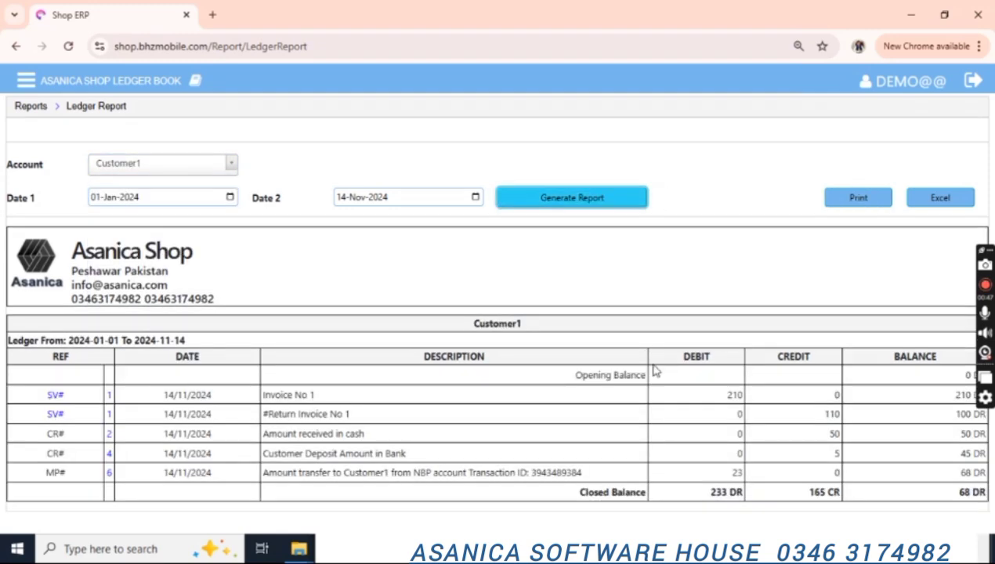
Review the Customer1 ledger's opening and 210 debit for Invoice No 1, then open sale invoice 1.
drag(575, 375, 611, 375)
drag(724, 394, 748, 401)
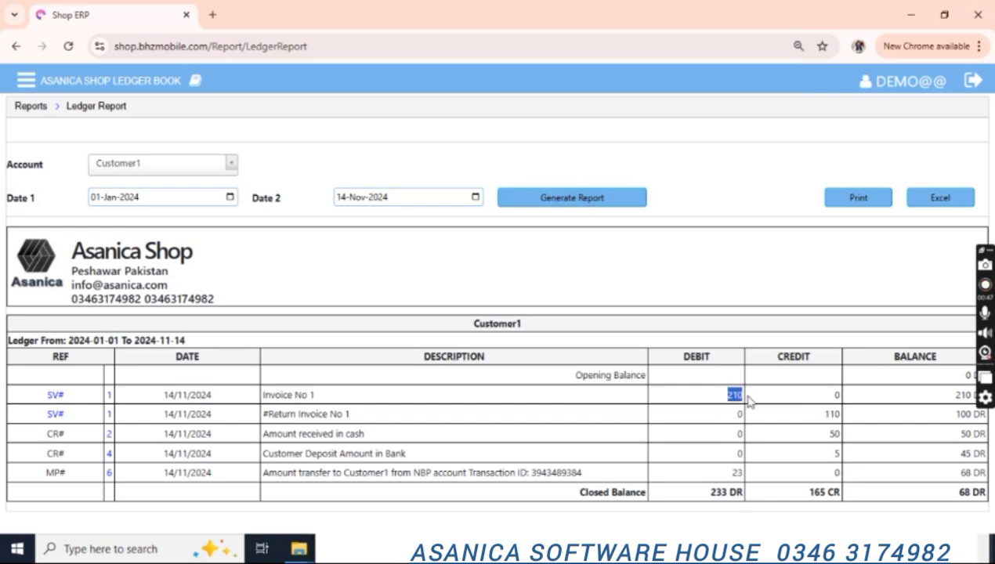
click(264, 389)
drag(294, 397, 276, 395)
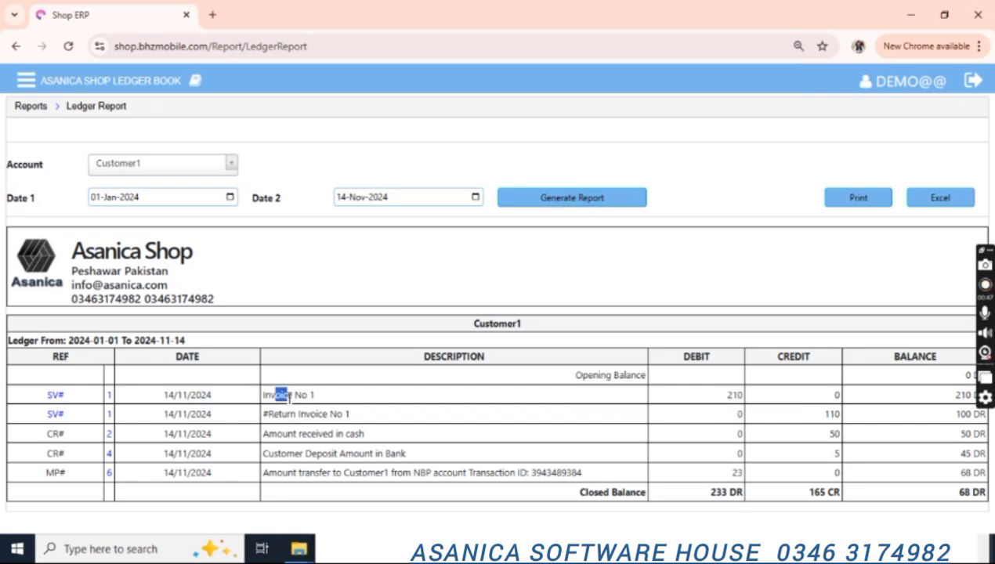
click(53, 397)
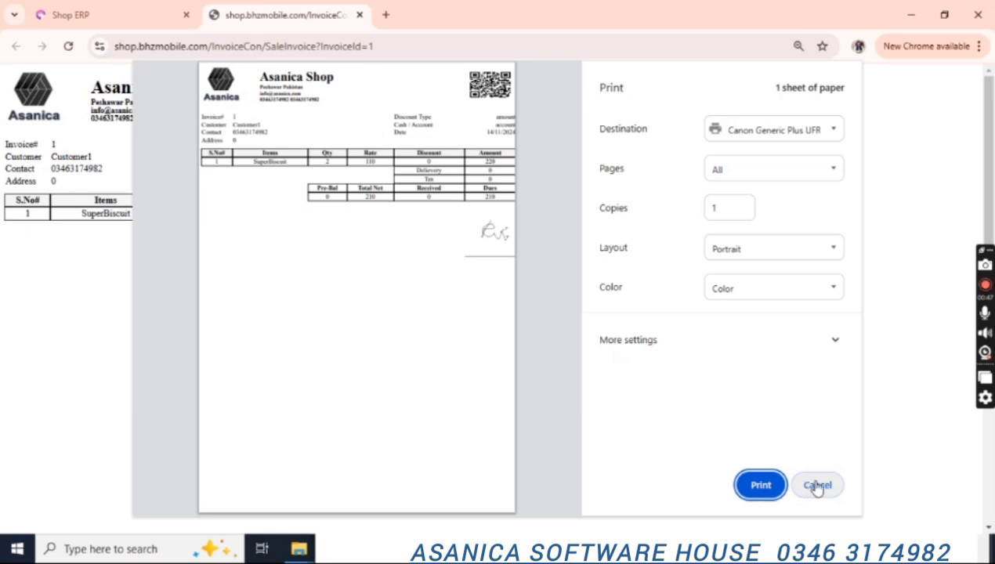
Cancel printing Sale Invoice 1 and go back to the Customer1 ledger.
click(817, 486)
click(69, 14)
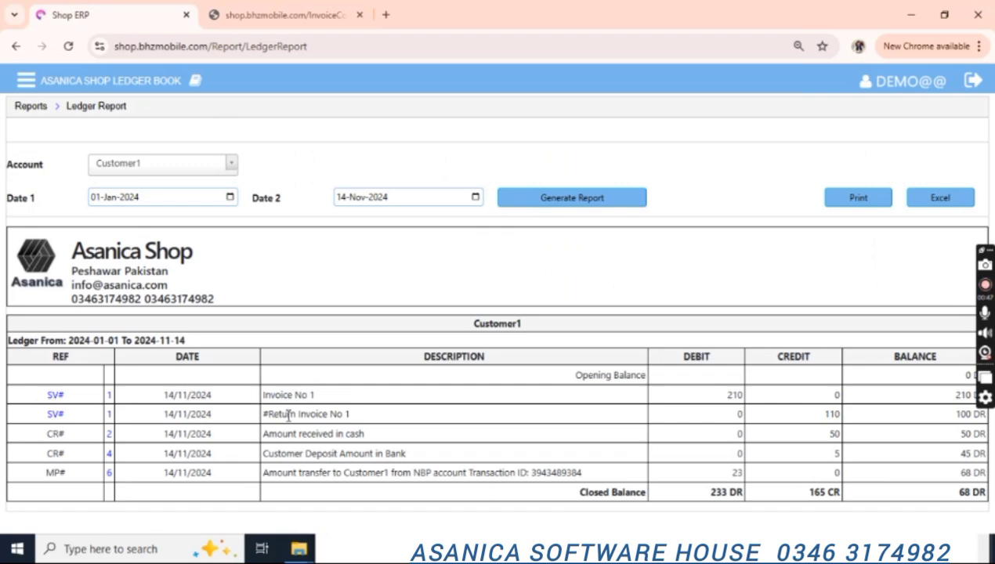
Review the Customer1 ledger entries: return invoice, cash received, bank deposit, and the 68 DR closing balance.
drag(268, 414, 359, 420)
drag(288, 434, 389, 438)
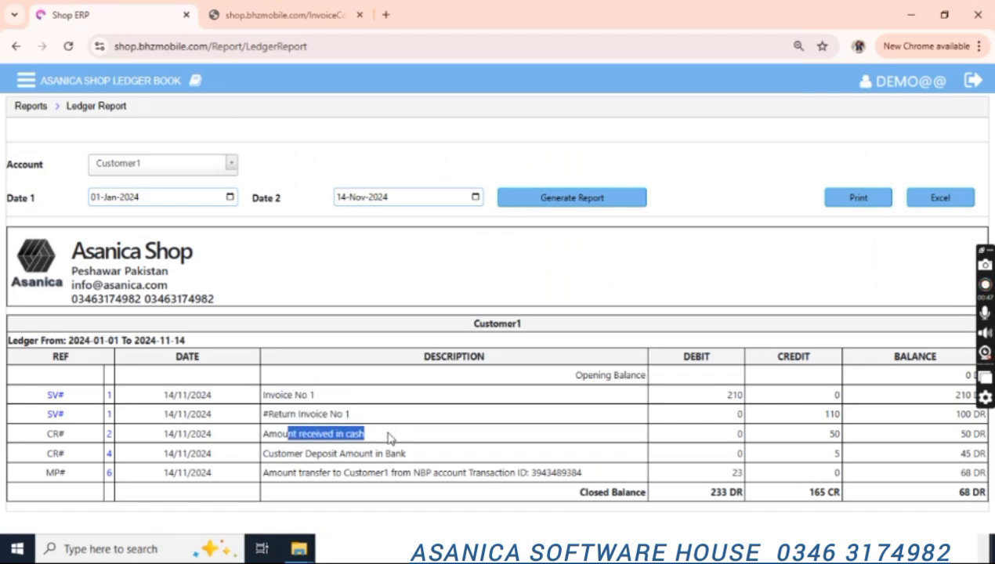
drag(273, 455, 404, 464)
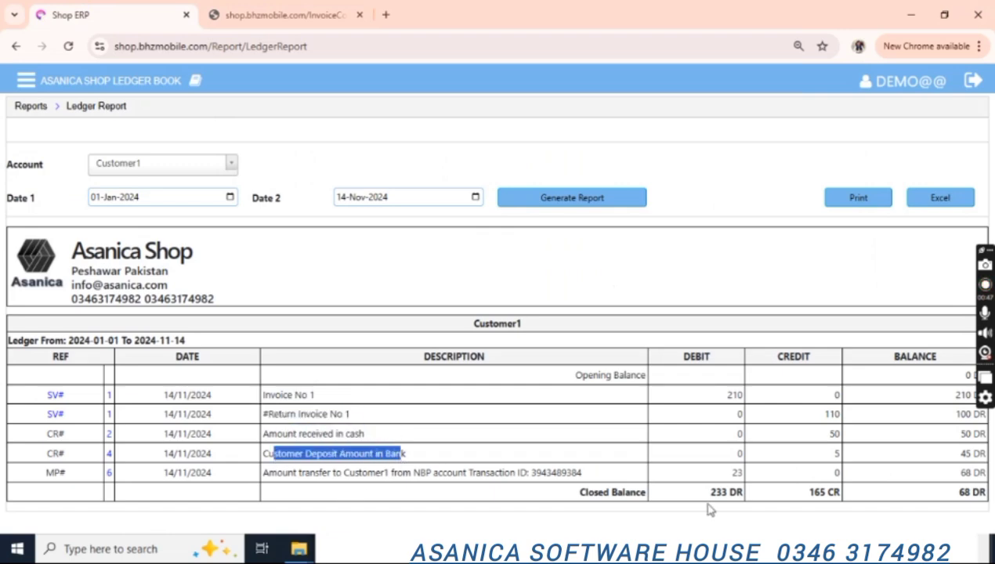
drag(956, 494, 986, 495)
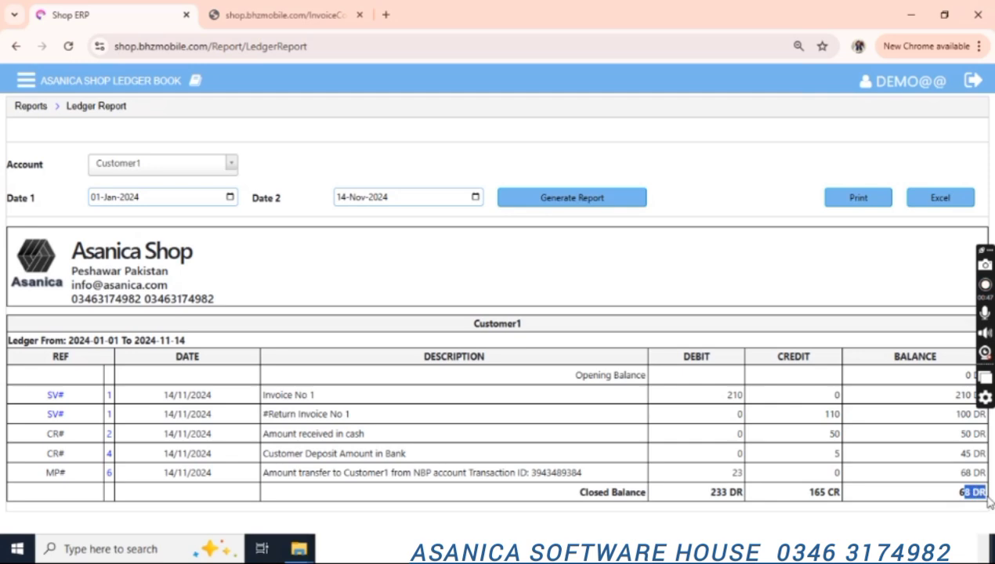
Generate the MyCash ledger, then cancel and close its printable copy.
click(167, 173)
key(Return)
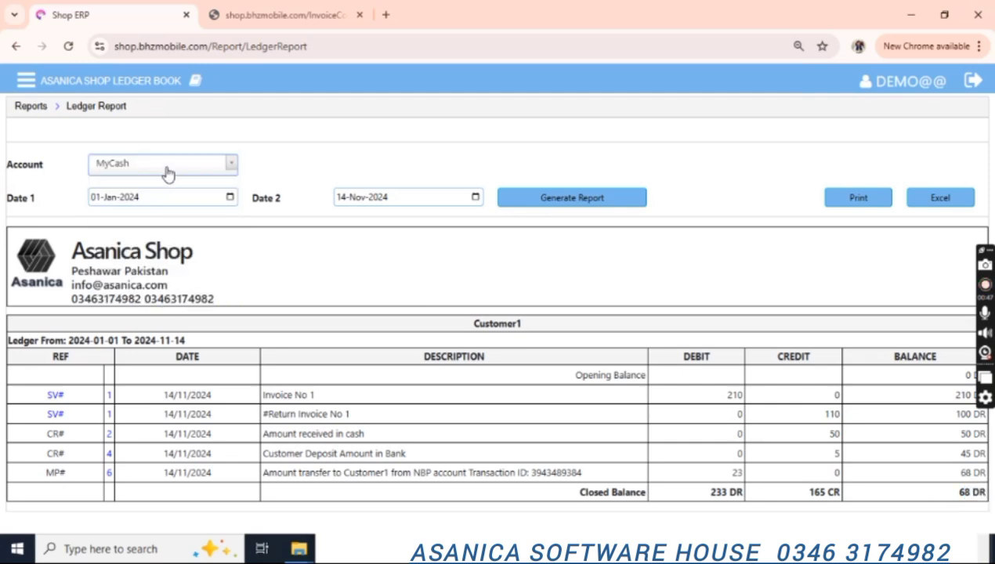
click(593, 200)
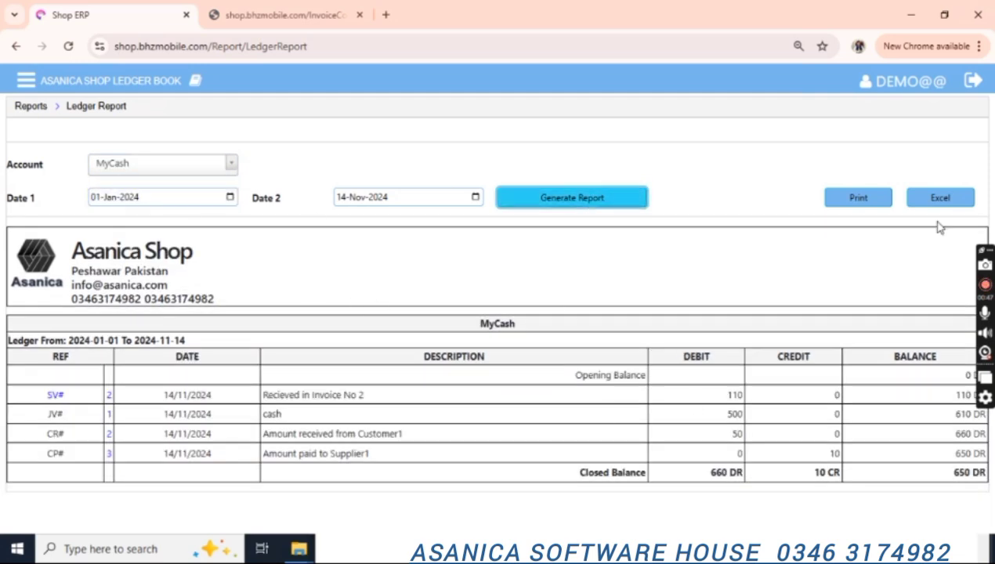
click(857, 201)
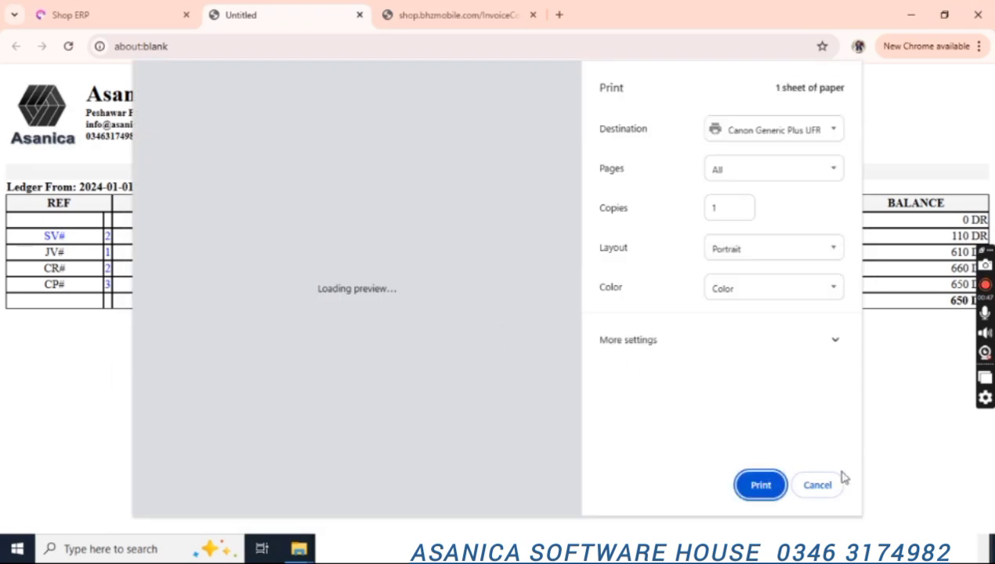
click(823, 486)
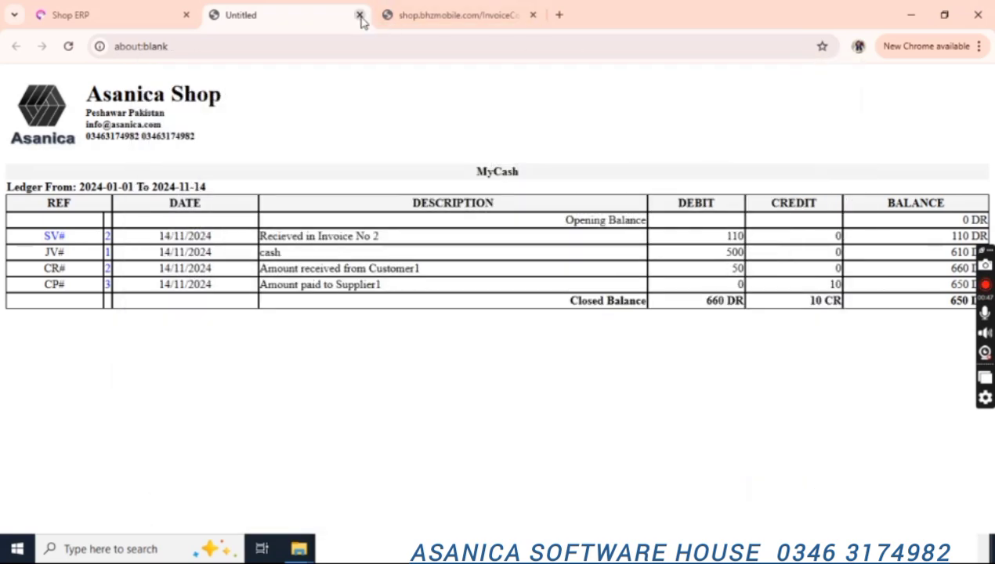
click(360, 15)
Generate the Cash Recovered report for 01-Jan-2024 to 14-Nov-2024.
click(31, 106)
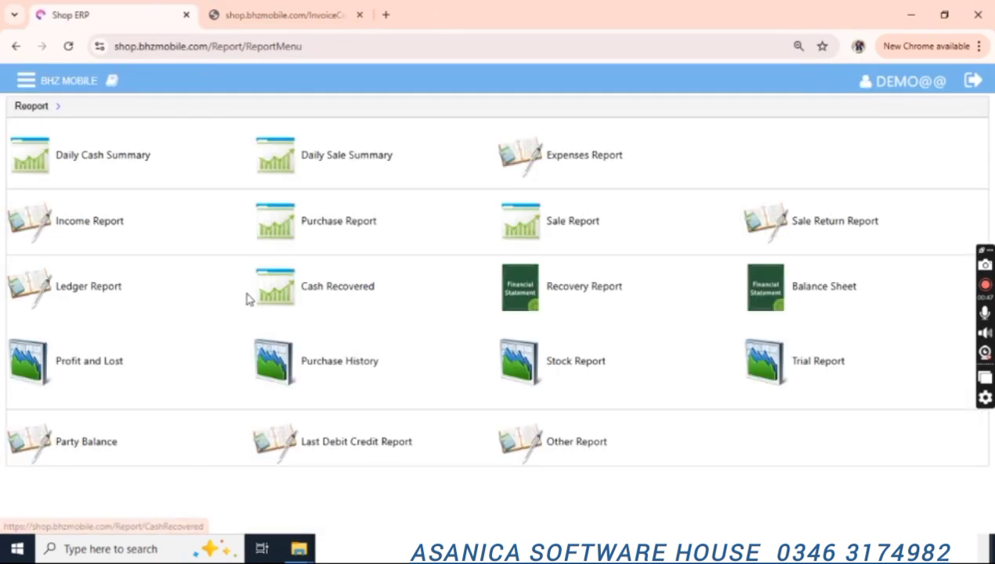
click(392, 304)
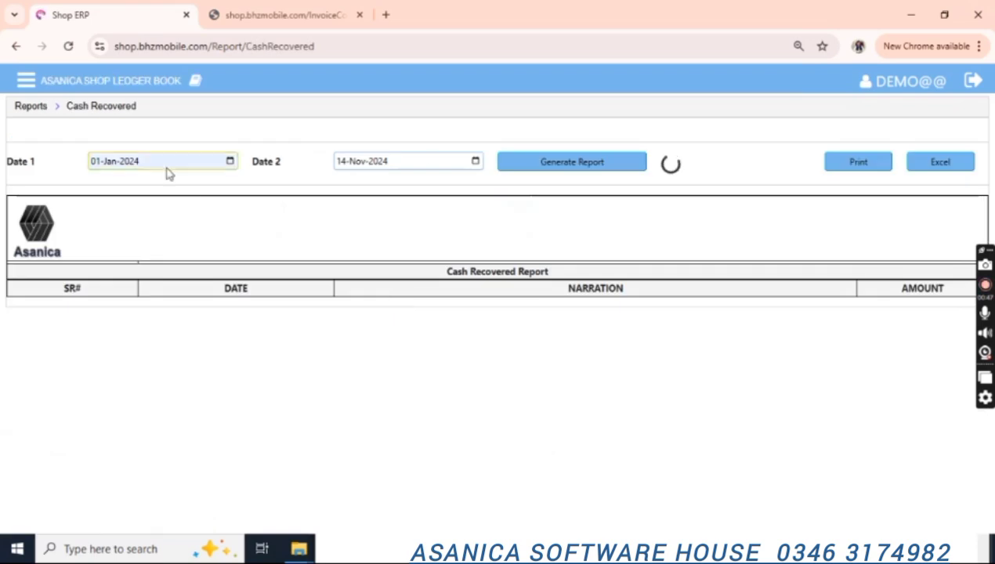
click(586, 166)
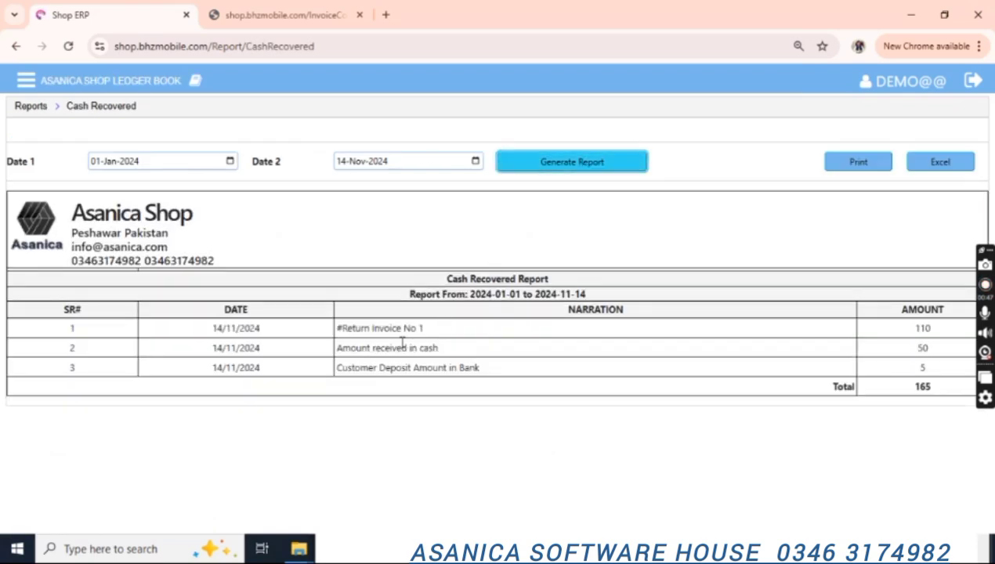
Review the Cash Recovered rows, including Return Invoice No 1 for 110, then return to the reports list.
drag(338, 332, 451, 335)
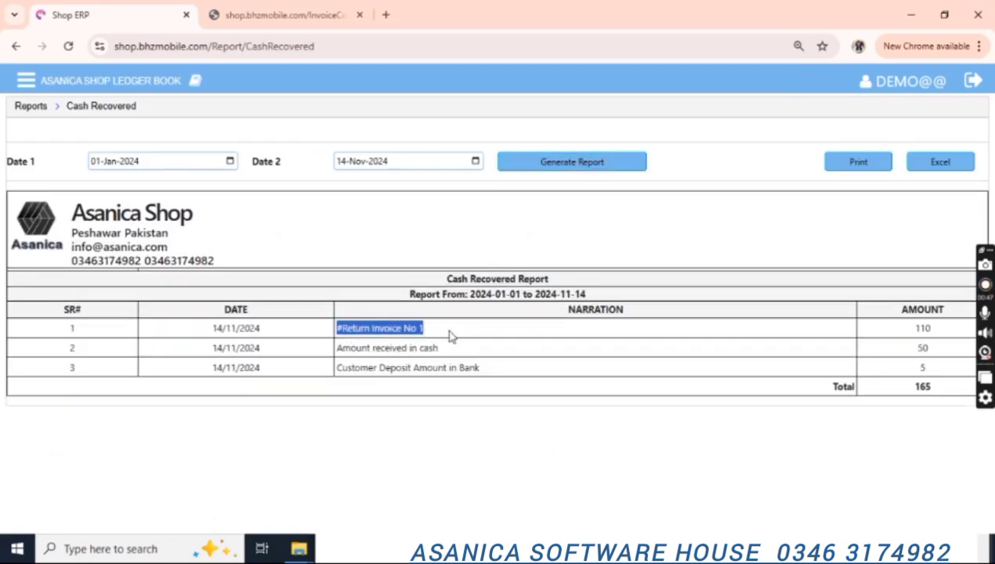
drag(911, 328, 925, 328)
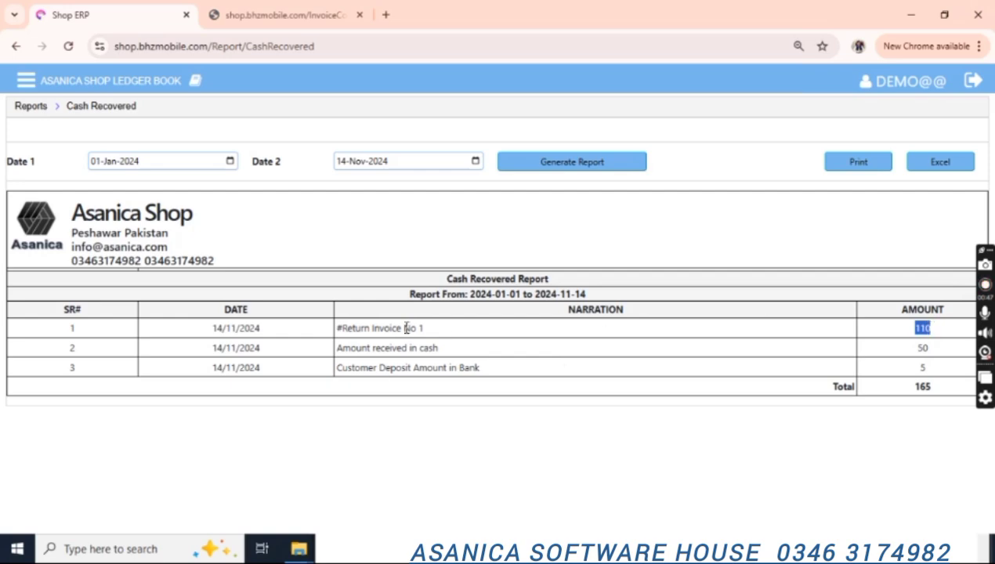
drag(365, 348, 441, 350)
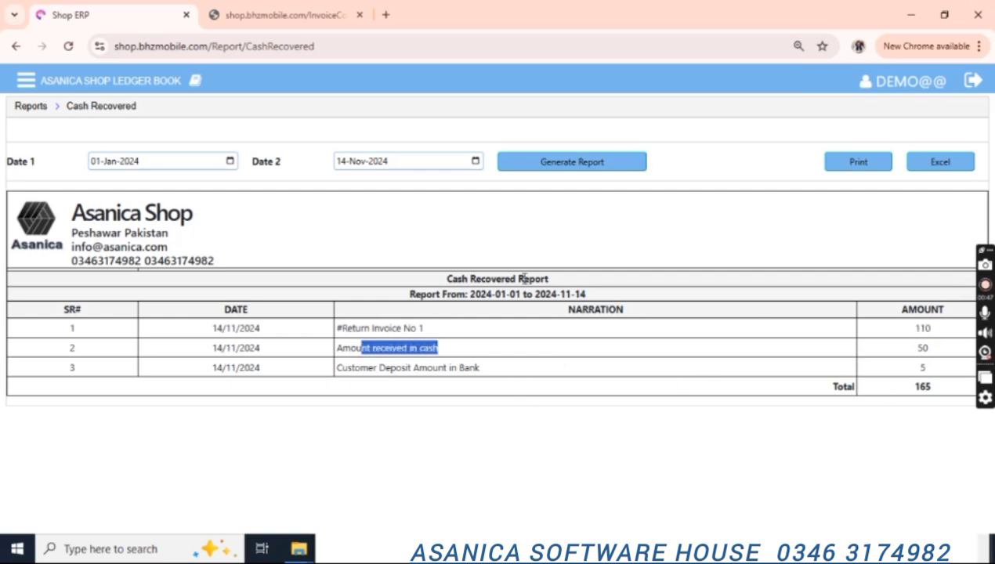
click(31, 107)
List outstanding dues in the Recovery Report and send Customer1 a 68 DR dues reminder.
click(608, 305)
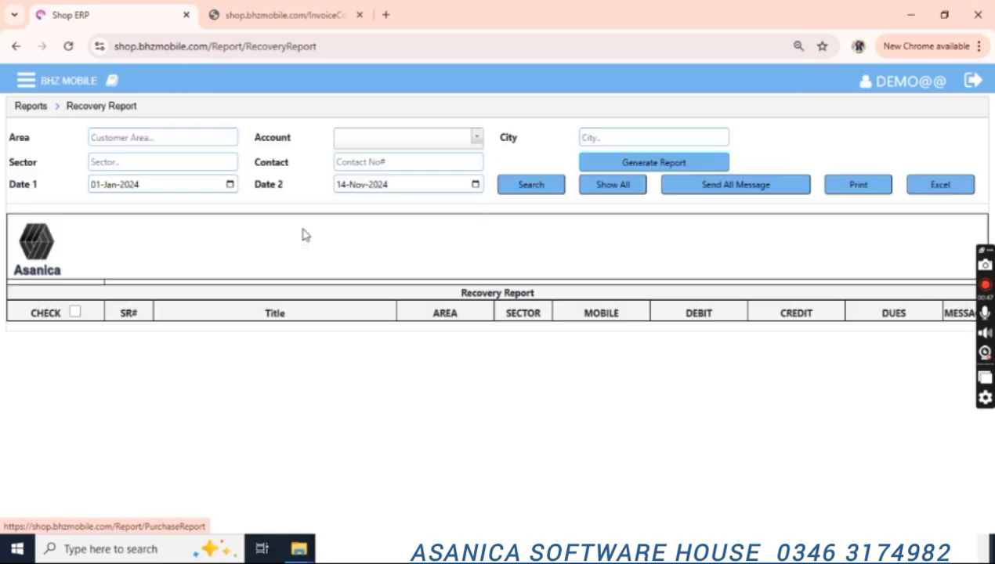
click(540, 186)
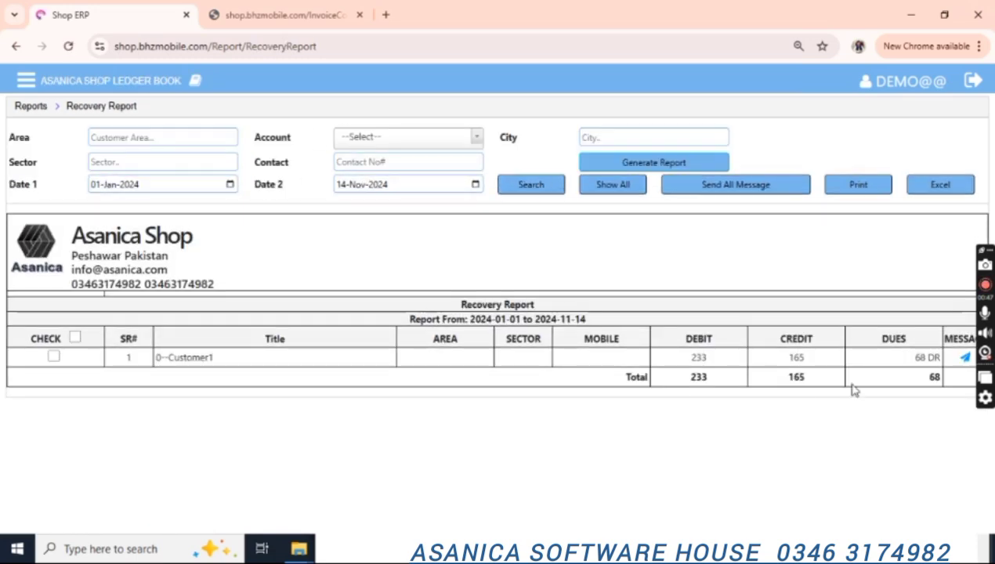
drag(906, 366, 932, 357)
click(967, 360)
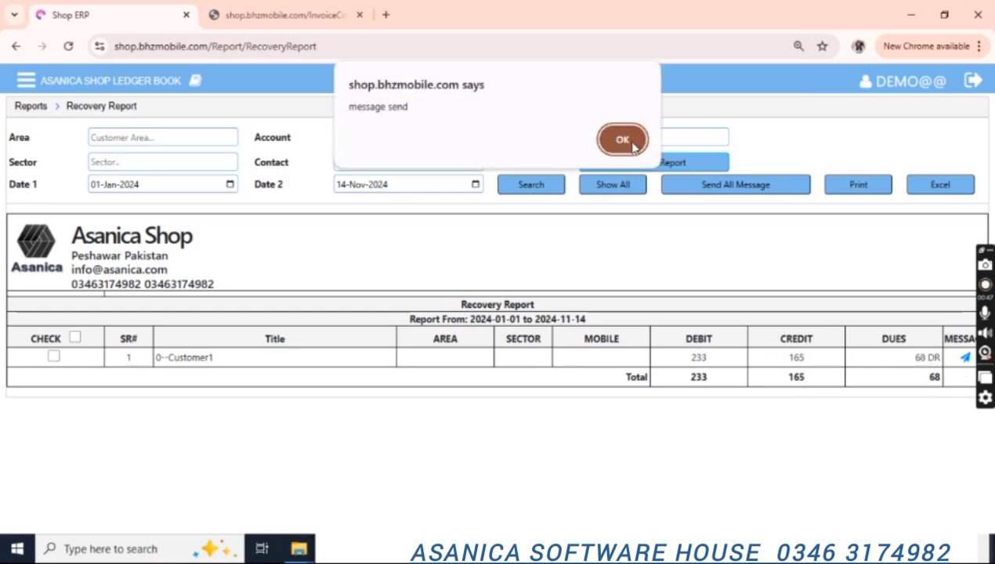
click(625, 139)
Tick Customer1's row, resend the dues message, then open the Balance Sheet page.
click(53, 357)
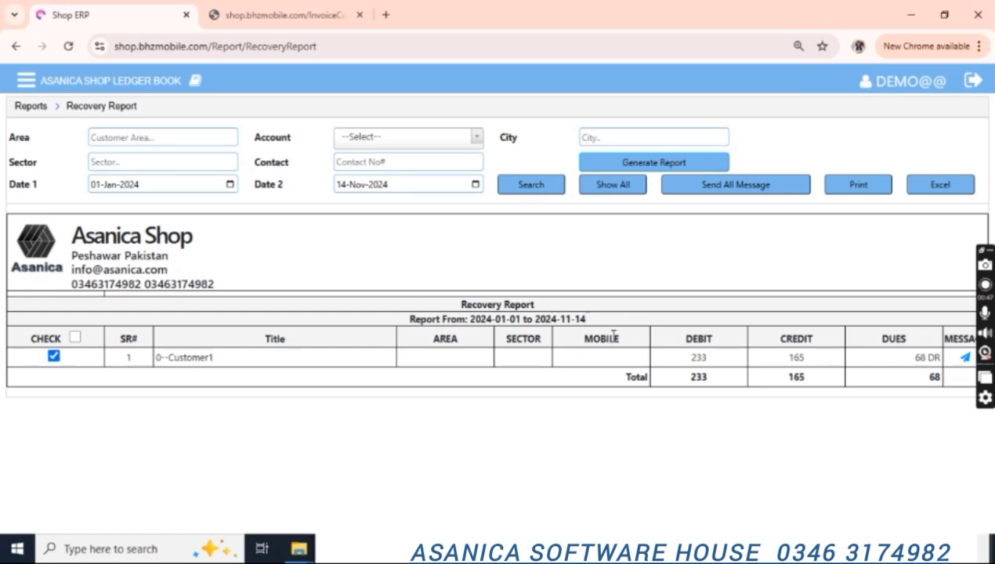
click(964, 358)
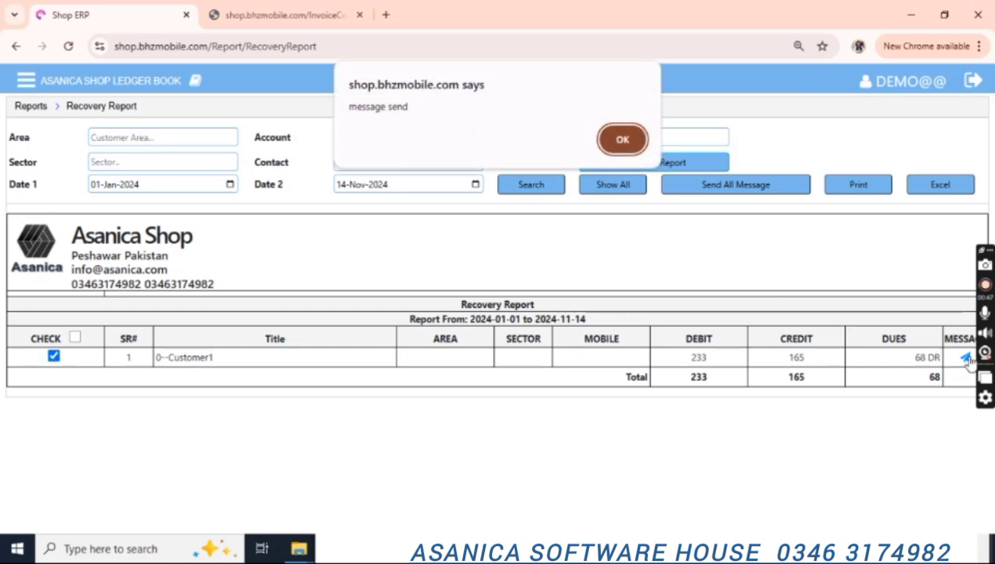
click(635, 139)
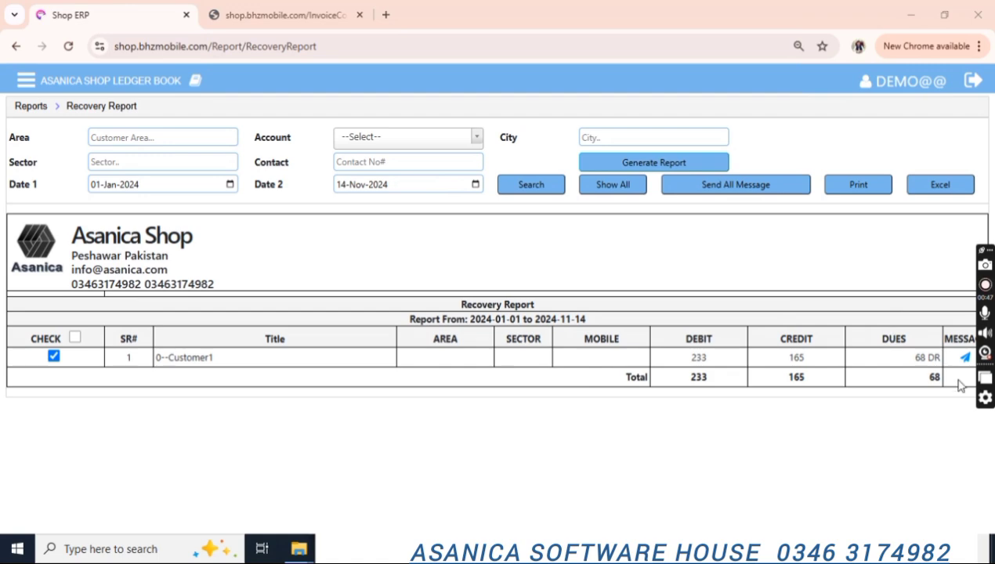
click(32, 108)
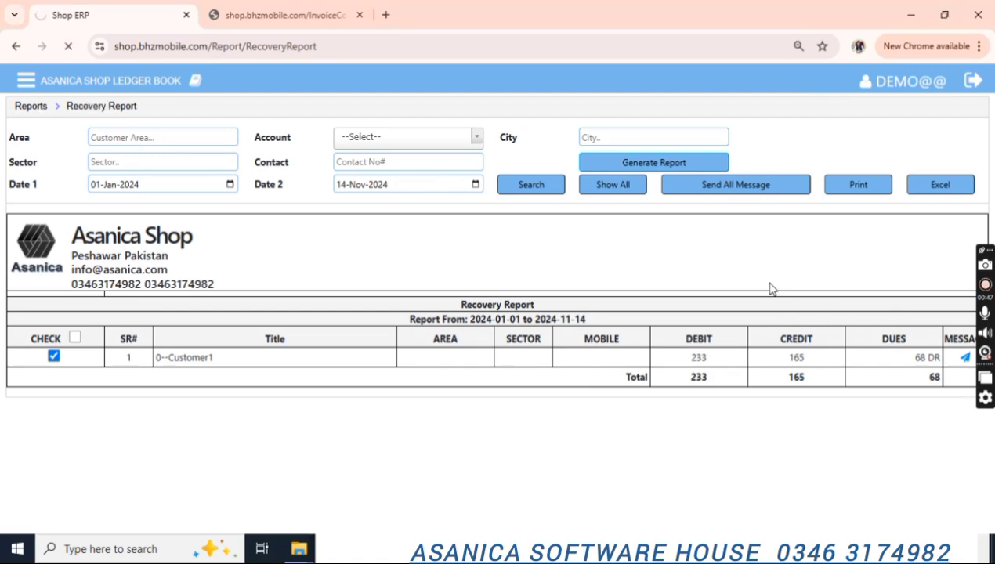
click(824, 289)
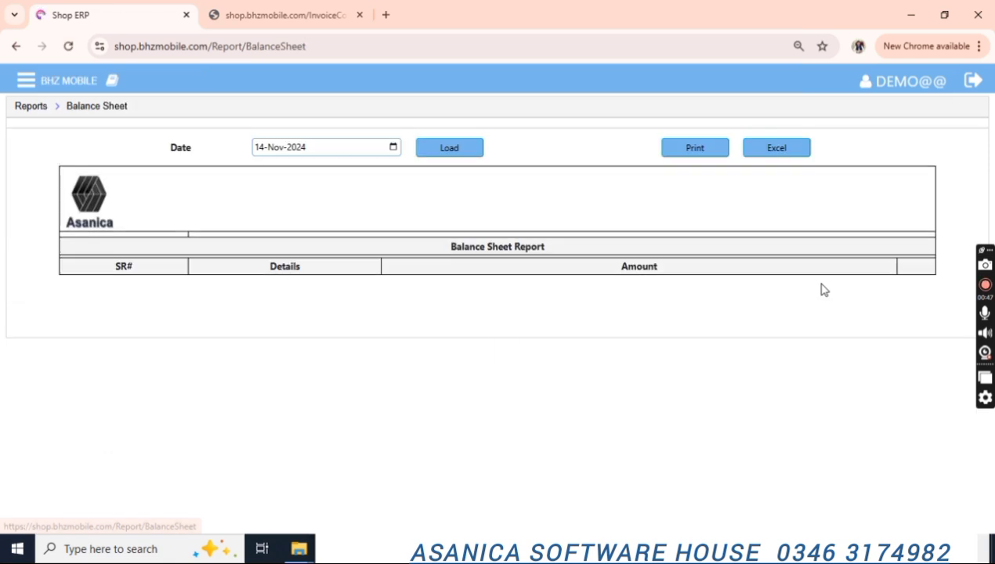
Load the 14 Nov 2024 balance sheet and review Cash in Hand 650, Total Assets 18,012, supplier 17,490.
click(452, 151)
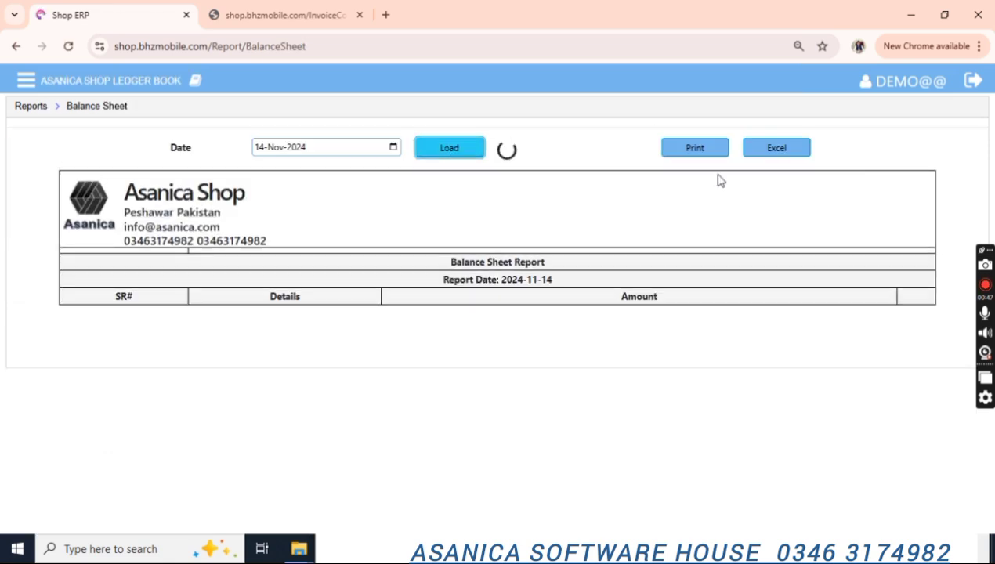
drag(988, 186, 989, 196)
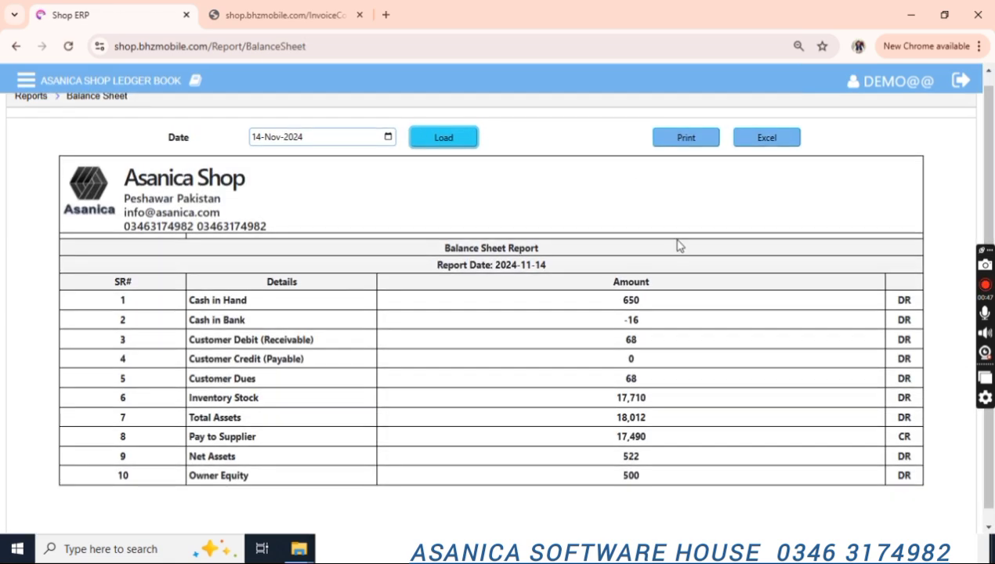
drag(619, 299, 640, 298)
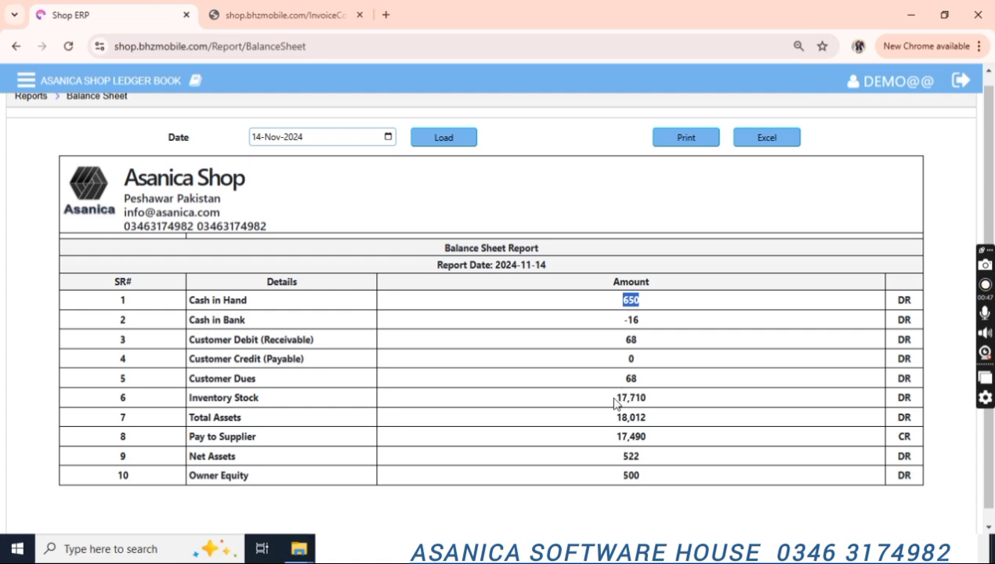
drag(616, 403, 650, 424)
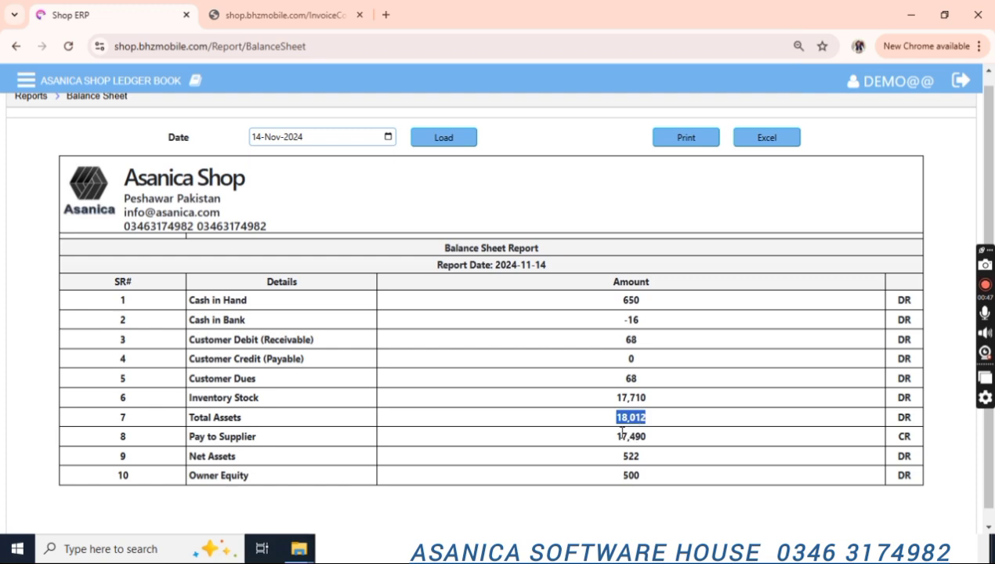
drag(617, 436, 650, 444)
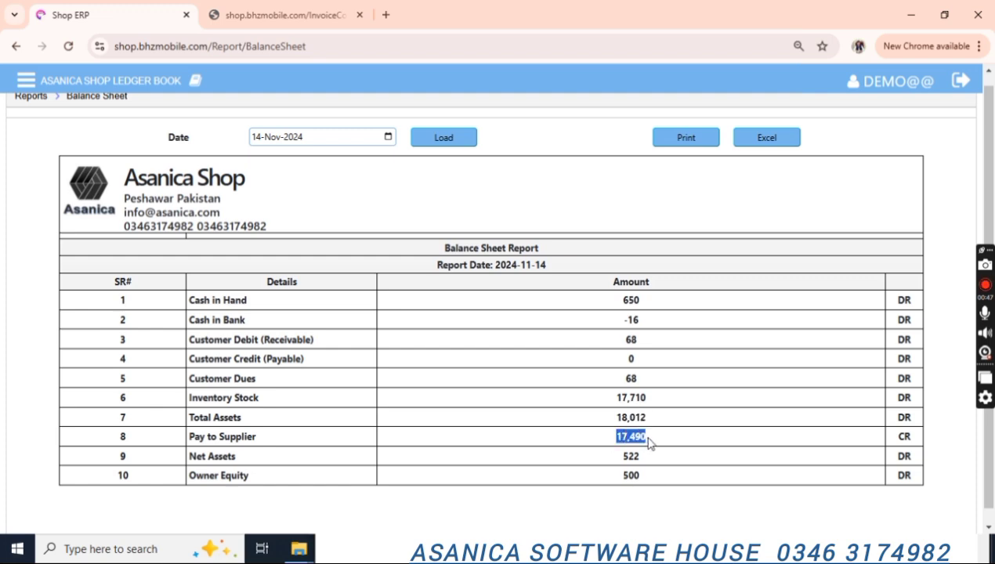
click(649, 444)
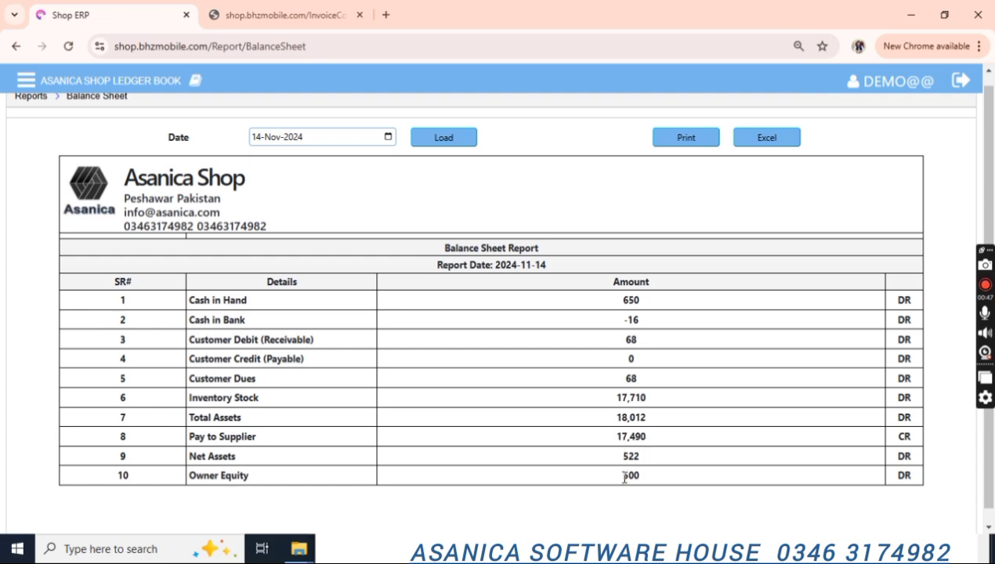
Review Owner Equity 500 and Net Assets 522, then return to the reports list.
drag(625, 477, 642, 480)
click(630, 477)
drag(625, 459, 645, 463)
double_click(632, 476)
double_click(627, 457)
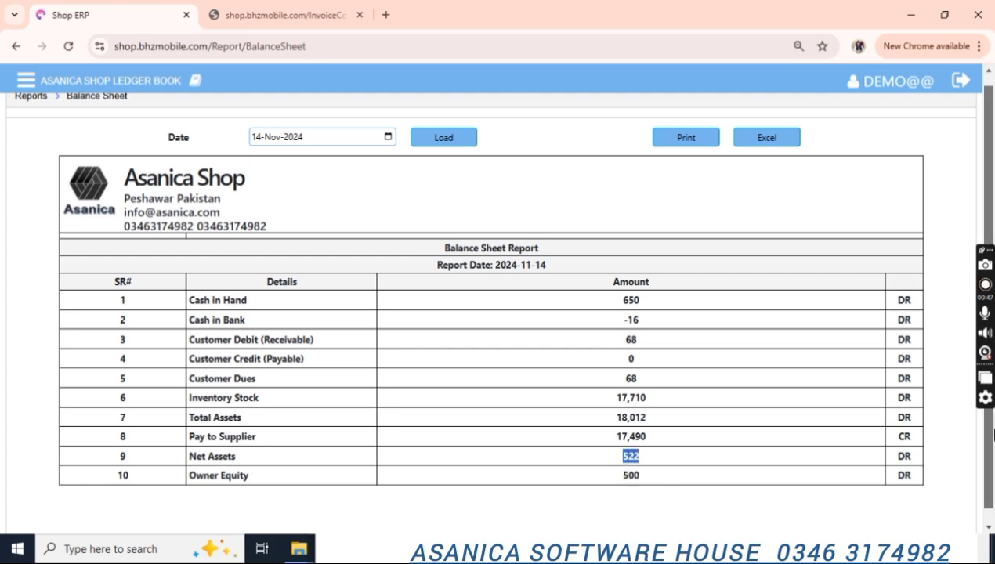
scroll(981, 313, up, 1)
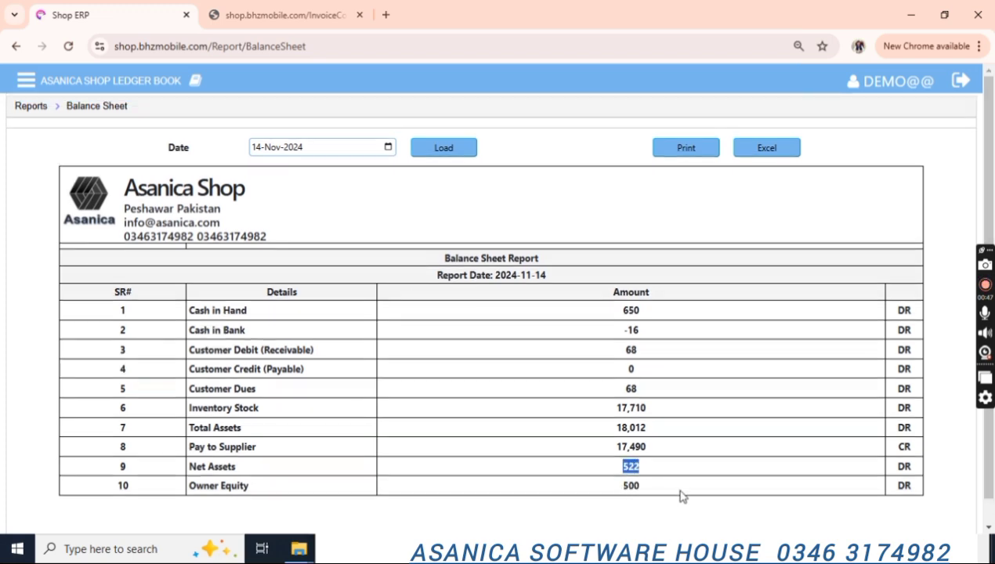
click(30, 106)
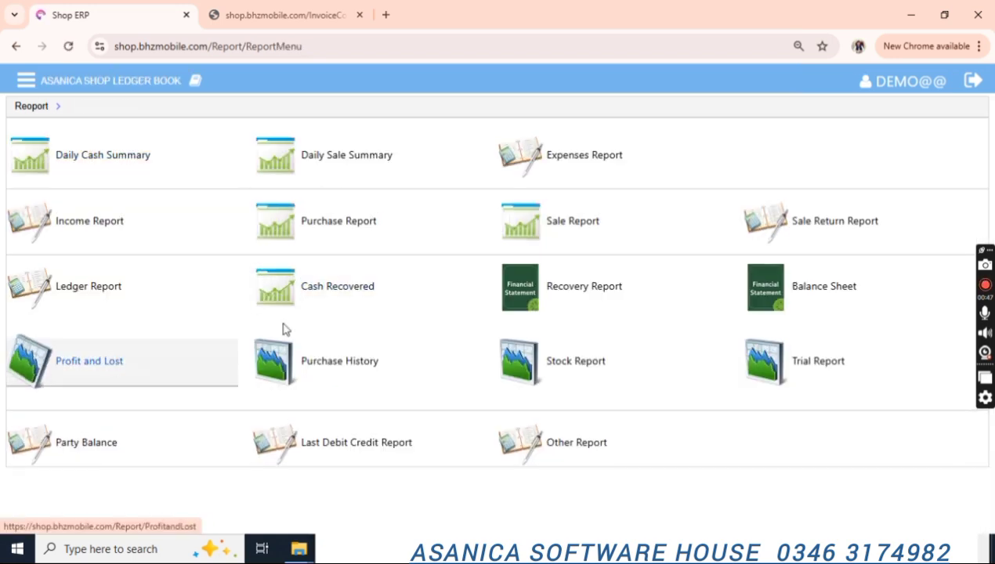
Show the Stock Report for SuperBiscuit, then list stock for all items.
click(655, 377)
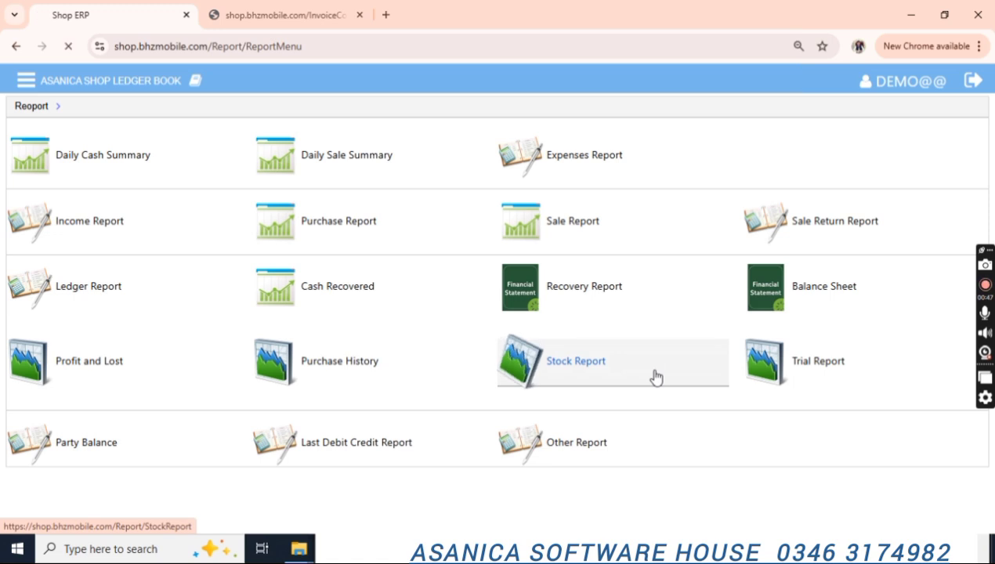
click(178, 156)
key(Down)
key(Return)
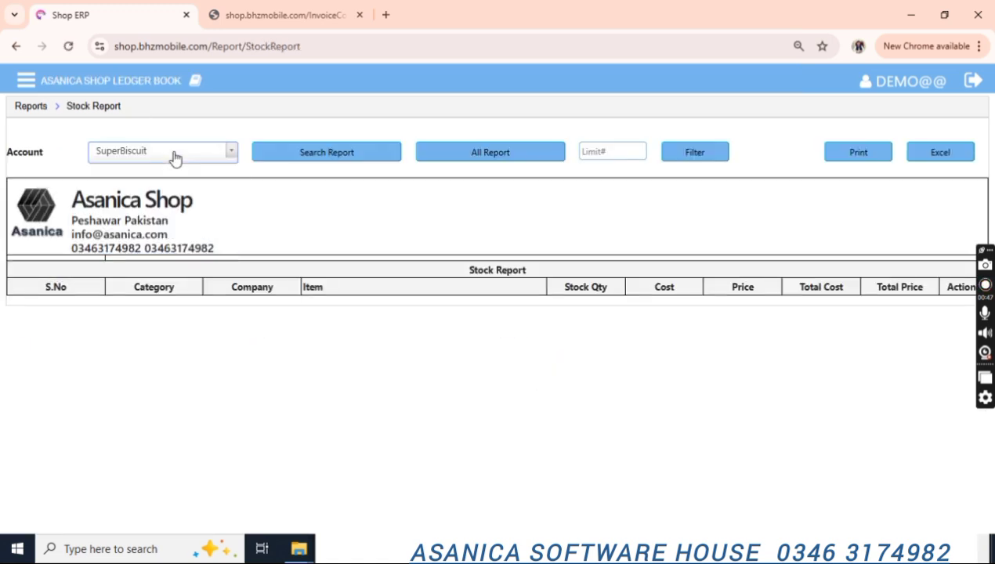
click(327, 152)
click(492, 157)
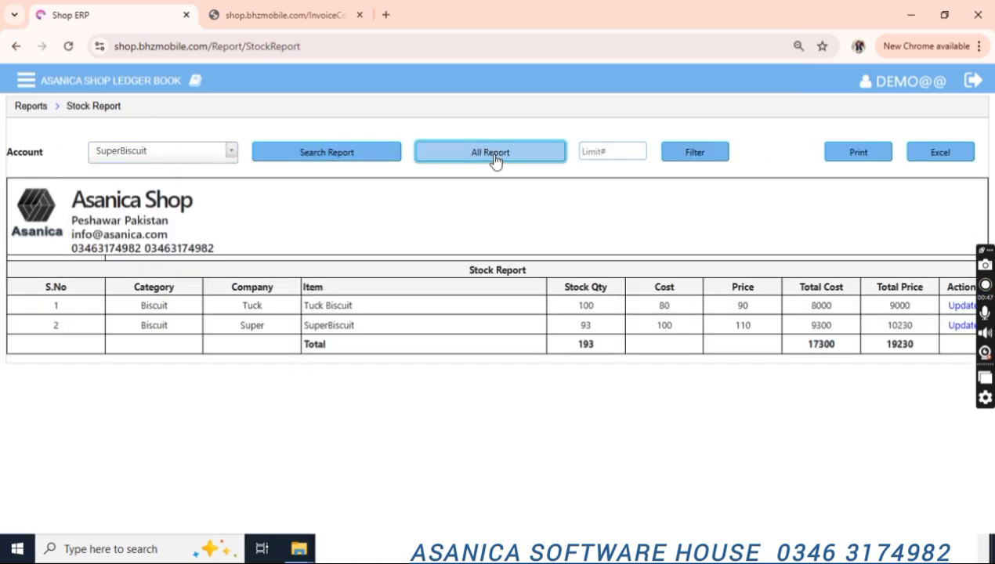
Inspect Tuck Biscuit's cost, price and stock details without changes, then return to the reports list.
click(958, 307)
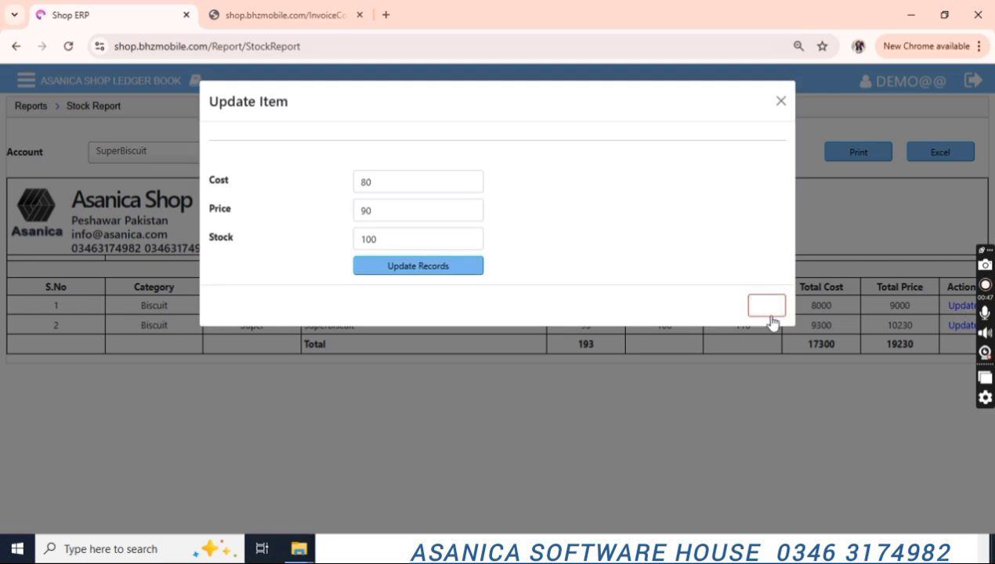
click(770, 316)
click(21, 110)
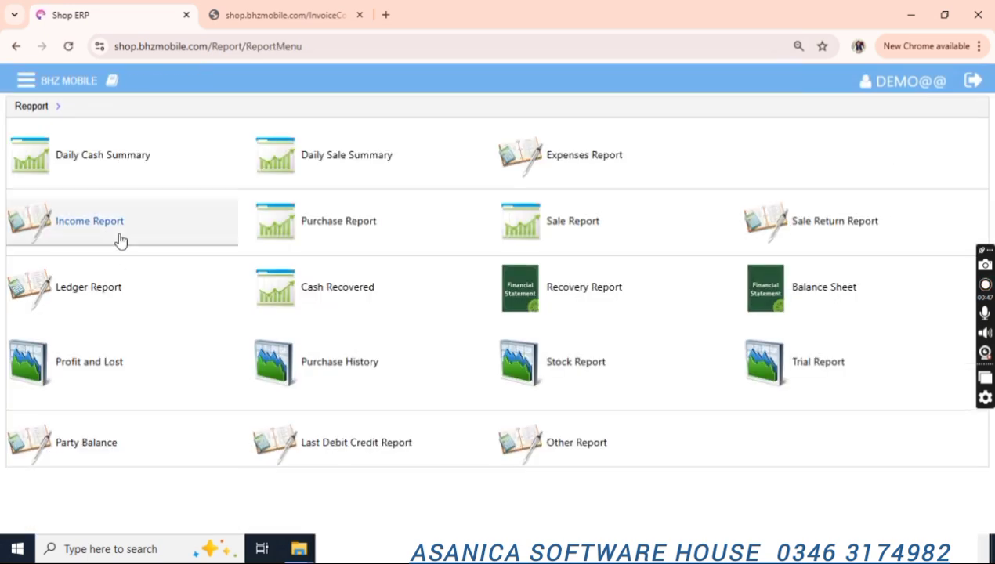
Generate the Party Balance report for RECEVABLE balances.
click(98, 450)
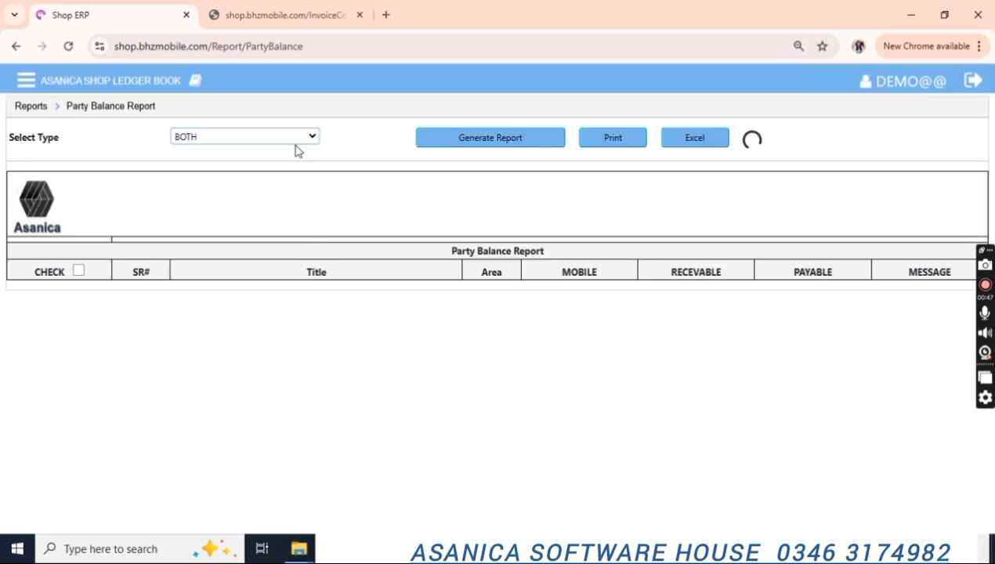
click(300, 138)
key(Down)
key(Return)
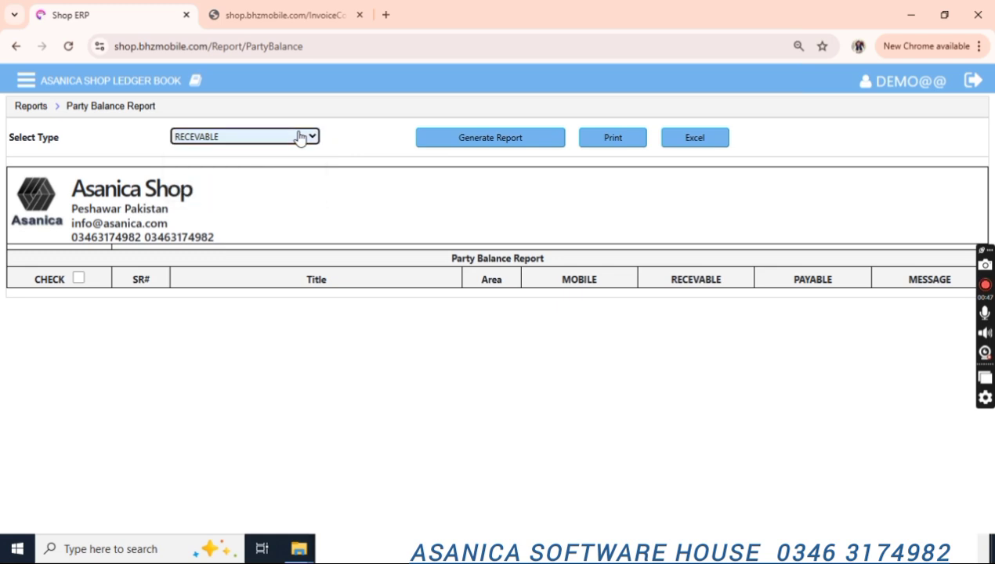
key(Tab)
key(Return)
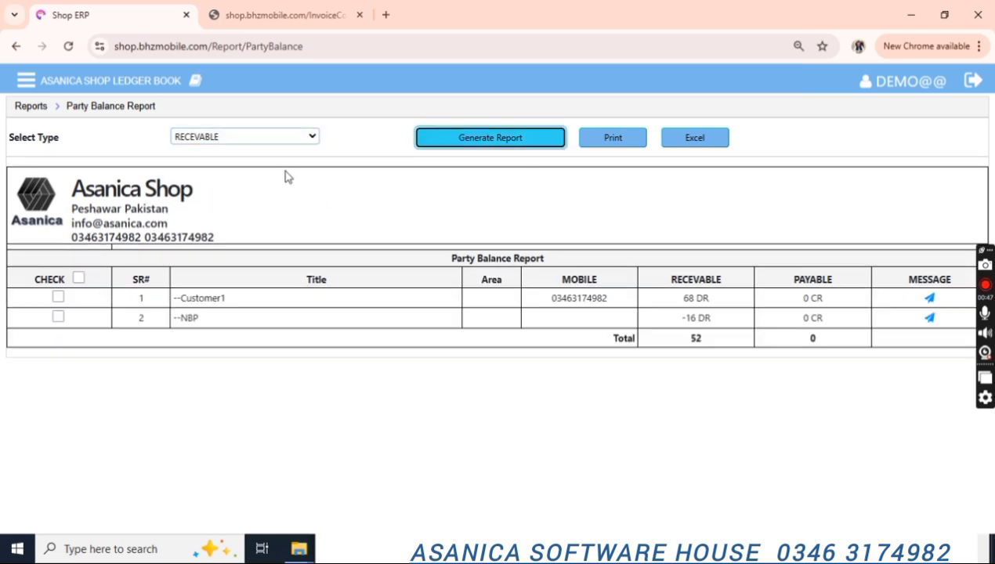
Regenerate the report for PAYABLE balances and review Supplier1's 17490 CR total.
click(251, 137)
key(Down)
key(Return)
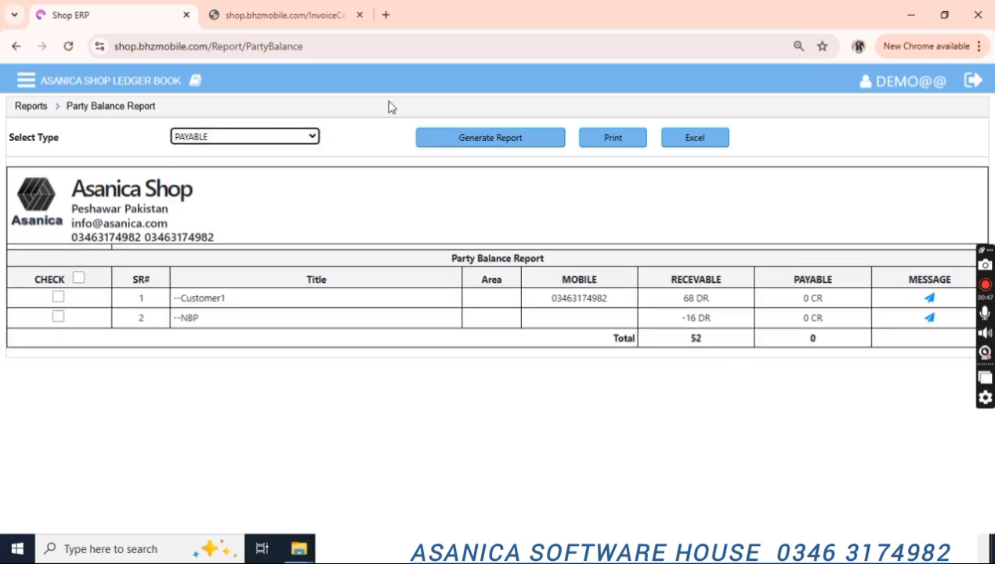
click(496, 134)
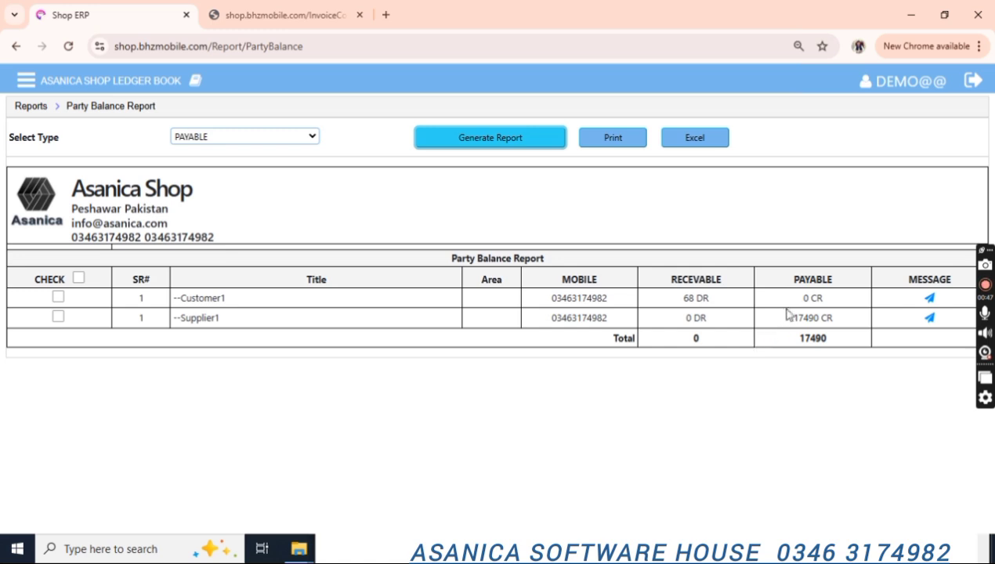
drag(792, 322, 839, 323)
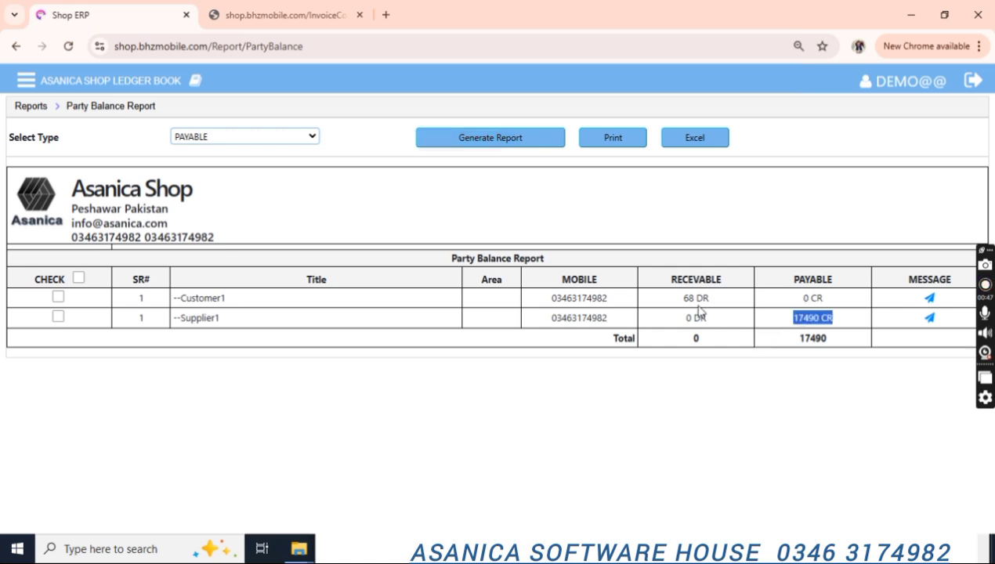
drag(682, 298, 713, 304)
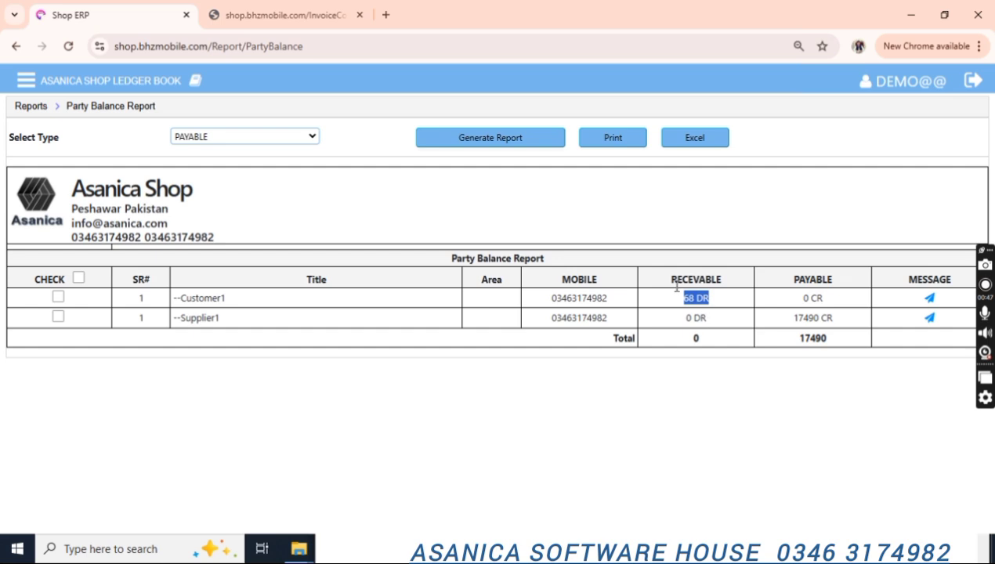
drag(807, 339, 832, 342)
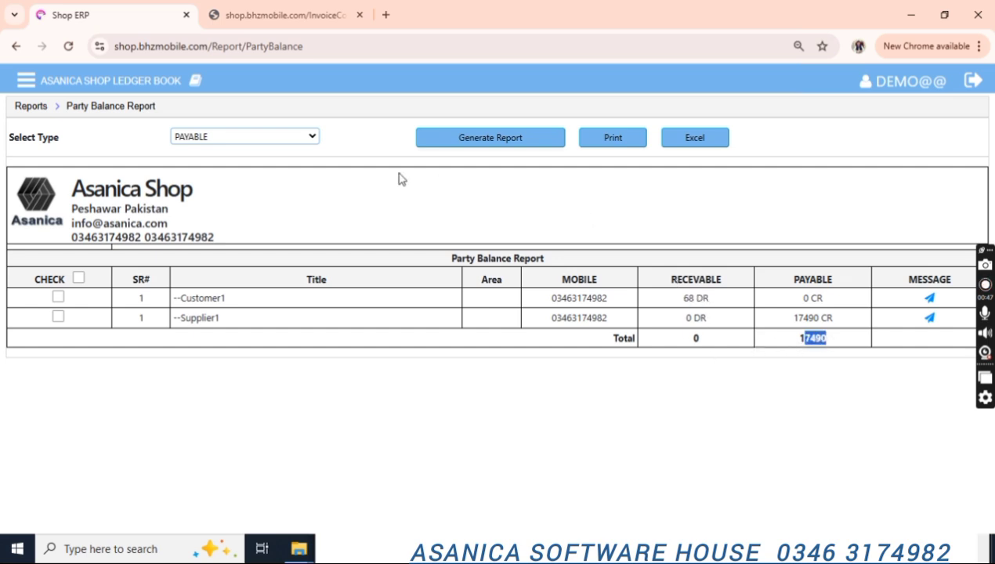
Go from the reports list to the Settings menu through the main navigation.
click(32, 106)
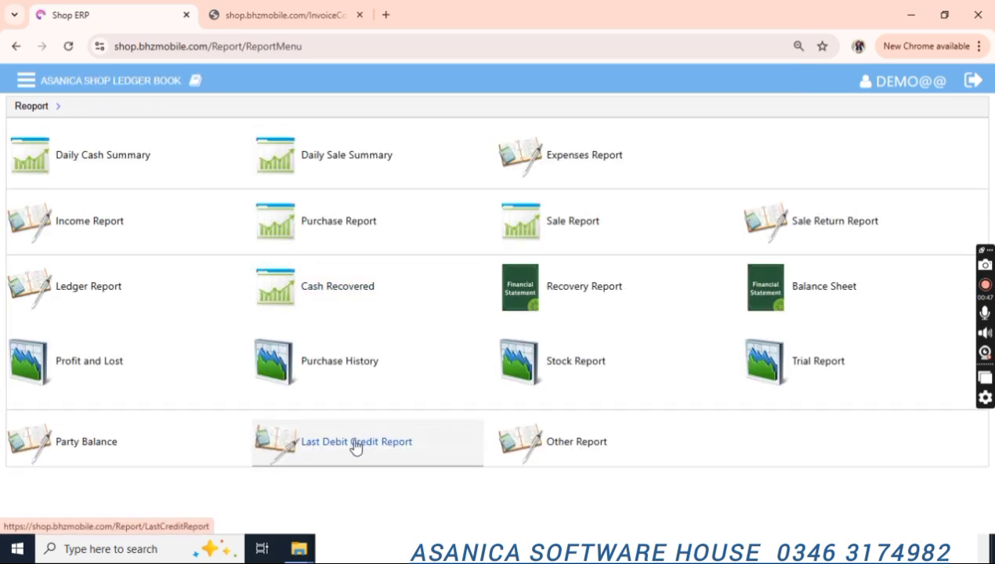
click(26, 81)
scroll(137, 314, down, 1)
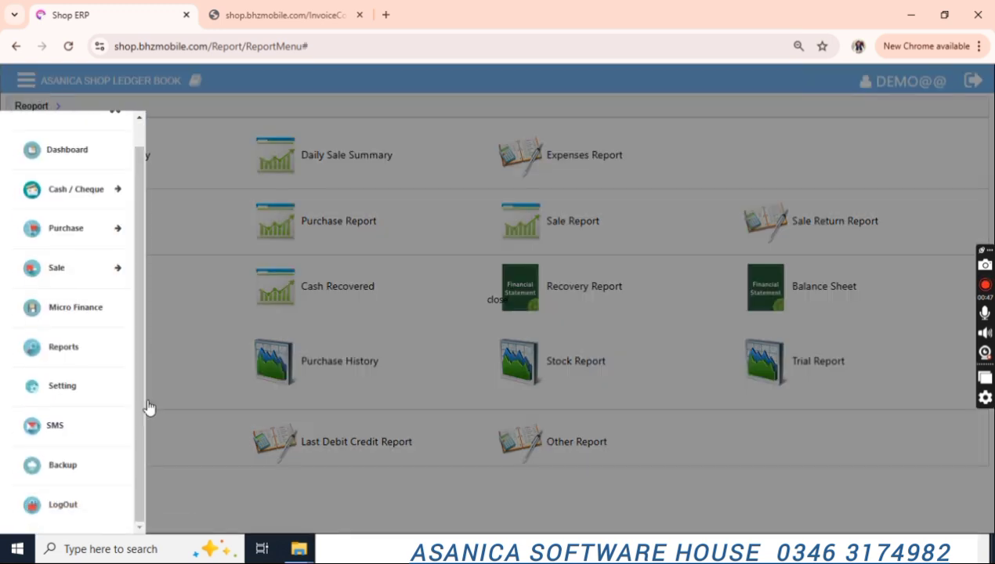
click(61, 392)
Review the 7 pending SMS messages, then return to the Settings menu.
scroll(288, 402, down, 1)
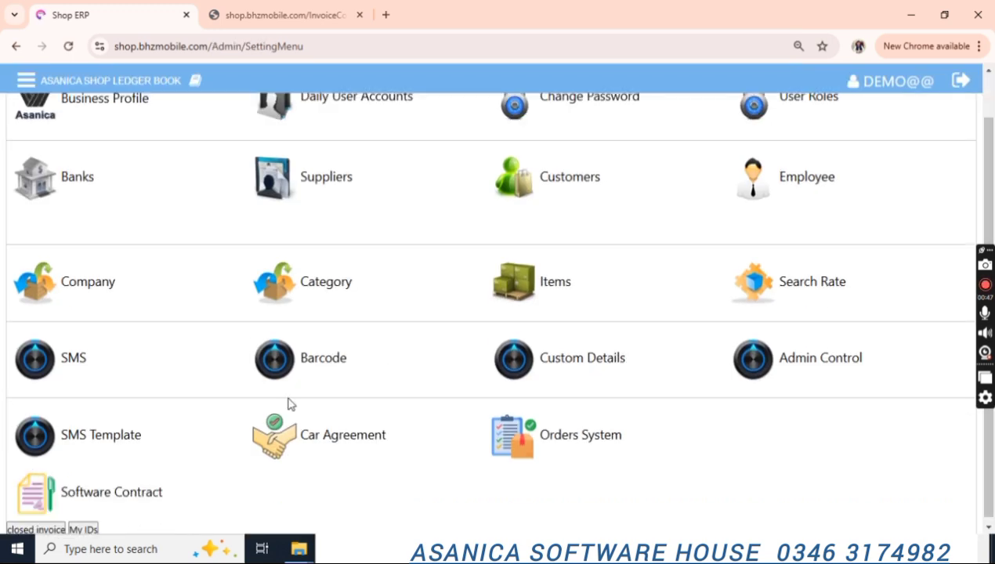
click(82, 345)
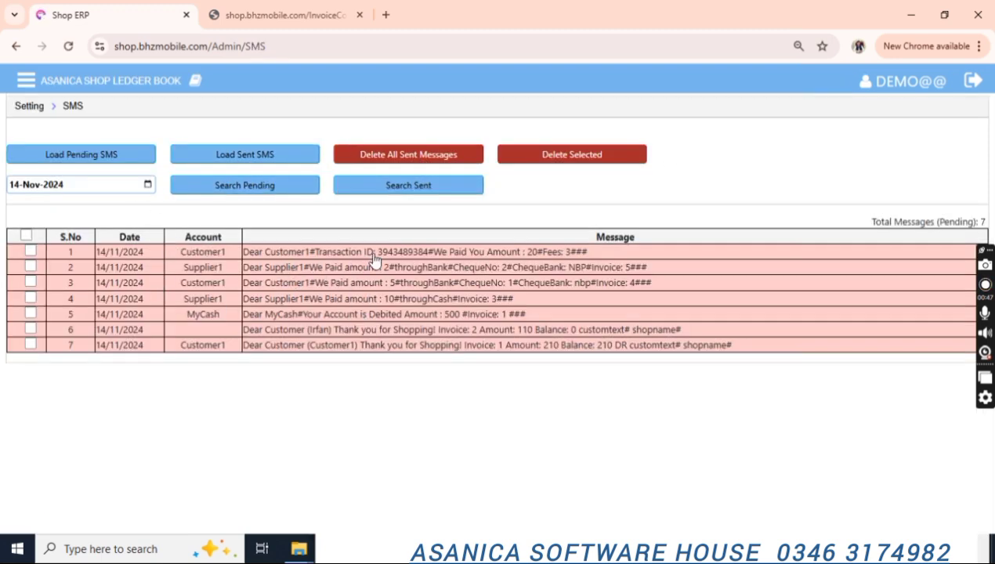
click(29, 105)
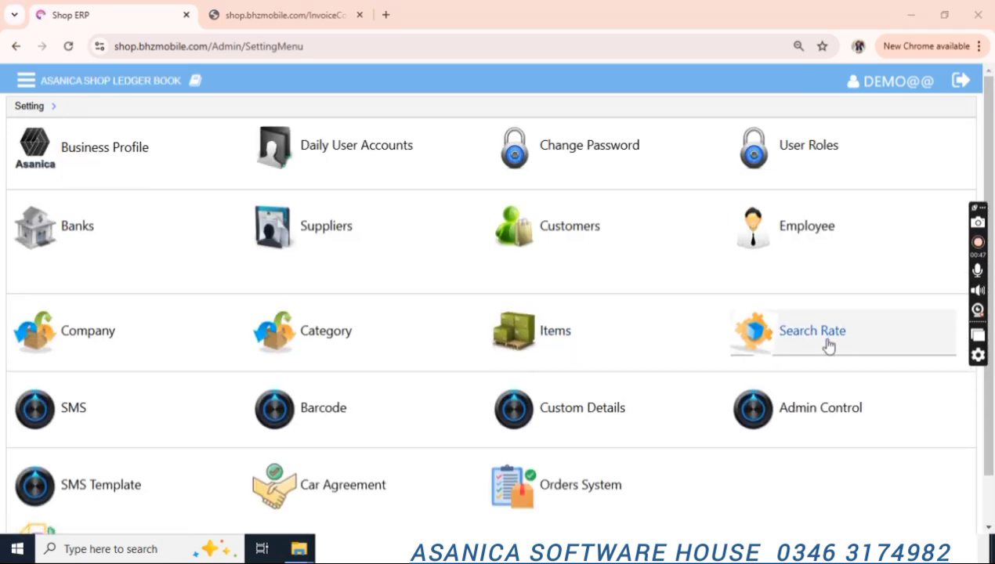
Search Rate for SuperBiscuit, showing purchase rate 100 and sale rate 110.
click(760, 329)
click(355, 142)
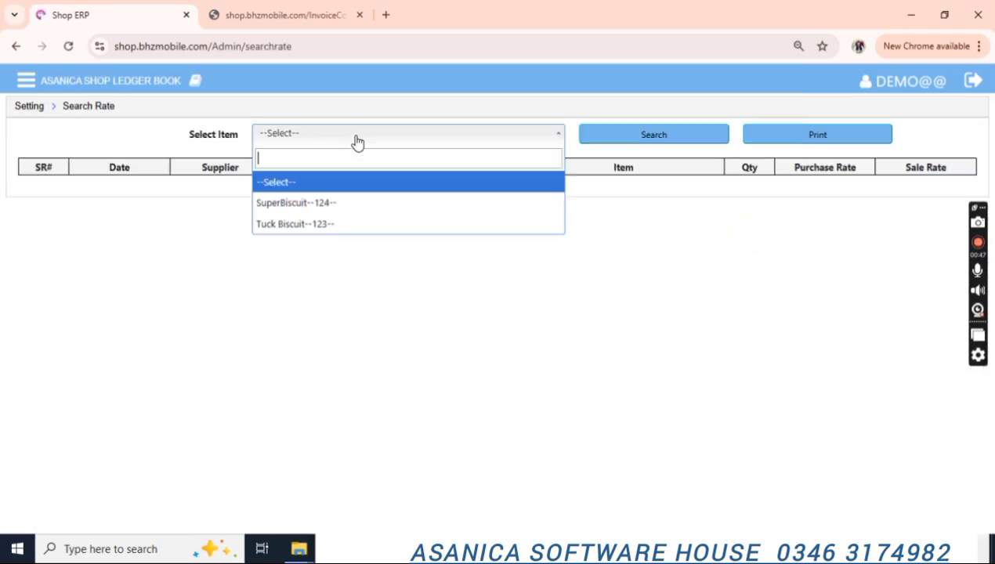
key(Down)
key(Return)
key(Tab)
key(Return)
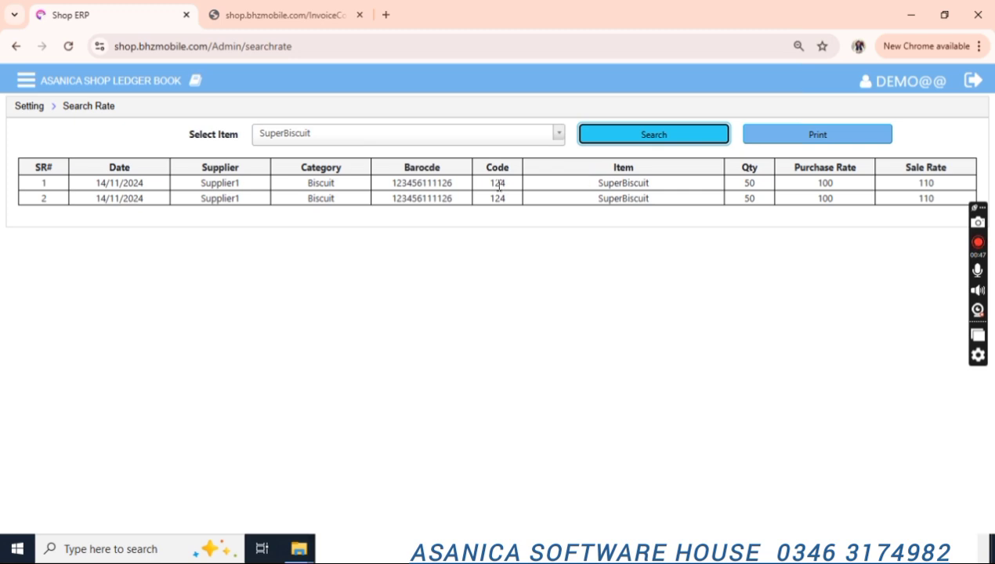
drag(737, 206, 842, 190)
drag(915, 186, 944, 189)
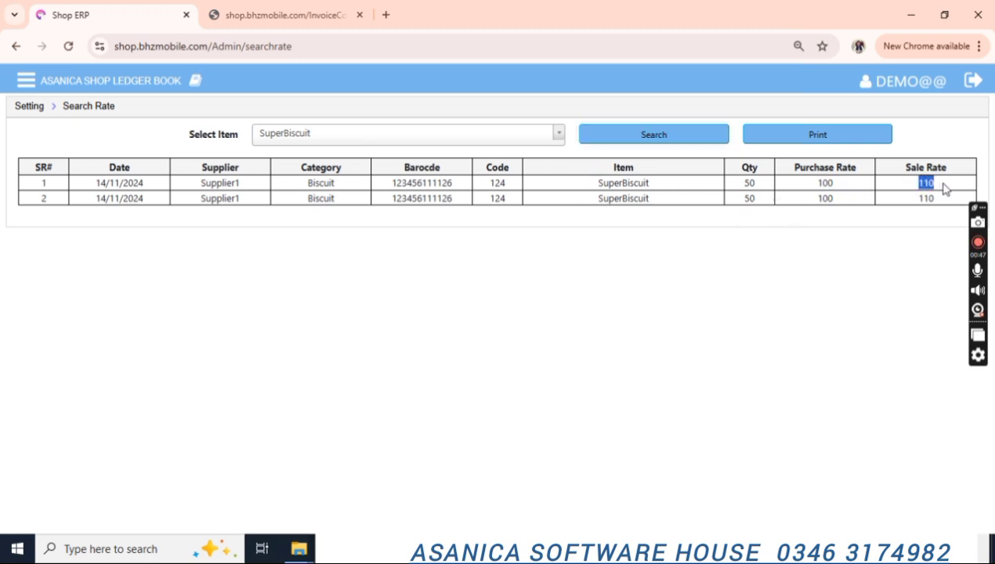
click(464, 134)
key(Down)
key(Return)
key(Tab)
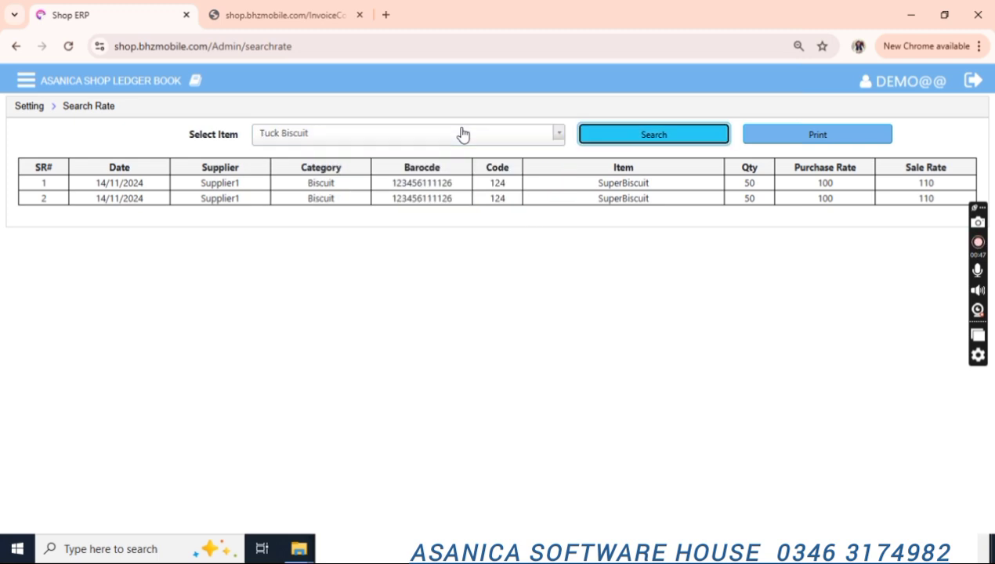
key(Return)
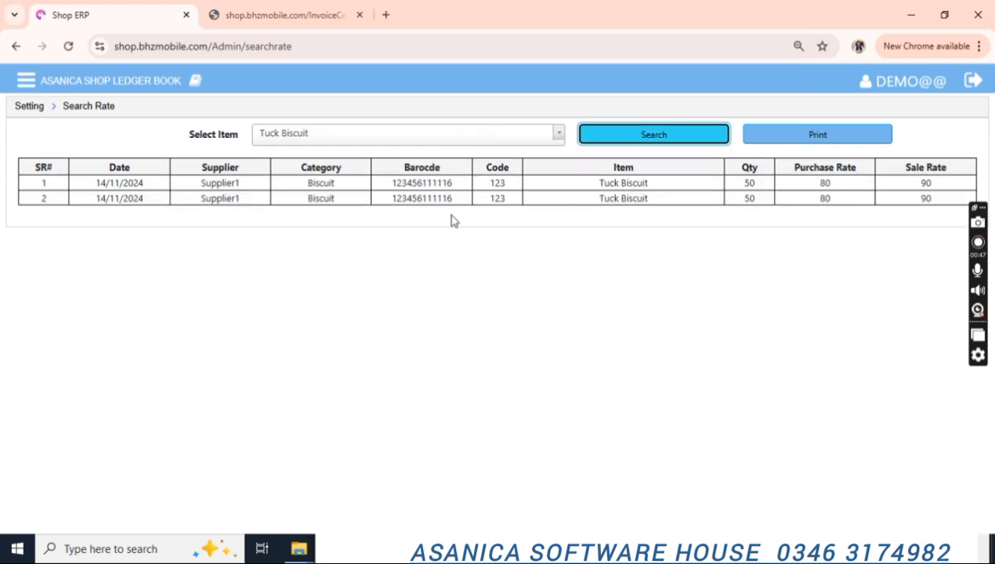
double_click(422, 183)
click(19, 108)
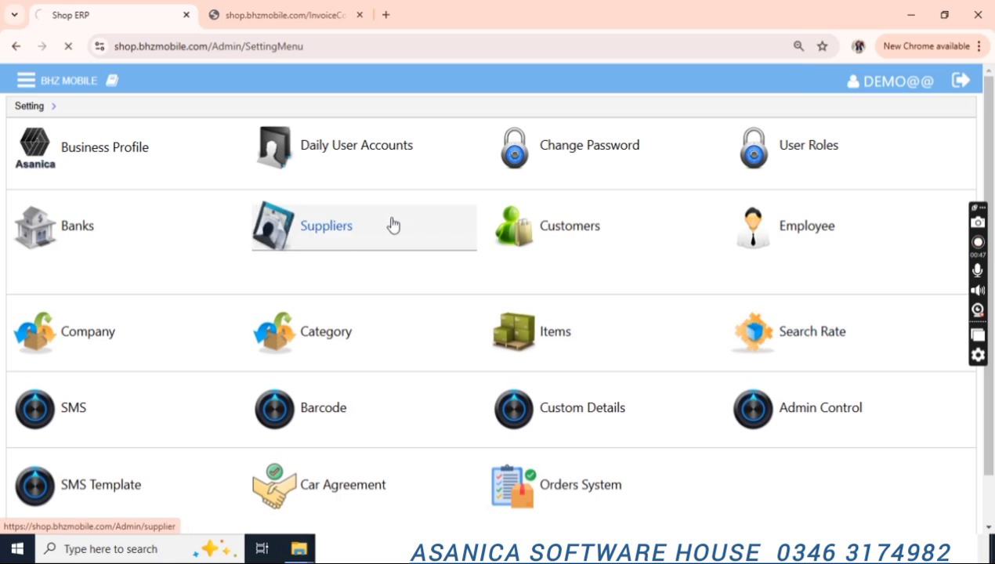
click(526, 141)
key(Down)
key(Return)
key(Tab)
key(Return)
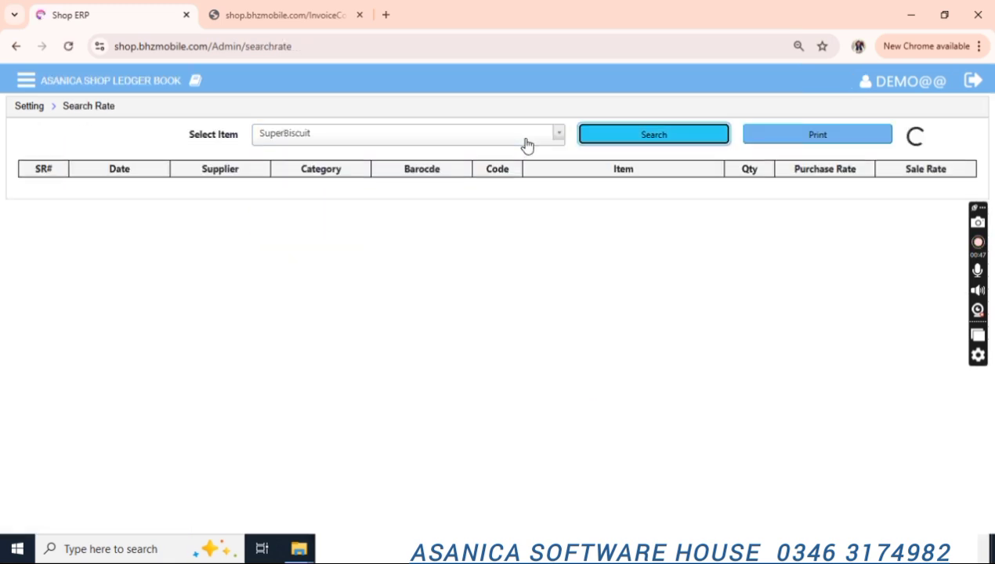
double_click(440, 182)
key(ctrl+c)
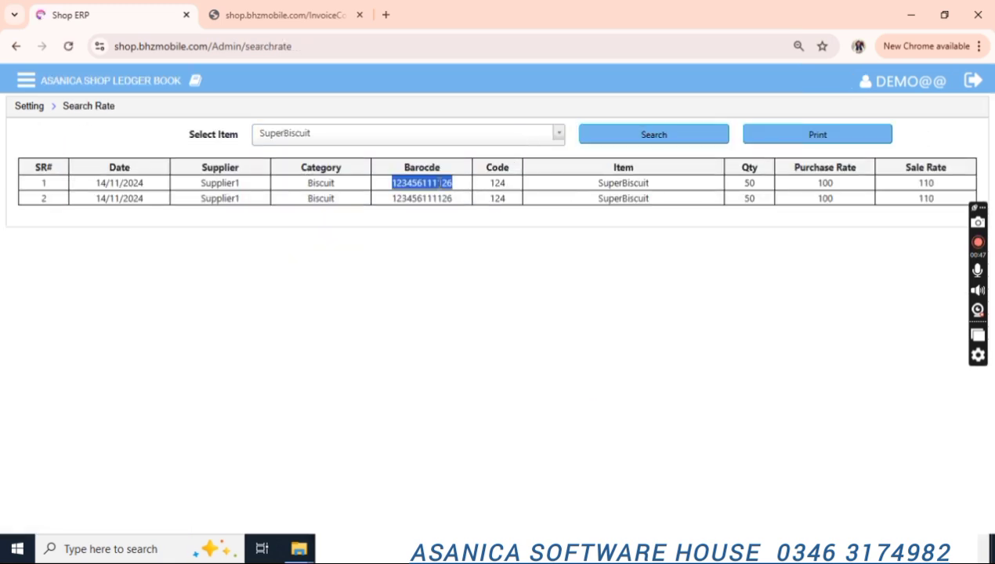
Open a blank Sale invoice from the Sale section of the navigation menu.
click(24, 86)
click(77, 302)
click(73, 331)
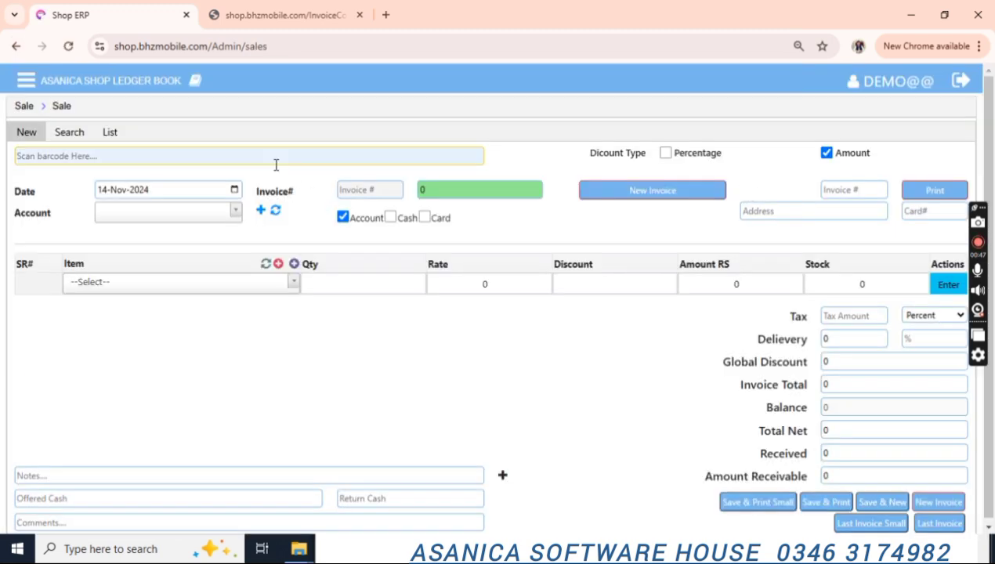
Paste SuperBiscuit's barcode into the sale invoice and add one unit at rate 110.
click(274, 159)
key(ctrl+v)
key(Return)
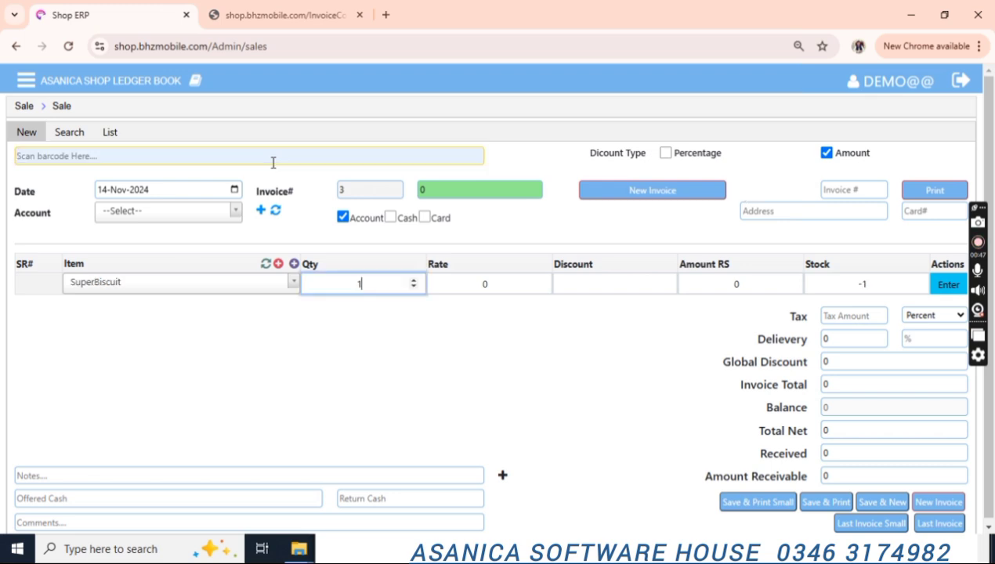
key(Return)
key(Return)
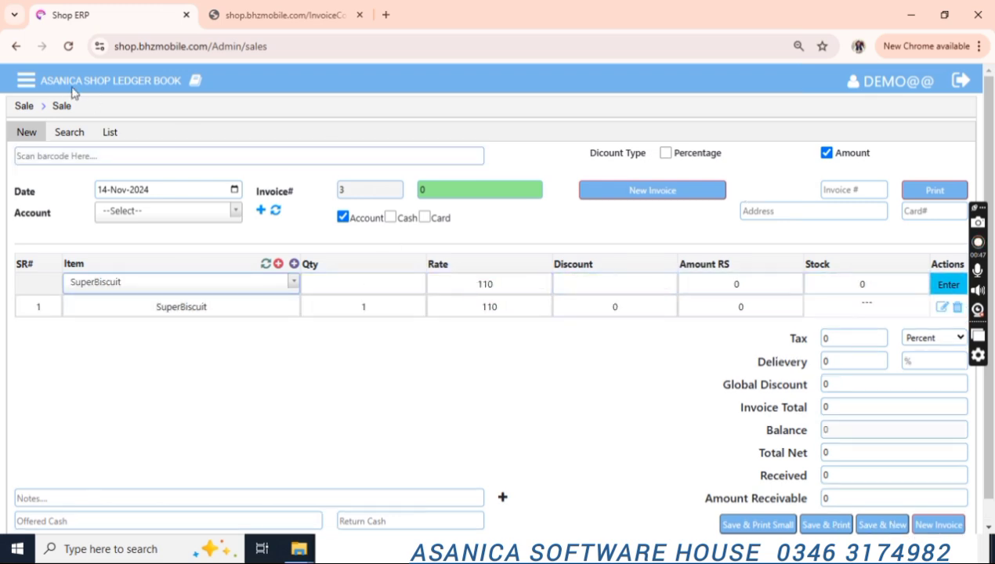
View Admin Control settings, then open the blank Employee registration form.
click(25, 83)
click(69, 411)
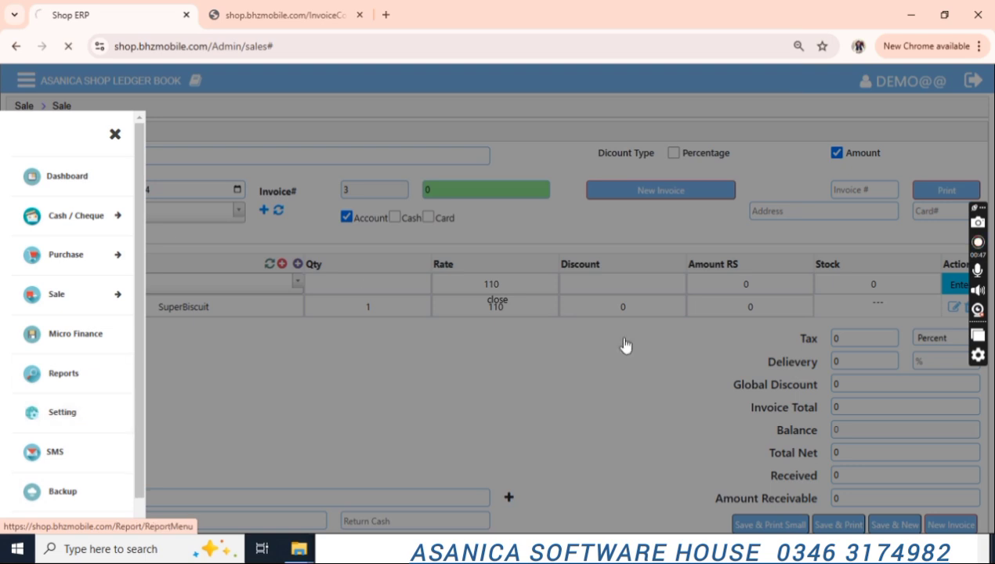
click(818, 404)
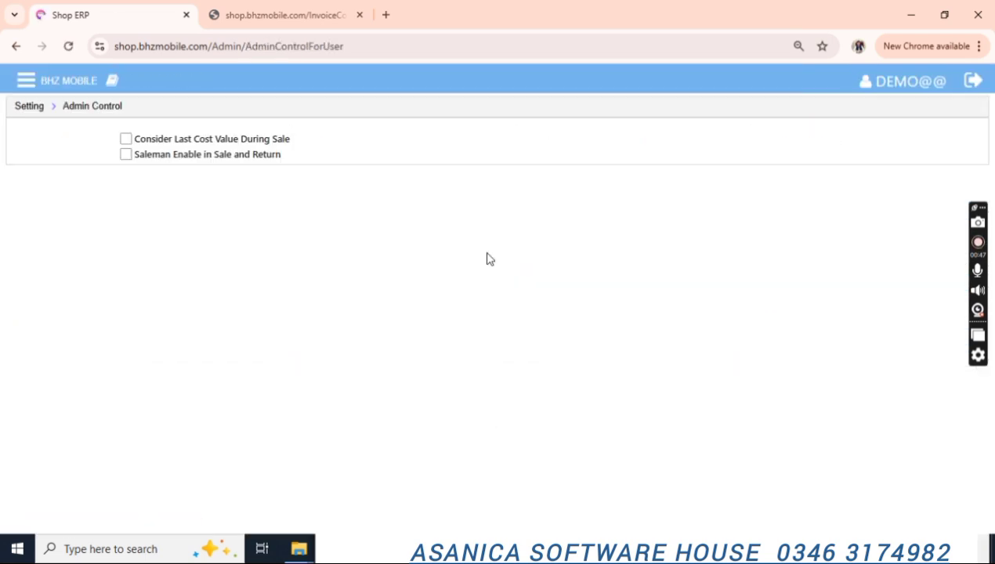
click(40, 106)
click(816, 235)
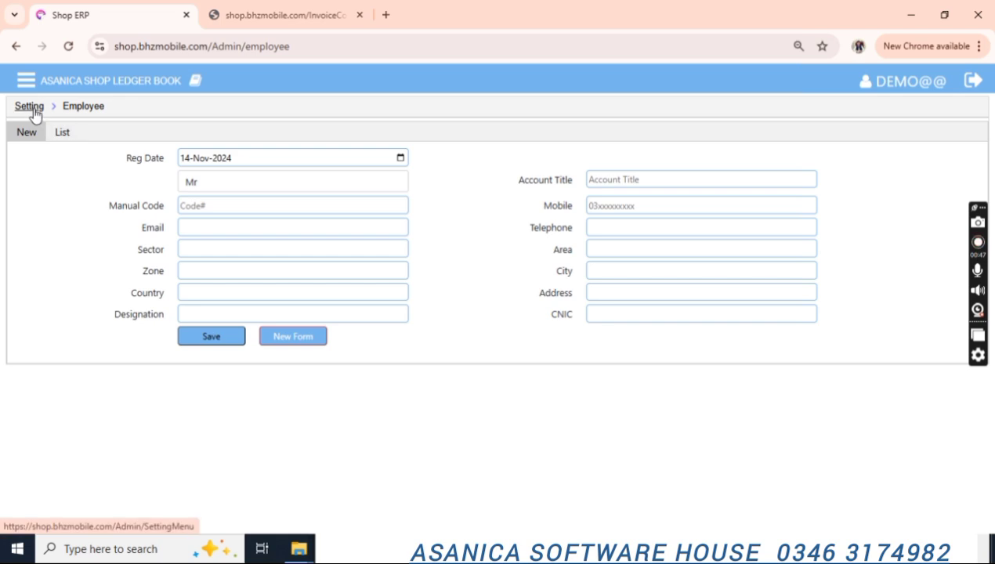
Check the Software Contract page: renewed till 05 May 2025, yearly renewal fee 0.
click(34, 109)
scroll(577, 253, down, 1)
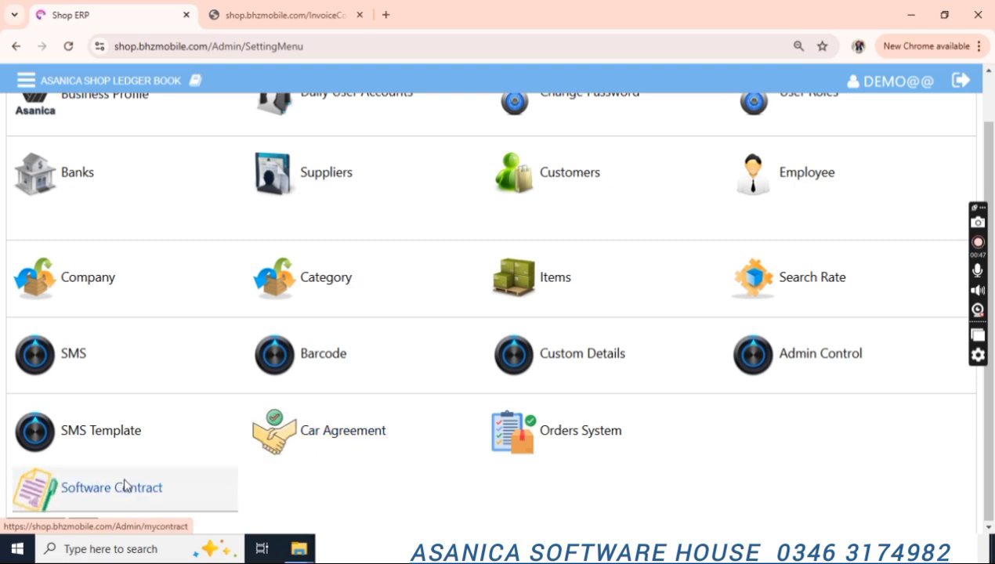
click(157, 484)
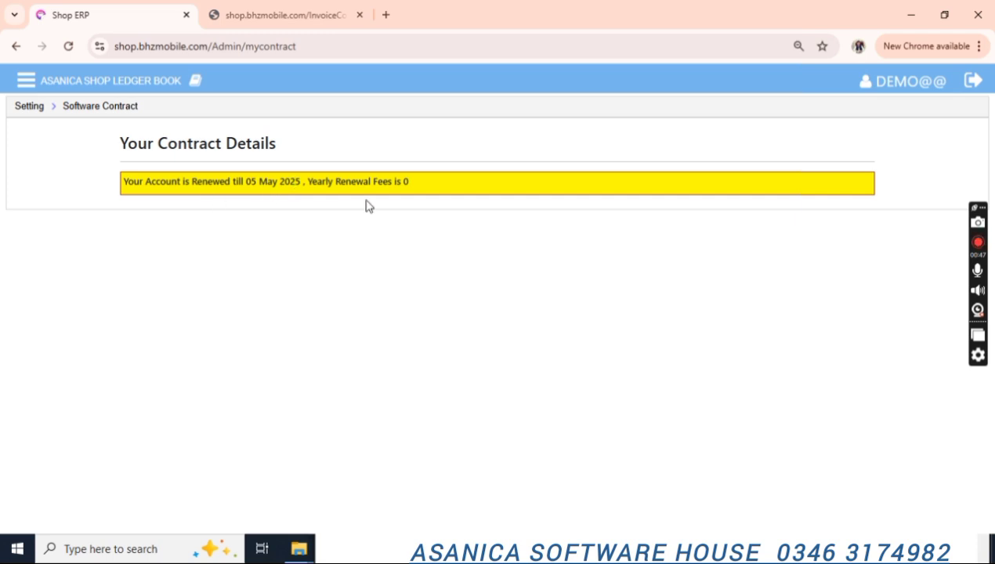
drag(308, 182, 420, 182)
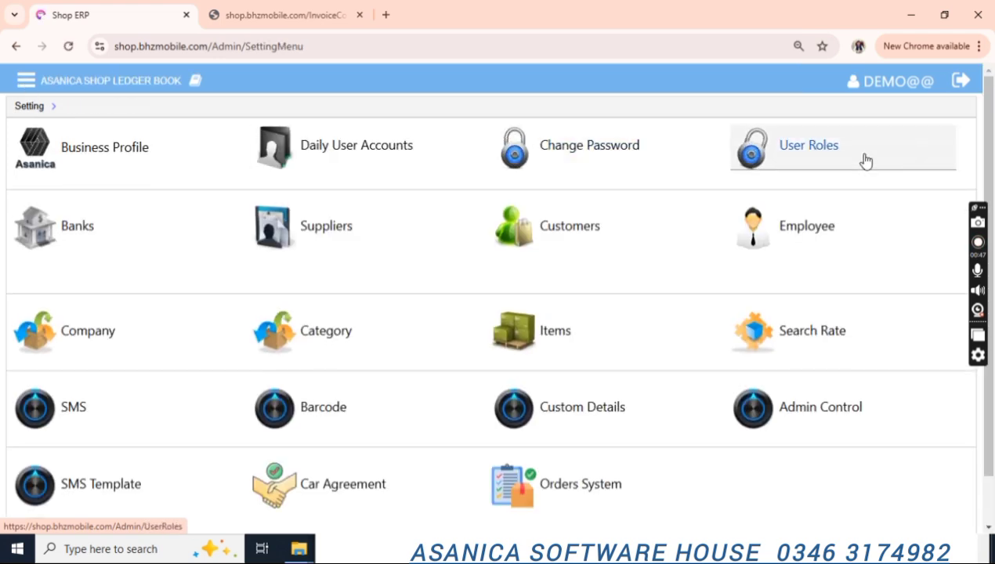
click(866, 161)
scroll(992, 188, down, 1)
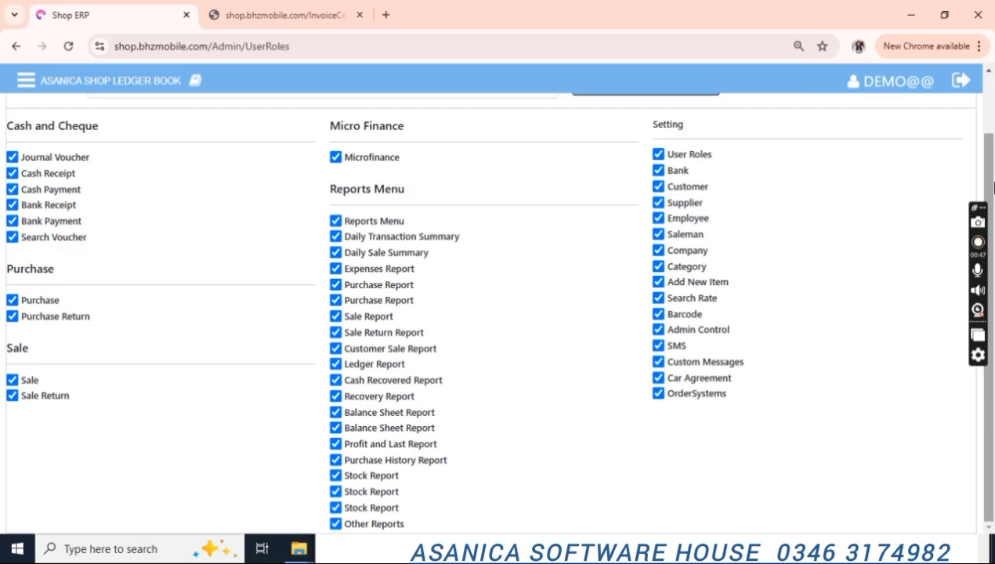
scroll(486, 172, up, 1)
click(442, 129)
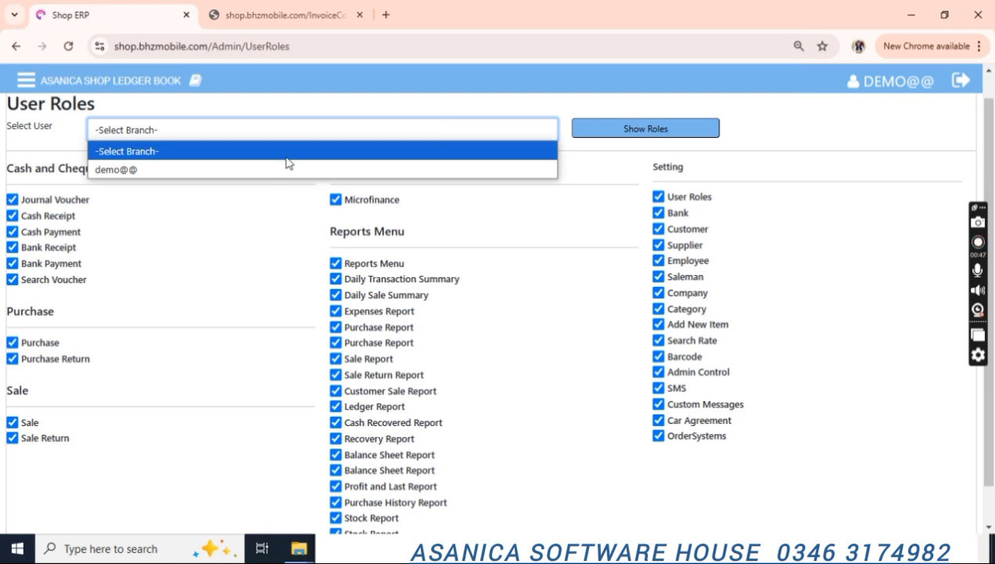
click(261, 170)
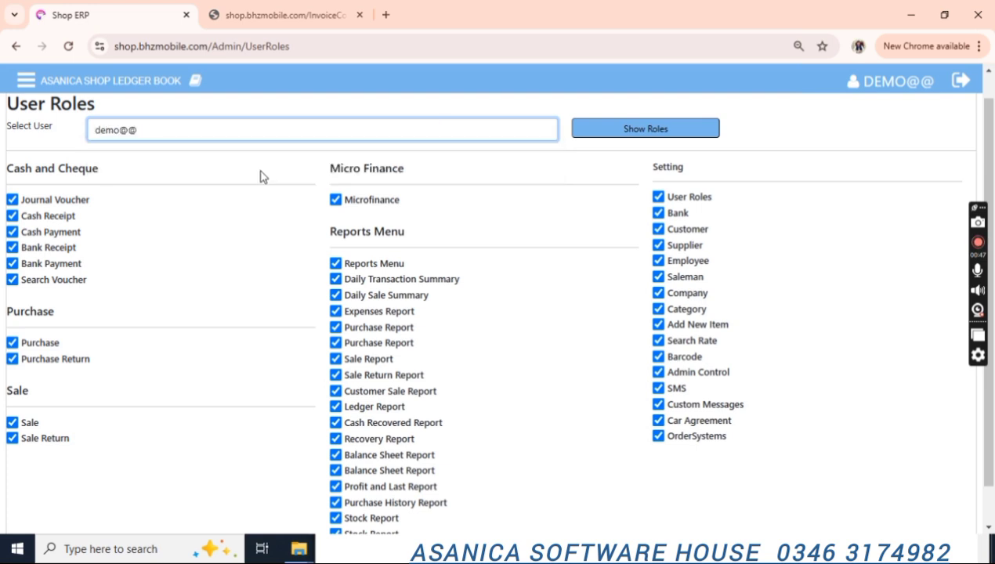
click(414, 134)
click(414, 134)
drag(993, 138, 994, 190)
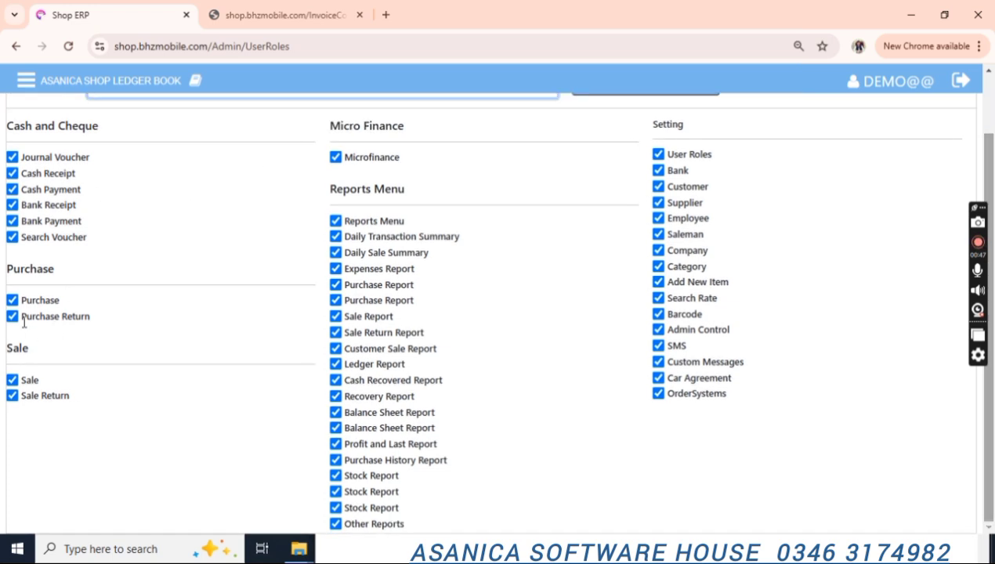
click(12, 300)
click(12, 316)
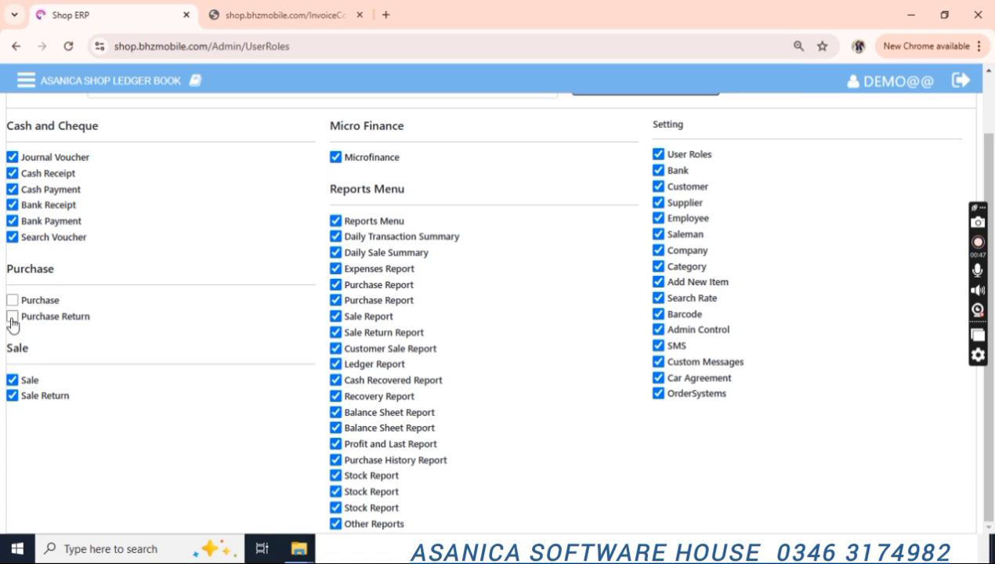
click(12, 317)
click(12, 300)
scroll(993, 182, up, 2)
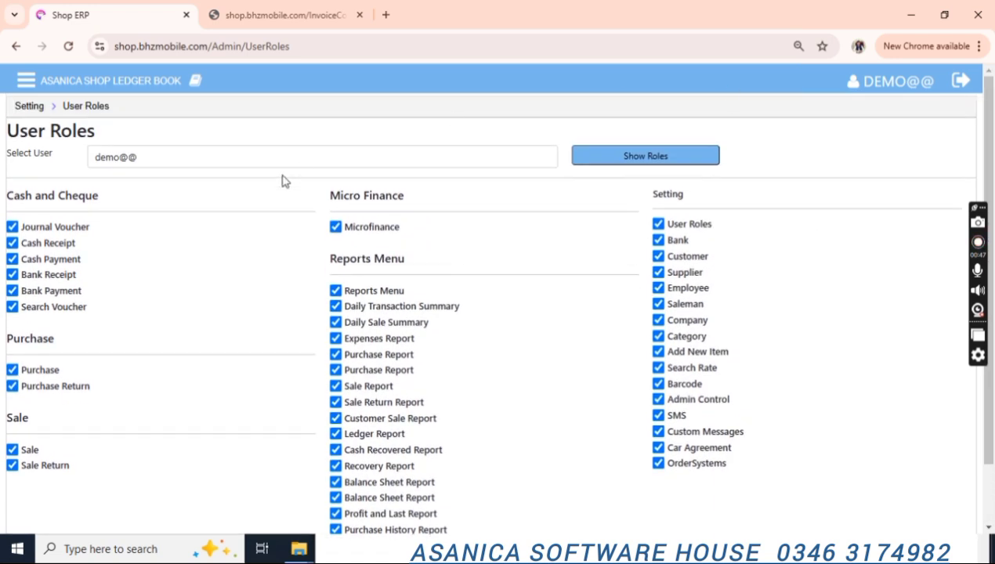
click(28, 106)
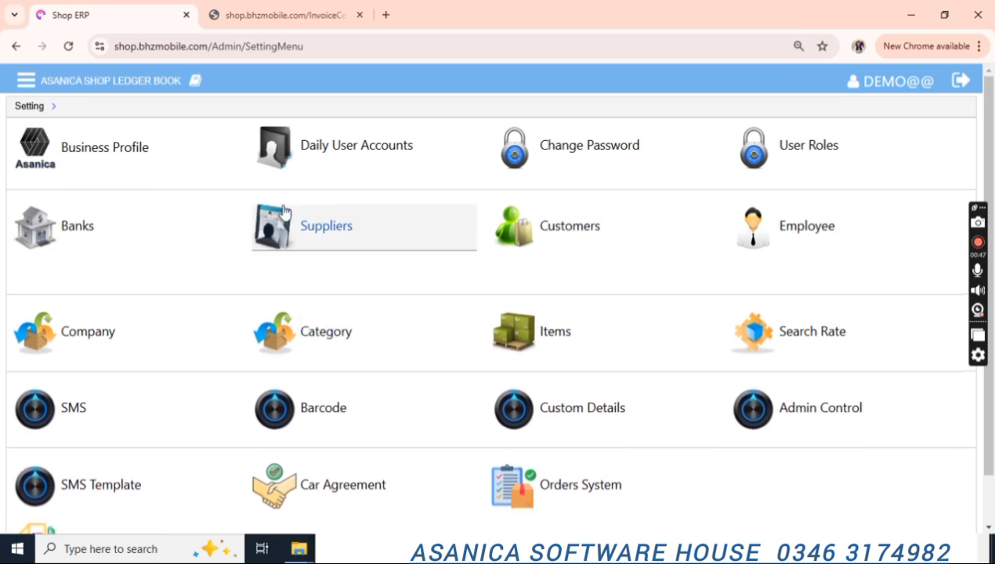
scroll(994, 164, down, 1)
scroll(994, 165, up, 1)
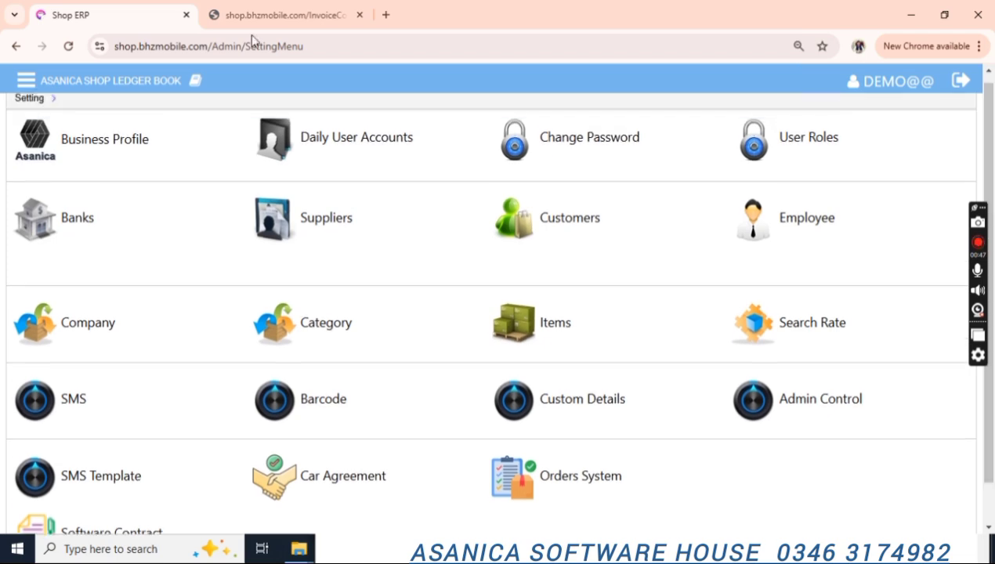
click(26, 80)
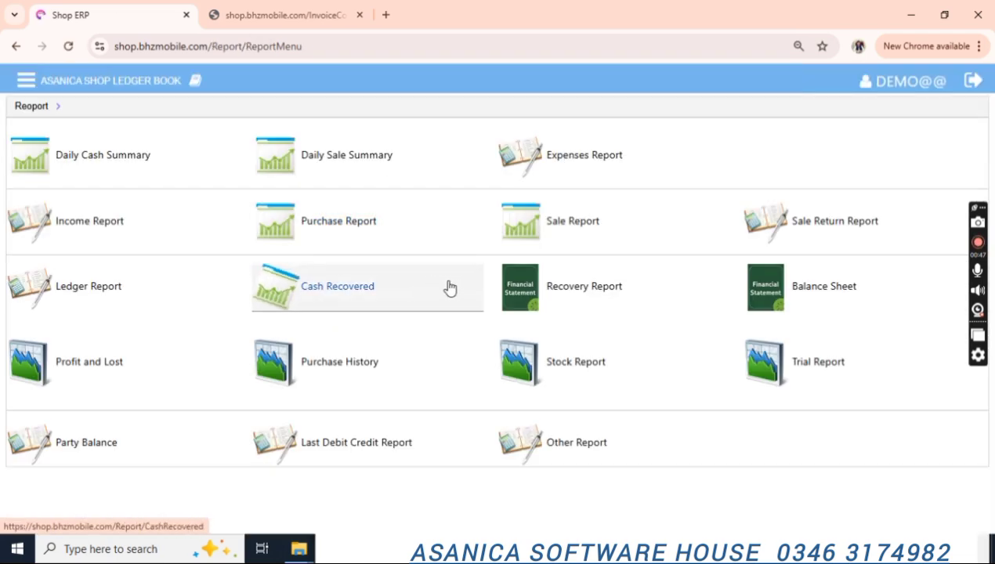
click(27, 82)
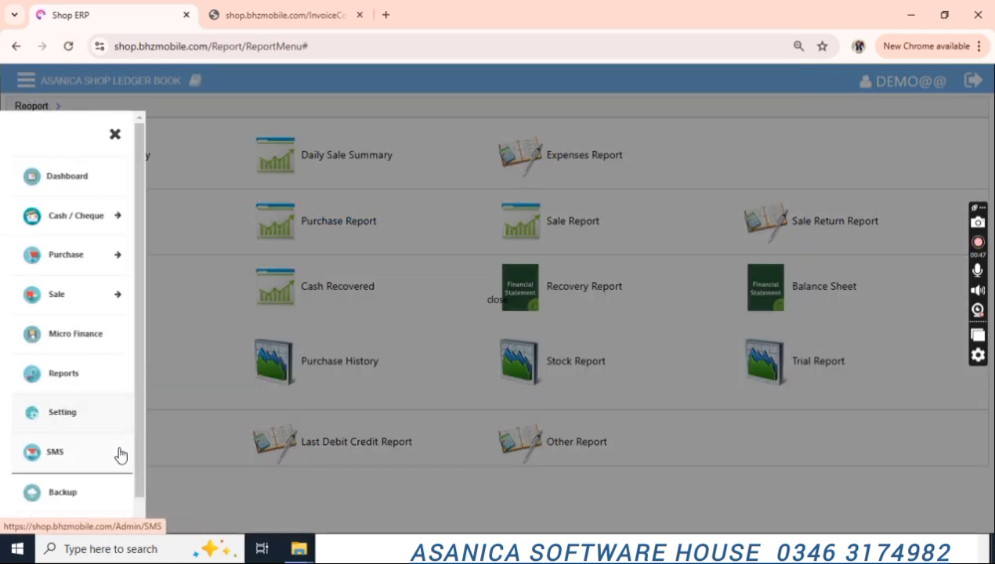
click(74, 425)
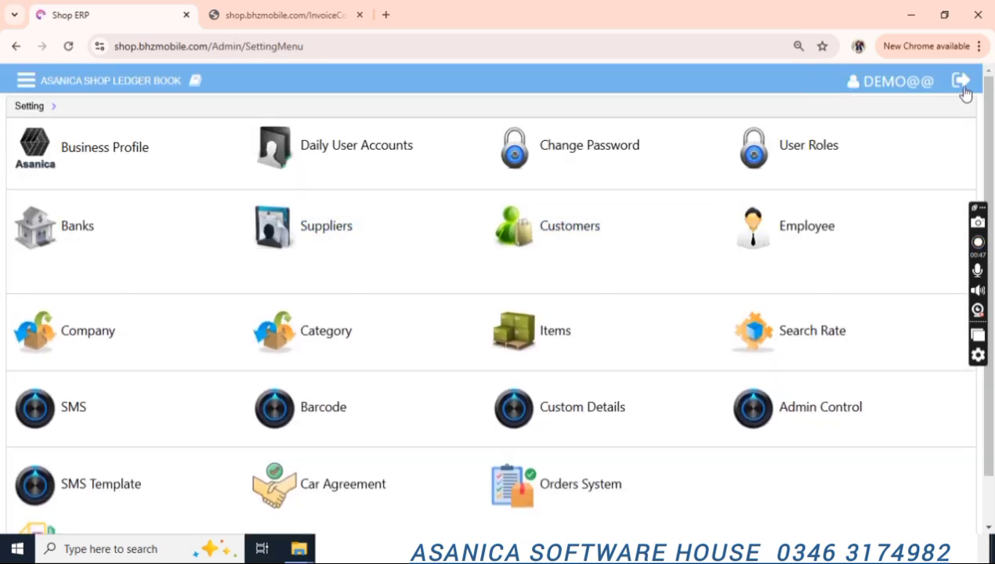